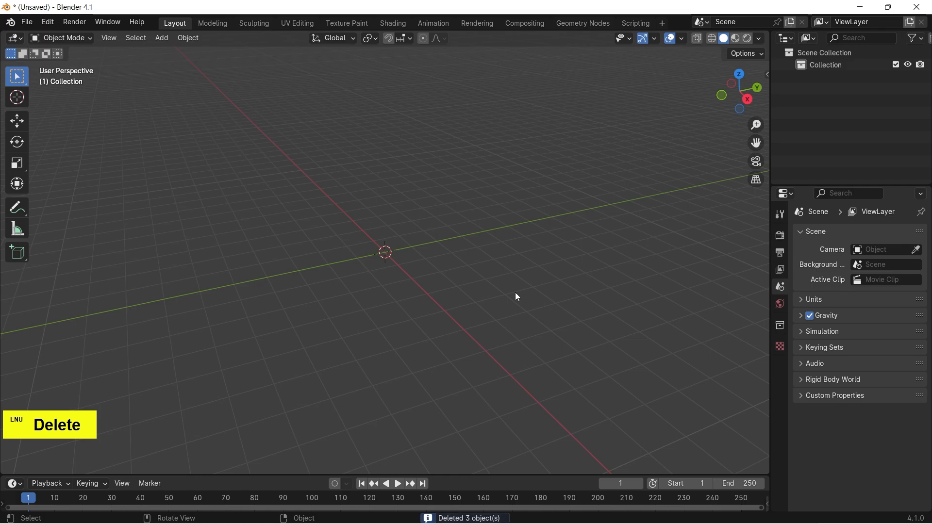
Switch to the front view and create a folder named "Knife 3D Model" on the Desktop while saving the file.
key("KP_1")
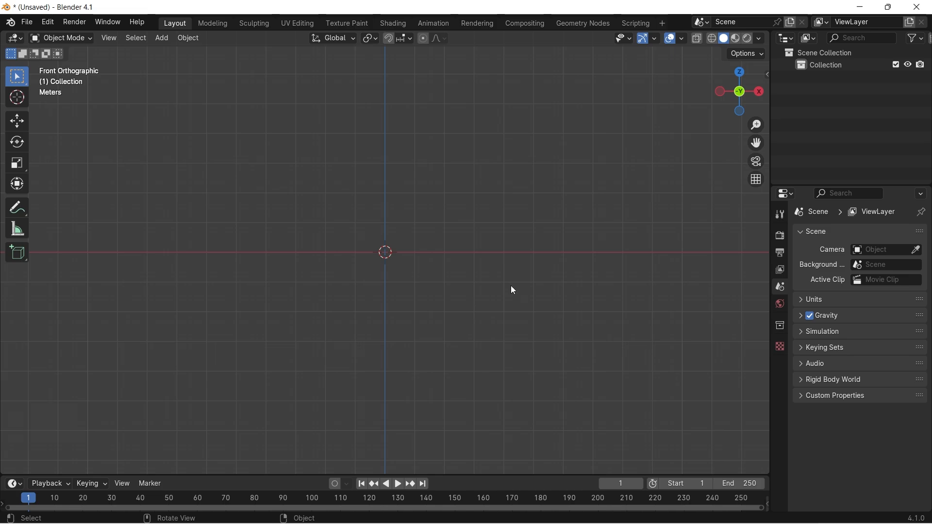
key("ctrl+s")
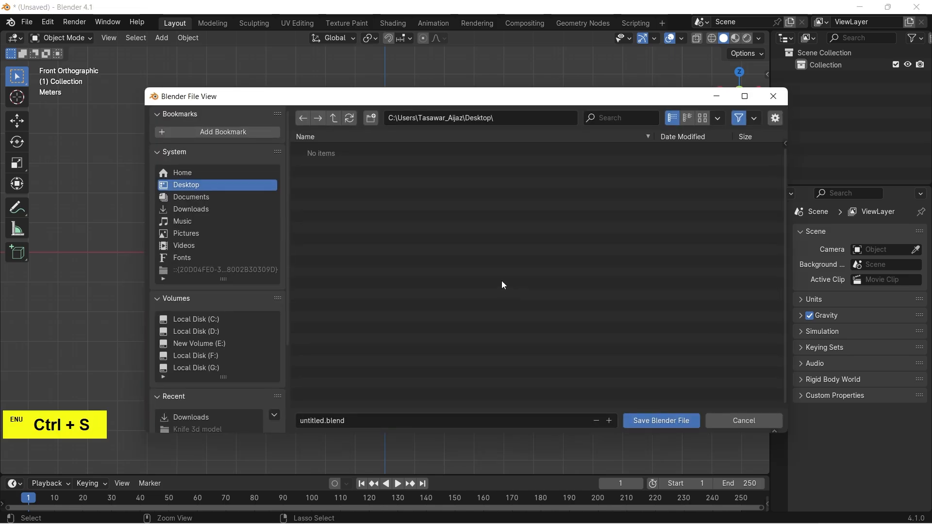
left_click(266, 193)
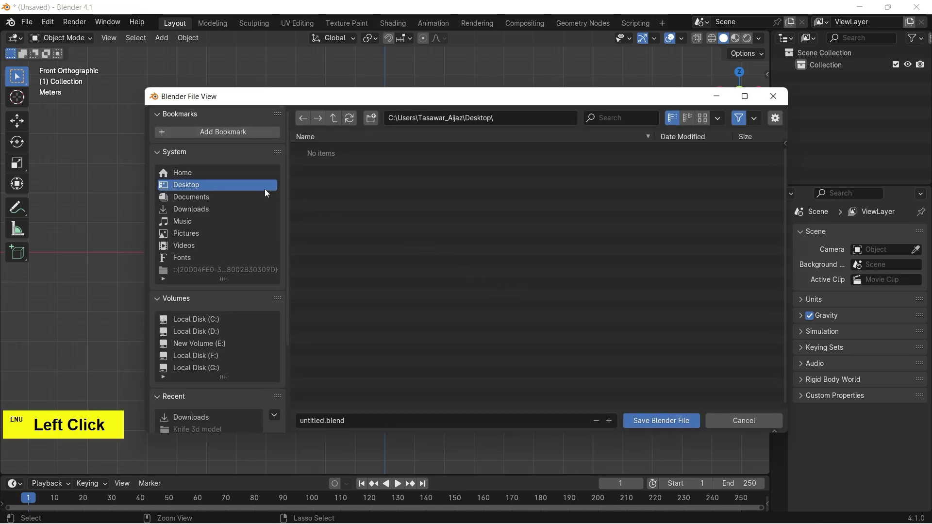
right_click(537, 194)
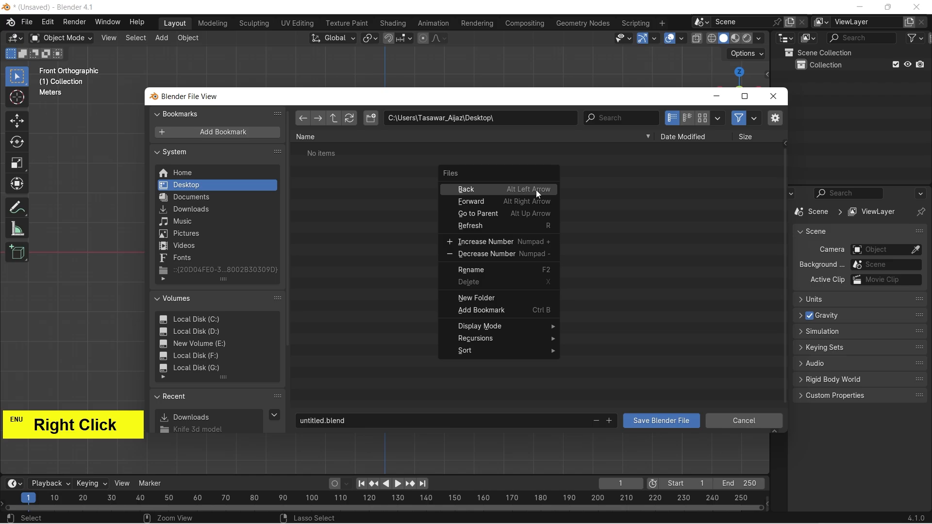
left_click(505, 297)
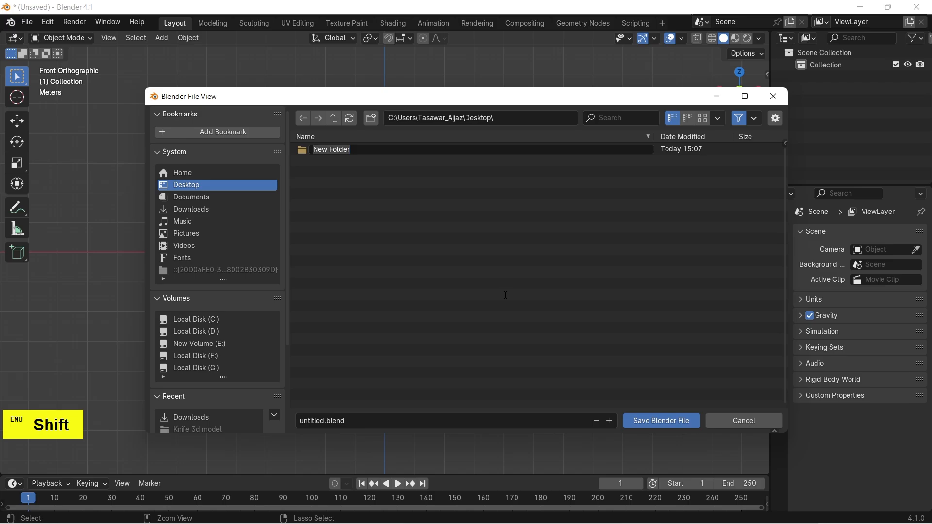
type("Knife 3")
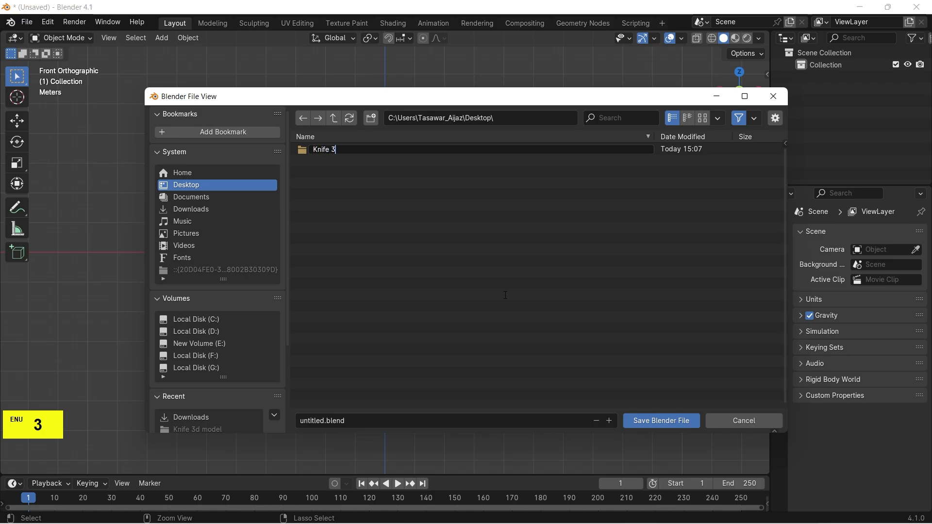
type("D Model")
left_click(506, 295)
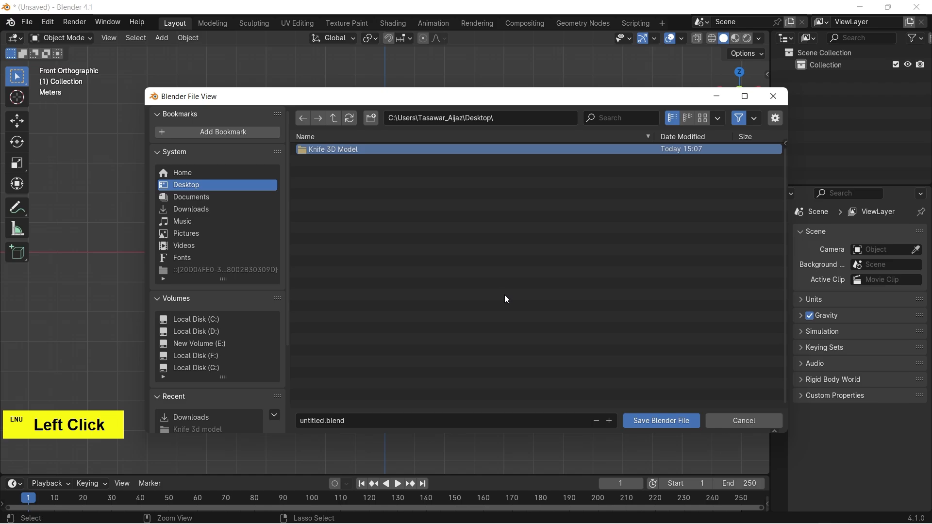
Save the Blender file as "Knife 3D Model" inside the new Knife 3D Model folder.
double_click(394, 150)
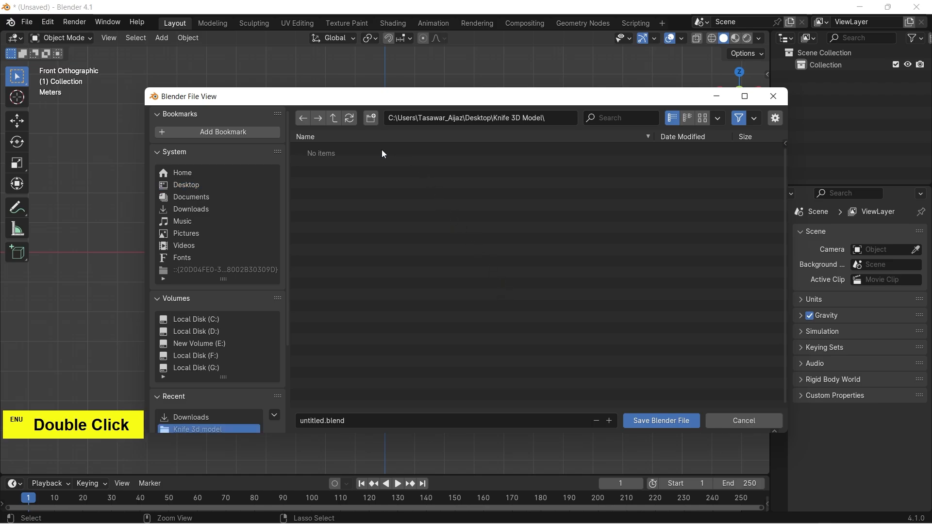
left_click(388, 417)
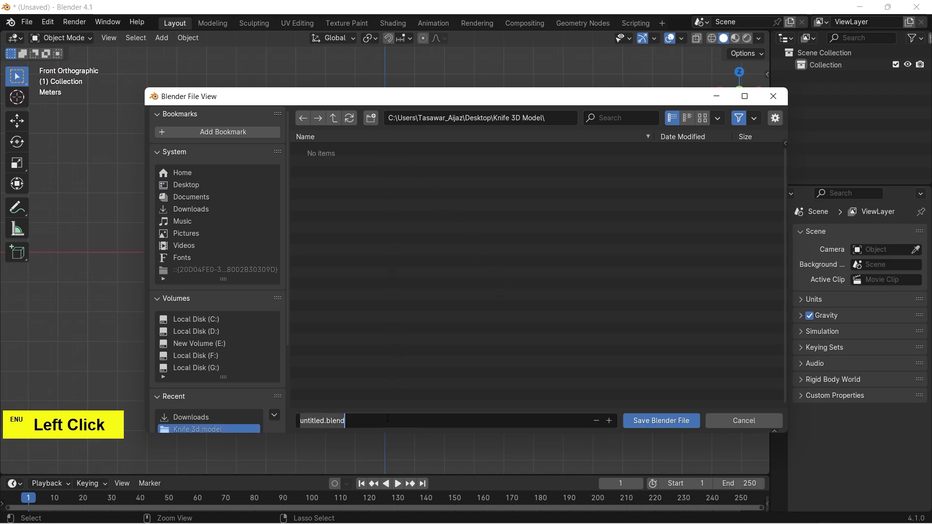
type("Knife 3")
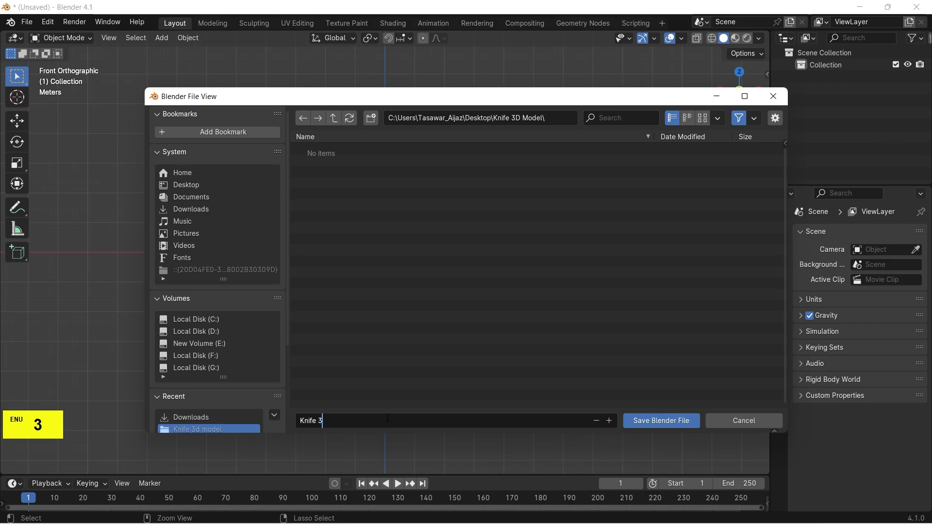
type("D Model")
left_click(648, 423)
left_click(649, 422)
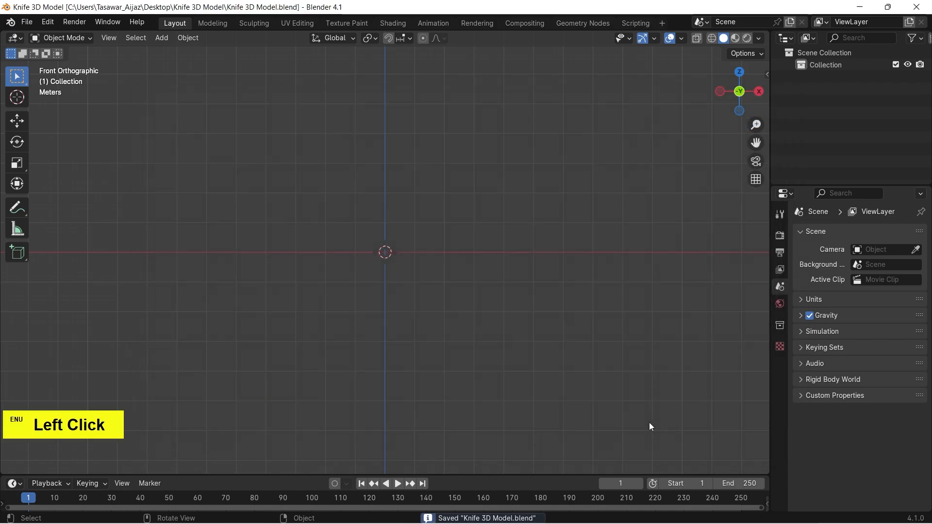
Add "Knife Reference image.jpg" from the Downloads folder as a reference image.
left_click(161, 38)
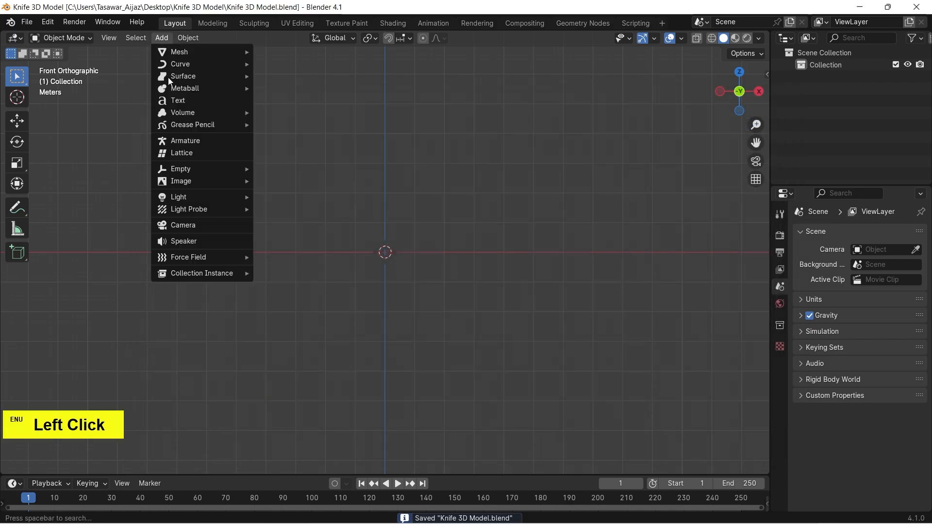
mouse_move(220, 180)
left_click(339, 181)
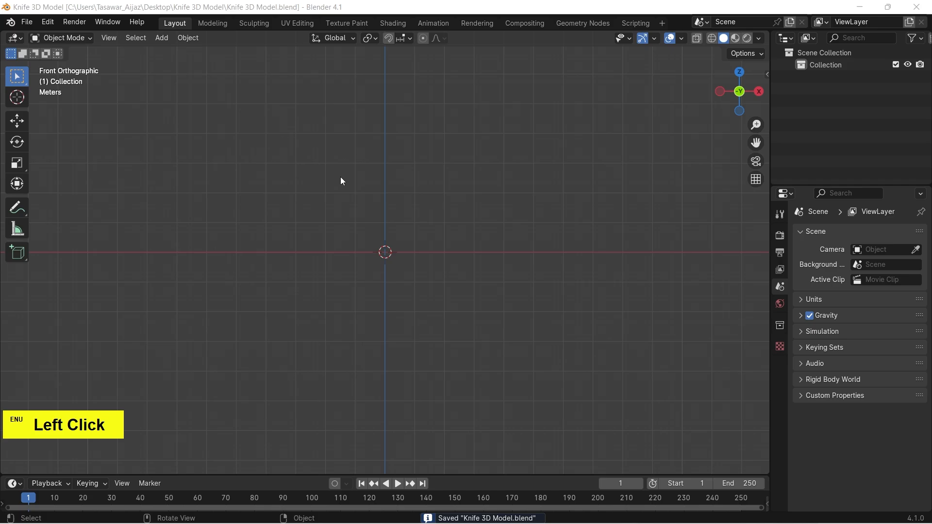
left_click(190, 209)
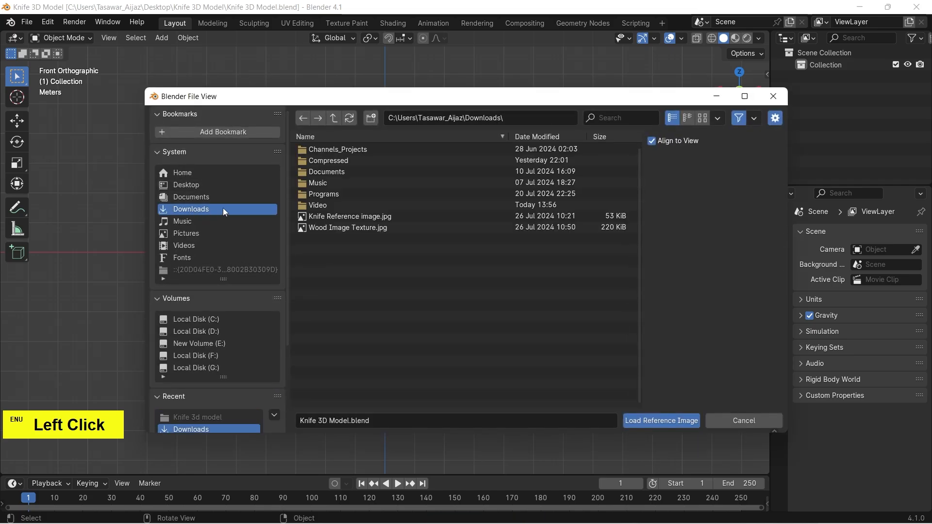
left_click(373, 216)
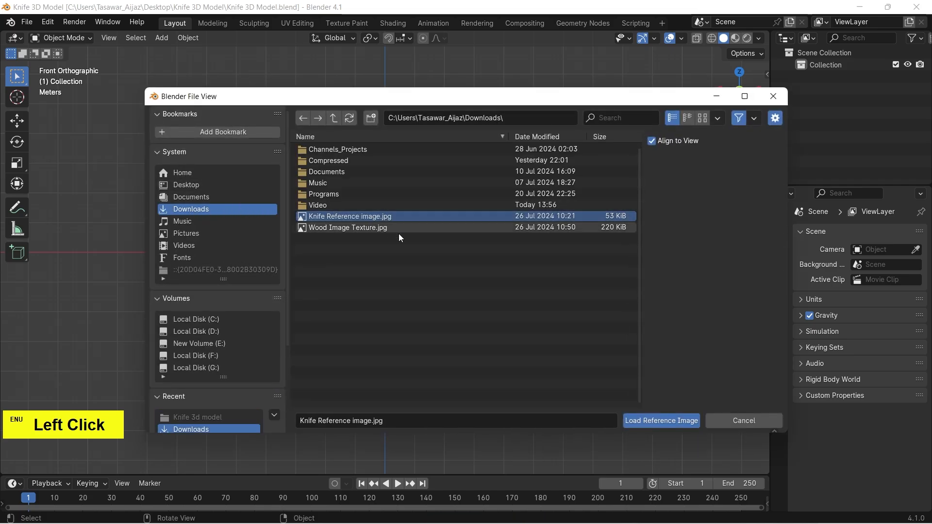
left_click(654, 421)
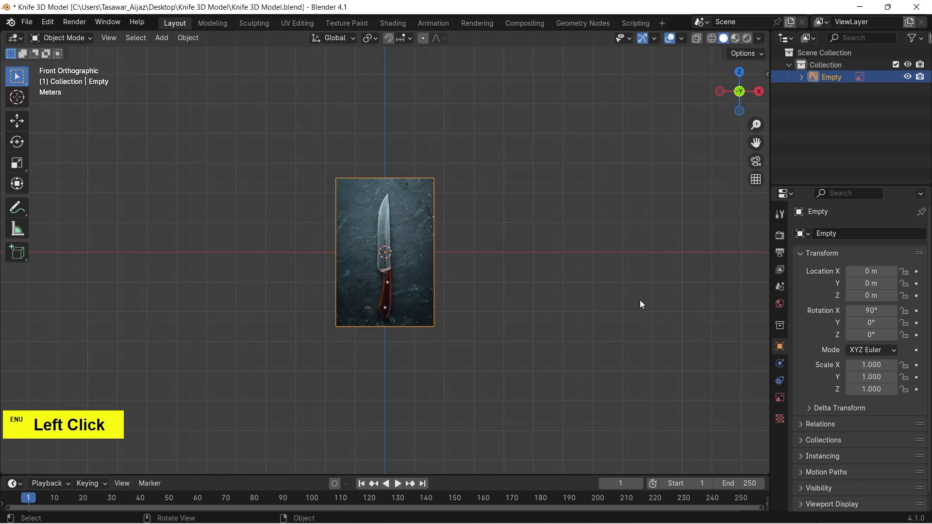
Rotate the reference image by -90° so the knife lies horizontally, and set its opacity to 0.3.
type("r-90")
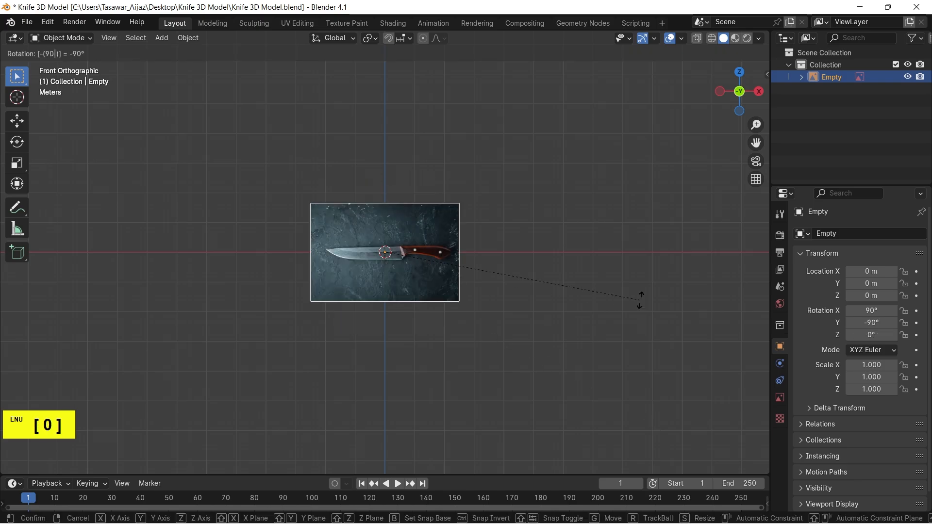
left_click(640, 299)
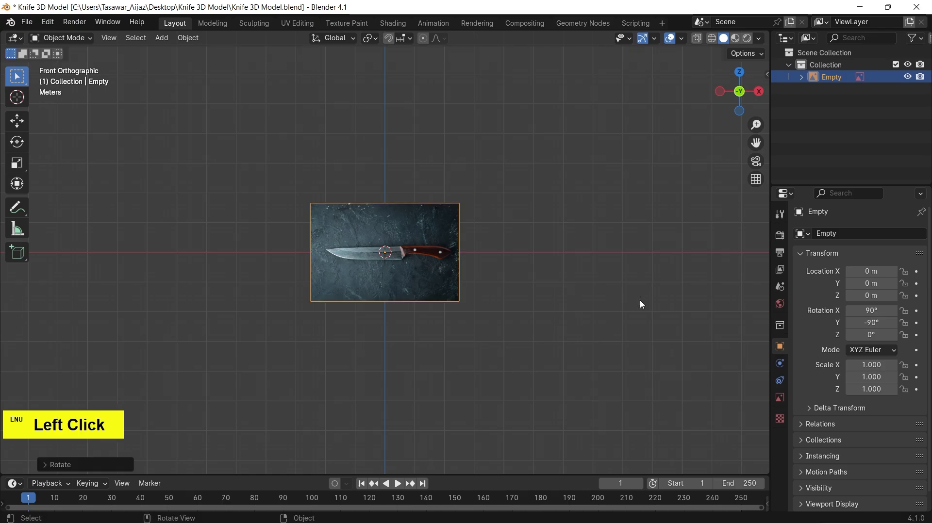
left_click(779, 399)
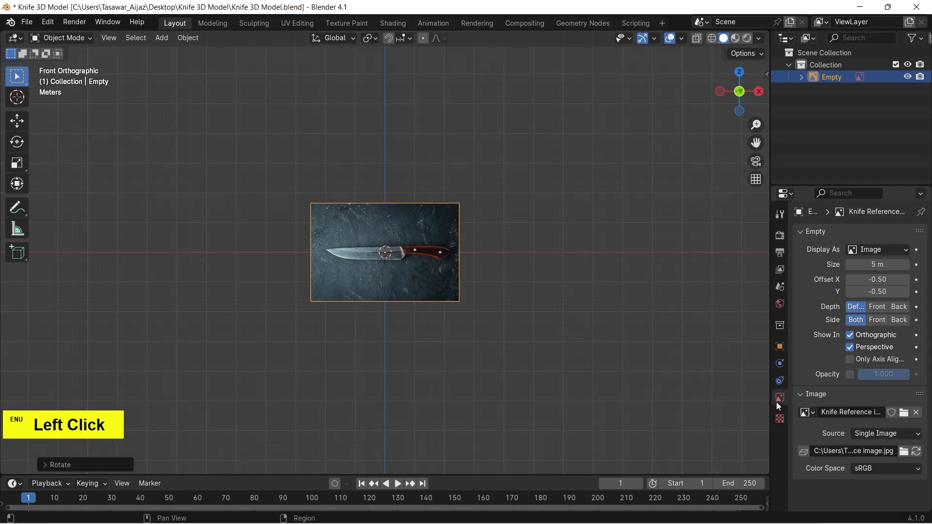
left_click(850, 375)
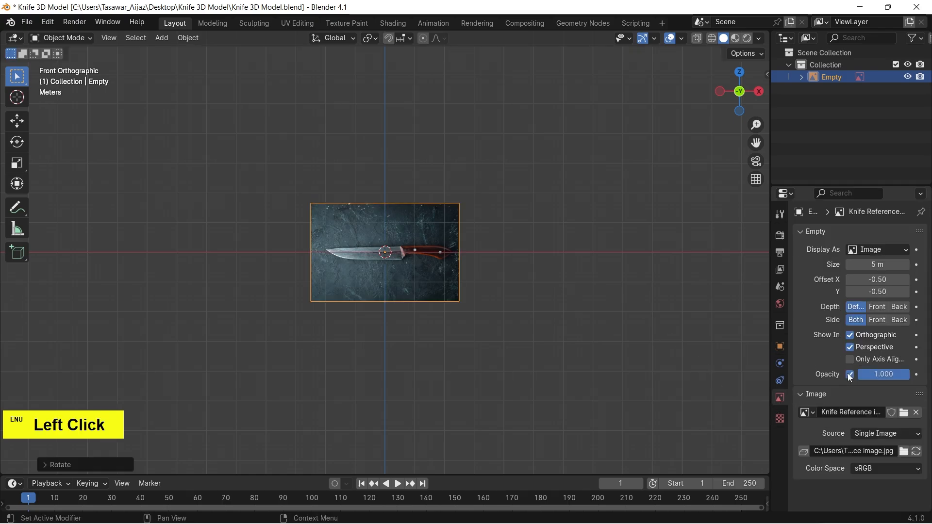
left_click(882, 376)
type("0.3")
key("Return")
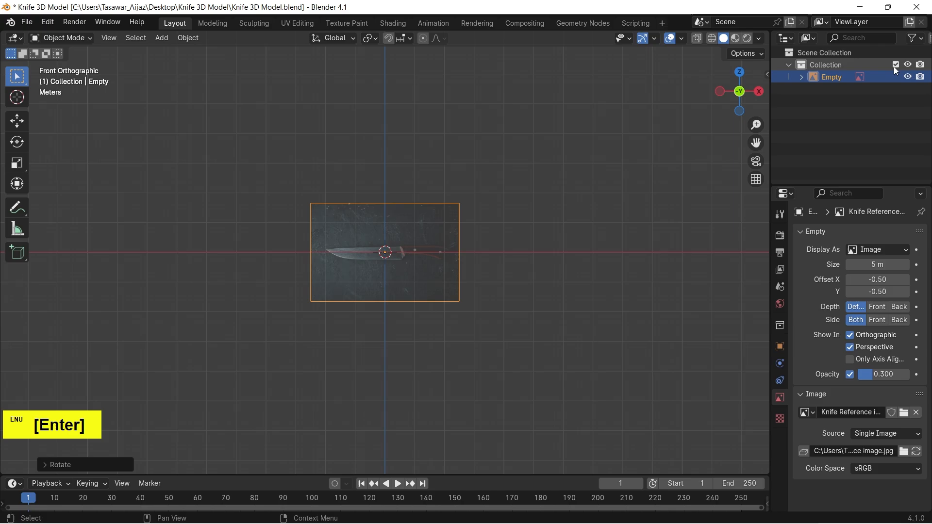
Show the selectability toggles in the Outliner, make the reference image unselectable, and save the file.
left_click(913, 38)
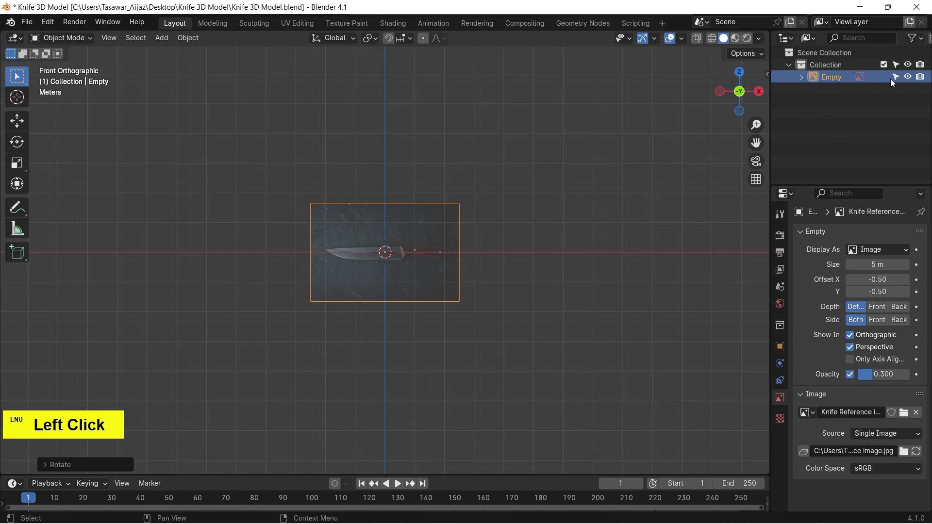
left_click(895, 77)
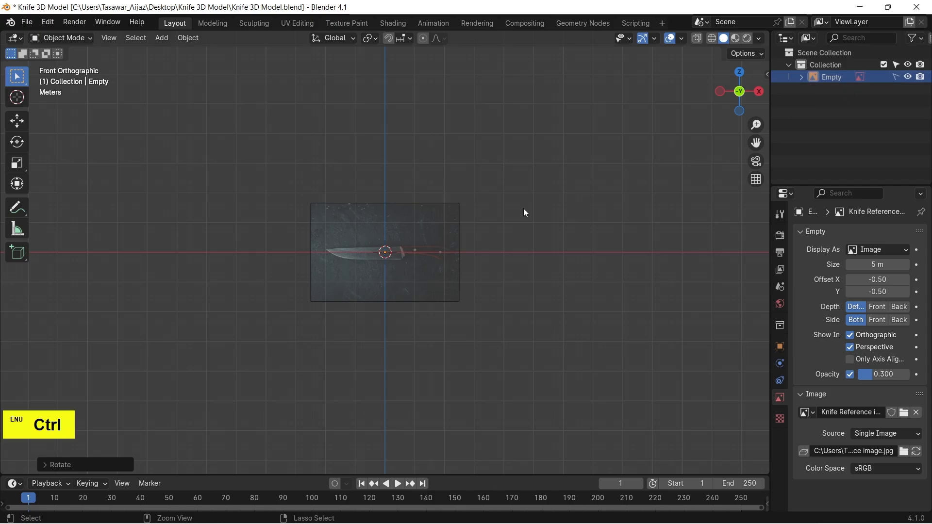
key("ctrl+s")
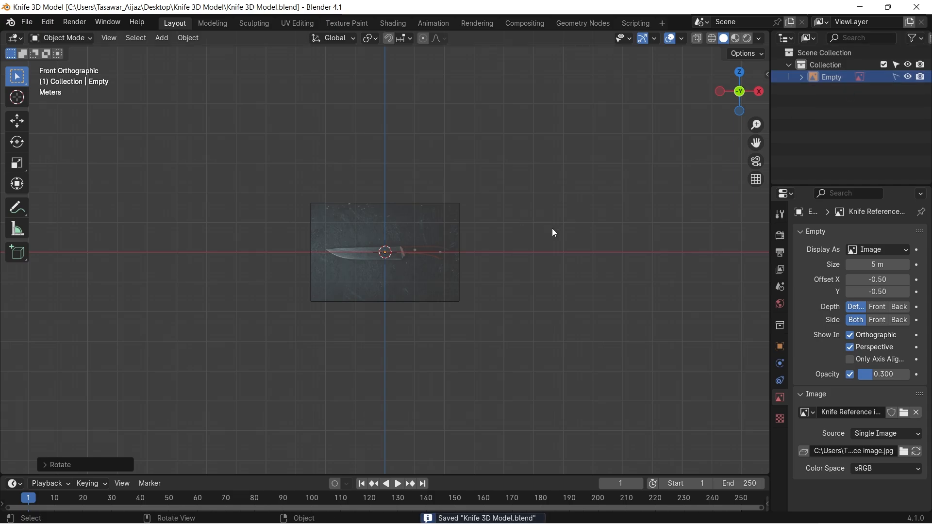
Add a cube mesh over the reference knife and open it in Edit Mode with X-ray enabled.
scroll(552, 228, "up", 8)
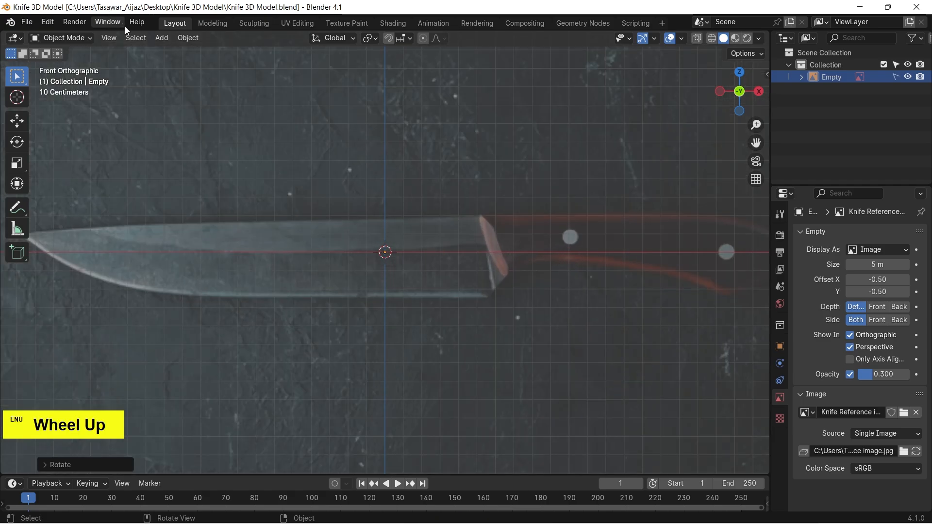
left_click(162, 38)
mouse_move(178, 52)
left_click(379, 64)
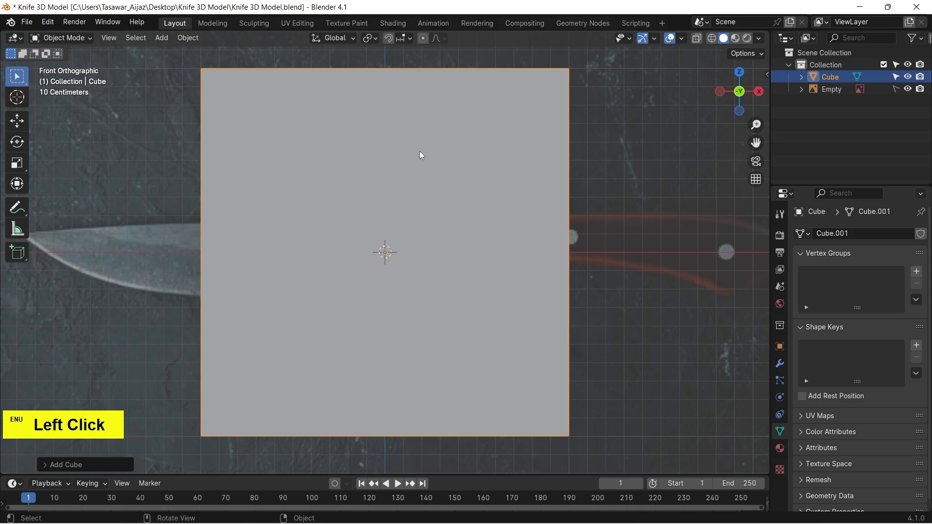
key("Tab")
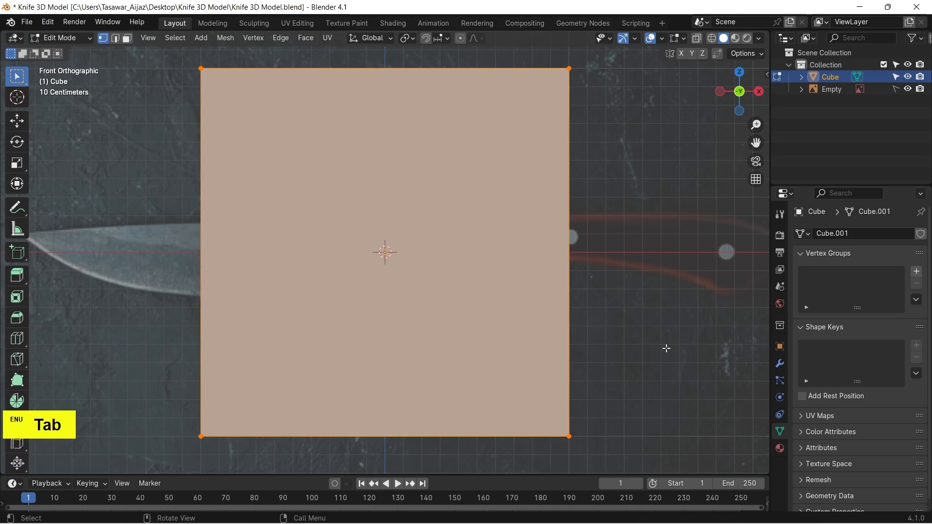
key("alt+z")
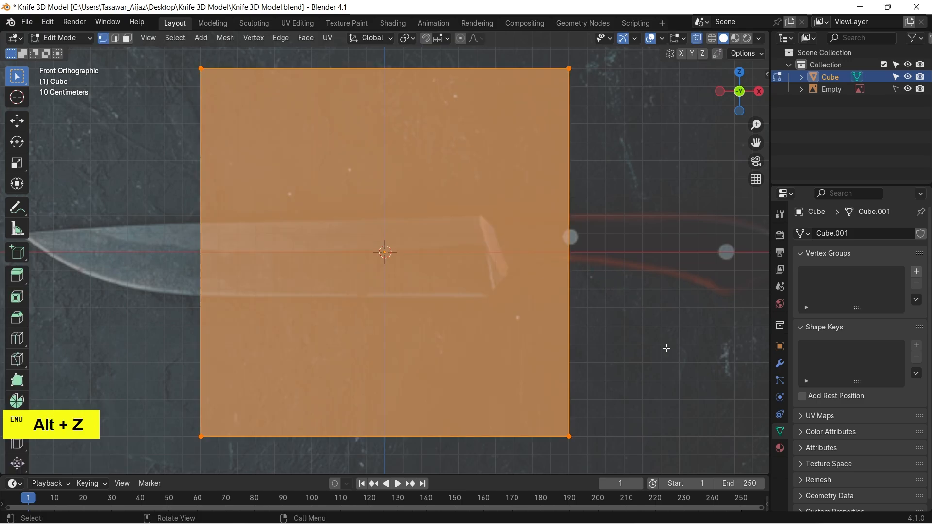
Shrink the cube, move it onto the blade beside the handle, and enlarge it by about 1.09 to match the blade's height.
key("s")
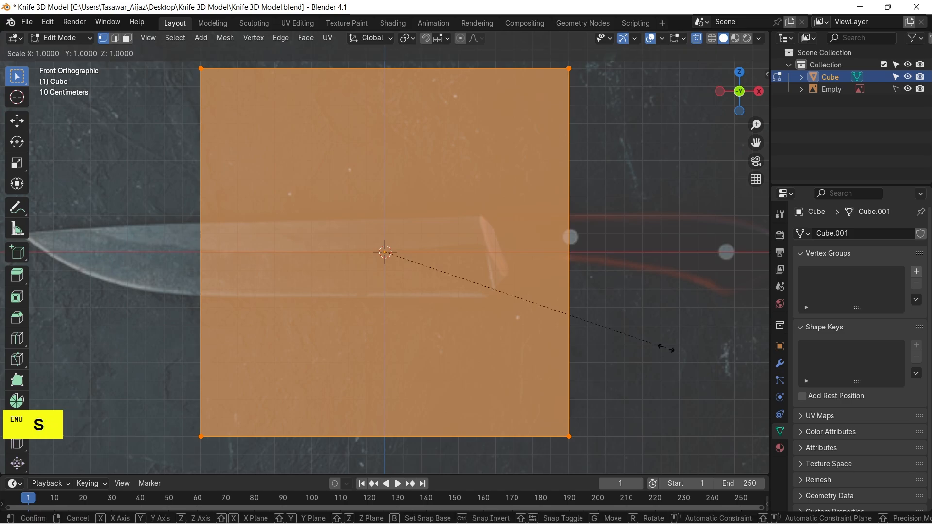
left_click(443, 252)
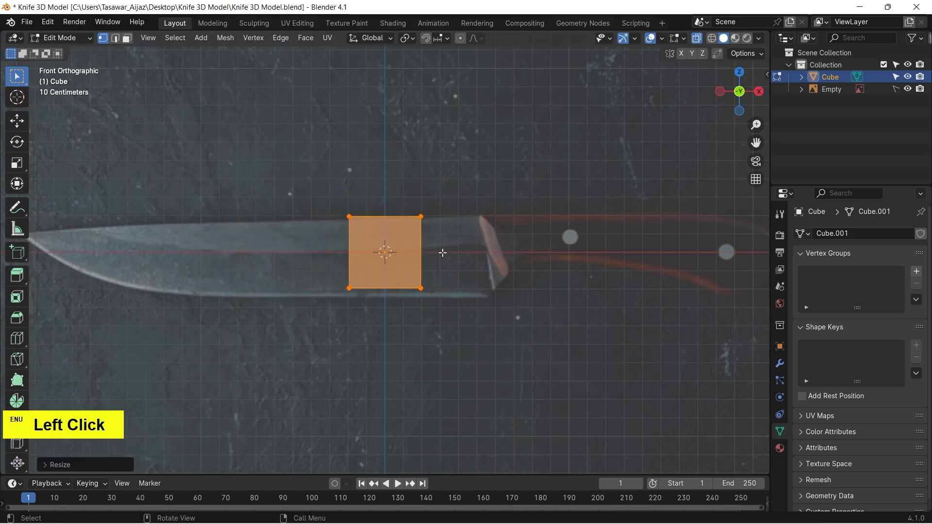
left_click(17, 121)
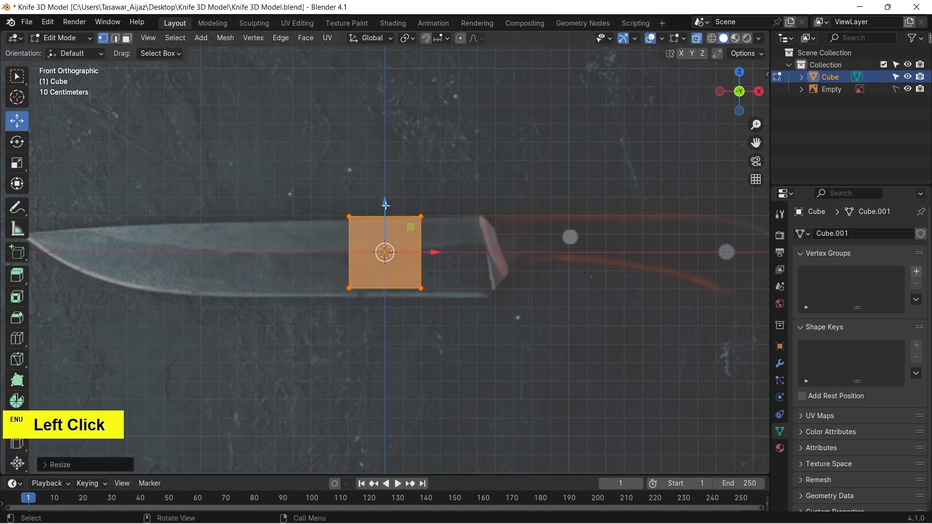
left_click_drag(386, 208, 386, 212)
left_click_drag(439, 257, 493, 260)
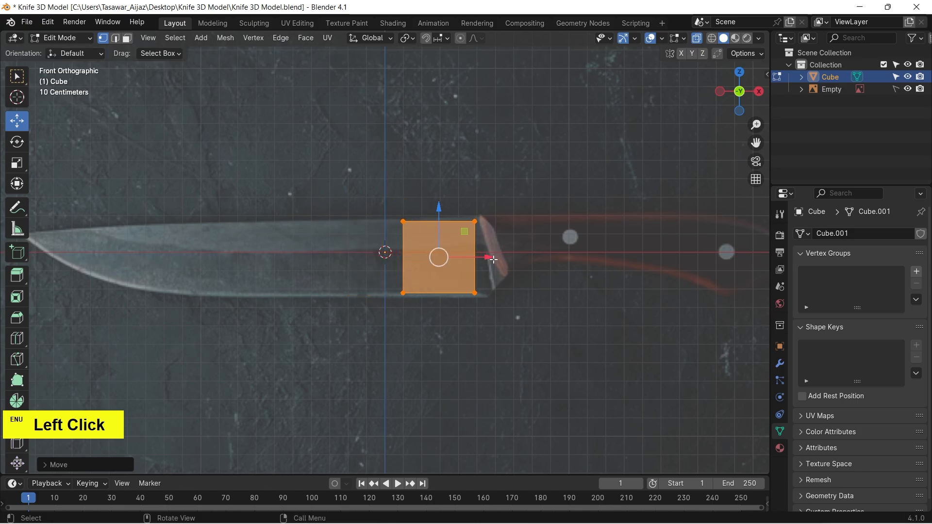
key("s")
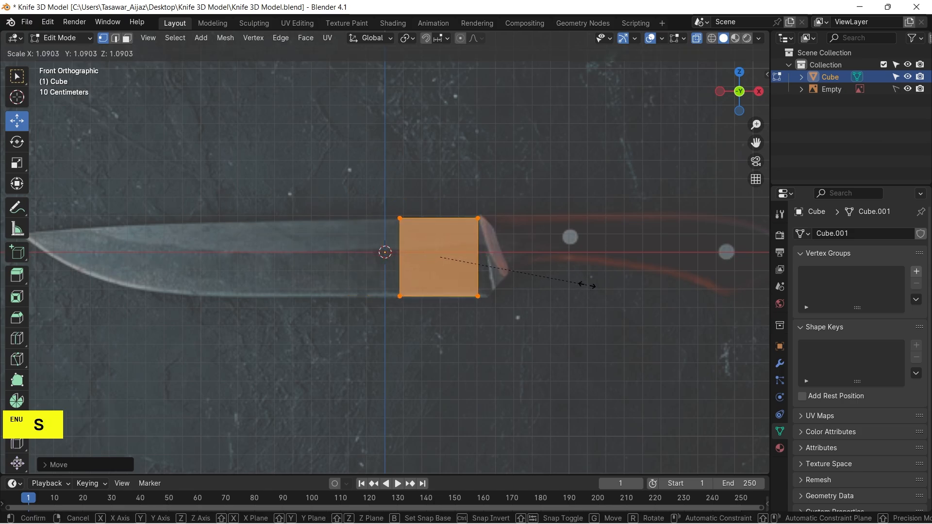
left_click(587, 285)
Extrude the block's tip-side end along X twice, adding two consecutive segments along the reference blade.
scroll(587, 286, "up", 3)
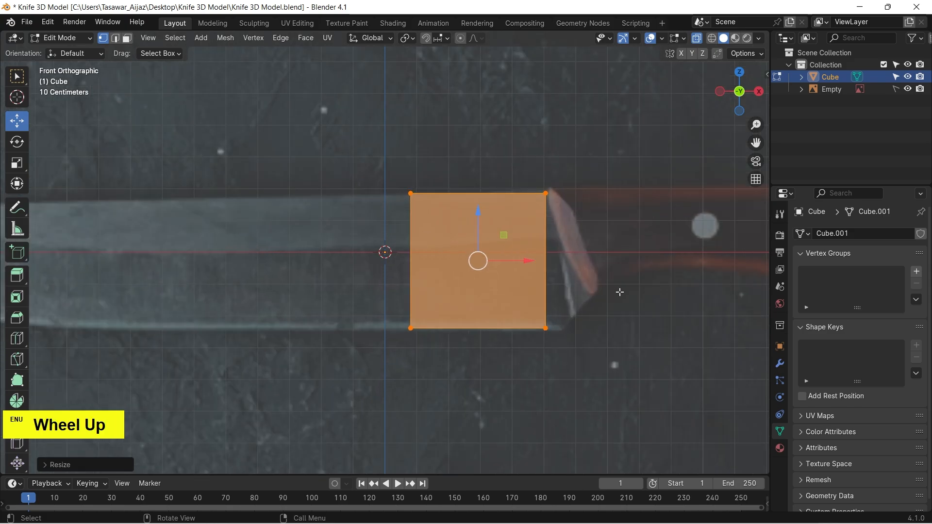
left_click_drag(360, 174, 493, 384)
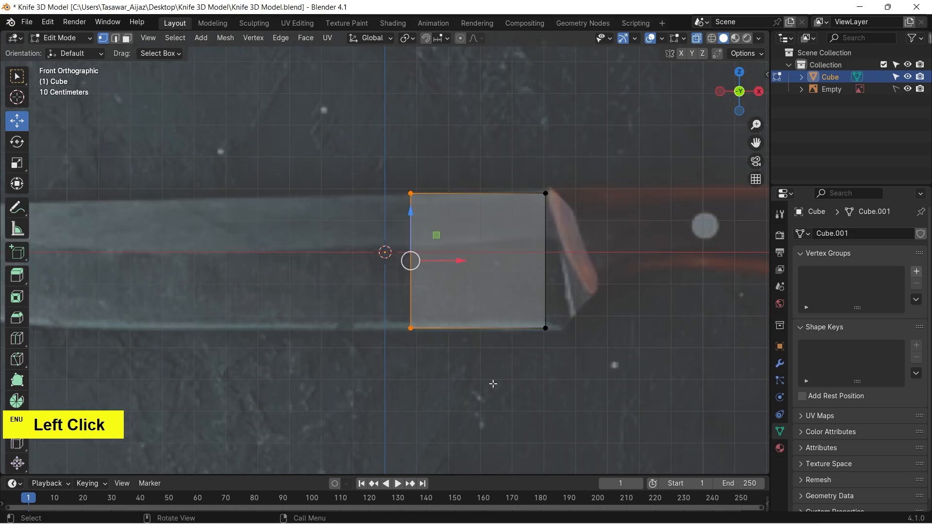
key("e")
key("x")
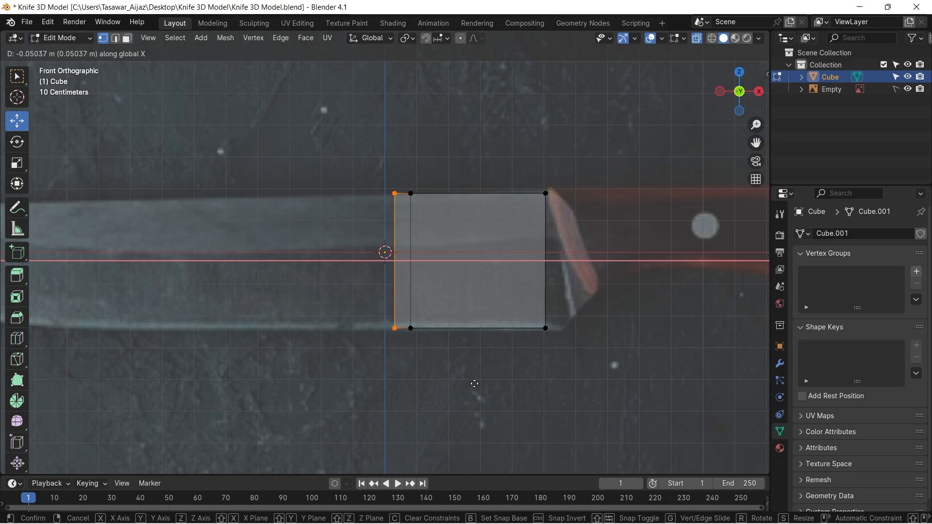
left_click(402, 384)
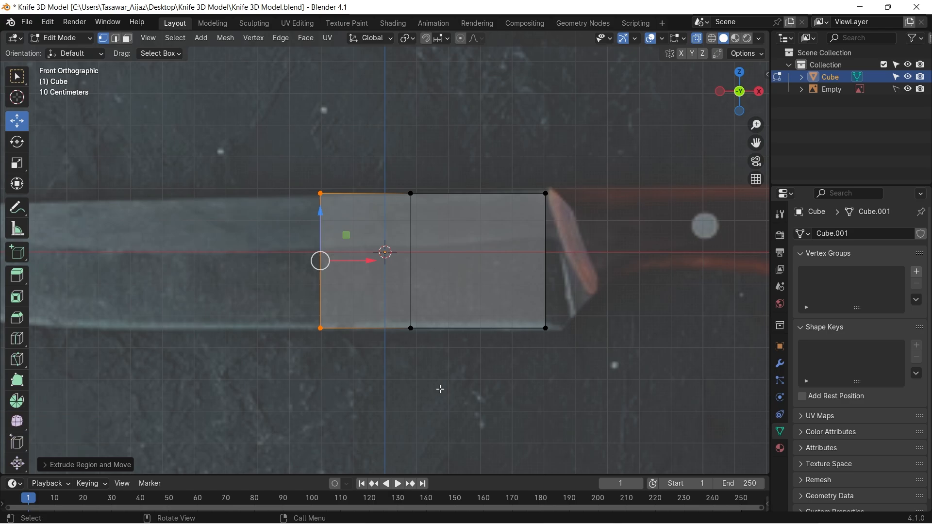
key("e")
key("x")
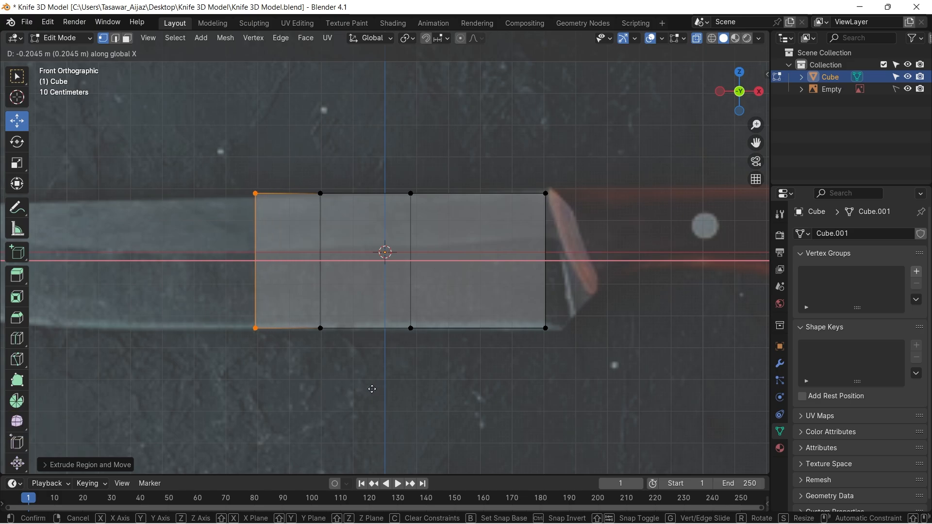
left_click(344, 389)
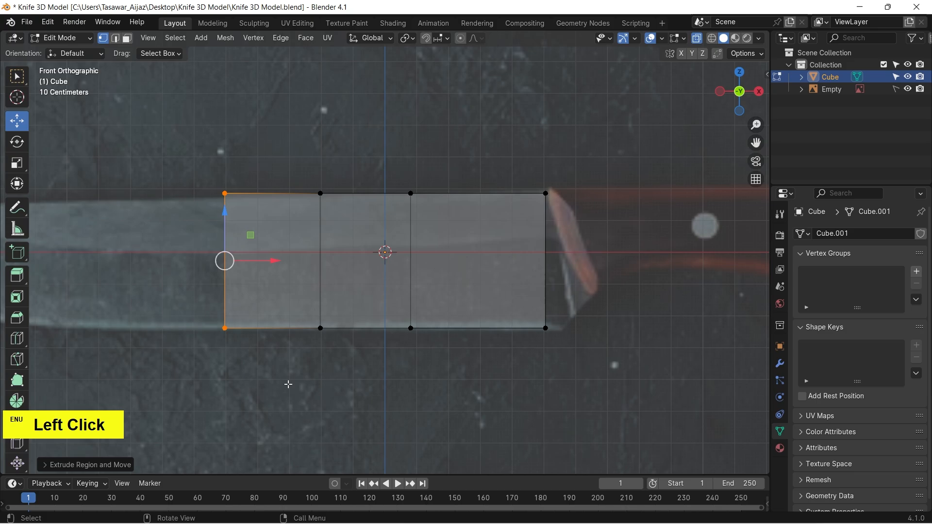
Lower the upper vertex of the second extruded segment's end along Z so it meets the spine of the reference blade.
left_click_drag(284, 382, 454, 389, "alt+shift")
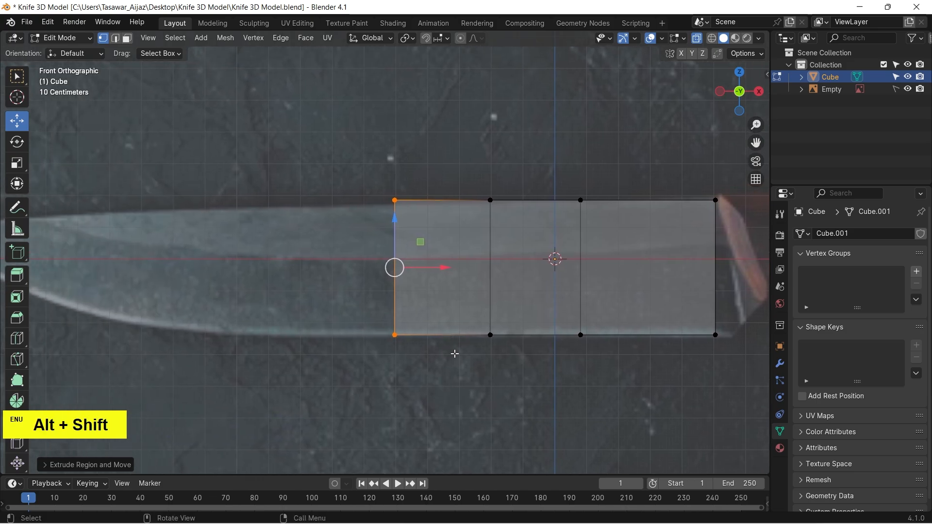
left_click(457, 363)
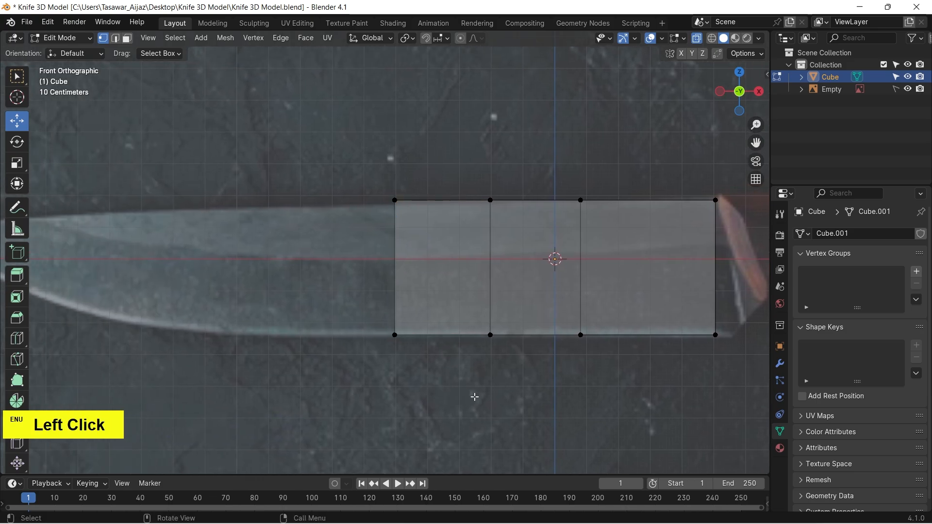
scroll(384, 253, "up", 4)
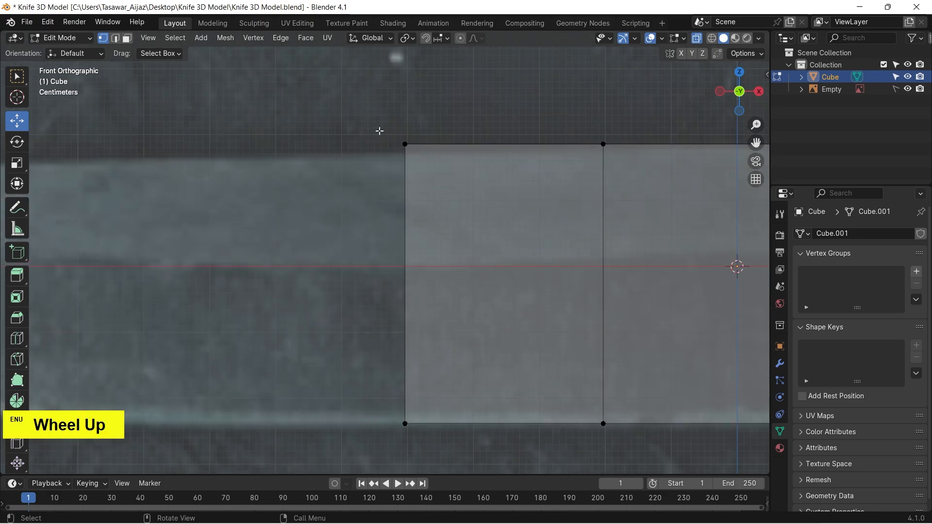
left_click_drag(379, 131, 461, 197)
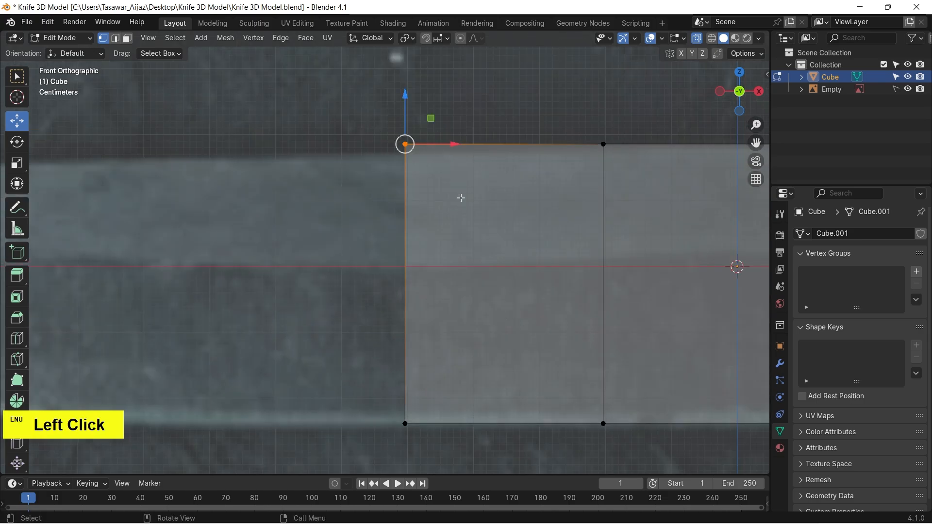
left_click_drag(405, 98, 406, 105)
scroll(356, 184, "down", 1)
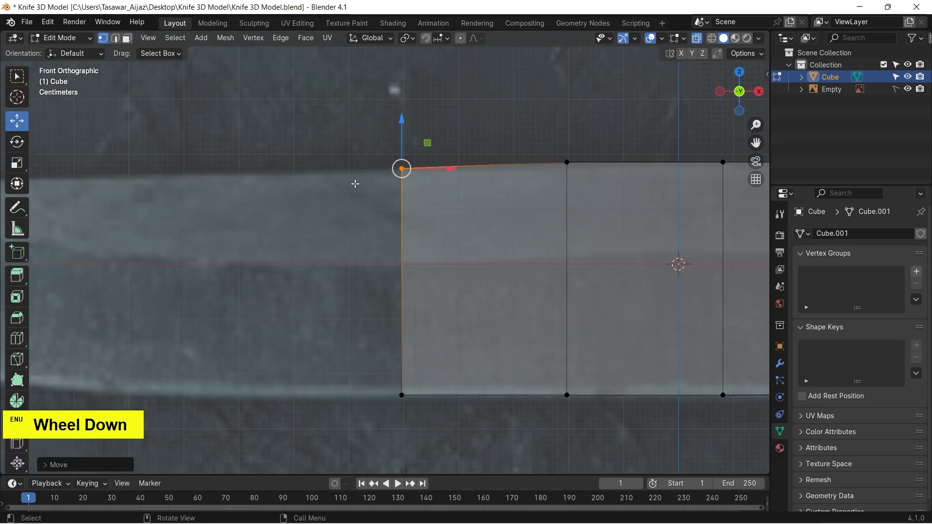
scroll(356, 184, "down", 2)
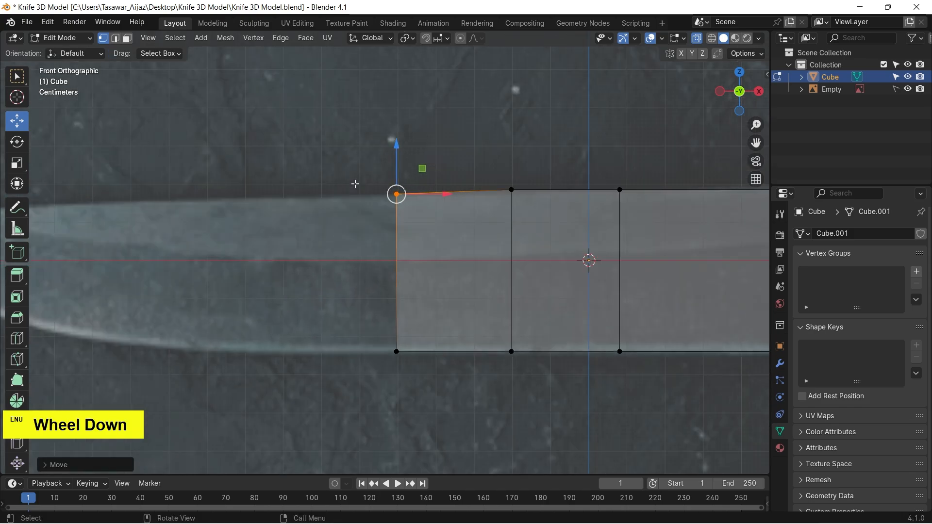
scroll(355, 184, "down", 1)
Extrude the end edge a third time, about 0.29 m along X toward the blade tip.
left_click_drag(355, 185, 529, 377)
key("e")
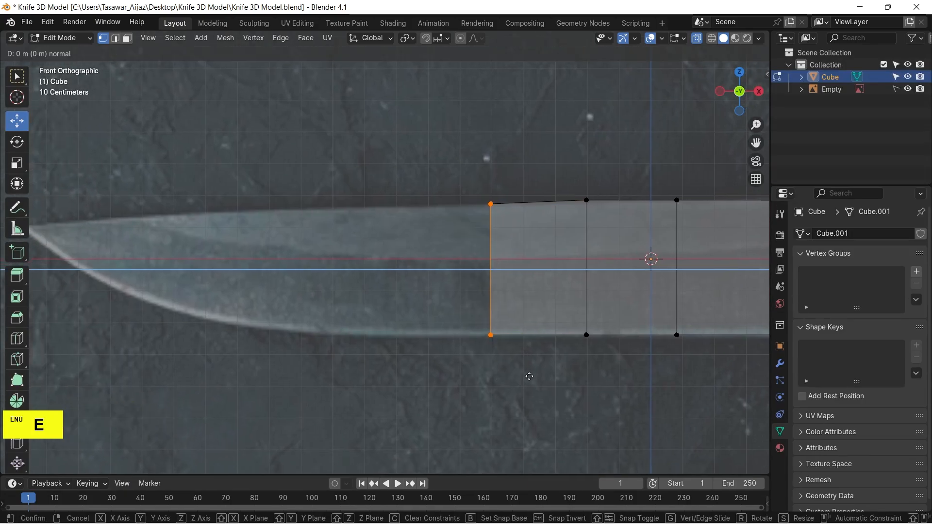
key("x")
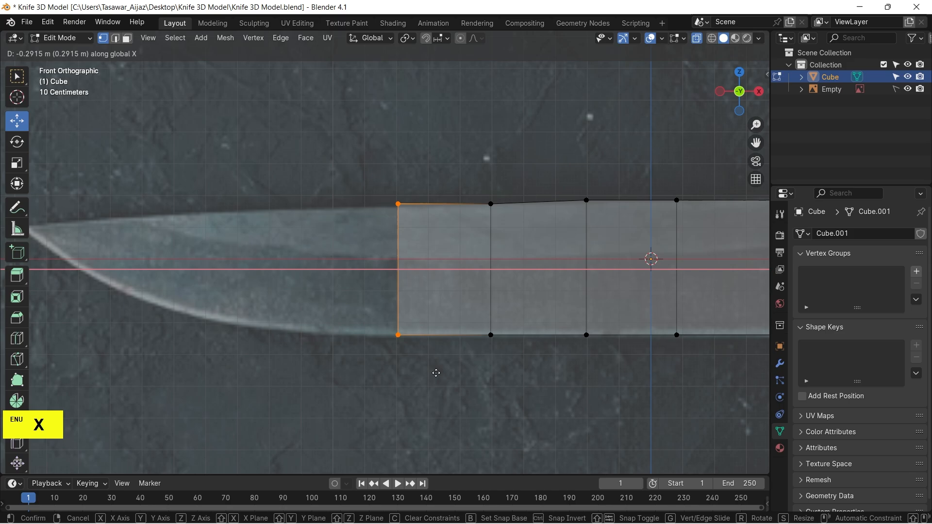
left_click(435, 372)
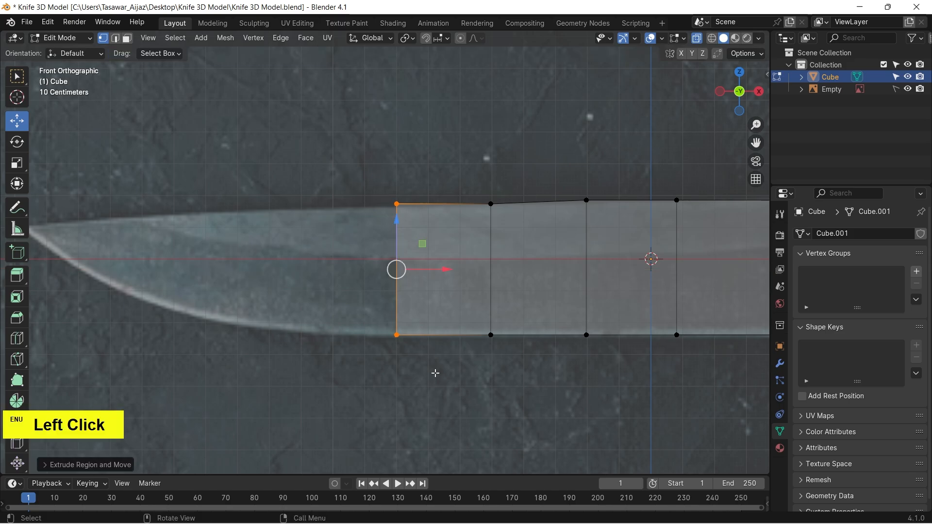
Lower the third segment's upper end vertex slightly along Z onto the blade's spine.
double_click(380, 161)
left_click(397, 203)
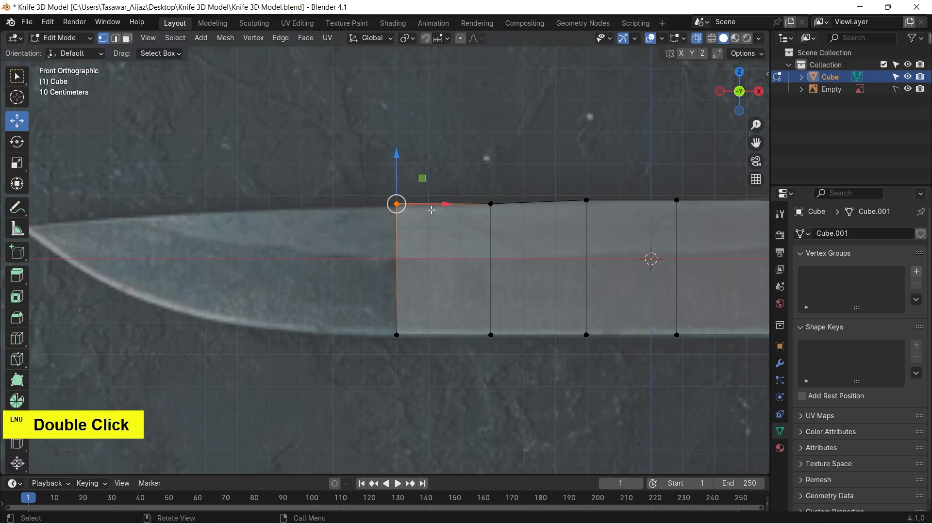
scroll(419, 91, "up", 4)
left_click_drag(409, 101, 409, 105)
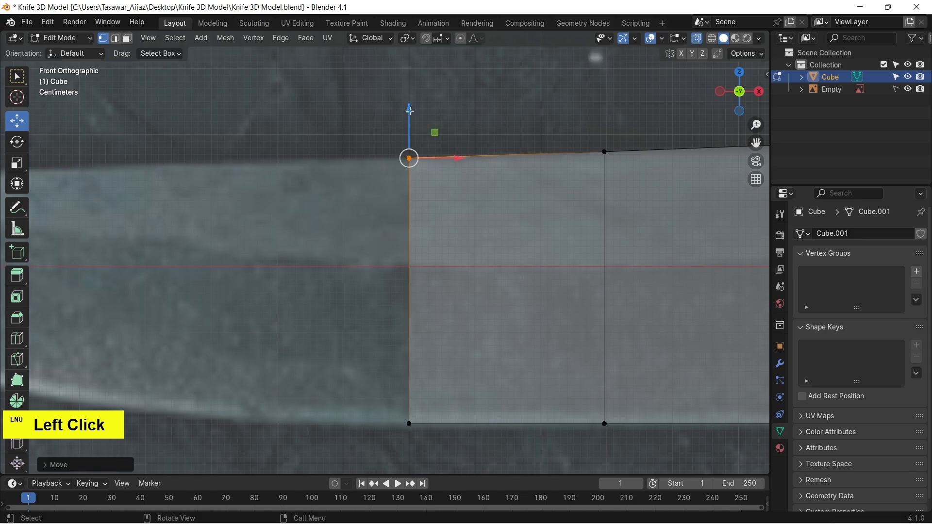
scroll(473, 348, "down", 4)
left_click(477, 363)
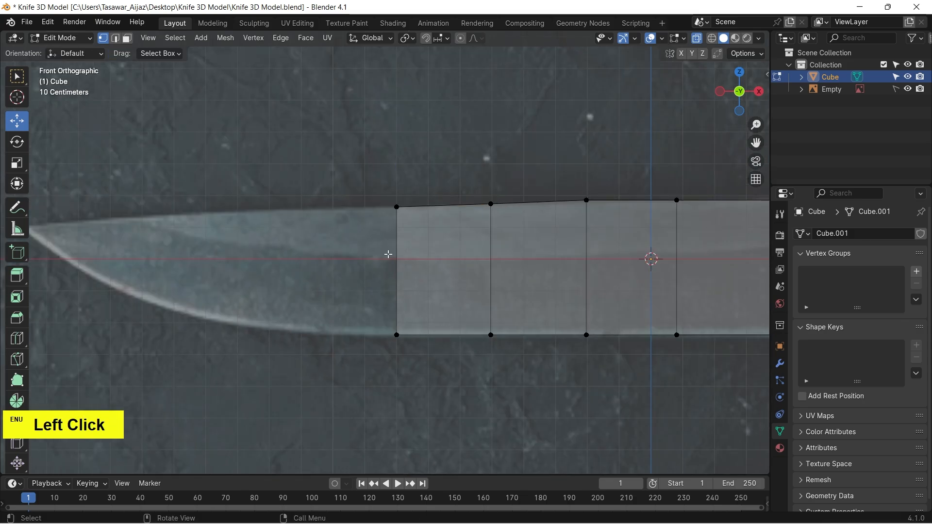
Extrude a fourth blade segment along X from the end vertices, reaching where the cutting edge begins to curve.
left_click_drag(349, 181, 436, 371)
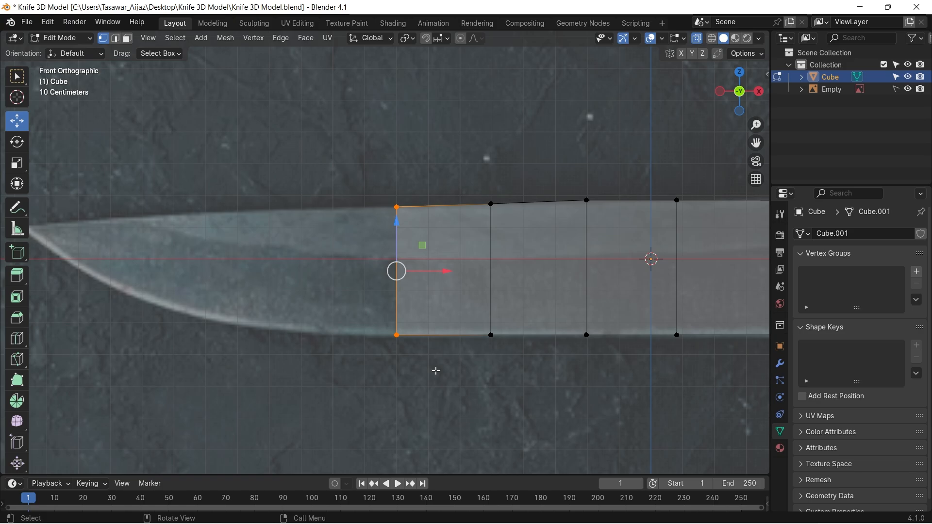
key("e")
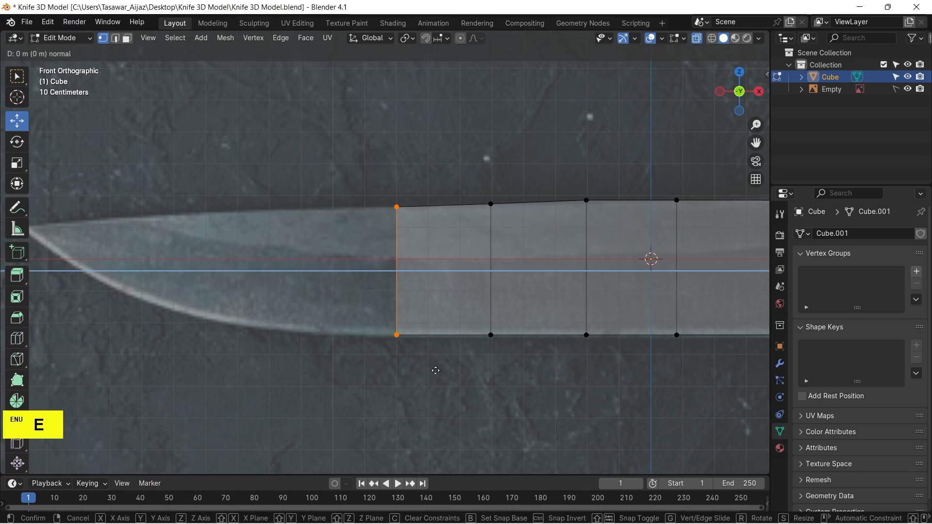
key("x")
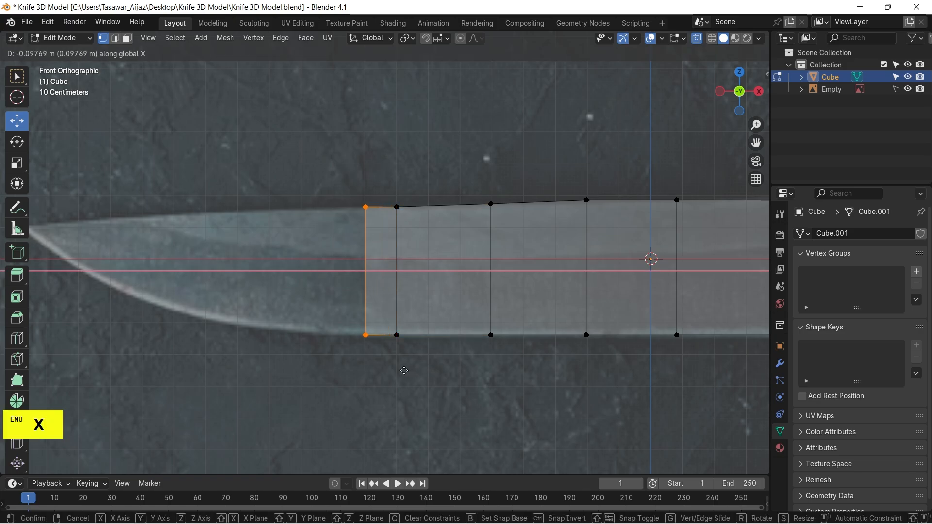
left_click(340, 371)
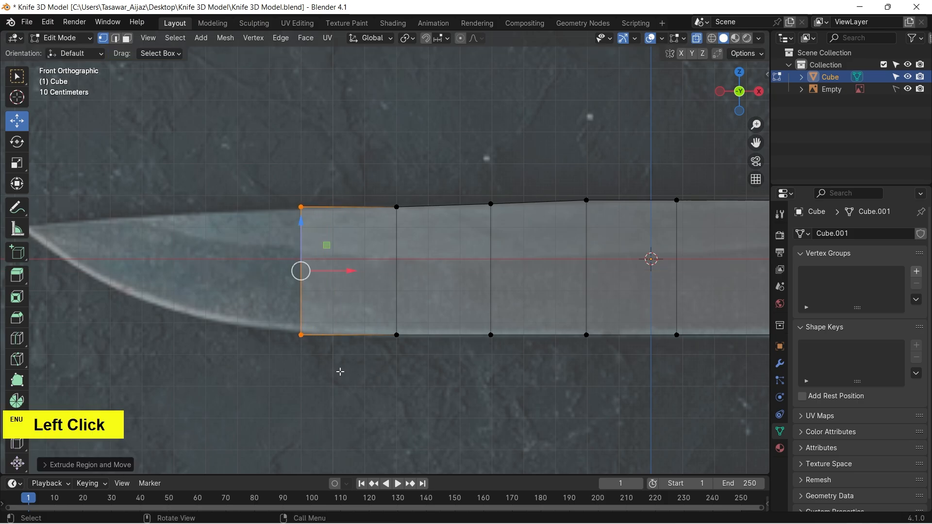
Lower the fourth segment's upper end vertex to the spine and raise its lower end vertex to the cutting edge.
left_click(334, 207)
scroll(289, 202, "up", 3)
left_click(244, 177)
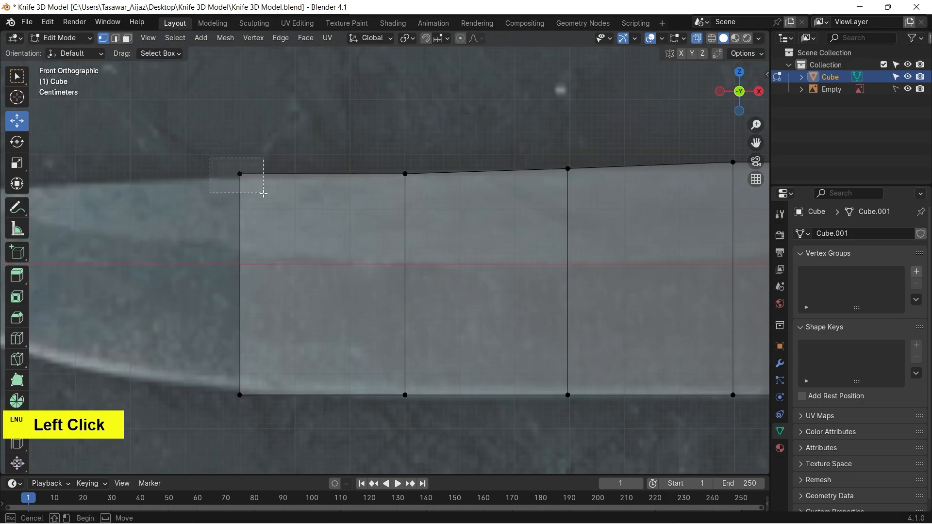
left_click_drag(241, 131, 241, 133)
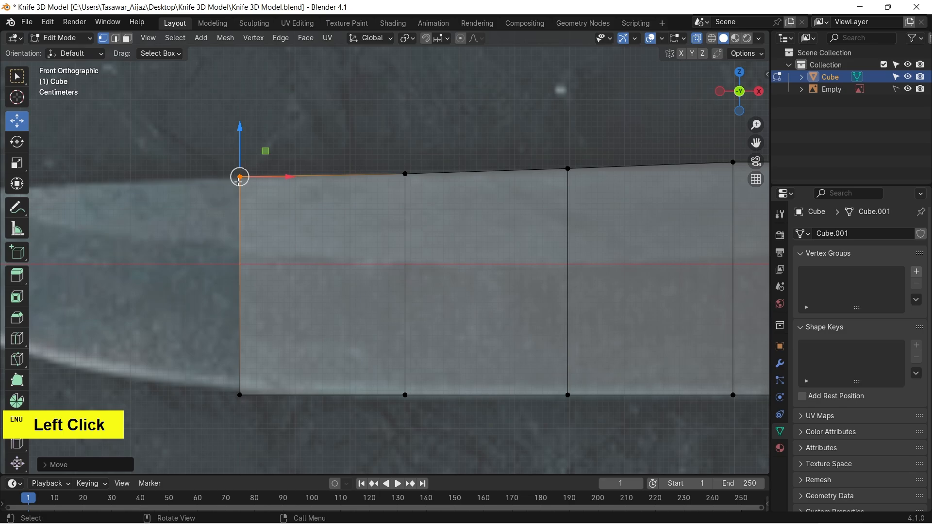
left_click(240, 396)
left_click_drag(241, 350, 240, 346)
left_click(337, 420)
Extrude a fifth segment from the blade's end, about 0.3 m along X toward the tip.
scroll(337, 419, "down", 1)
left_click_drag(298, 416, 517, 398, "alt+shift")
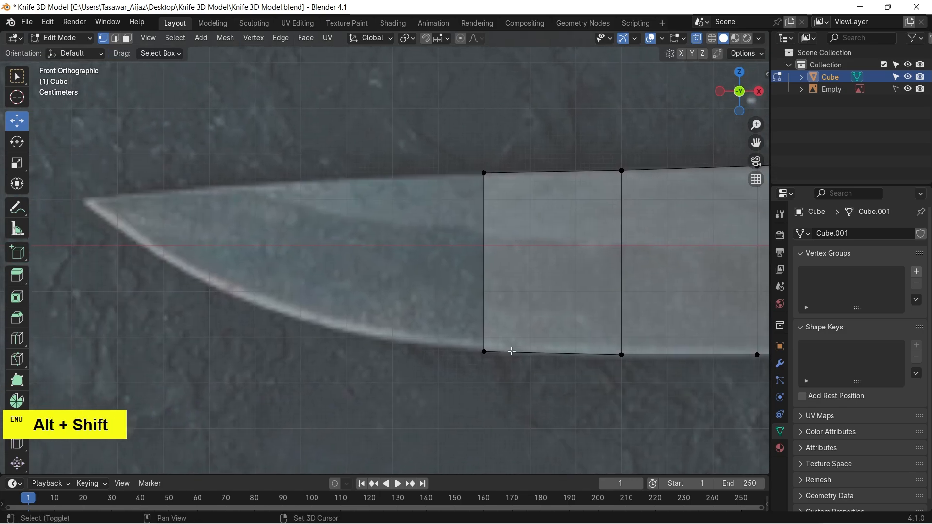
left_click_drag(439, 153, 552, 387)
key("e")
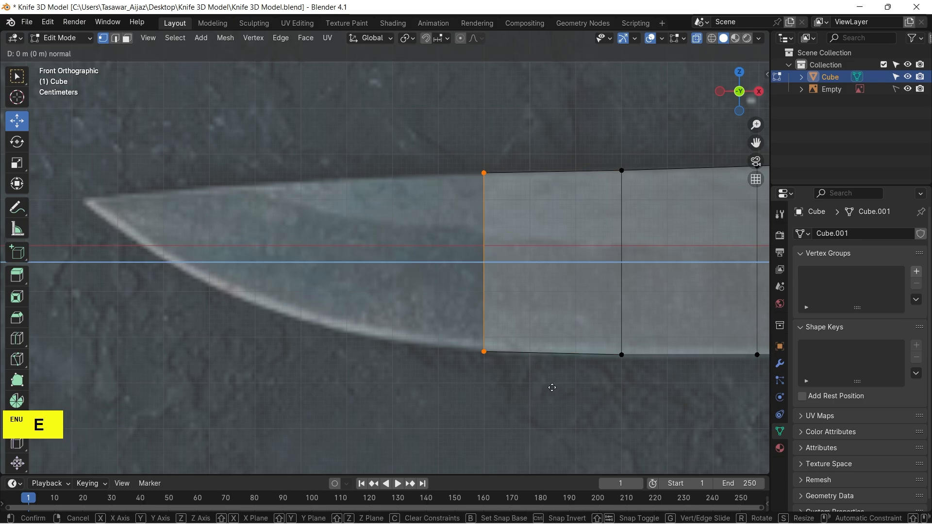
key("x")
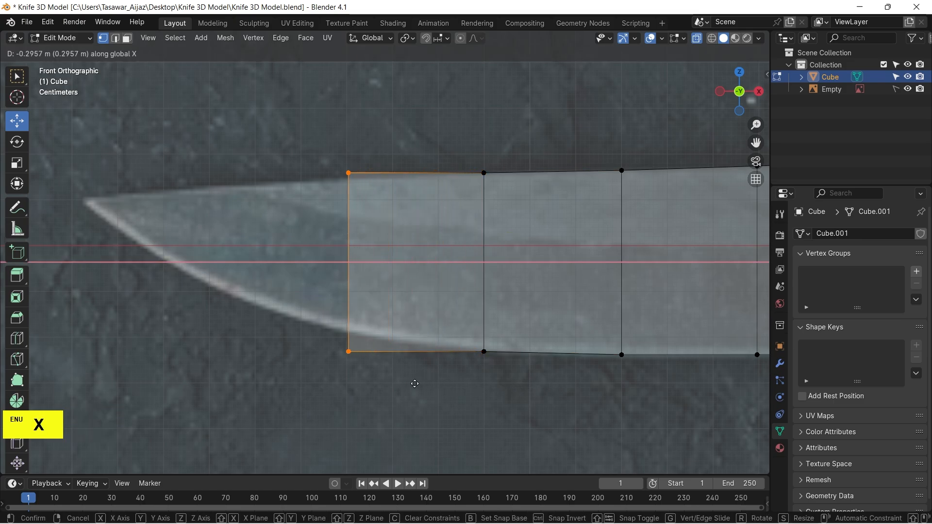
left_click(415, 384)
Move the fifth segment's upper end vertex down to the spine and its lower one up to the curved edge along Z.
left_click(346, 172)
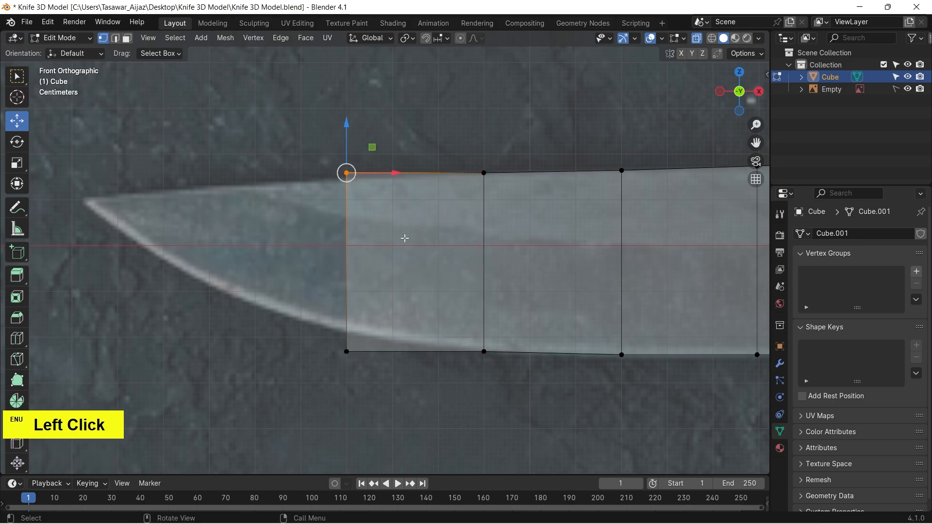
key("g")
key("z")
left_click(348, 132)
left_click_drag(366, 403, 286, 288)
key("g")
key("z")
left_click(345, 329)
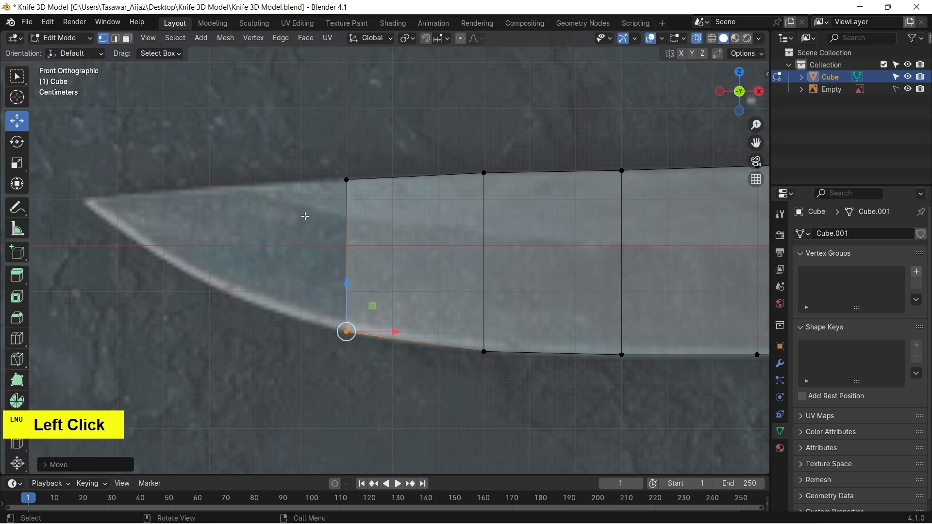
Extrude a sixth segment about 0.3 m along X, ending just short of the blade tip.
left_click_drag(267, 141, 415, 386)
key("e")
key("x")
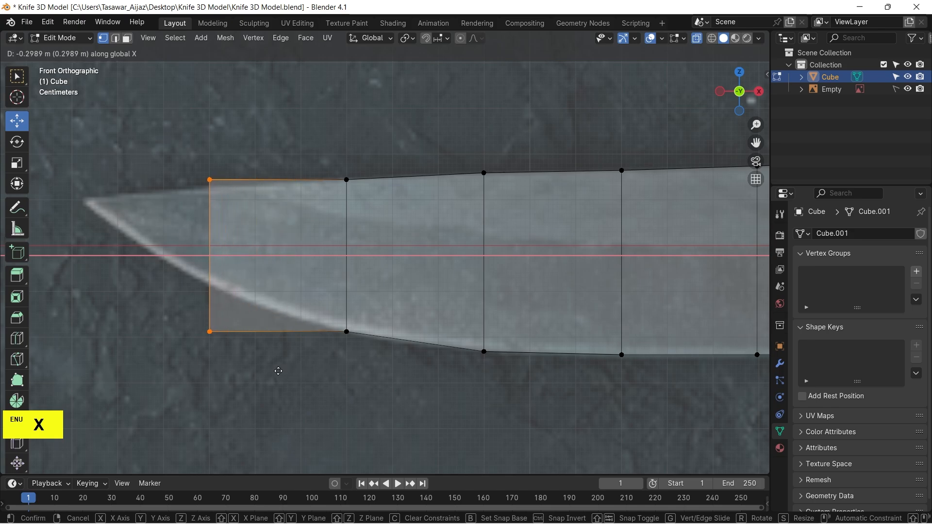
left_click(275, 357)
Fit the sixth segment's upper and lower end vertices to the reference spine and cutting edge along Z.
left_click_drag(214, 127, 334, 152, "alt+shift")
left_click(336, 190)
left_click(336, 342)
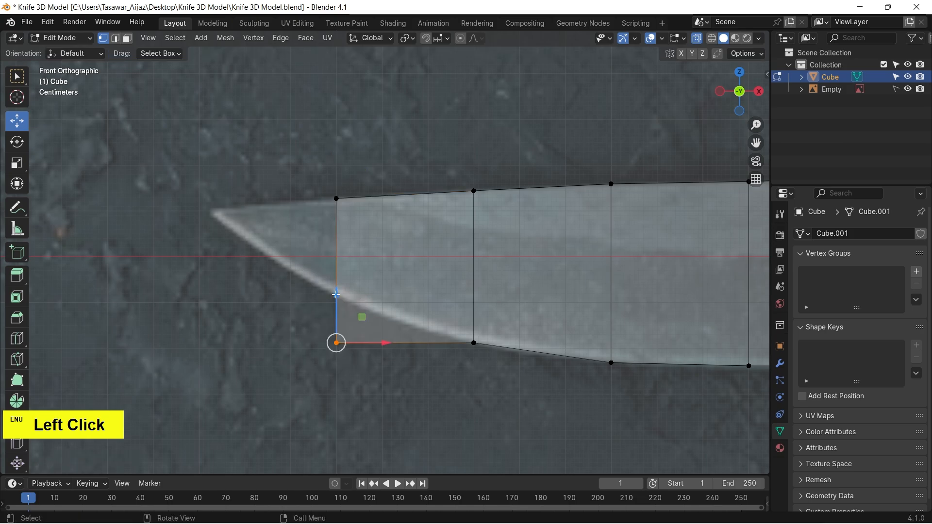
left_click_drag(336, 294, 336, 249)
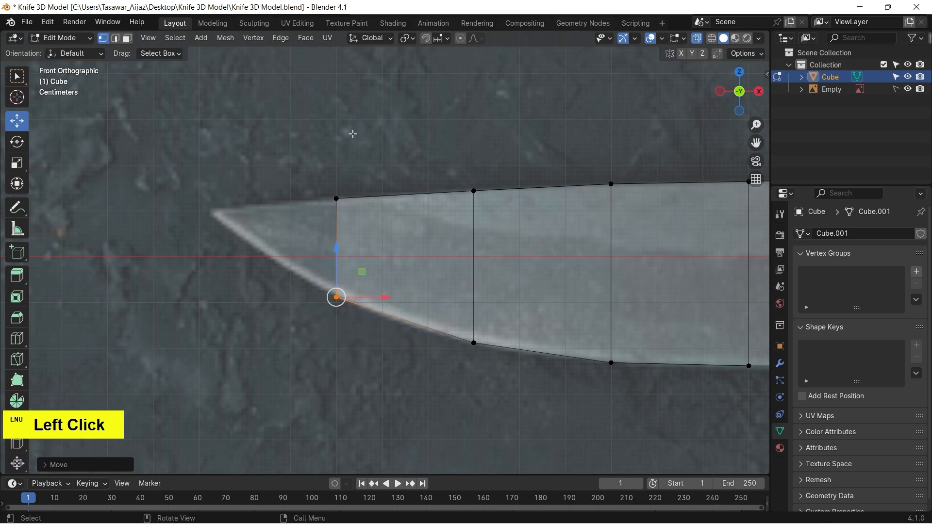
left_click(274, 175)
Extrude the last blade segment about 0.27 m along X so it ends level with the reference knife's point.
left_click_drag(286, 179, 385, 369)
key("e")
key("x")
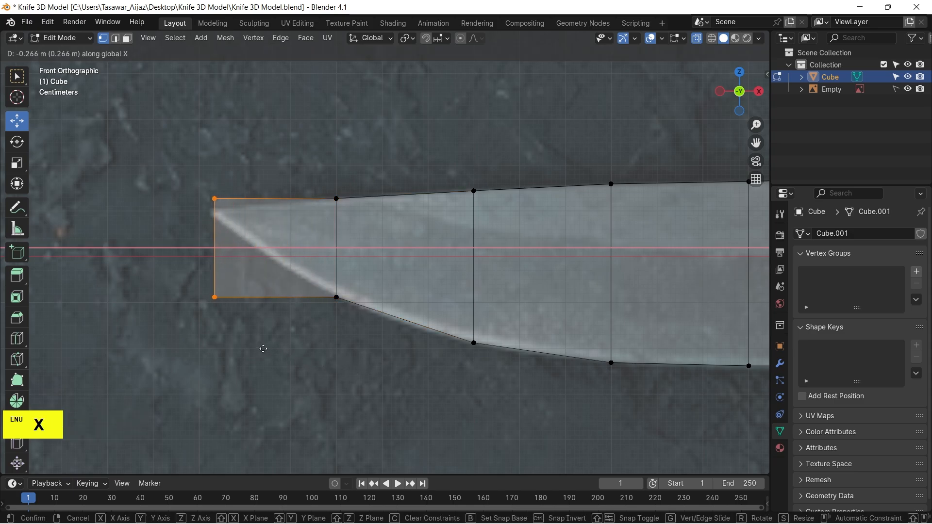
left_click(212, 248)
left_click(273, 136)
Move the last segment's upper and lower end vertices along Z so they nearly meet at the reference knife's point.
scroll(223, 163, "up", 1, "alt")
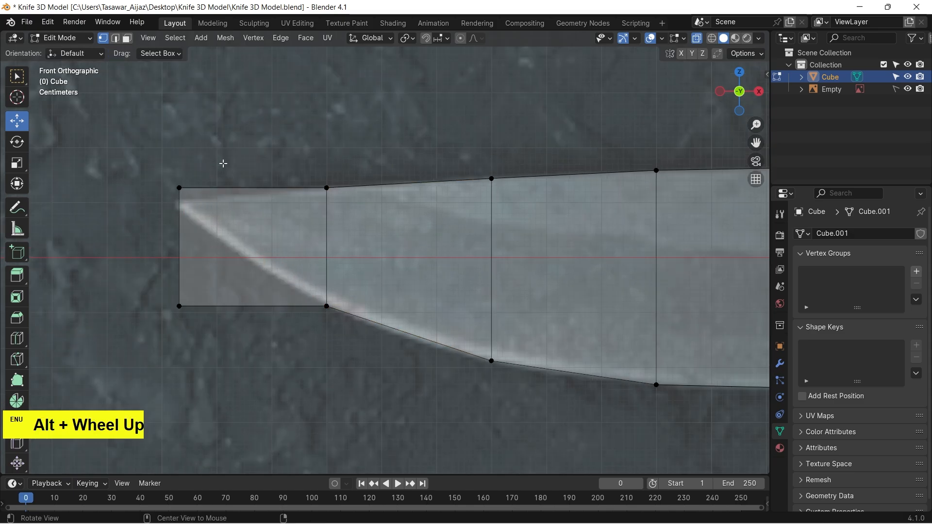
left_click(231, 206, "alt+shift")
scroll(316, 223, "up", 3)
left_click_drag(232, 137, 264, 175)
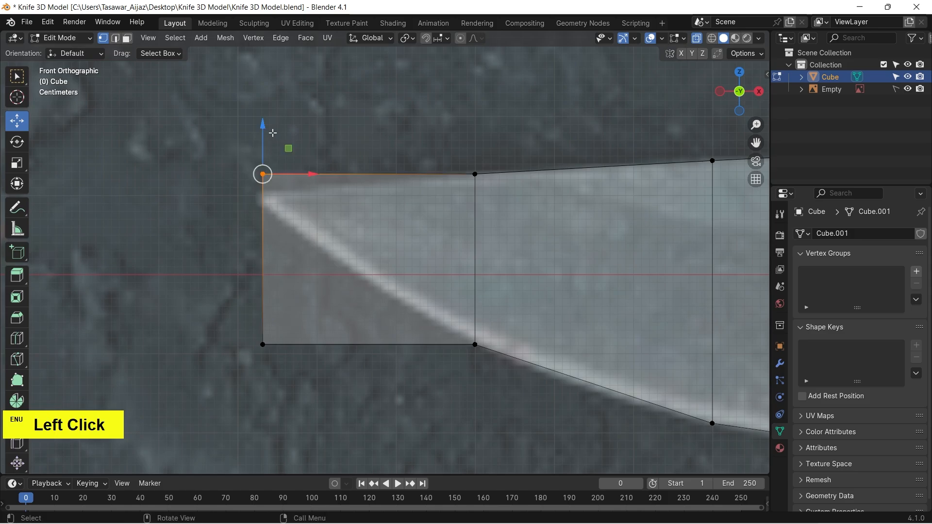
left_click_drag(261, 130, 260, 146)
left_click(262, 345)
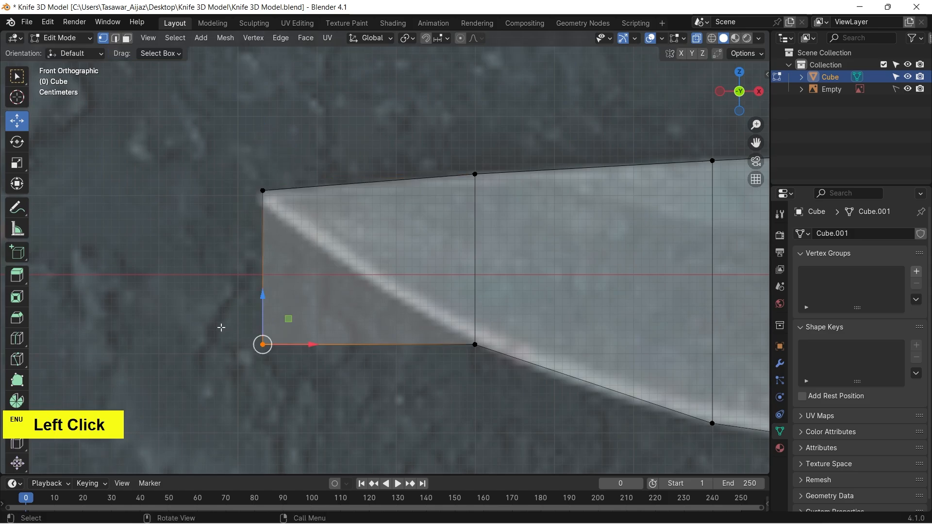
left_click_drag(269, 300, 264, 155)
left_click(274, 300)
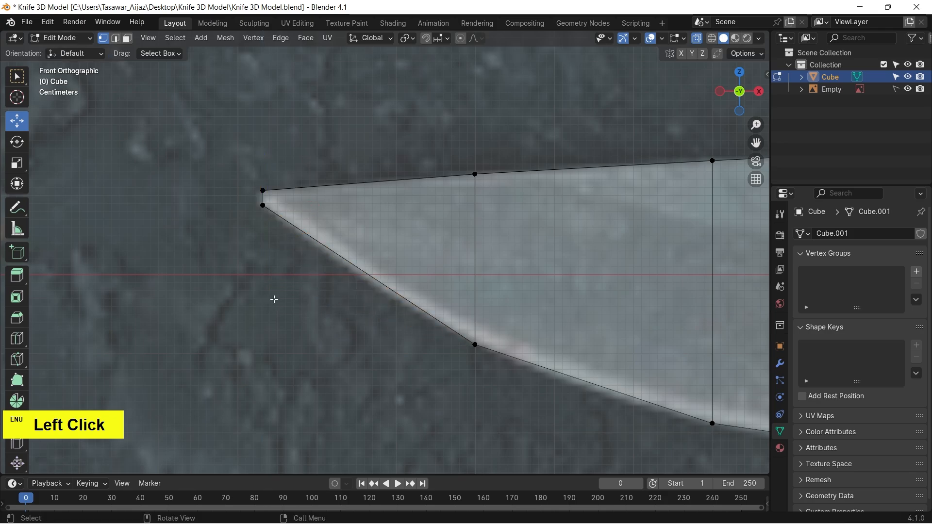
Lower the spine vertex nearest the origin on the tip side slightly along Z to smooth the blade's upper outline.
scroll(274, 299, "down", 5)
middle_click_drag(745, 364, 462, 348, "shift")
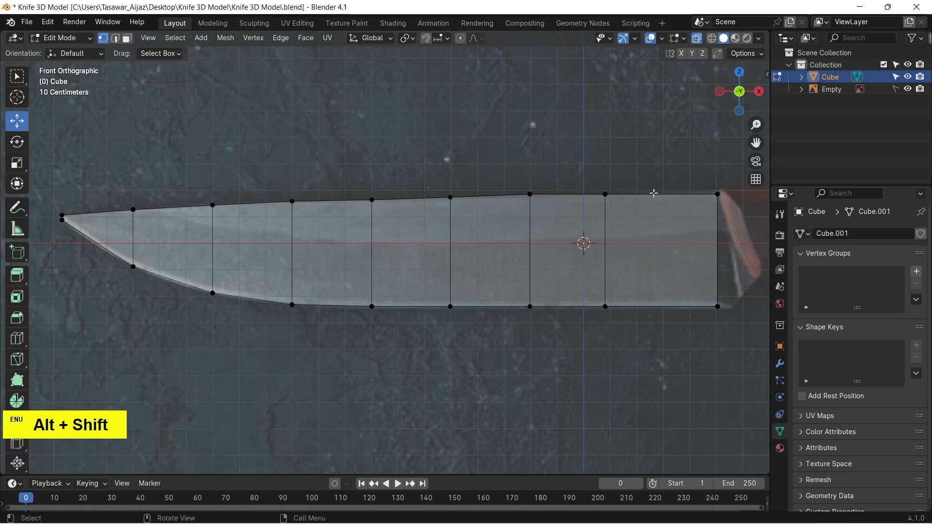
scroll(661, 189, "up", 2)
left_click(604, 142)
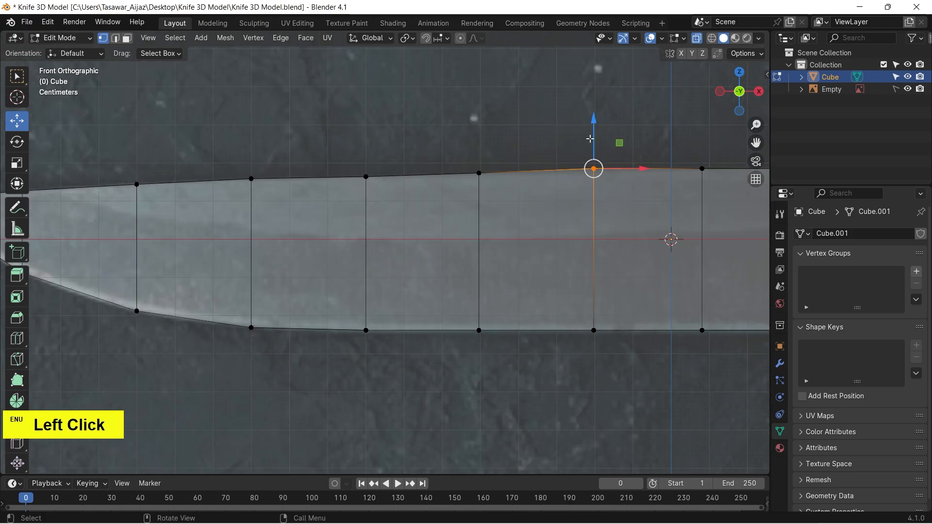
left_click_drag(593, 122, 595, 125)
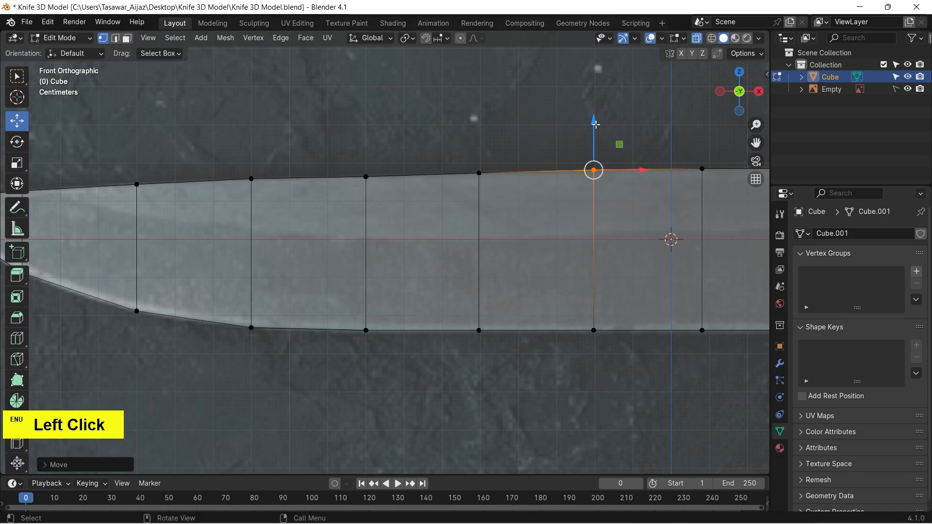
left_click(544, 146)
scroll(544, 145, "down", 2)
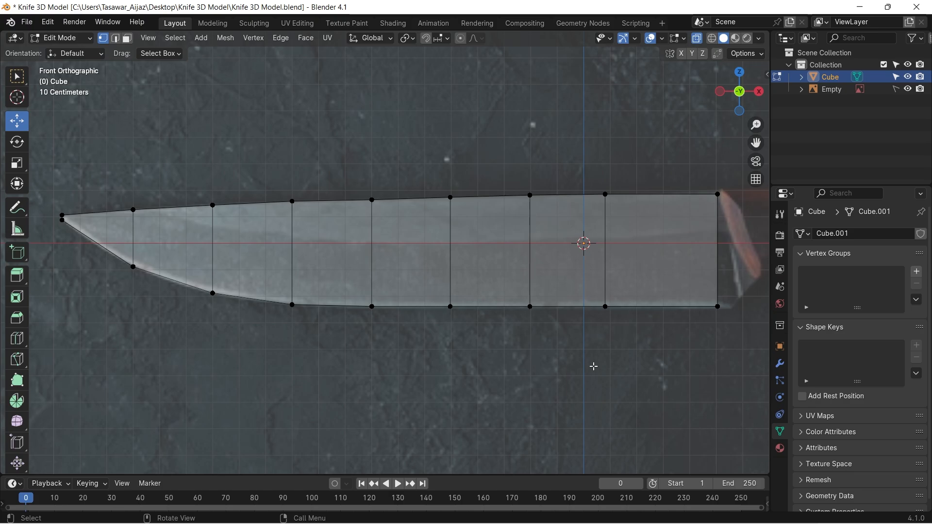
Bevel the blade's seven inner vertical edges together, about 0.138 m wide with about 25 segments.
key("2")
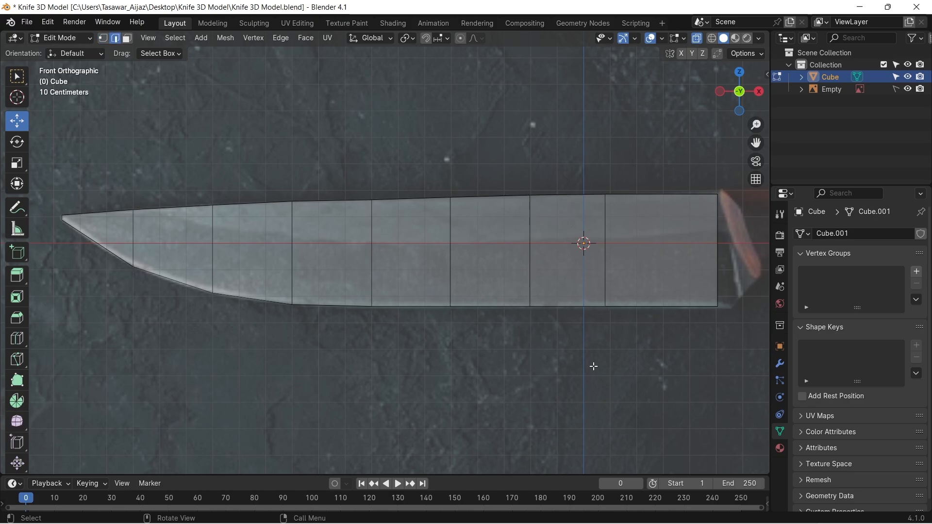
left_click(134, 249)
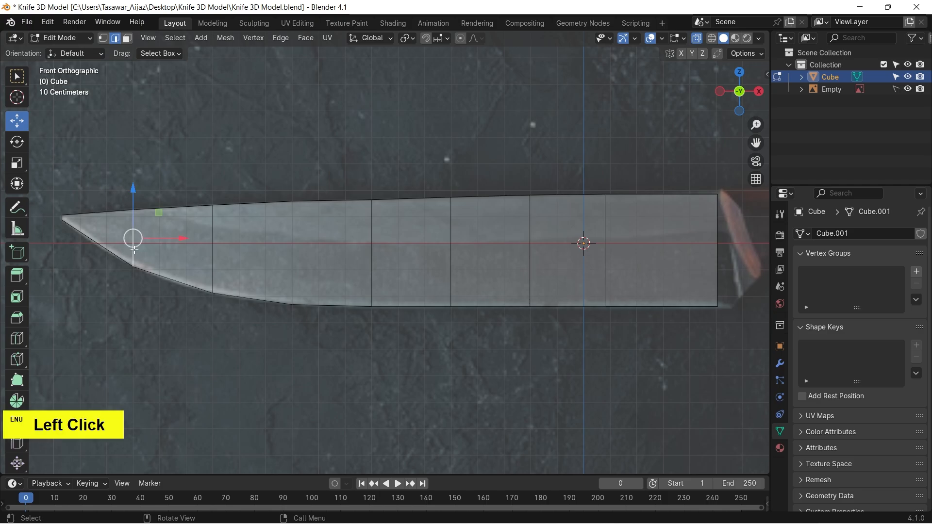
double_click(134, 249)
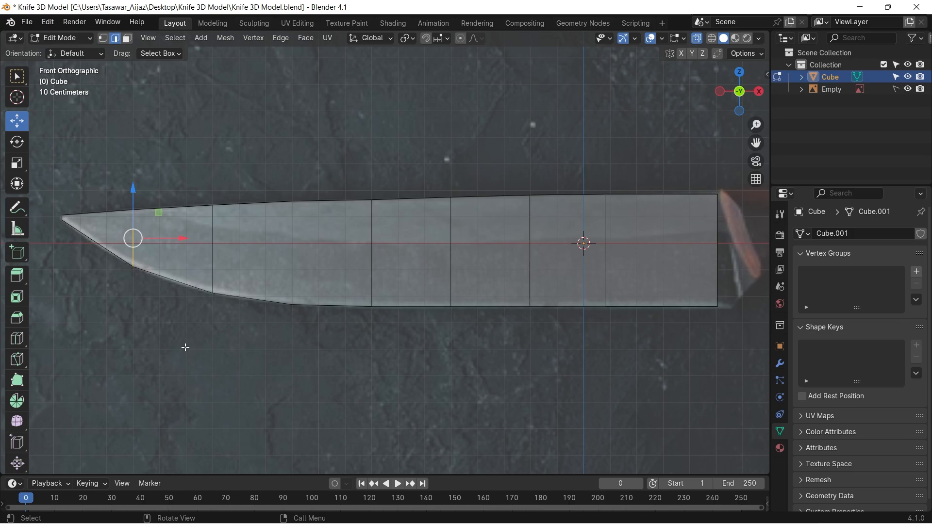
left_click(213, 275, "shift")
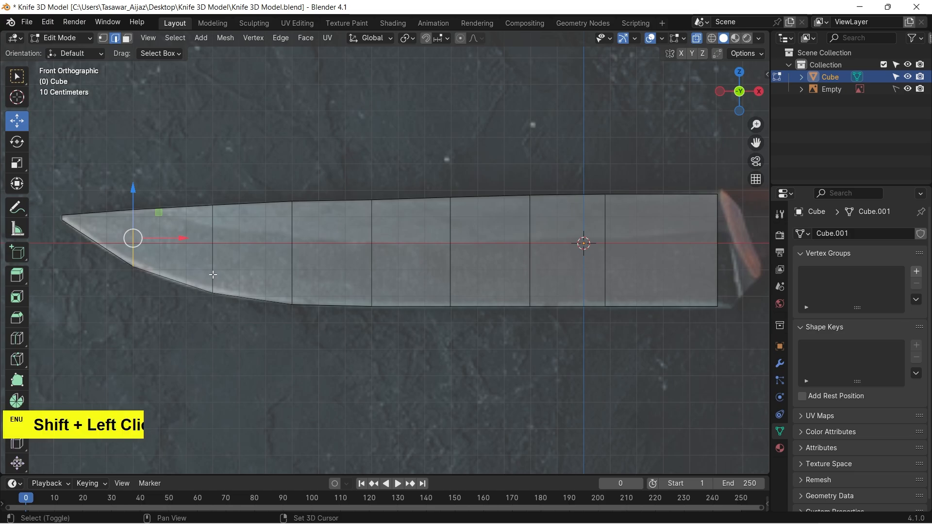
left_click(292, 270, "shift")
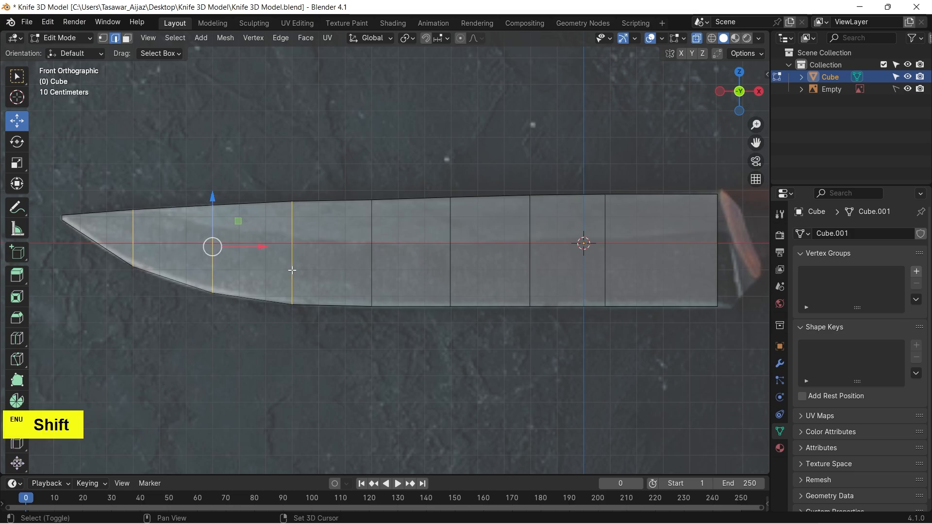
left_click(370, 268, "shift")
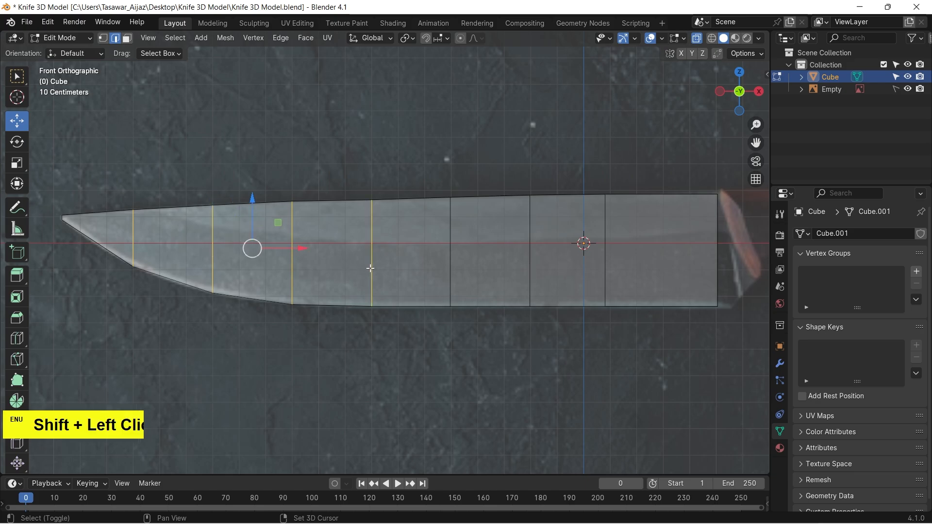
left_click(449, 271, "shift")
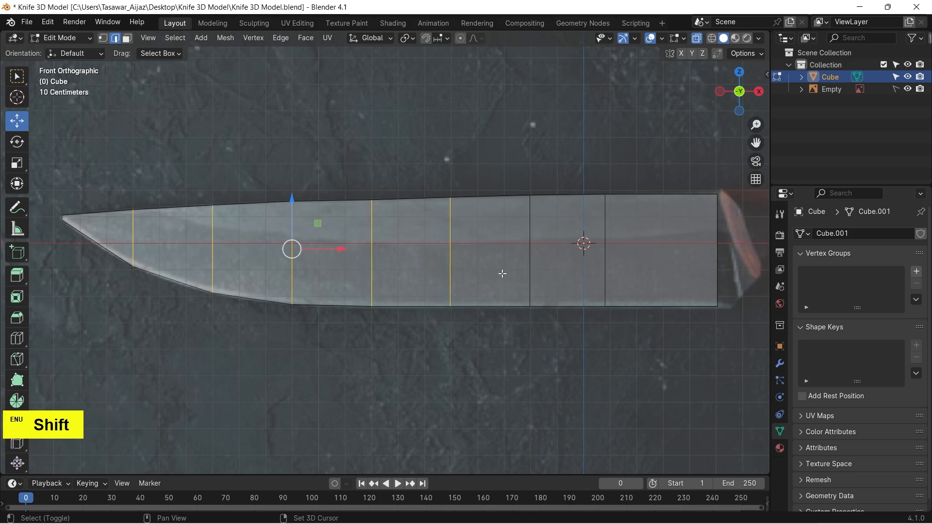
left_click(530, 274, "shift")
left_click(604, 276, "shift")
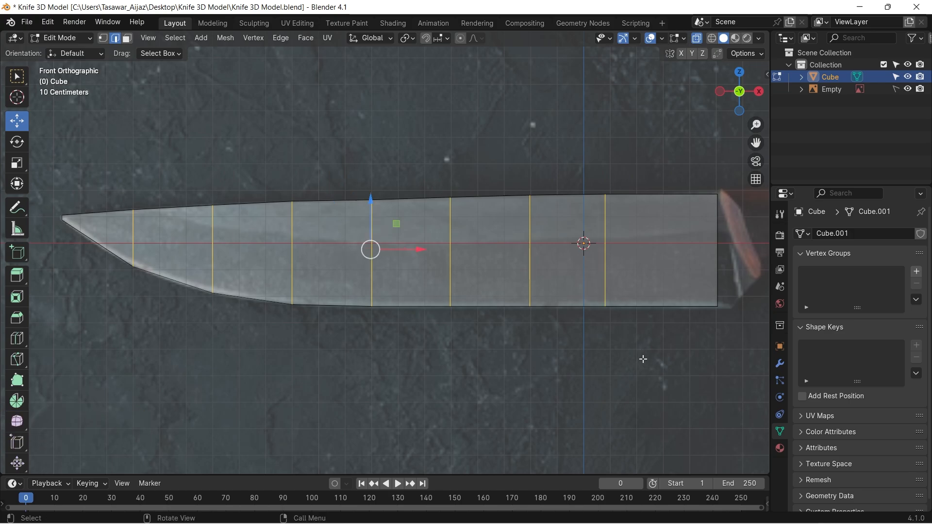
key("ctrl+b")
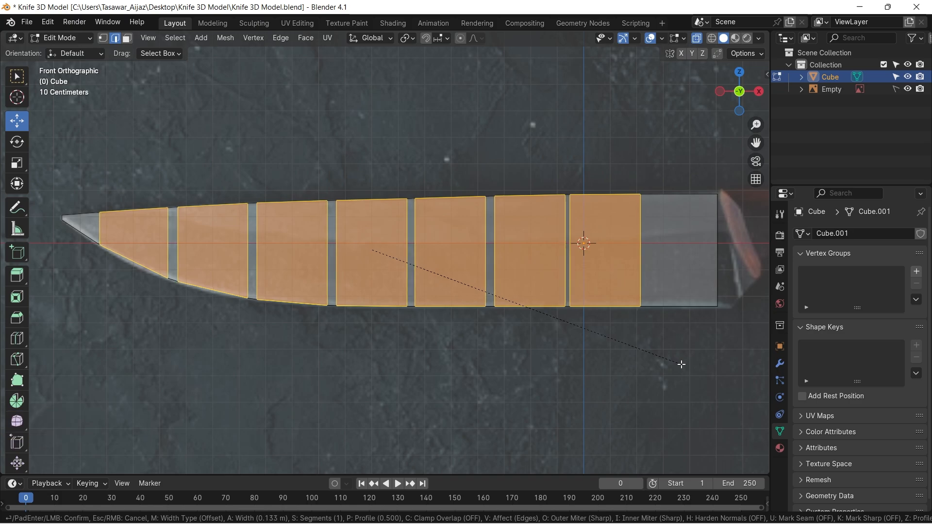
scroll(681, 364, "up", 4)
scroll(681, 364, "up", 17)
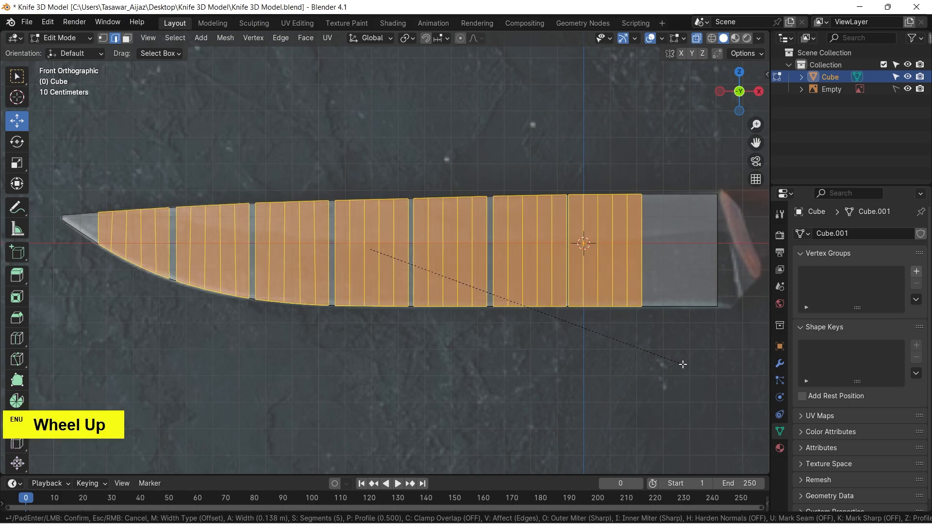
scroll(683, 364, "up", 5)
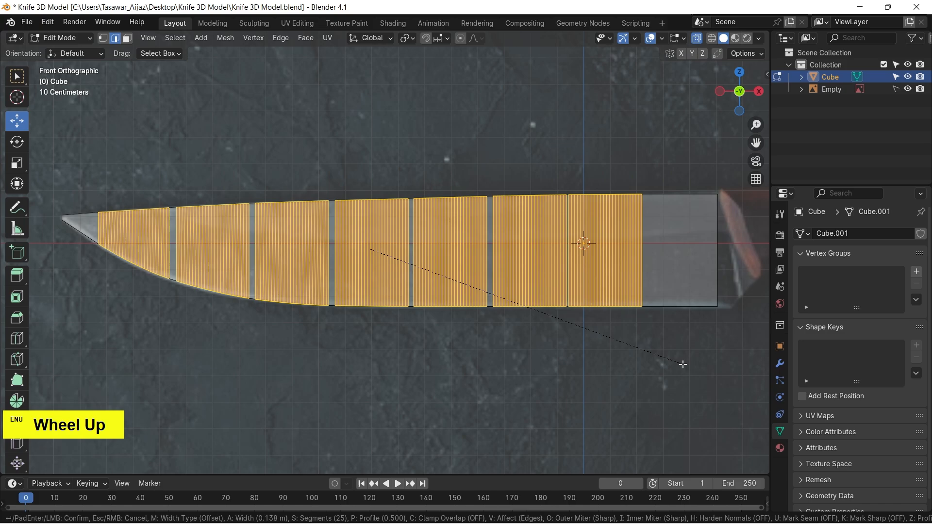
left_click(683, 364)
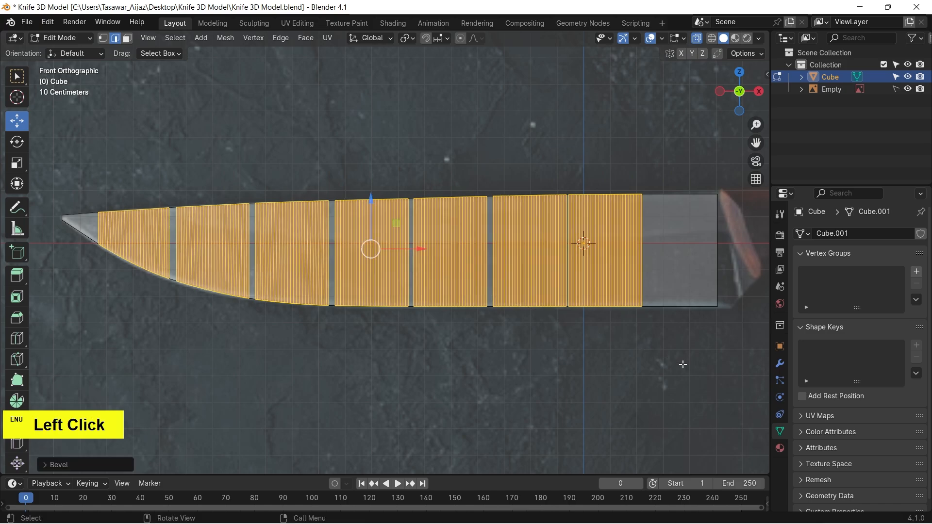
left_click(643, 372)
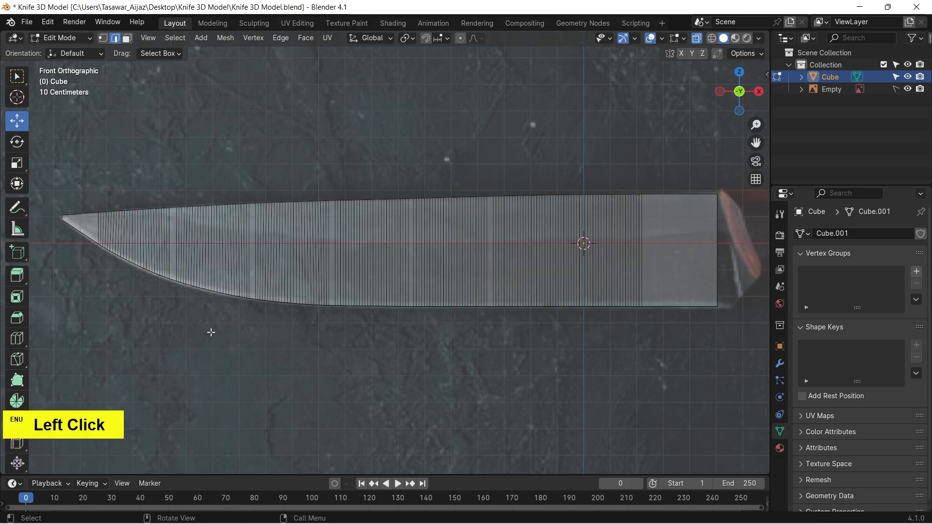
Add a centred vertical loop cut in the undivided tip section and bevel it about 0.064 m wide with 18 segments.
key("ctrl+r")
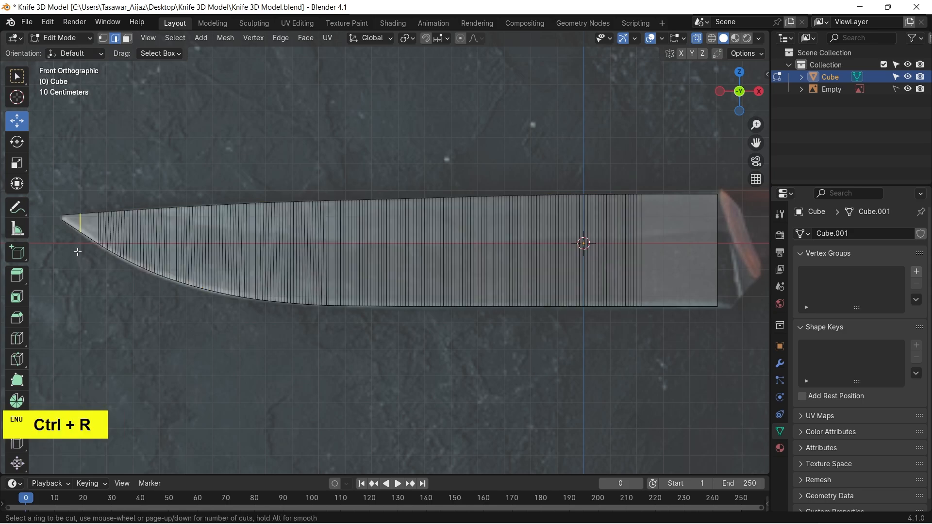
double_click(77, 251)
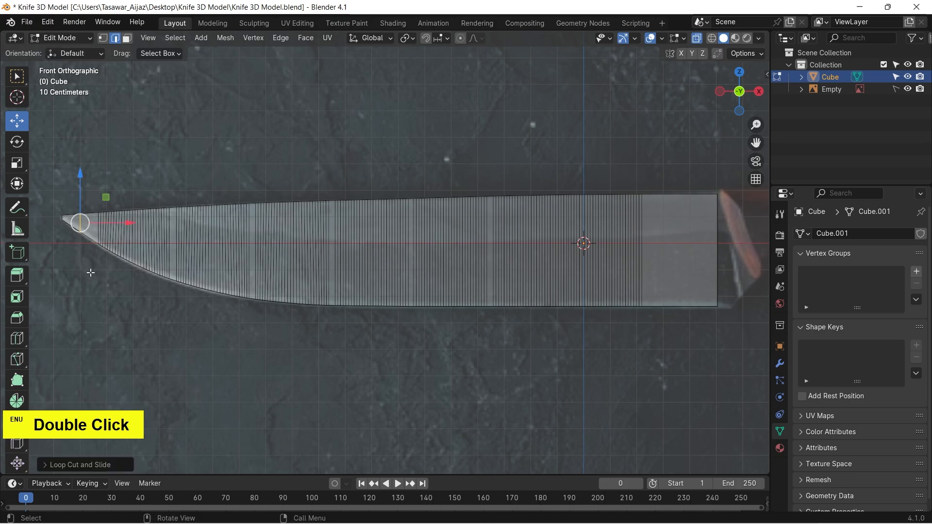
key("ctrl+b")
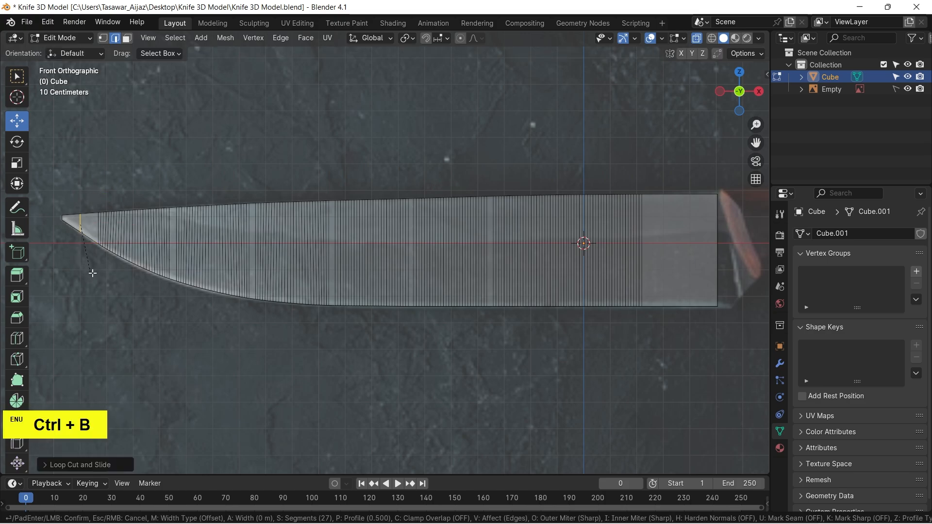
scroll(109, 286, "down", 4)
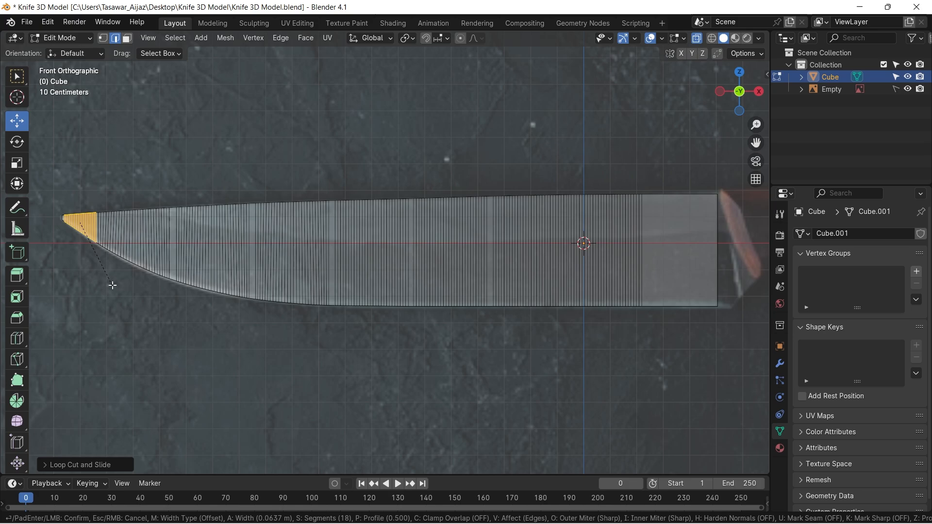
left_click(112, 285)
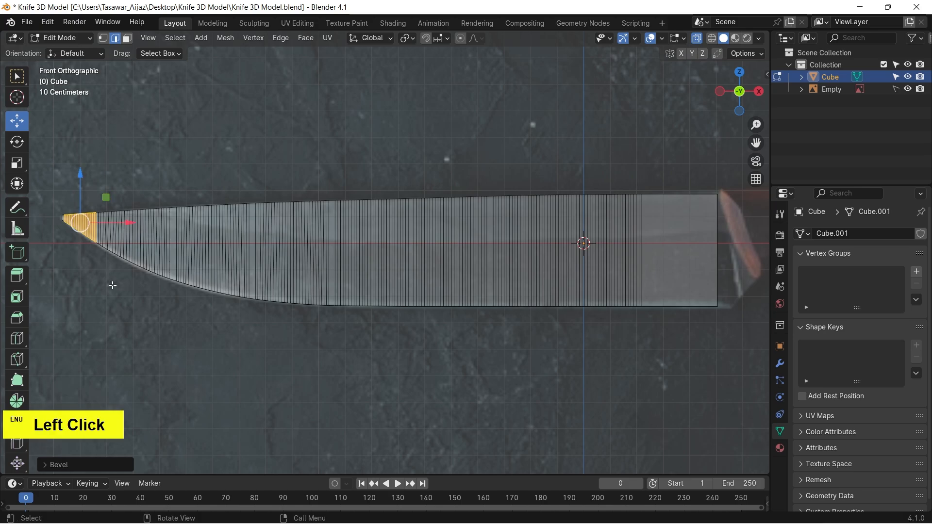
left_click(172, 344)
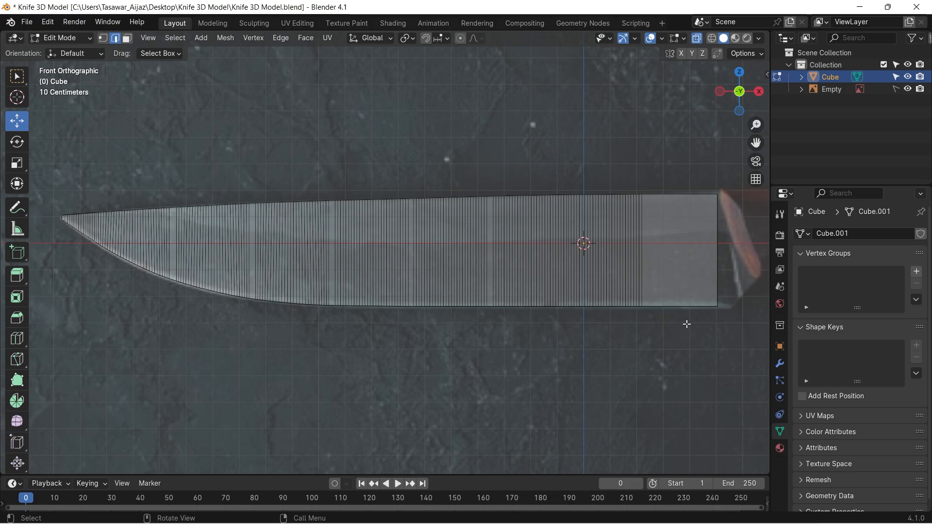
Add a centred vertical loop cut in the undivided handle-end section and bevel it about 0.13 m wide with 22 segments.
key("ctrl+r")
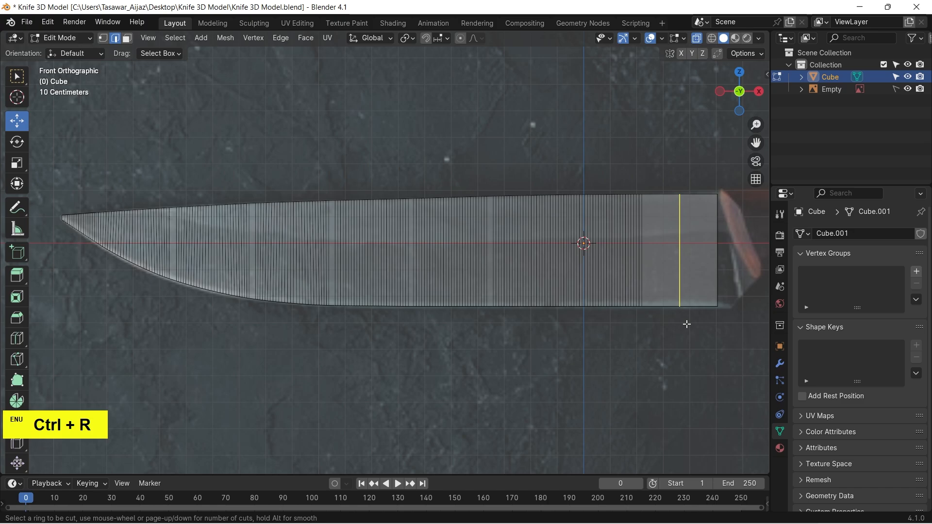
left_click(686, 324)
left_click(687, 325)
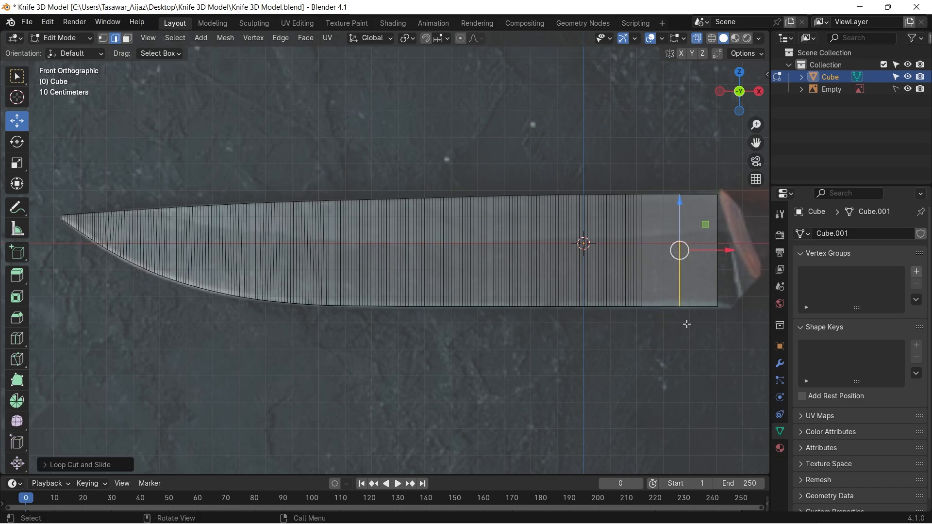
key("ctrl+b")
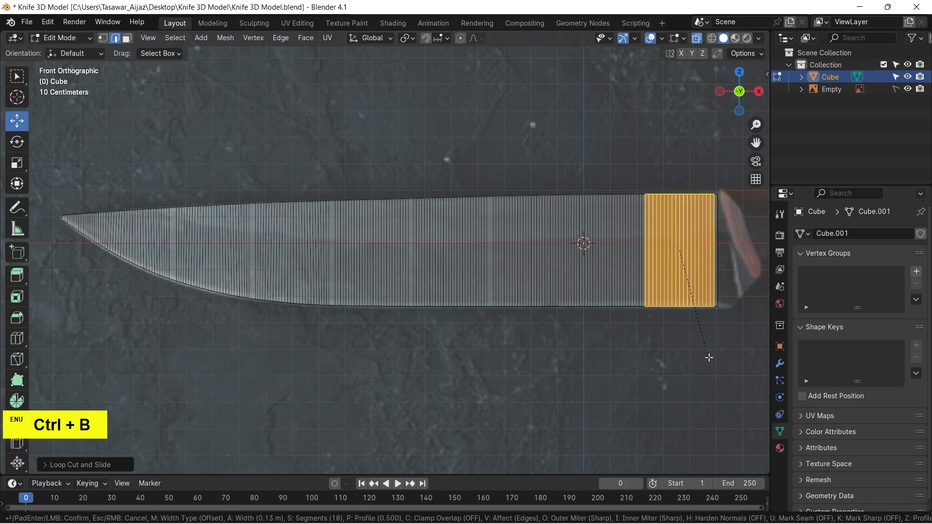
scroll(708, 357, "up", 3)
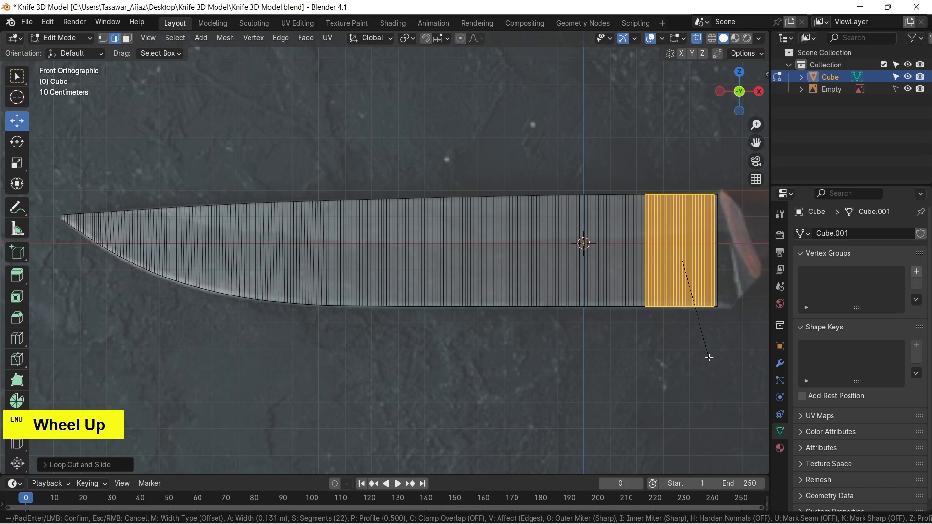
left_click(709, 358)
left_click(709, 358)
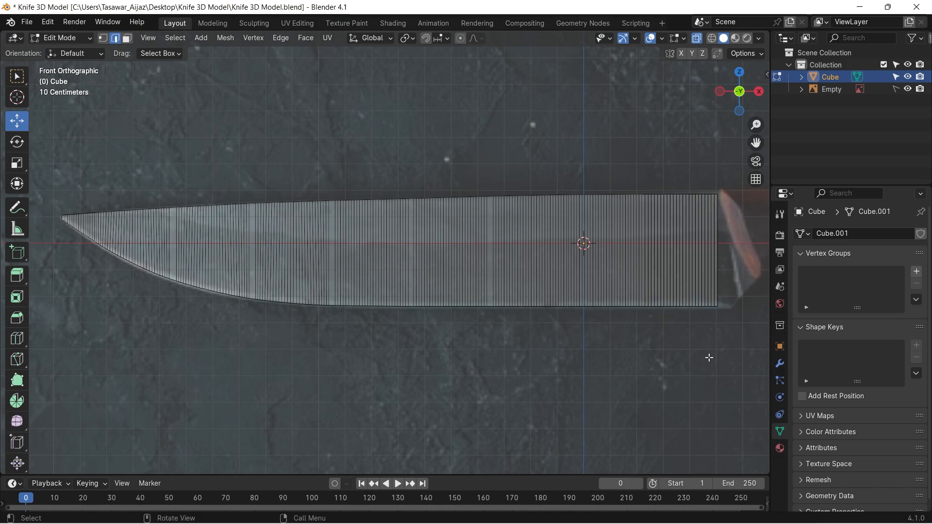
left_click(709, 358)
Add a lengthwise loop cut along the whole blade and slide it by a factor of about 0.79 toward the cutting edge.
key("ctrl+r")
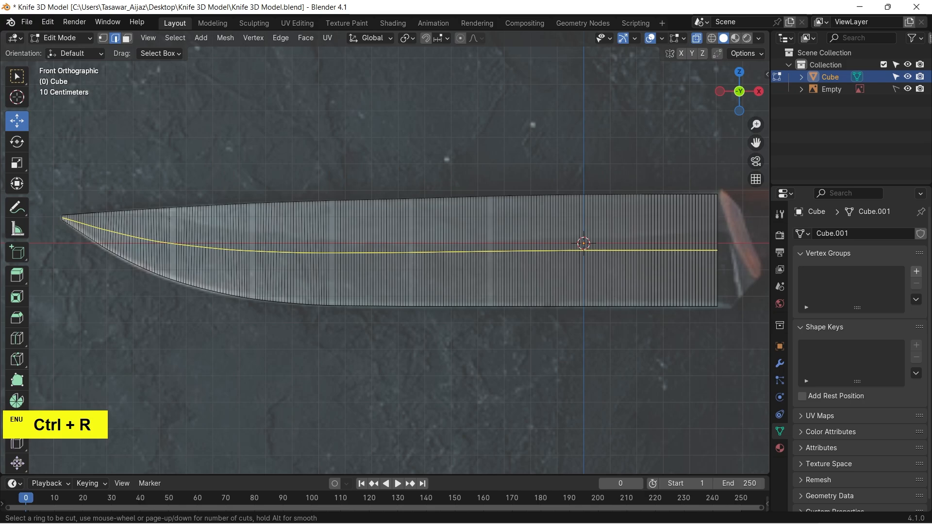
left_click(734, 260)
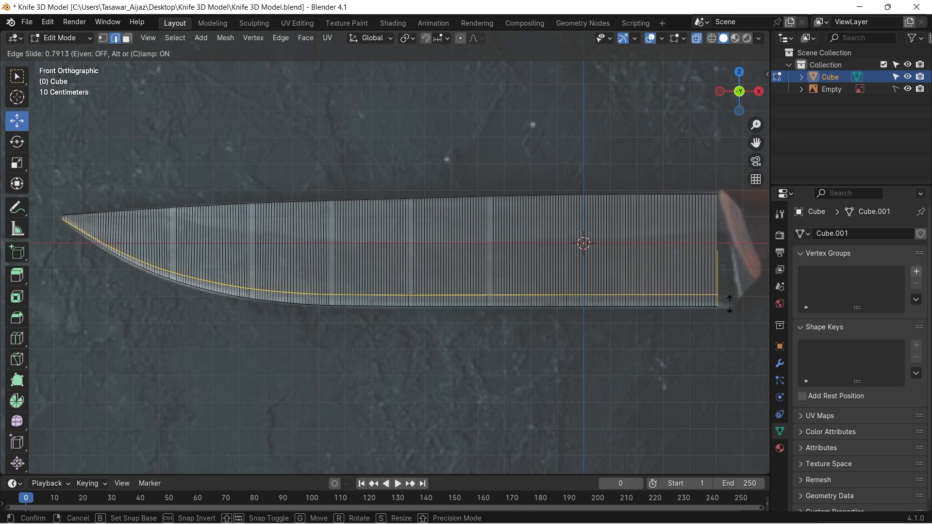
left_click(719, 323)
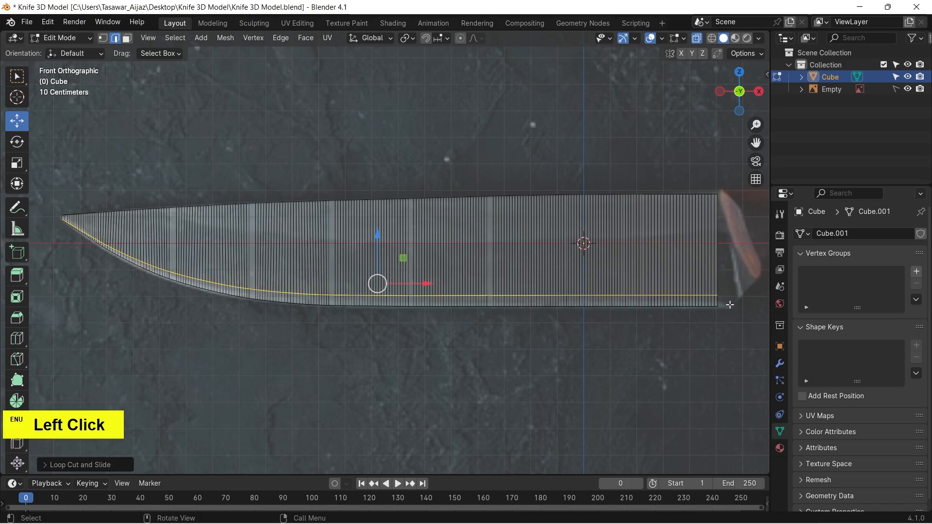
Extrude the blade's handle-end vertices about 0.05 m outward along the X axis.
left_click(682, 373)
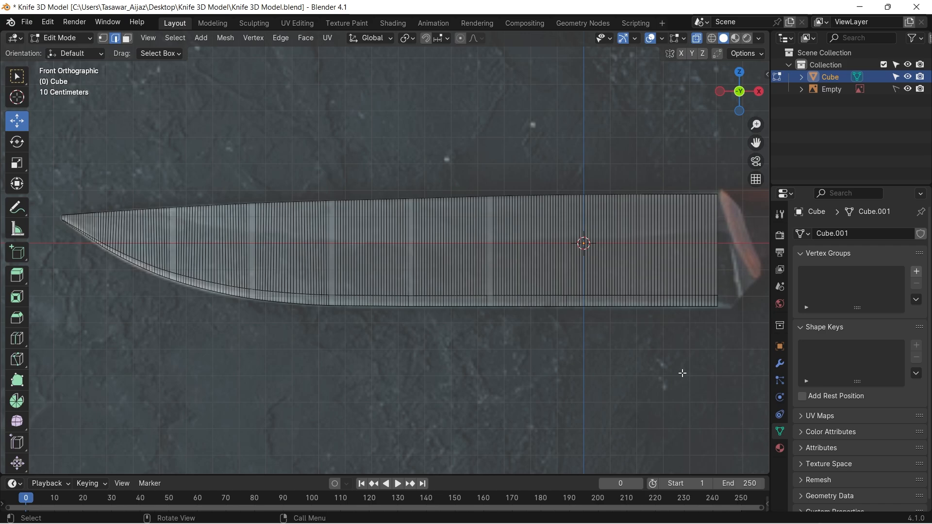
key("1")
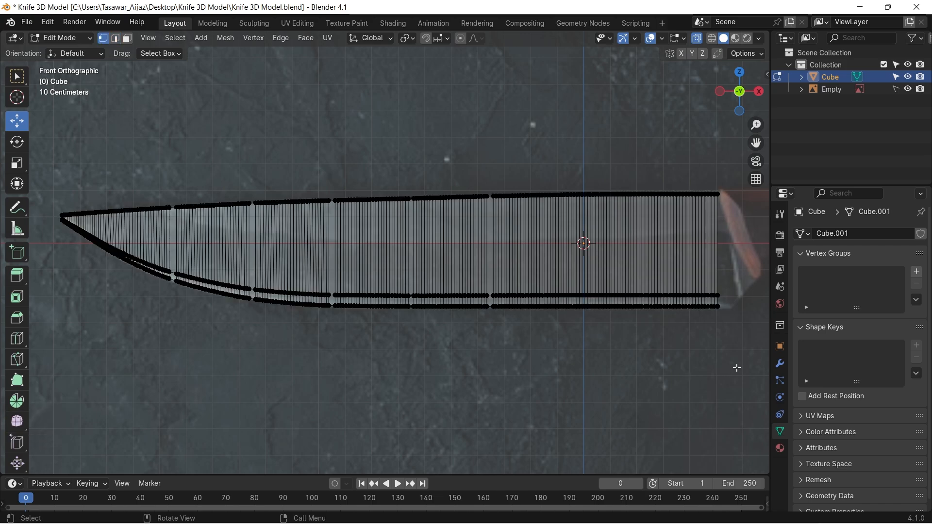
left_click_drag(737, 368, 440, 374)
left_click_drag(674, 349, 478, 361, "alt+shift")
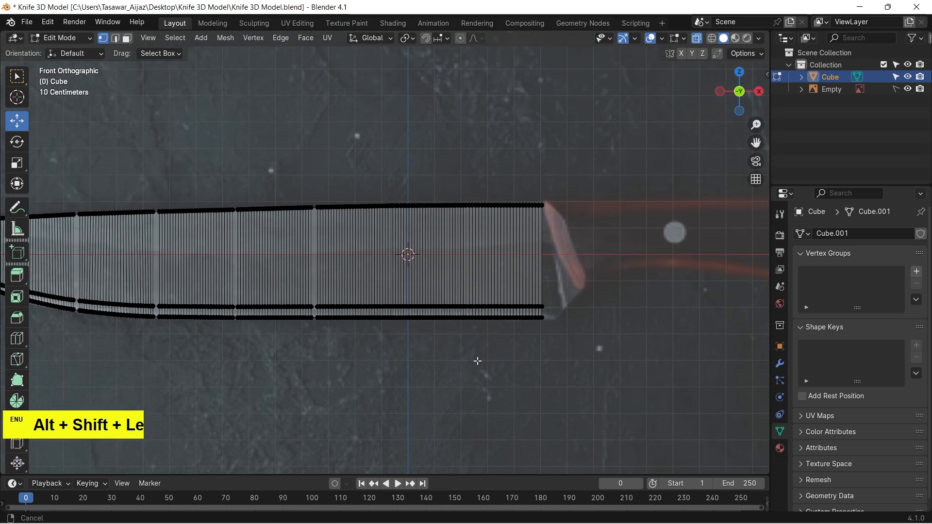
scroll(552, 281, "up", 4)
left_click_drag(672, 340, 501, 285, "alt+shift")
scroll(531, 264, "up", 2)
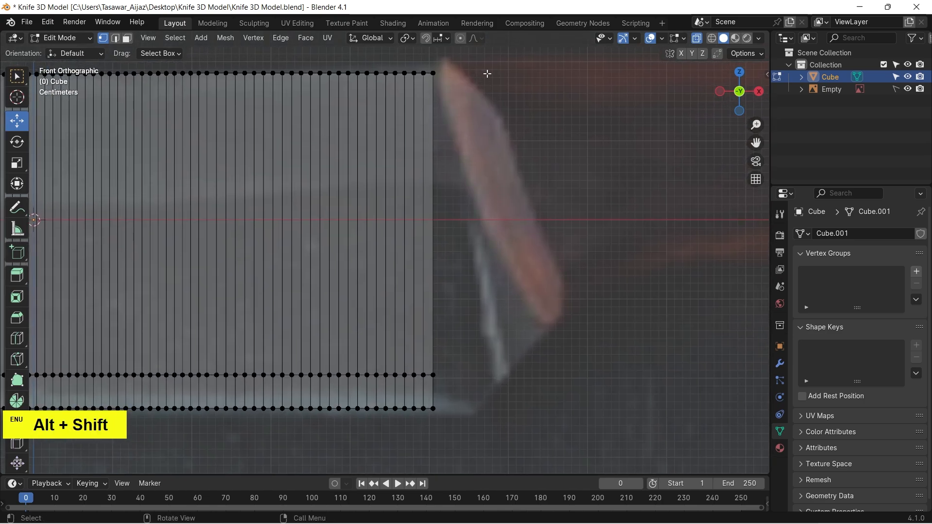
left_click_drag(496, 60, 429, 425)
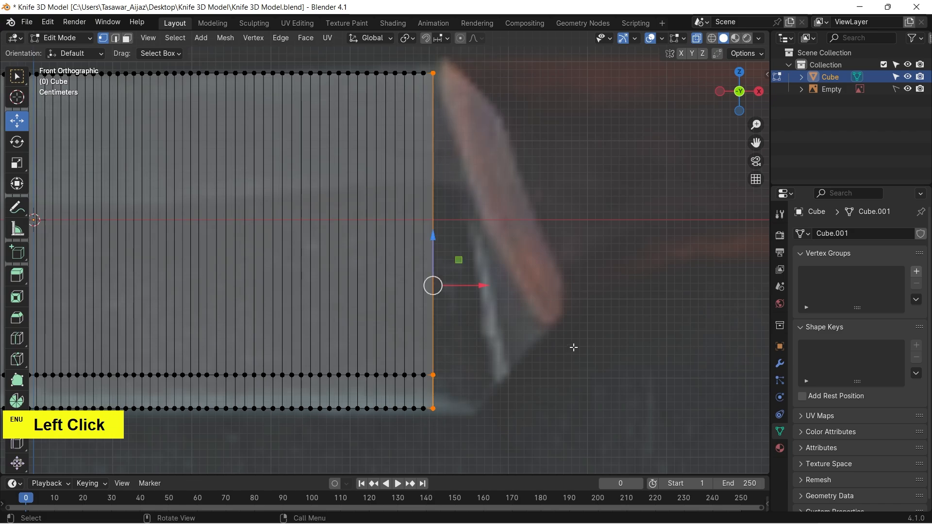
key("e")
key("x")
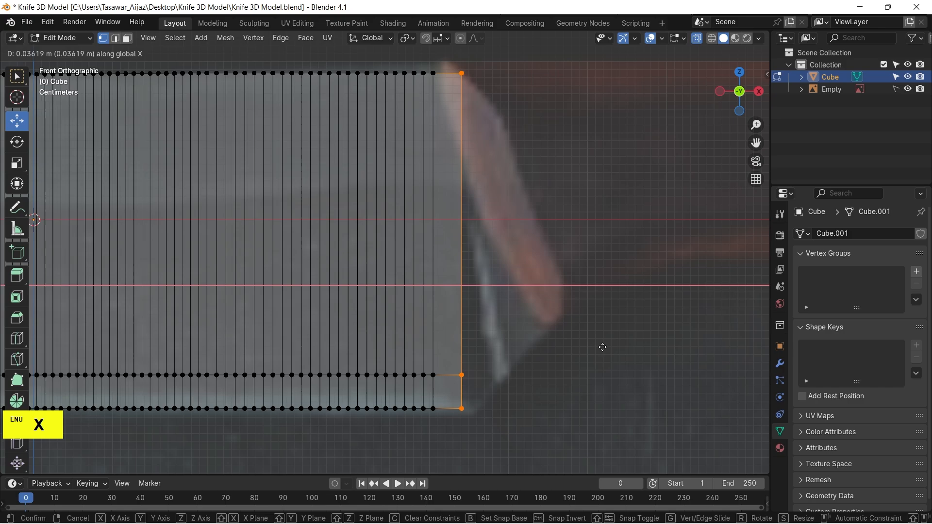
left_click(604, 349)
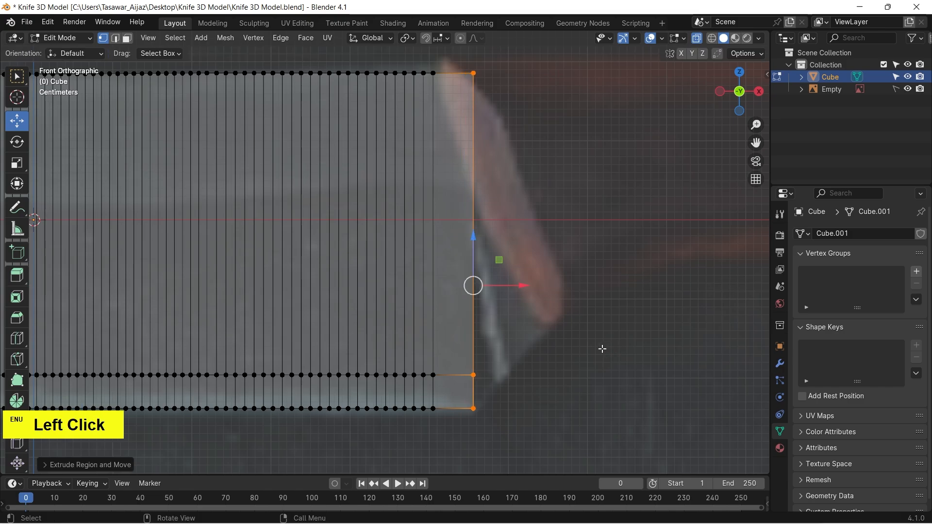
Extrude the handle end a second time along X by about 0.04 m and deselect the mesh.
key("e")
key("x")
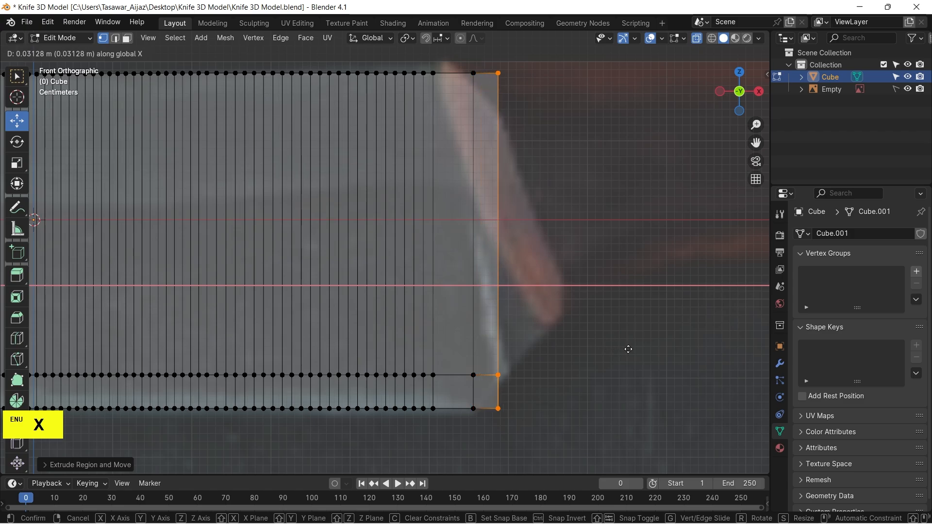
left_click(637, 349)
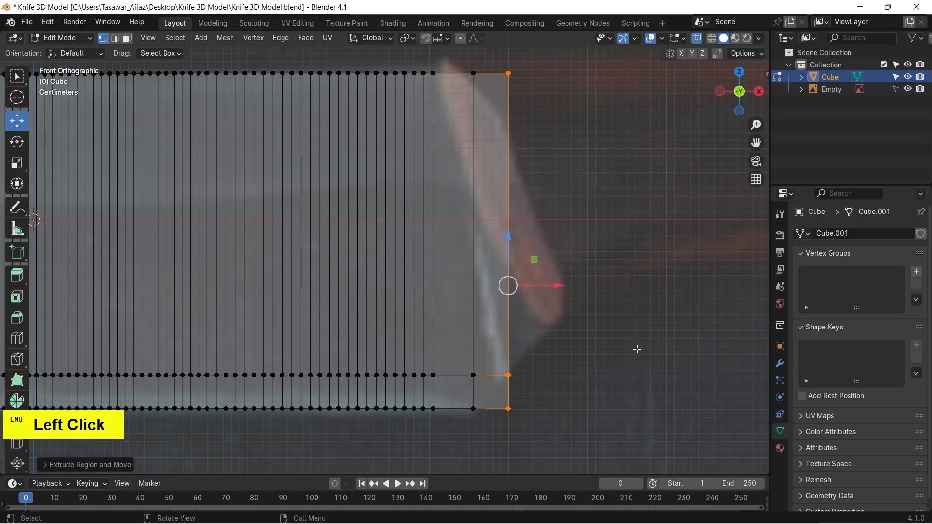
left_click(637, 349)
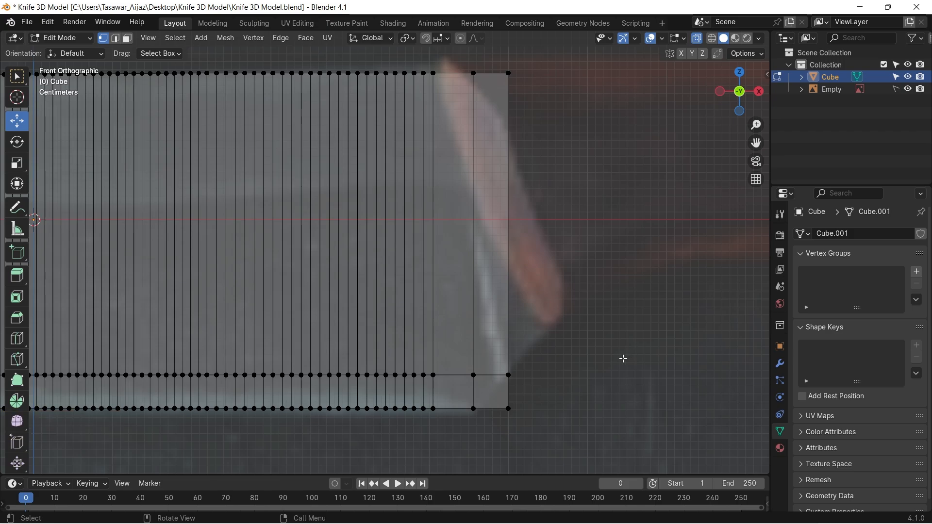
Move the end's lowest corner vertices inward and up to form a slanted heel matching the reference.
left_click_drag(581, 390, 496, 437)
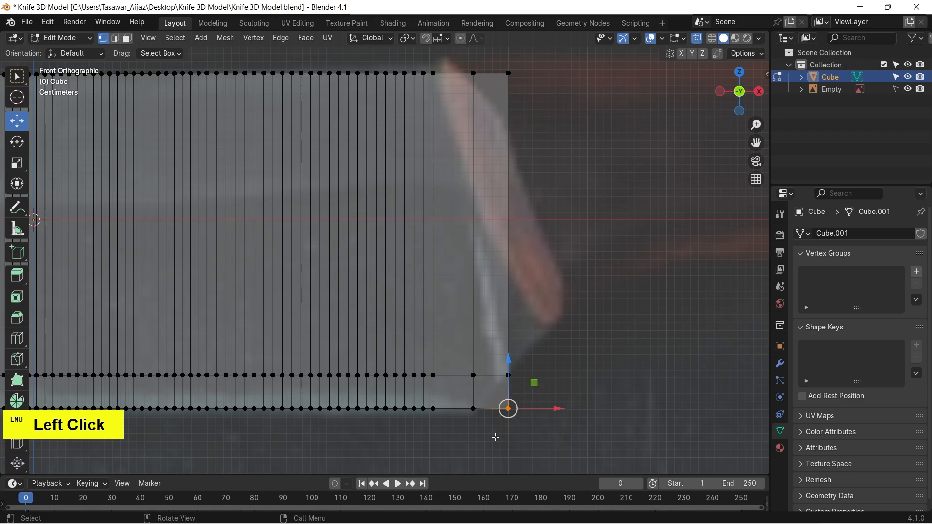
left_click_drag(583, 374, 544, 372, "alt")
scroll(542, 371, "down", 1)
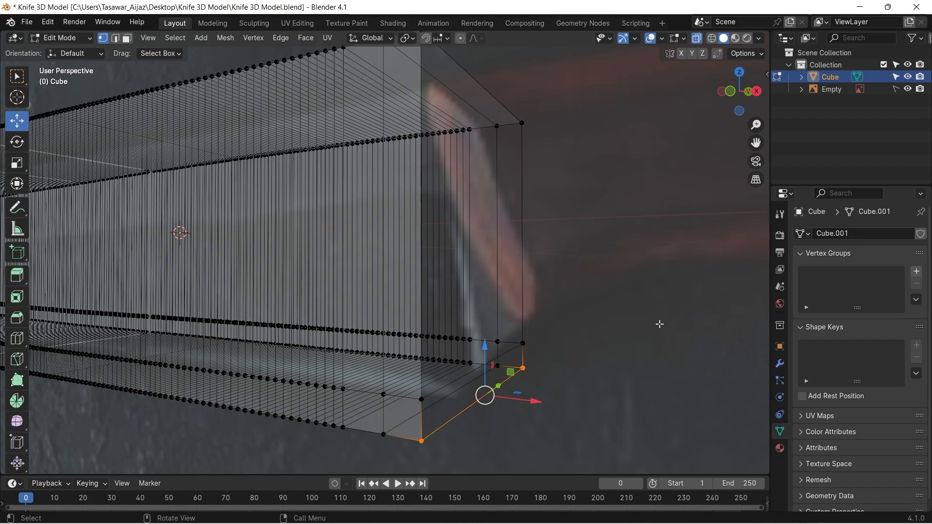
key("KP_1")
scroll(643, 329, "up", 5)
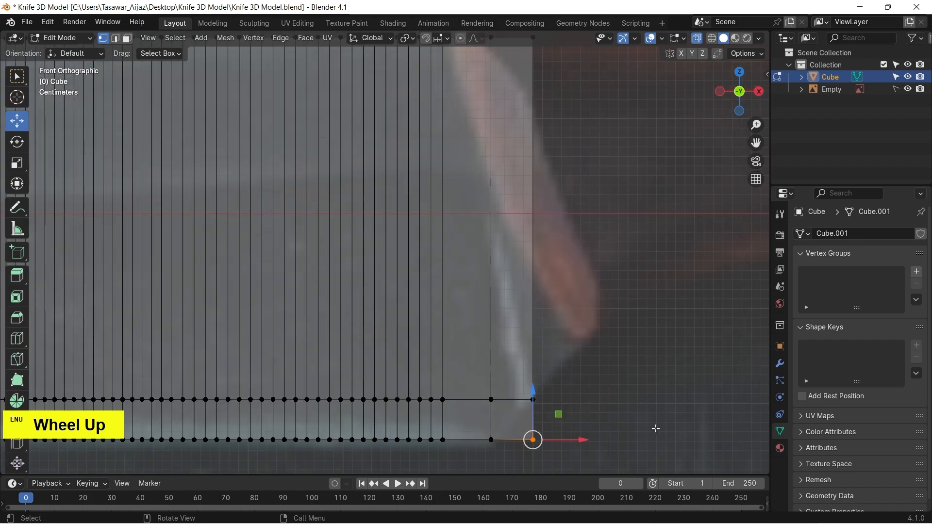
scroll(581, 358, "up", 2)
left_click_drag(559, 411, 543, 409)
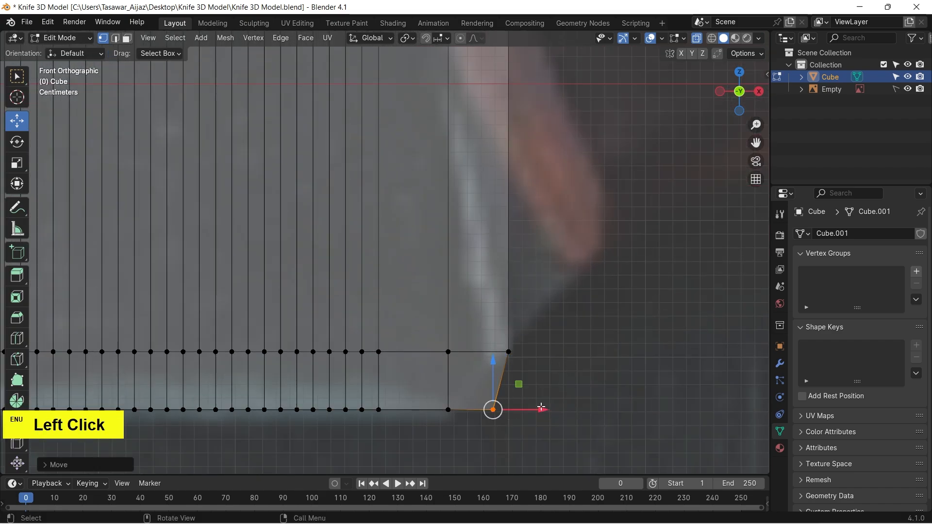
left_click_drag(494, 368, 494, 342)
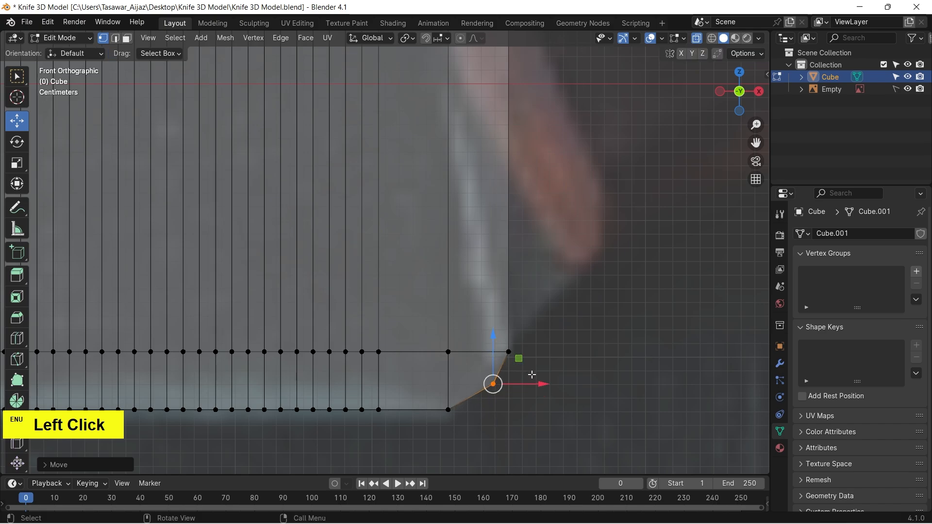
left_click_drag(542, 384, 531, 384)
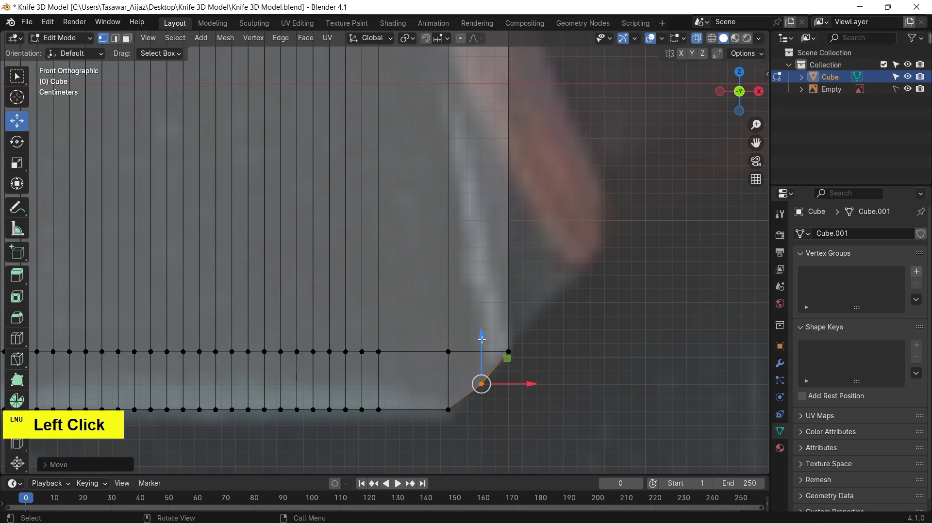
left_click_drag(481, 340, 479, 330)
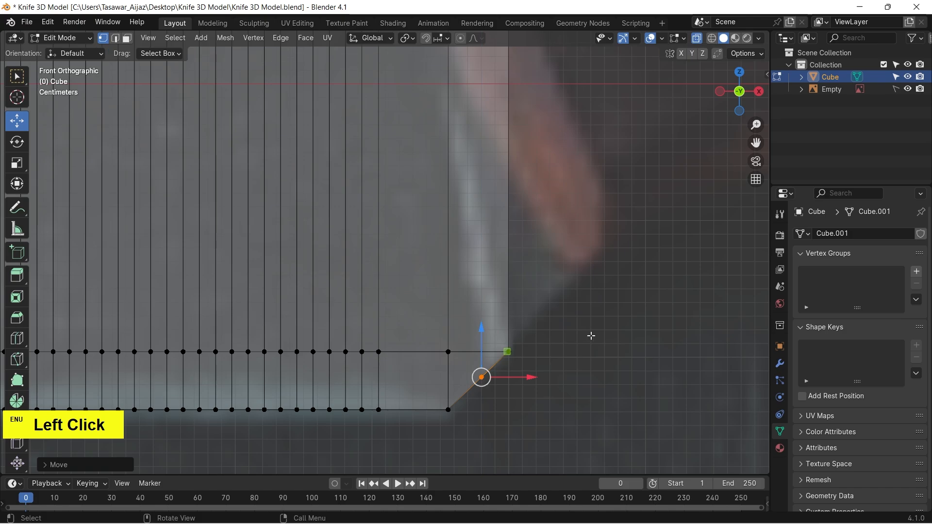
Extrude the end's upper edge about 0.065 m along X and raise its lower corner to continue the heel's slant.
scroll(591, 335, "down", 3)
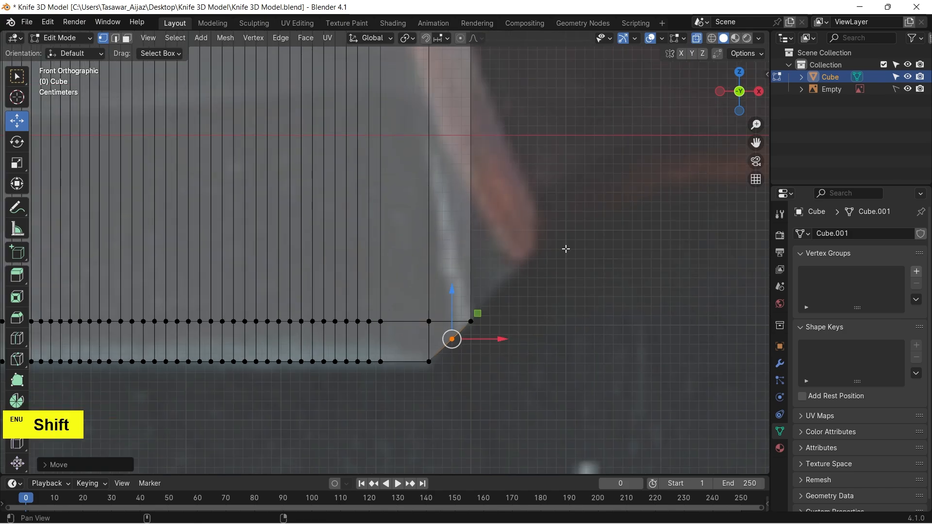
middle_click_drag(564, 250, 514, 334, "shift")
left_click_drag(448, 67, 413, 441)
key("e")
key("x")
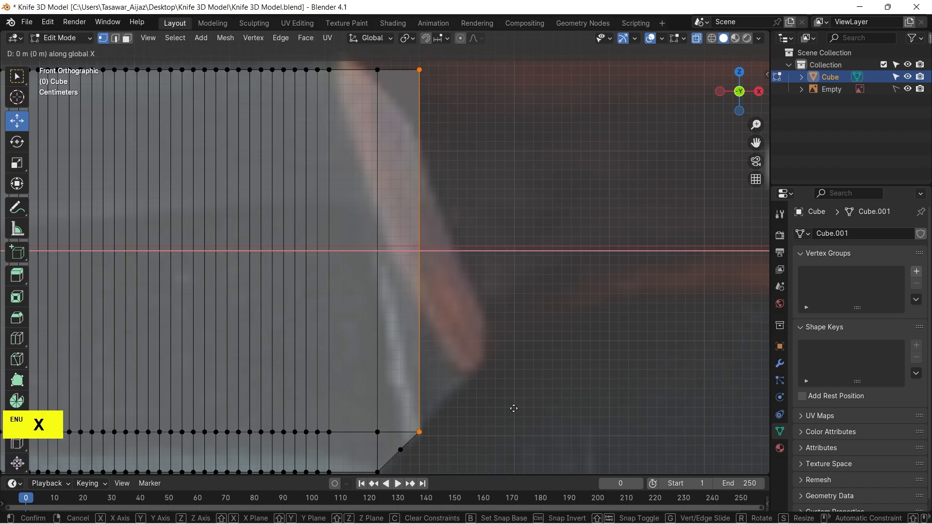
left_click(575, 408)
left_click(558, 408)
left_click_drag(527, 410, 461, 465)
left_click_drag(484, 395, 466, 322)
left_click(539, 170)
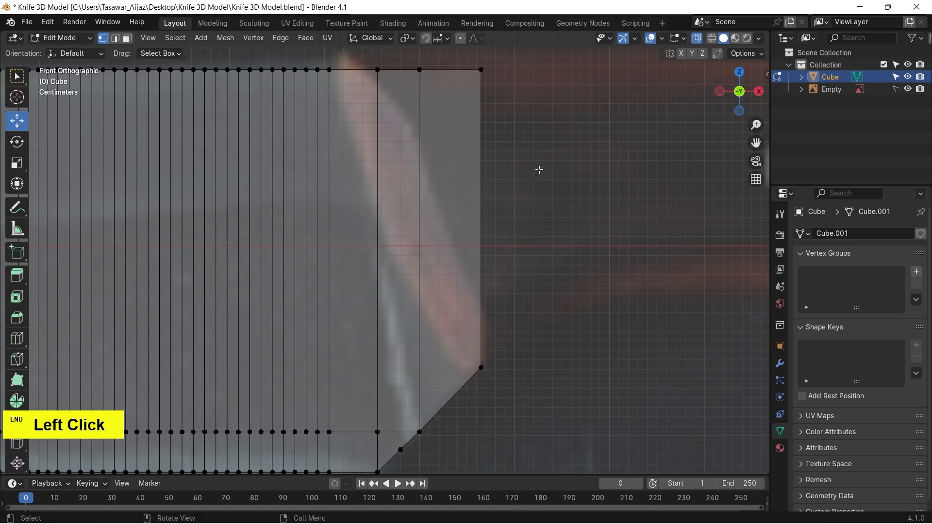
Extrude the new end edge about 0.05 m further along X and raise its lower corner along the same slant.
left_click_drag(519, 67, 456, 406)
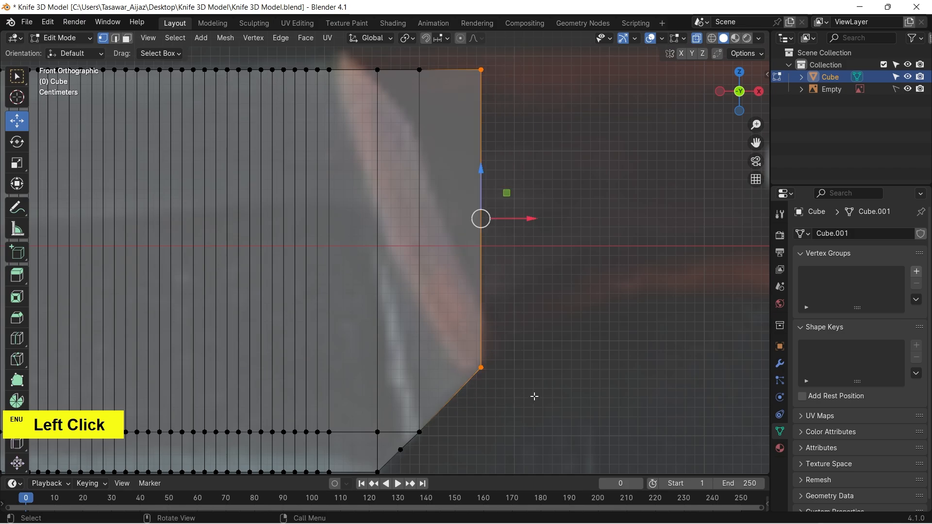
key("e")
key("x")
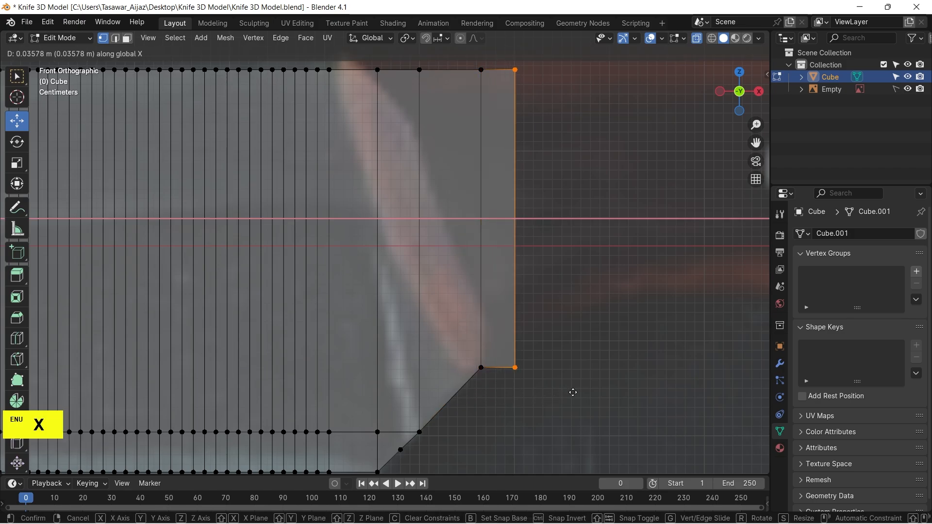
left_click(585, 391)
left_click_drag(591, 383, 525, 270)
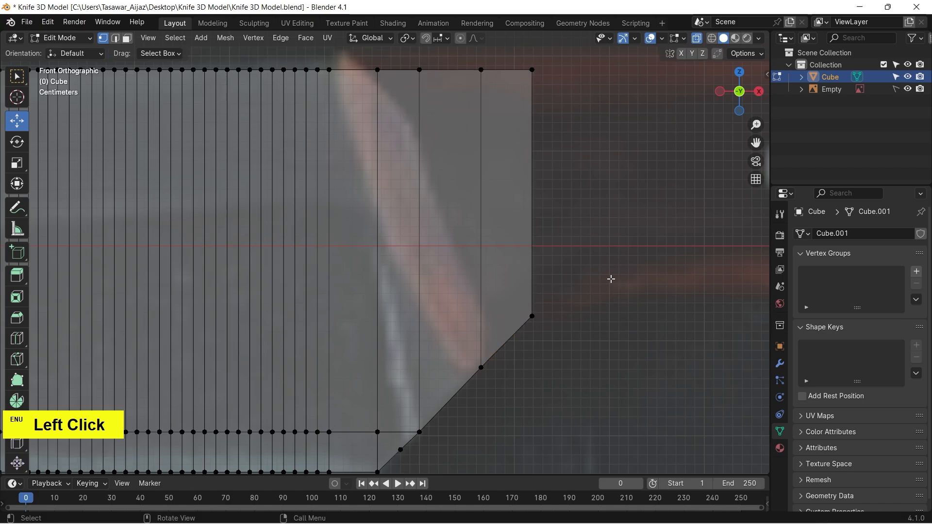
Add about eight evenly spaced vertical loop cuts in the first extruded section beside the dense blade mesh.
scroll(603, 293, "down", 3)
scroll(603, 293, "down", 1)
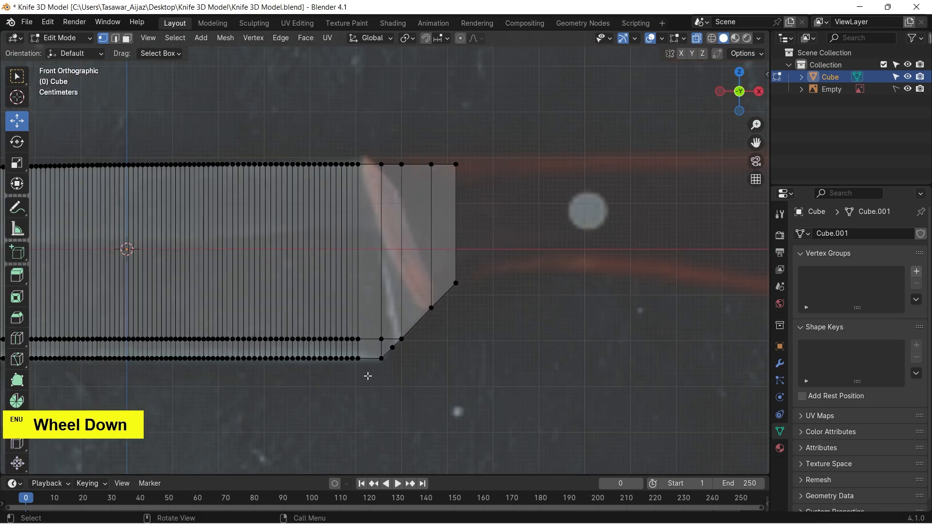
key("ctrl+r")
scroll(370, 375, "up", 5)
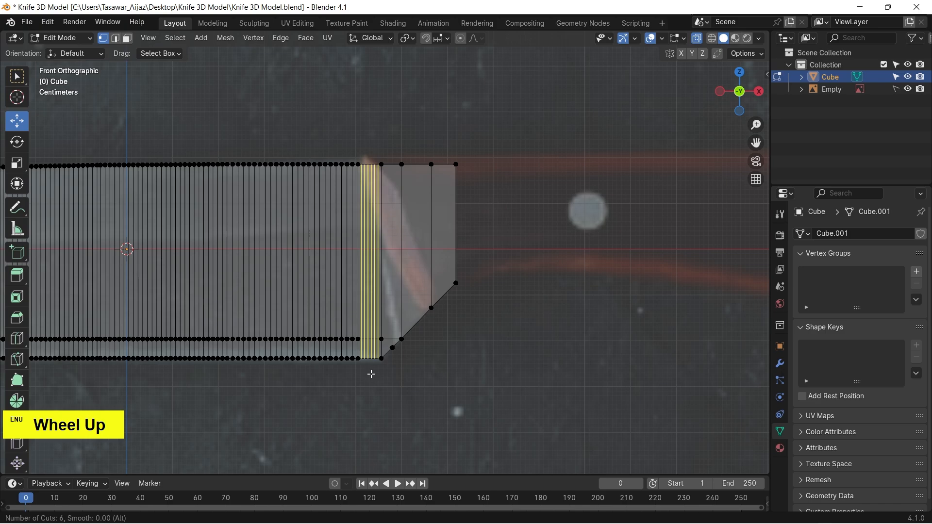
scroll(371, 374, "up", 2)
left_click(371, 375)
left_click(371, 374)
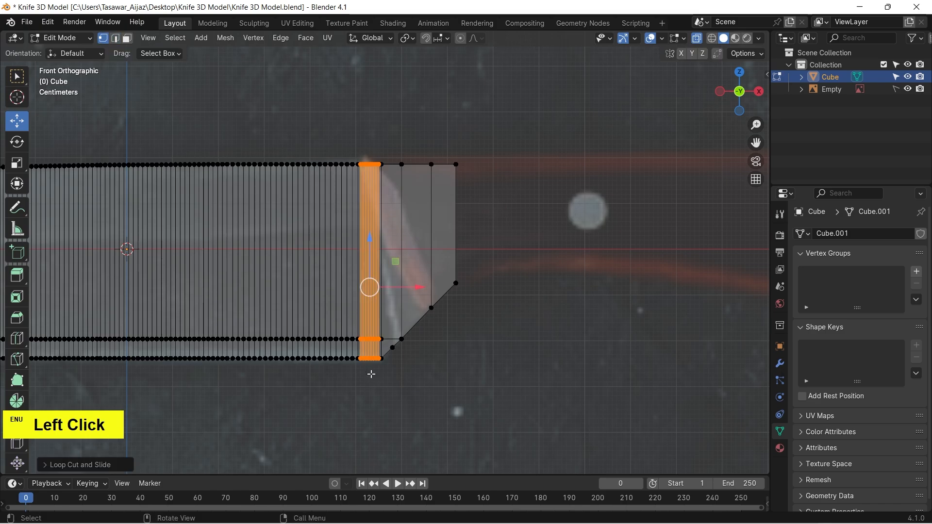
left_click(439, 357)
Add six evenly spaced vertical loop cuts in the third extruded section, along the slanted heel.
key("ctrl+r")
scroll(425, 324, "up", 7)
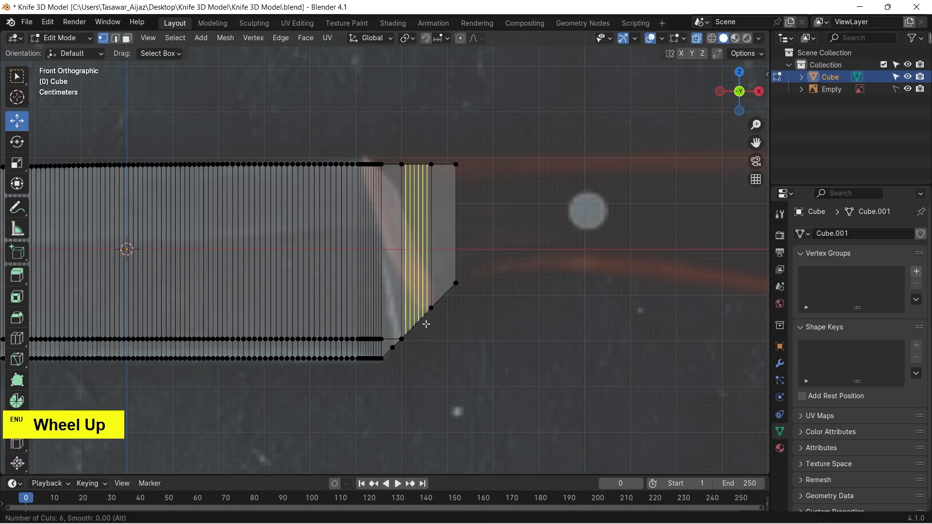
left_click(423, 326)
left_click(423, 325)
left_click(480, 341)
Select all faces and scale the blade along Y to about 0.029 in top view to thin it.
scroll(480, 341, "down", 3)
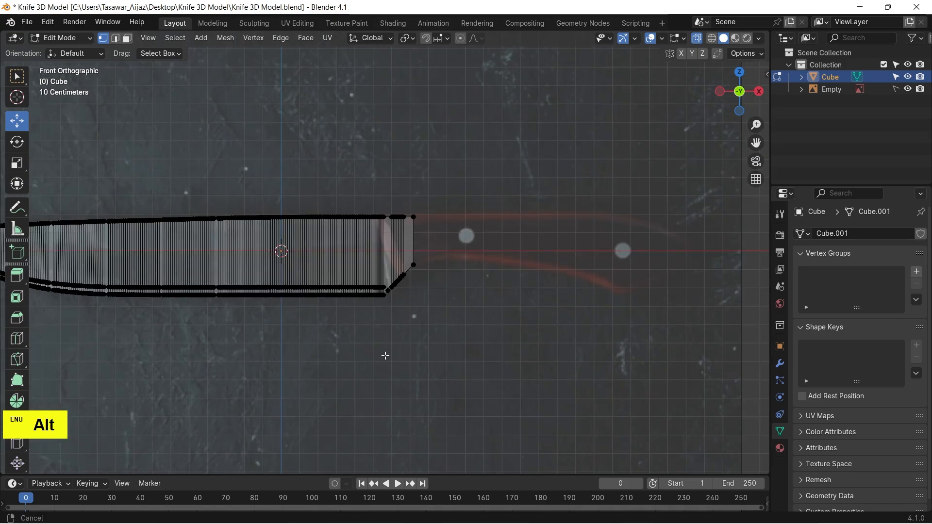
middle_click_drag(390, 358, 537, 373, "shift")
key("KP_7")
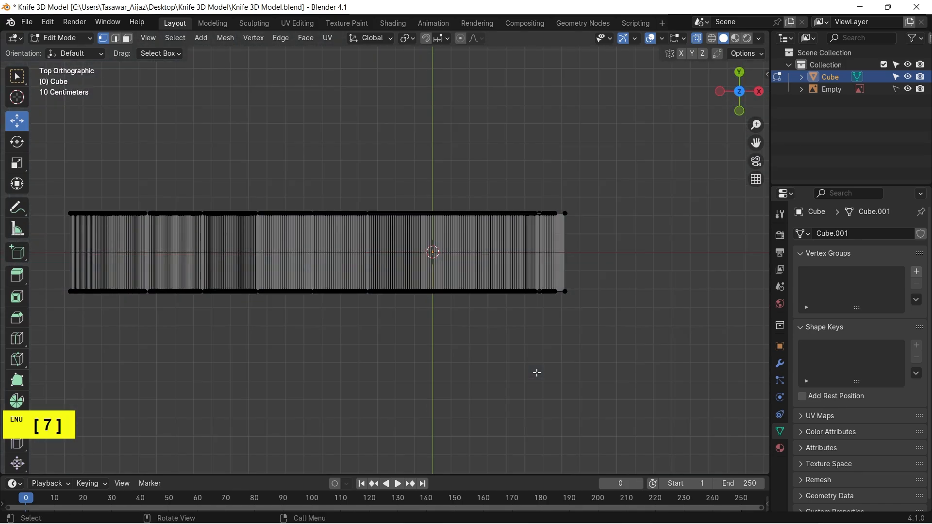
key("3")
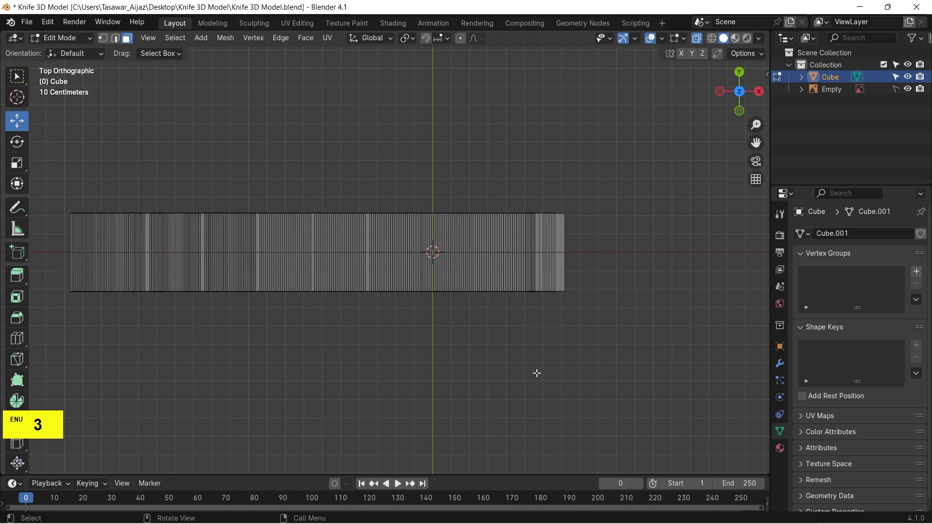
key("a")
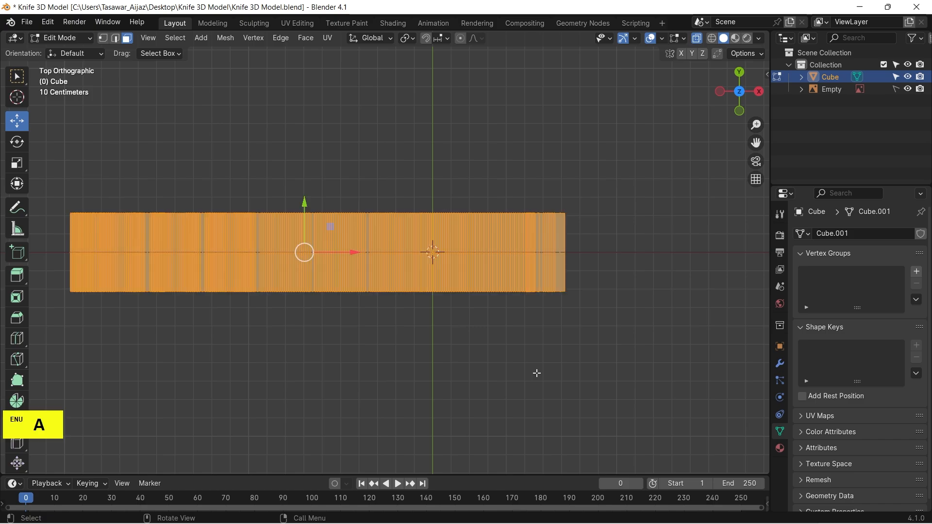
key("s")
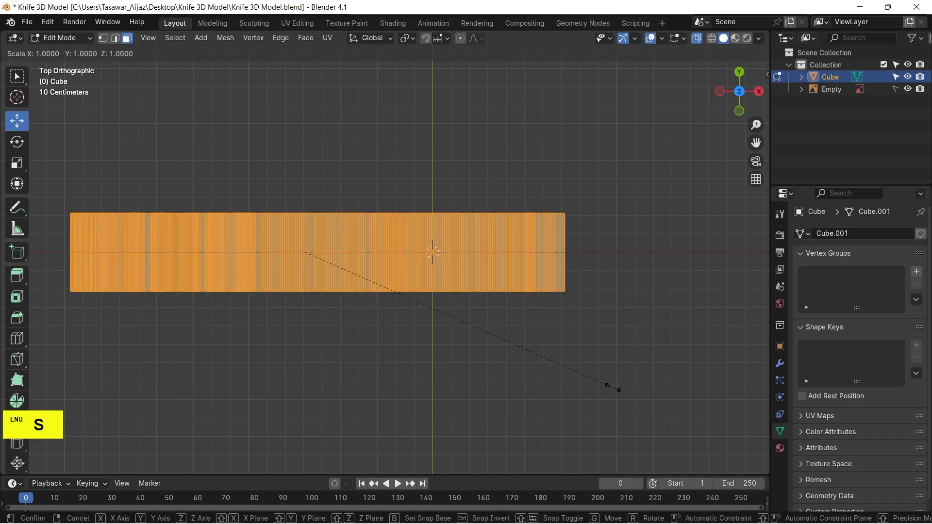
key("y")
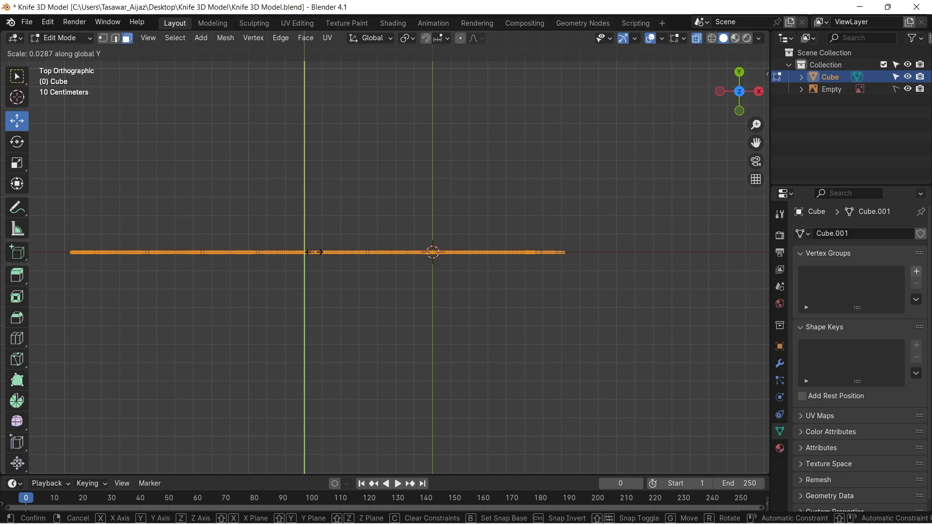
left_click(313, 252)
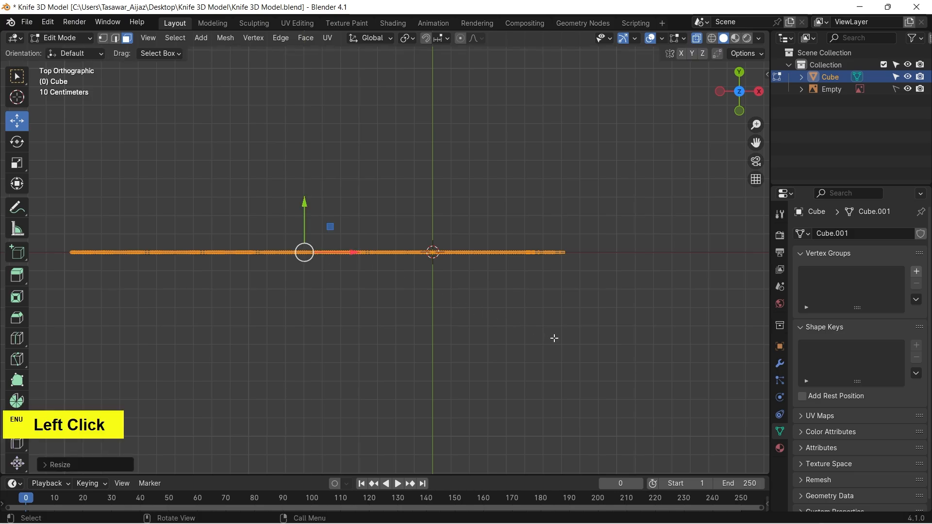
View the thinned blade in perspective and turn off X-ray display.
mouse_move(543, 369)
left_mouse_down("alt")
mouse_move(558, 311)
mouse_move(532, 316)
mouse_move(561, 278)
left_mouse_up("alt")
scroll(549, 359, "up", 2)
key("alt+z")
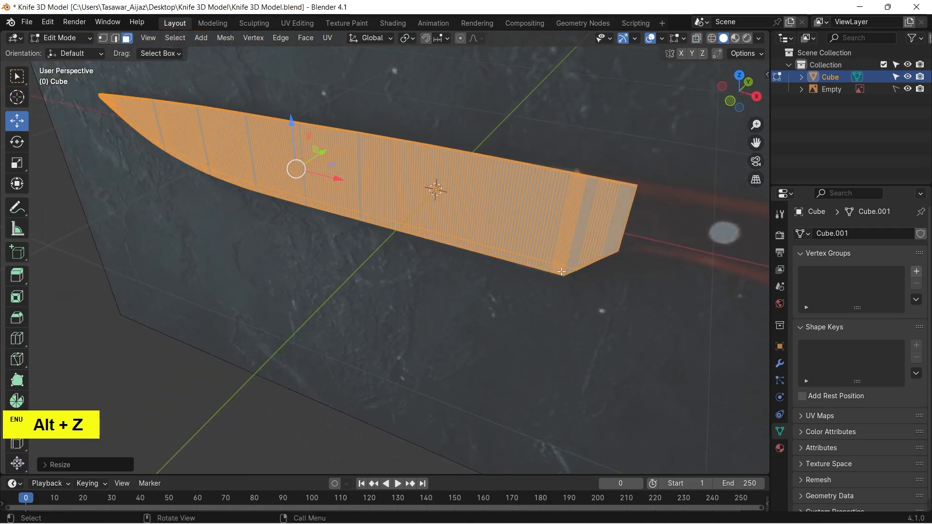
Clear the selection and select the narrow underside face at the heel end of the blade's cutting edge.
scroll(562, 279, "up", 3)
scroll(562, 280, "down", 3)
mouse_move(533, 340)
left_mouse_down("alt")
mouse_move(544, 359)
mouse_move(456, 295)
mouse_move(562, 285)
mouse_move(541, 340)
left_mouse_up("alt")
scroll(544, 359, "up", 3)
scroll(568, 291, "up", 3)
left_click(531, 286)
scroll(531, 286, "up", 3)
scroll(531, 286, "up", 2)
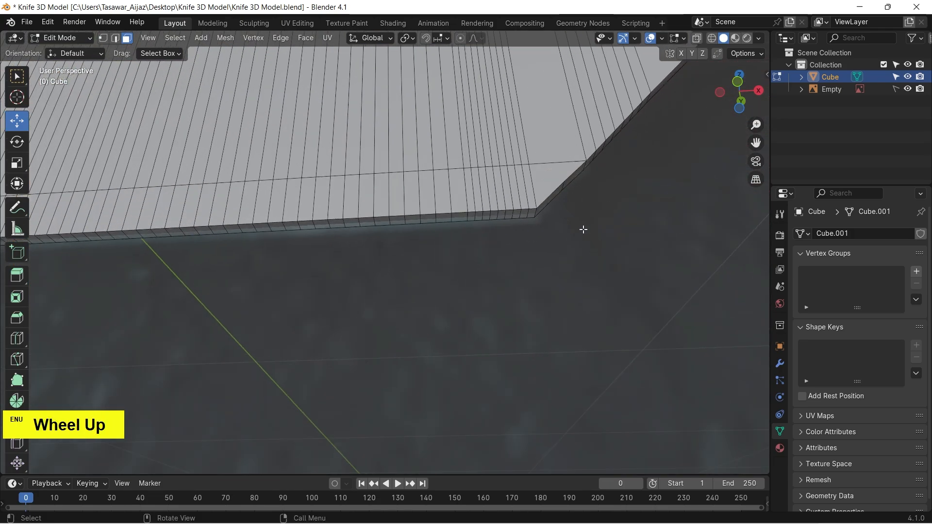
left_click(532, 213)
scroll(604, 323, "down", 5)
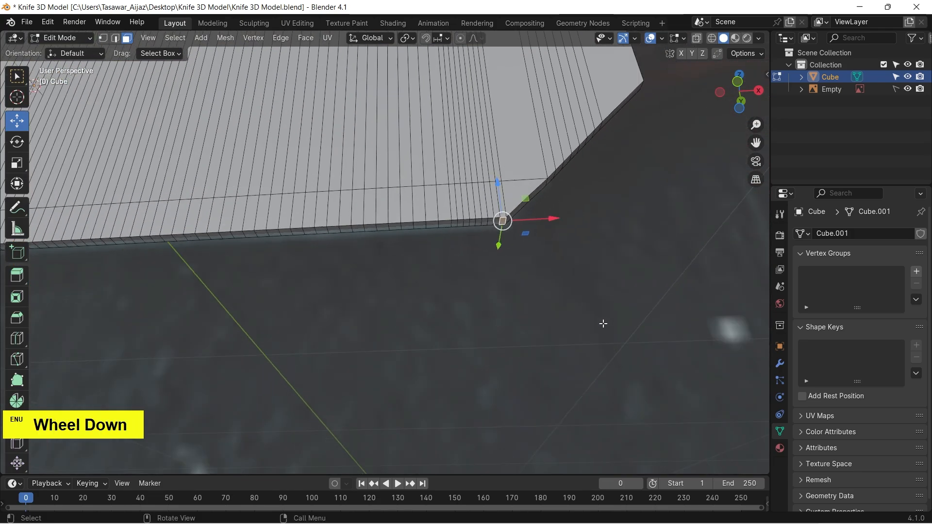
Extend the face selection as a shortest path along the whole cutting edge to the blade's tip.
left_click_drag(478, 329, 768, 388, "alt+shift")
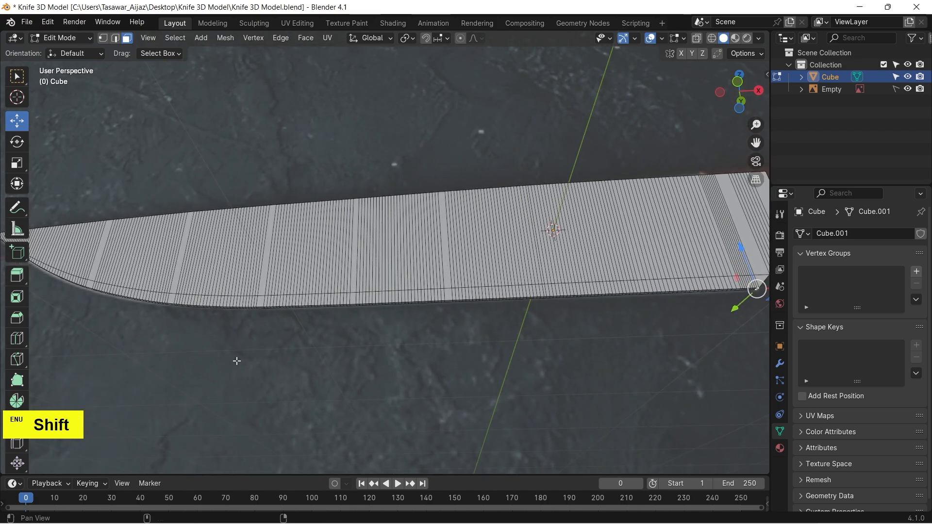
left_click_drag(235, 360, 568, 383, "alt+shift")
scroll(214, 260, "up", 4)
scroll(120, 254, "up", 2)
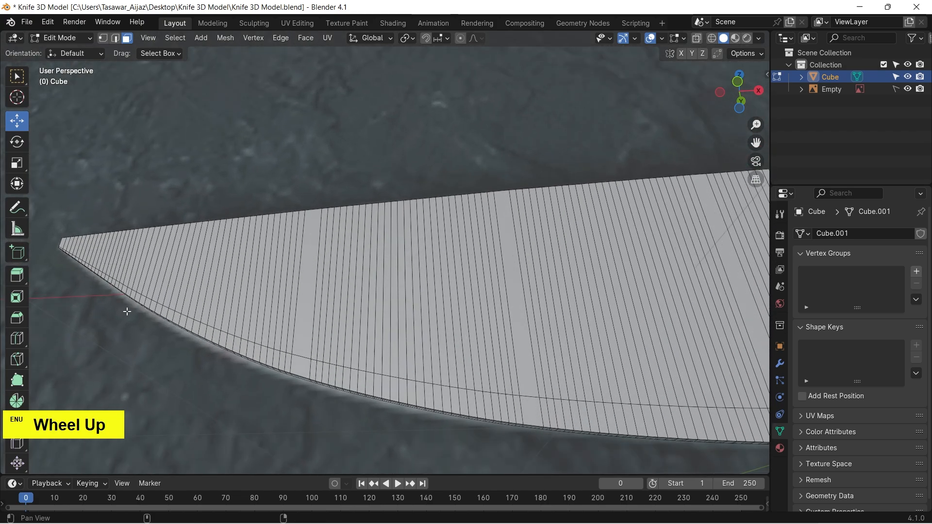
left_click_drag(120, 253, 245, 296, "alt+shift")
scroll(160, 272, "up", 1)
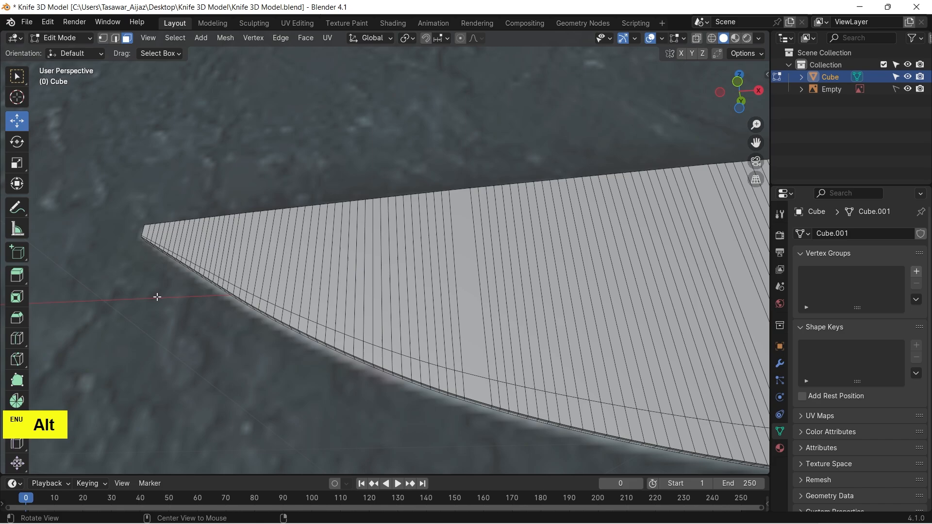
left_click_drag(156, 295, 162, 265, "alt")
left_click_drag(257, 268, 317, 214, "alt+shift")
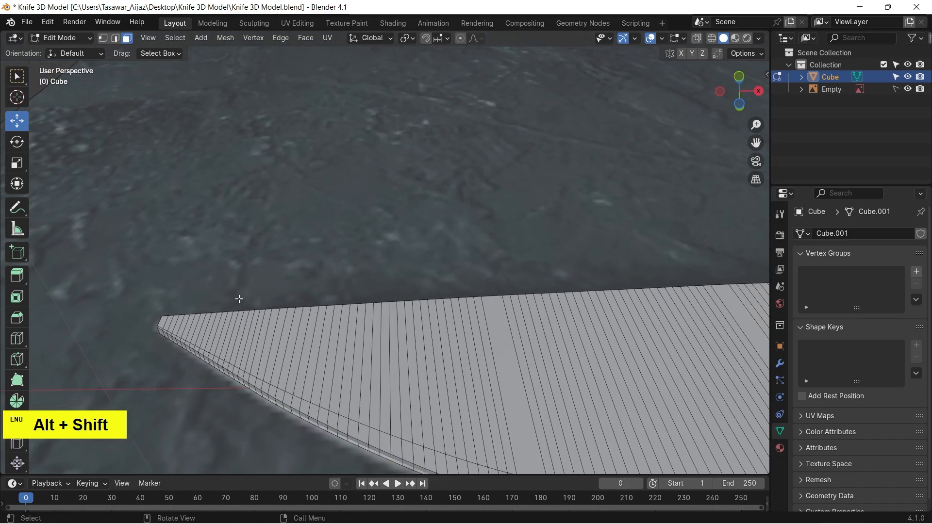
left_click(224, 348, "ctrl")
scroll(224, 348, "down", 3)
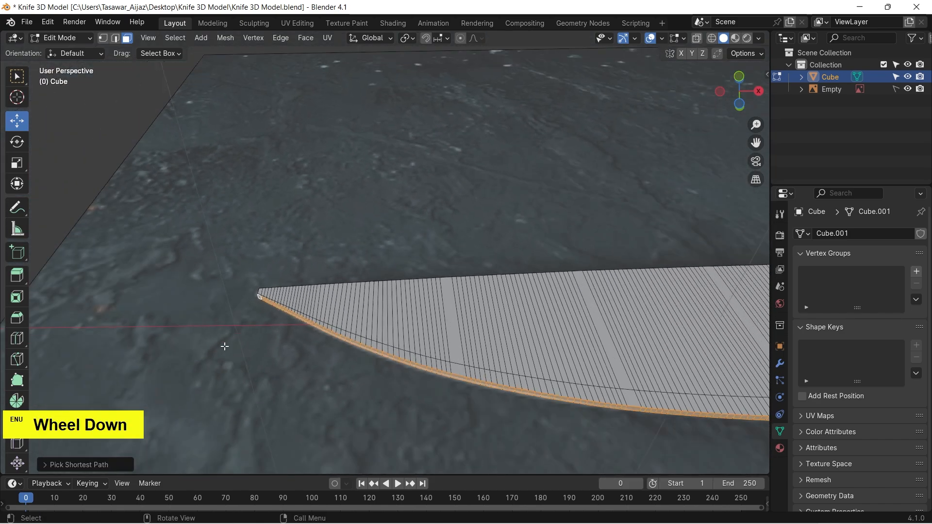
Scale the selected cutting-edge faces down along Y to sharpen the blade, and clear the selection.
left_click_drag(223, 348, 334, 302, "alt+shift")
scroll(637, 357, "down", 2)
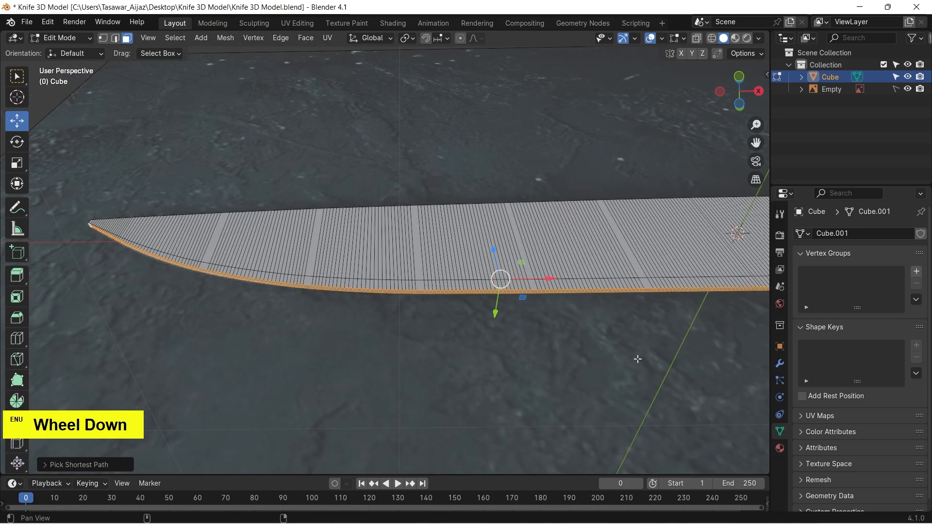
left_click_drag(636, 358, 470, 327, "alt+shift")
scroll(470, 328, "down", 2)
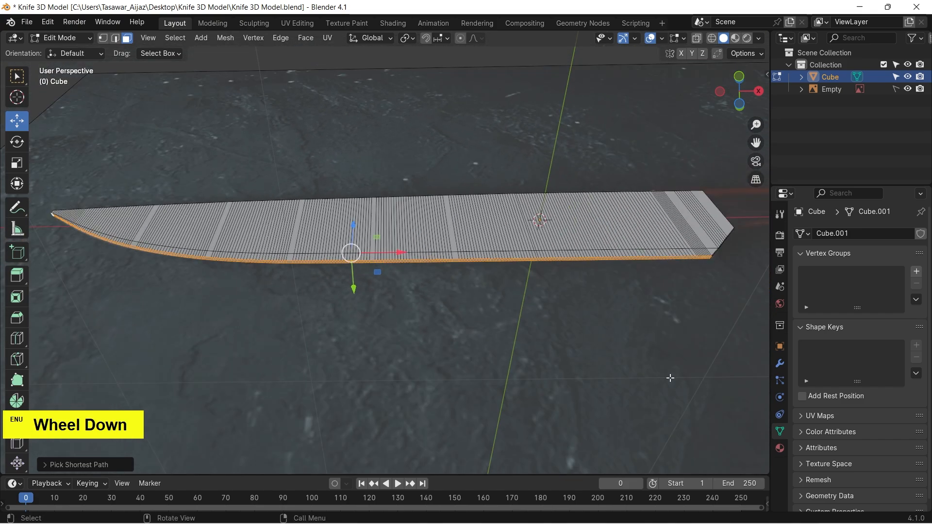
key("s")
key("y")
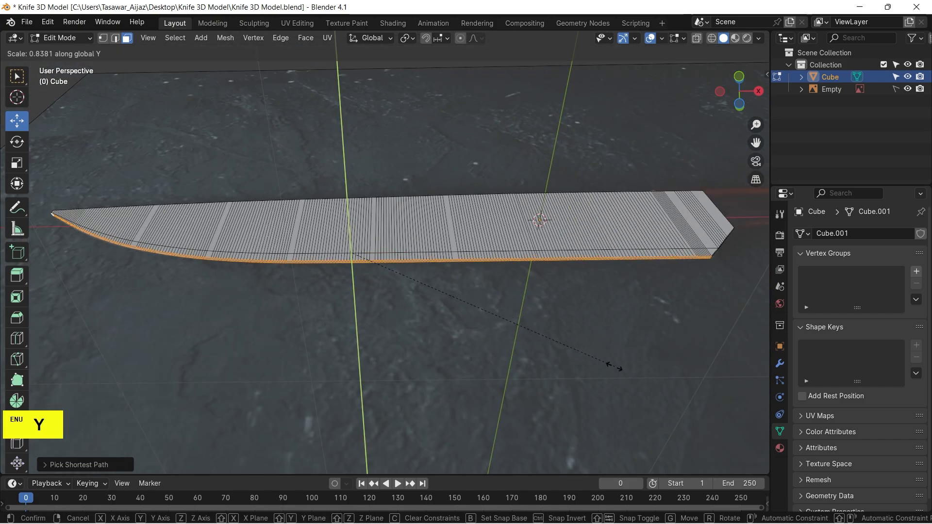
left_click(397, 276)
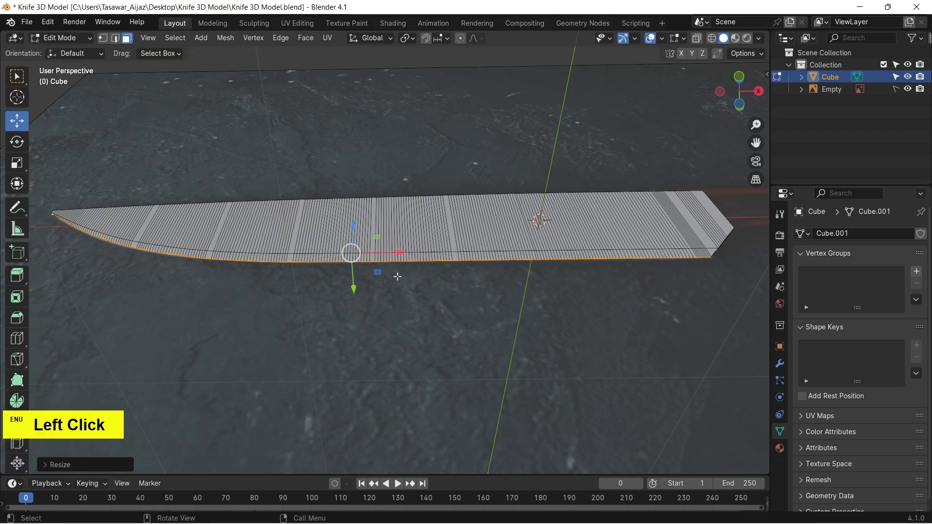
left_click(643, 366)
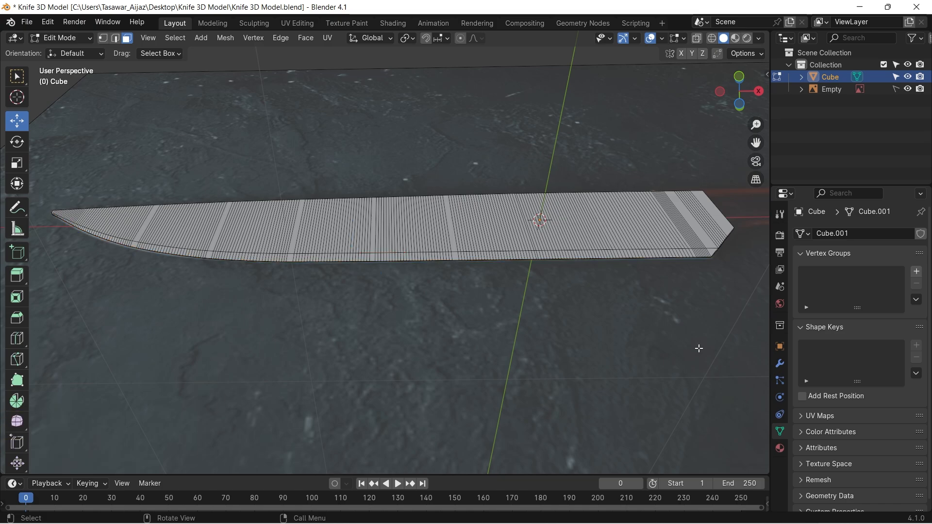
Return to Object Mode and hide the reference image to inspect the blade alone.
key("Tab")
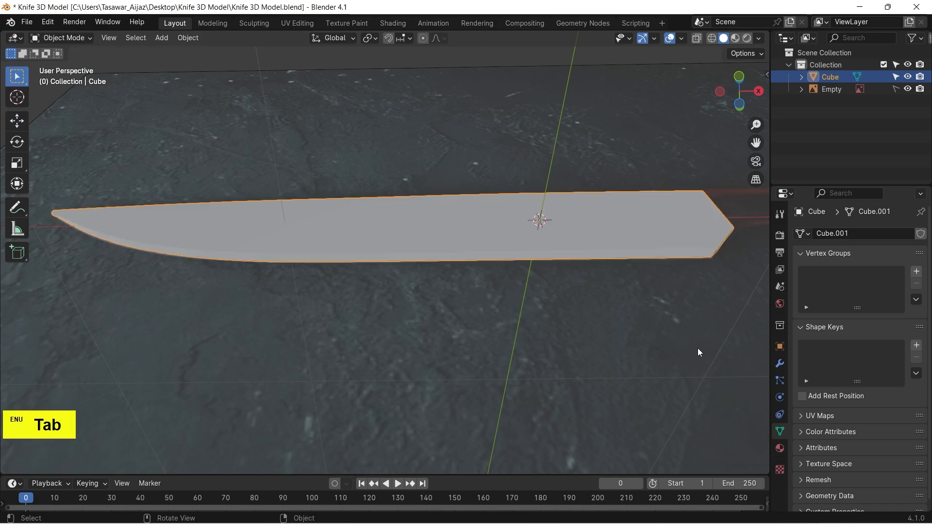
scroll(698, 348, "down", 2)
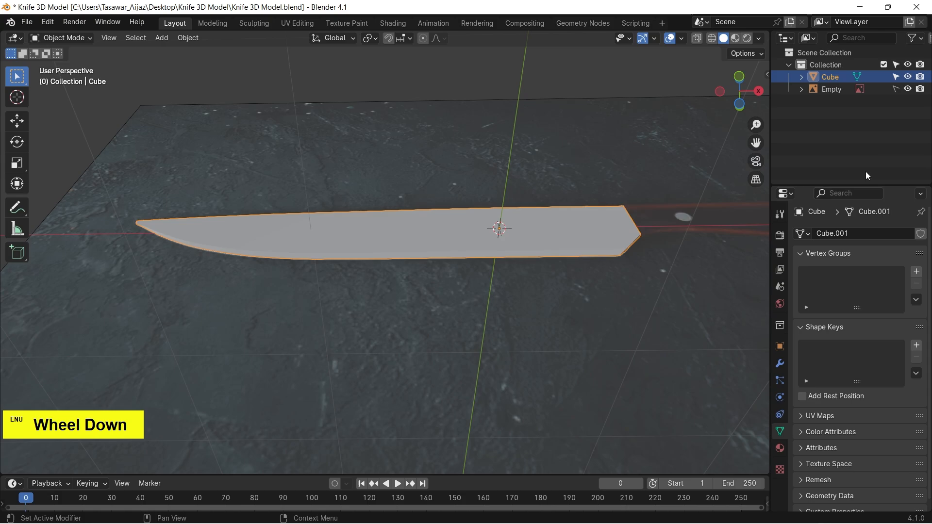
left_click(907, 89)
scroll(503, 268, "down", 2)
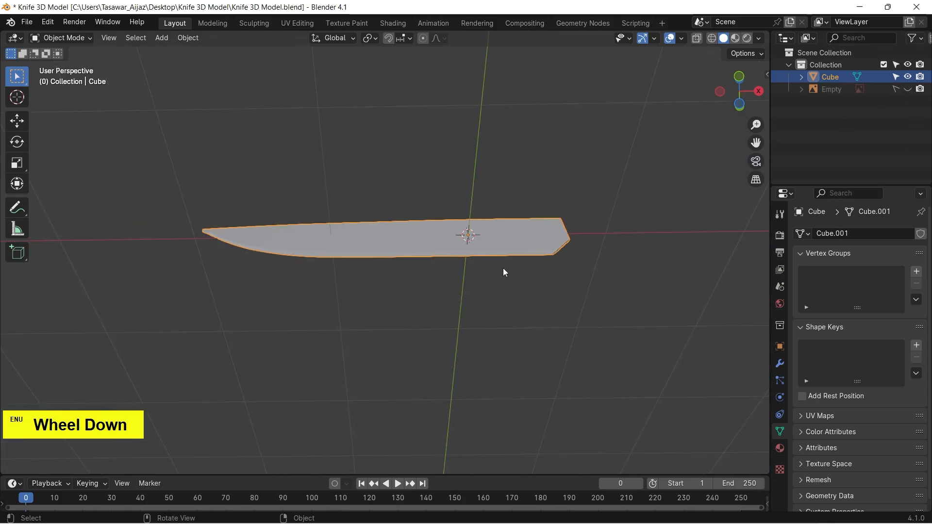
left_click_drag(503, 268, 473, 359, "alt")
scroll(604, 253, "up", 2)
left_click_drag(604, 253, 373, 307, "alt+shift")
scroll(460, 307, "down", 2)
Add a Bevel modifier to the blade.
left_click(316, 263)
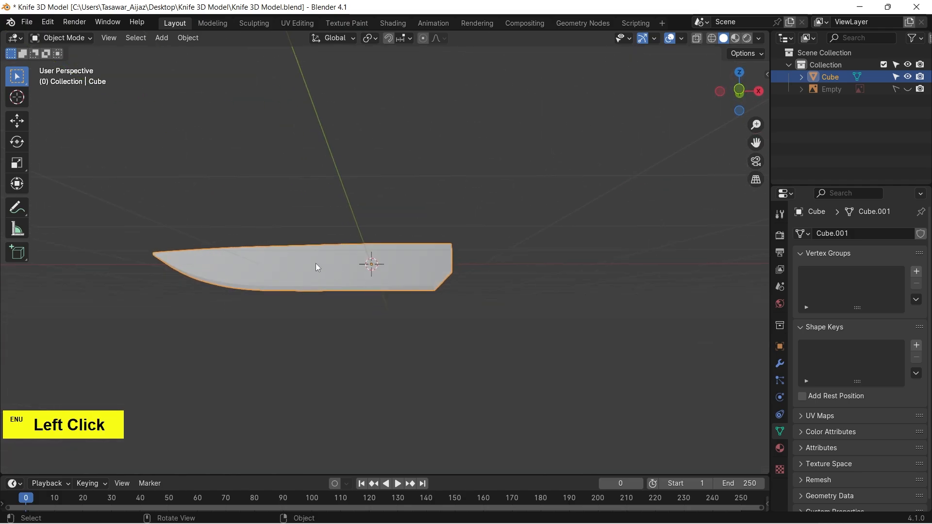
left_click(780, 364)
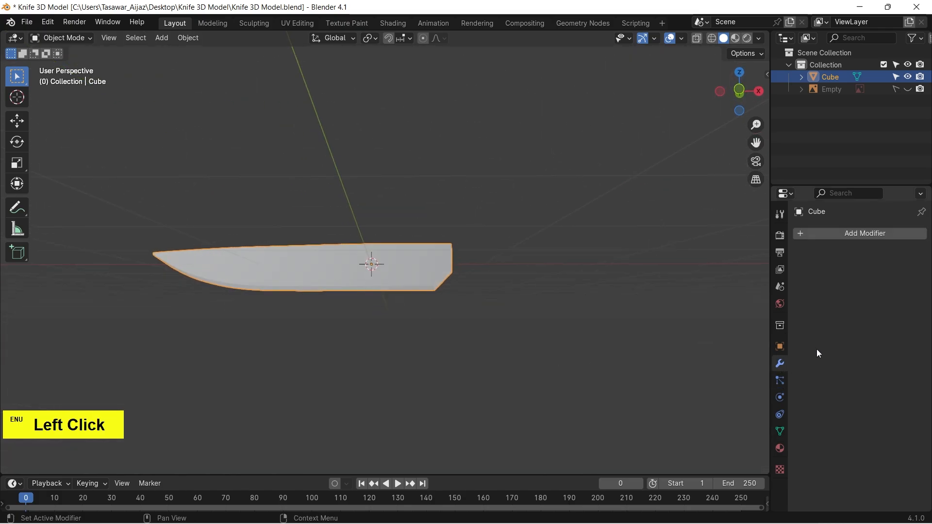
left_click(866, 235)
mouse_move(823, 278)
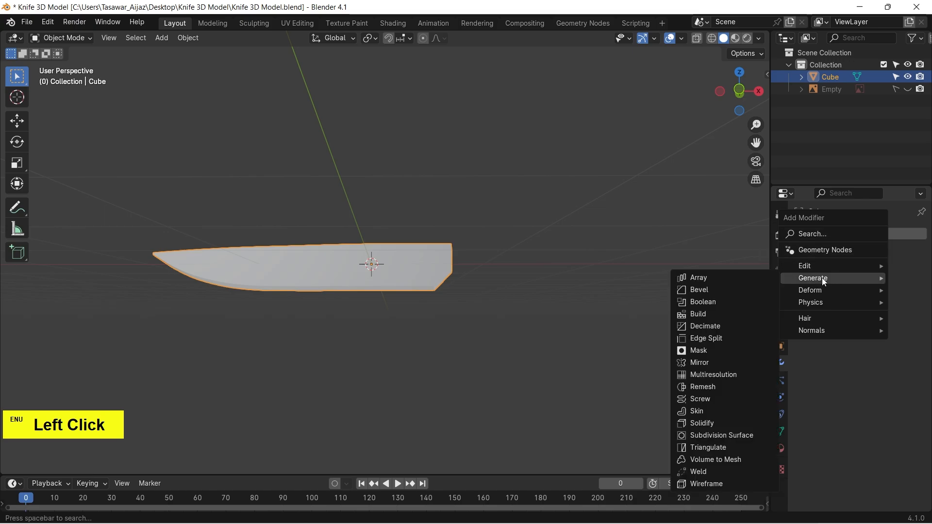
left_click(726, 289)
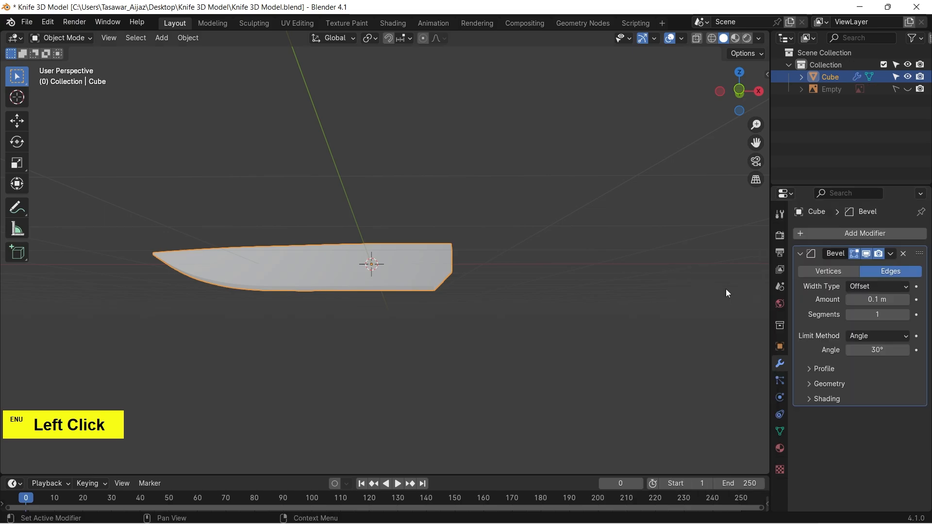
Set the blade's bevel to 3 segments with an amount of 0.01 m.
scroll(537, 236, "up", 4)
left_click_drag(578, 240, 613, 290, "alt")
left_click(905, 315)
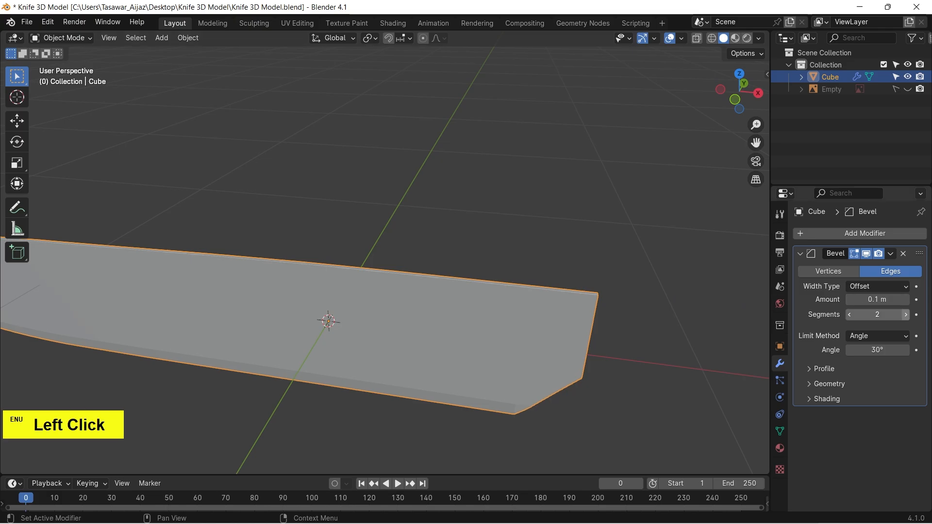
left_click(905, 315)
left_click(860, 301)
type("0.0")
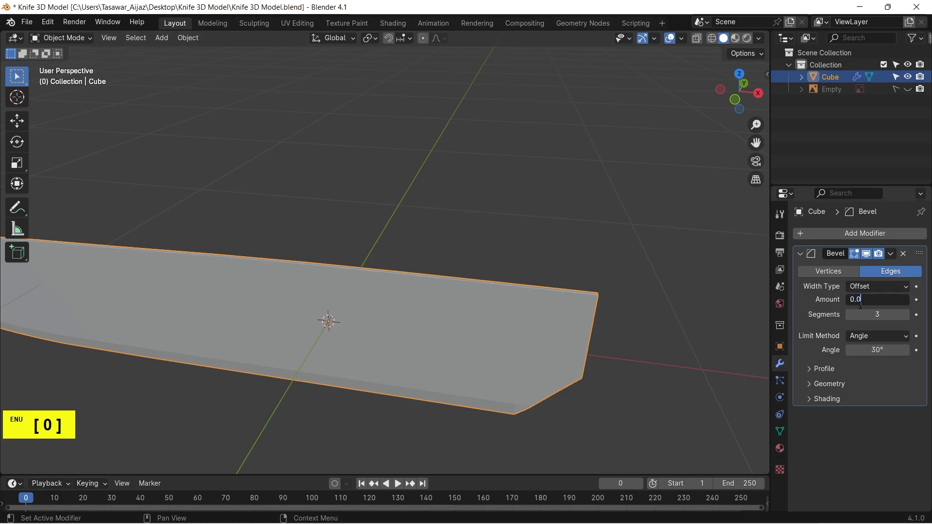
type("1")
key("Return")
Enable Harden Normals for the bevel and apply the modifier to the blade.
left_click(809, 399)
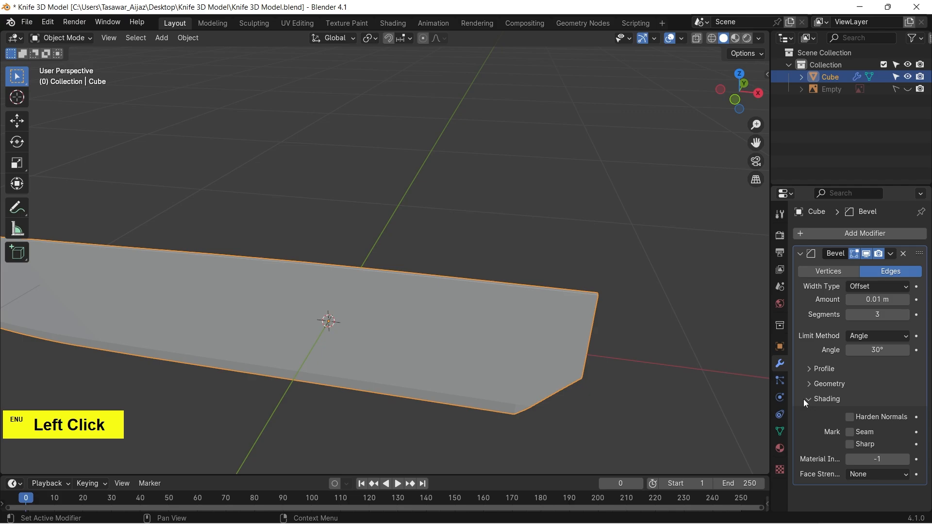
left_click(851, 417)
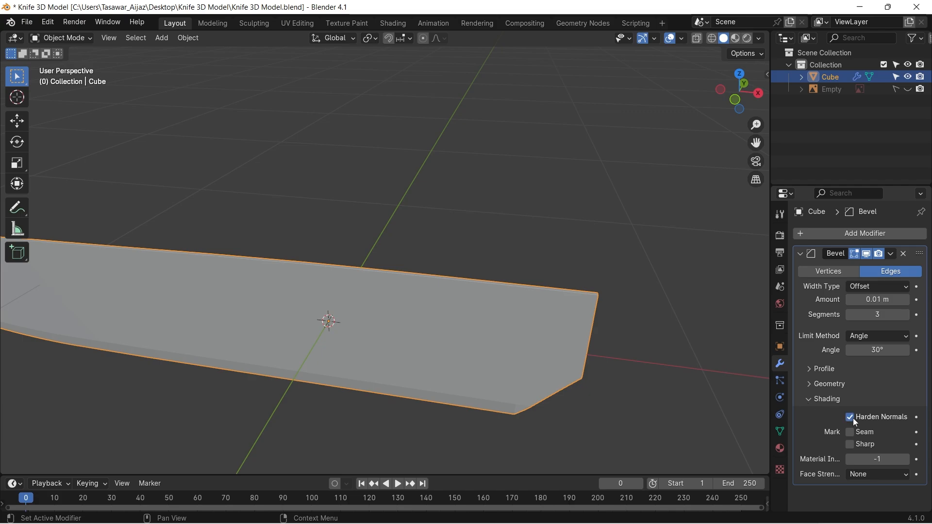
left_click(891, 254)
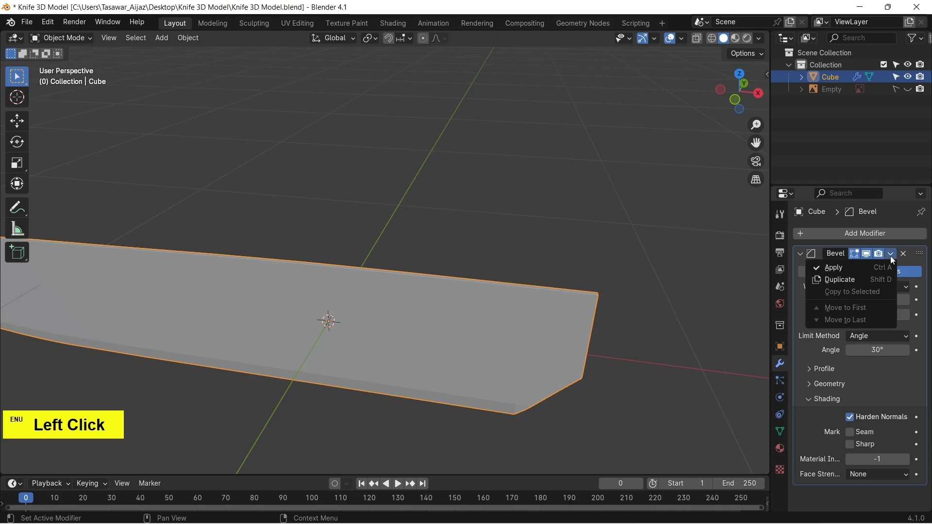
left_click(832, 267)
scroll(624, 265, "down", 4)
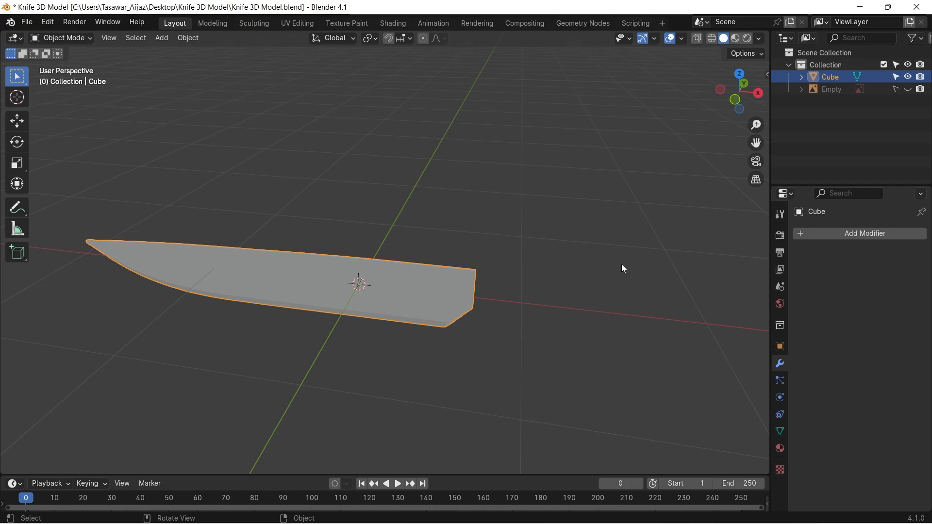
Switch to front view, deselect the blade and show the reference image again.
left_click_drag(621, 265, 553, 302, "alt")
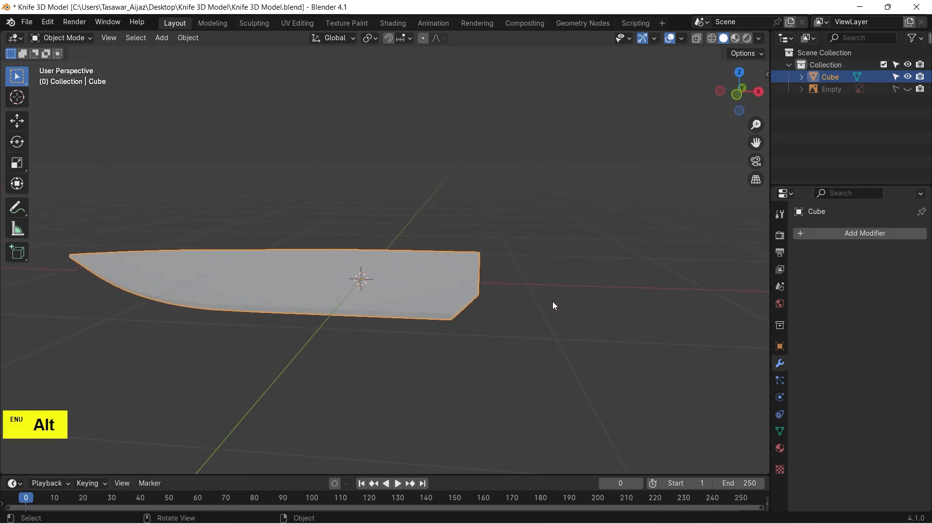
key("KP_1")
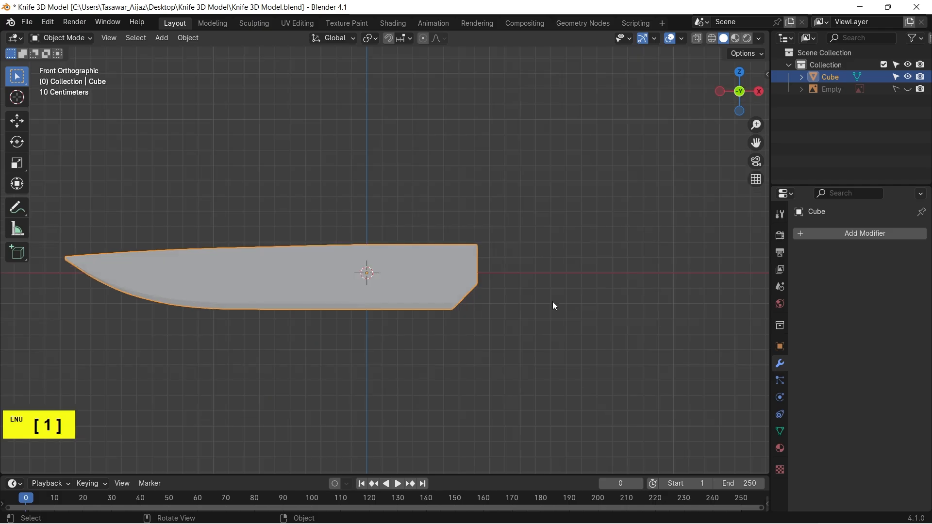
left_click(554, 306)
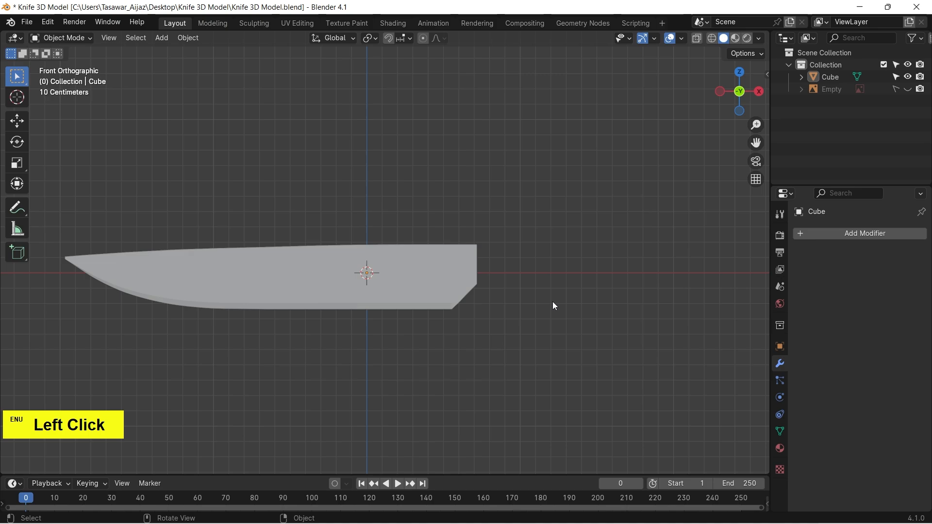
left_click(906, 89)
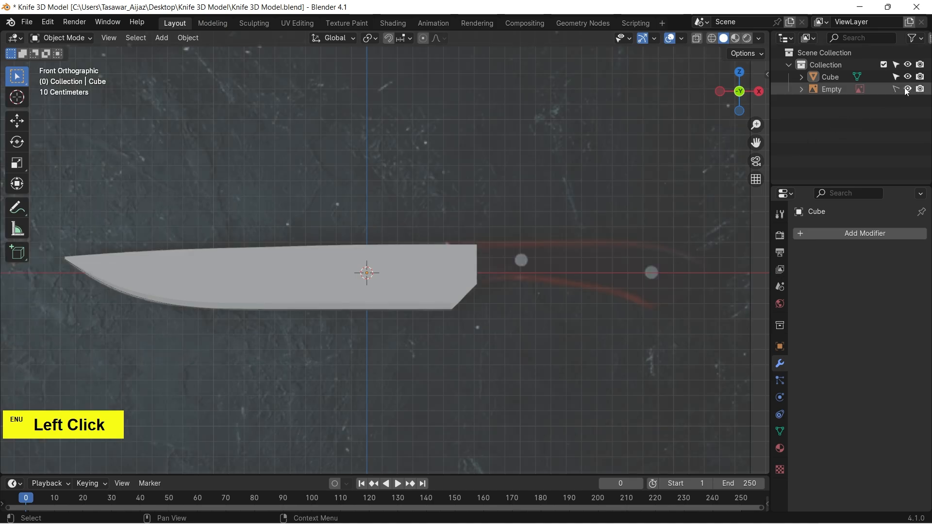
Add a single-vertex mesh at the origin and switch to vertex selection.
left_click(163, 38)
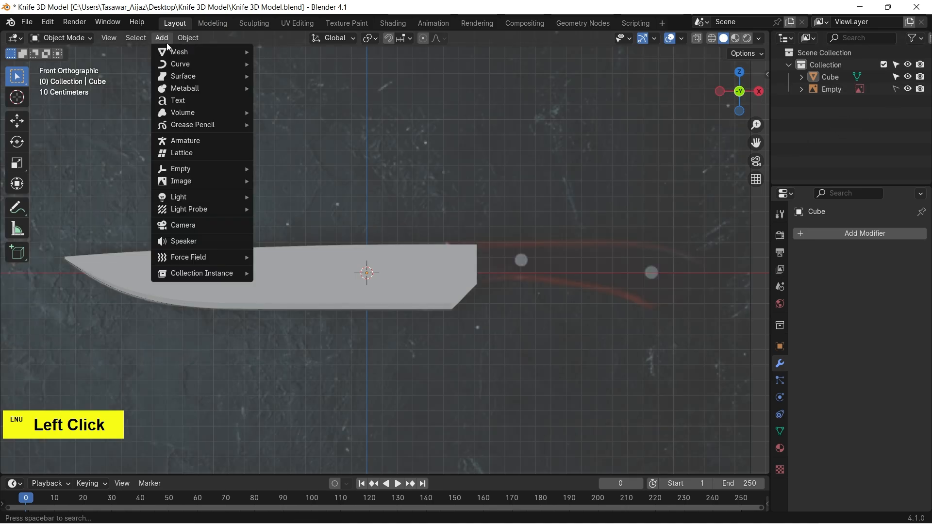
mouse_move(173, 52)
mouse_move(299, 195)
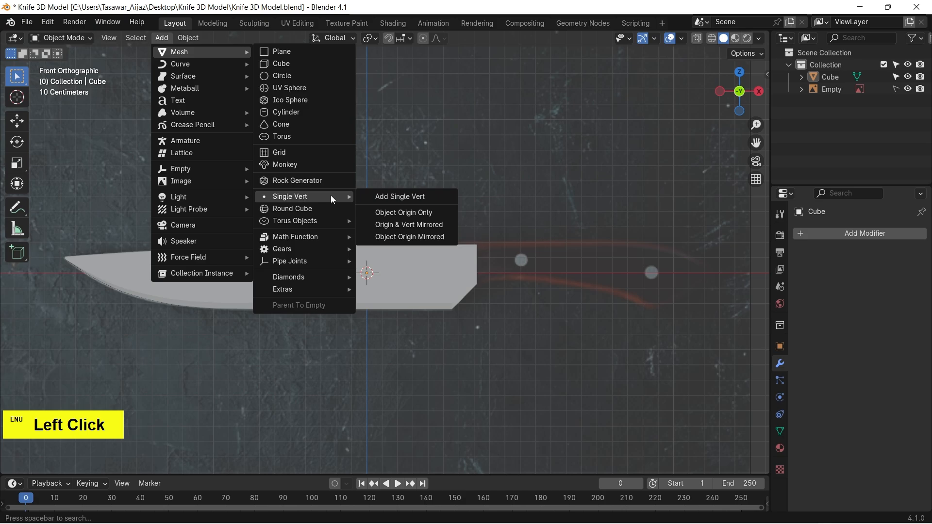
left_click(421, 199)
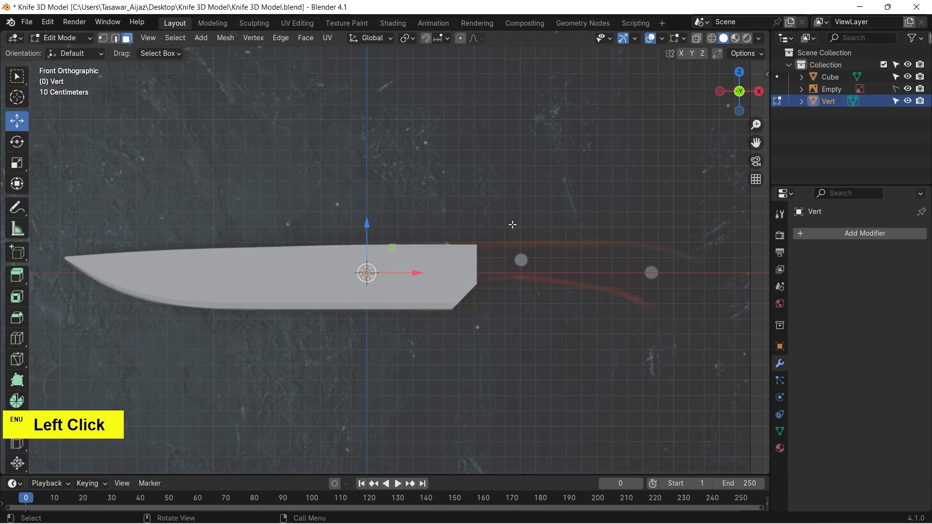
key("1")
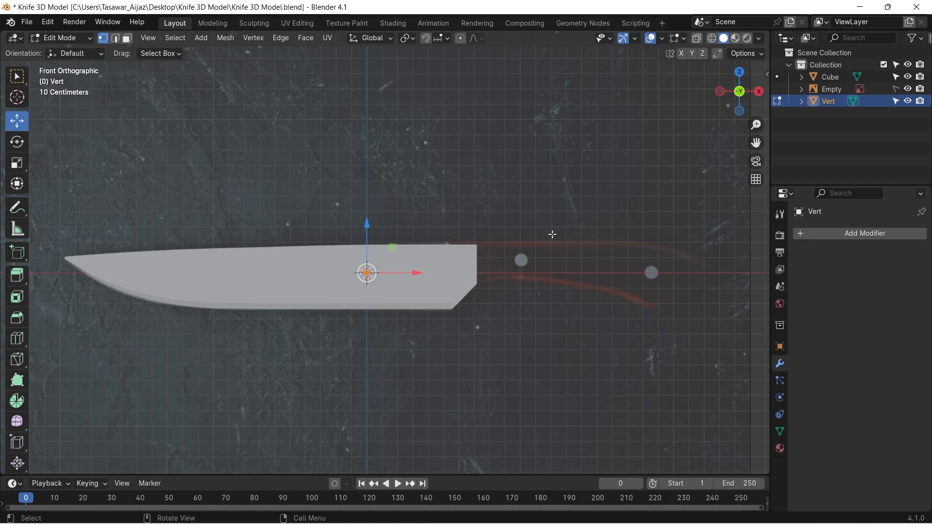
Frame the handle end of the blade and turn on X-ray display to see the reference through it.
scroll(552, 234, "up", 4)
left_click_drag(604, 343, 493, 285, "alt+shift")
scroll(503, 282, "up", 1)
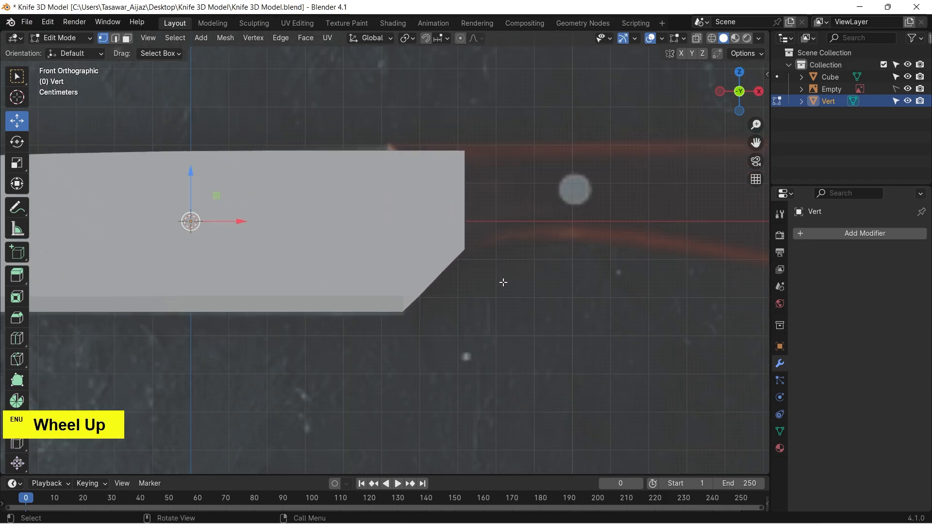
key("alt+z")
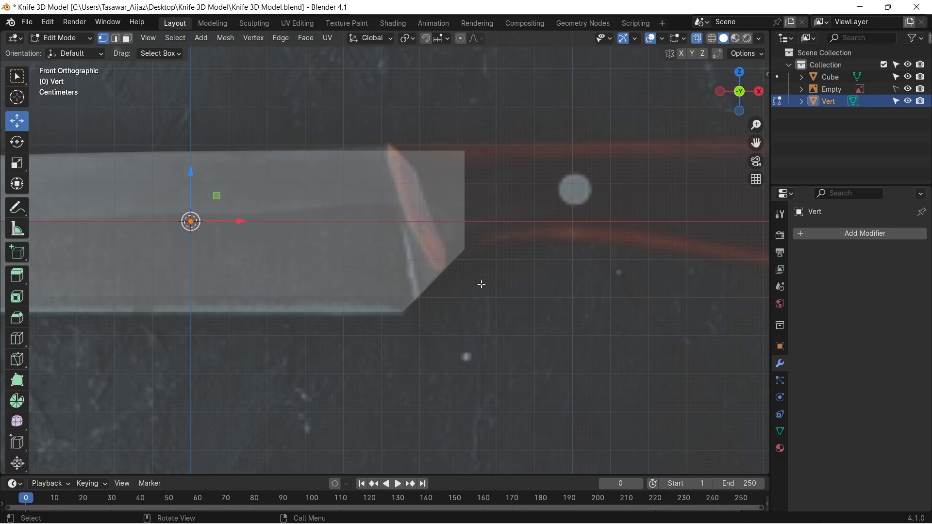
Move the vertex to the lower corner of the handle's front edge and extrude two segments, about 0.19 and 0.18 m, up to its upper corner.
key("g")
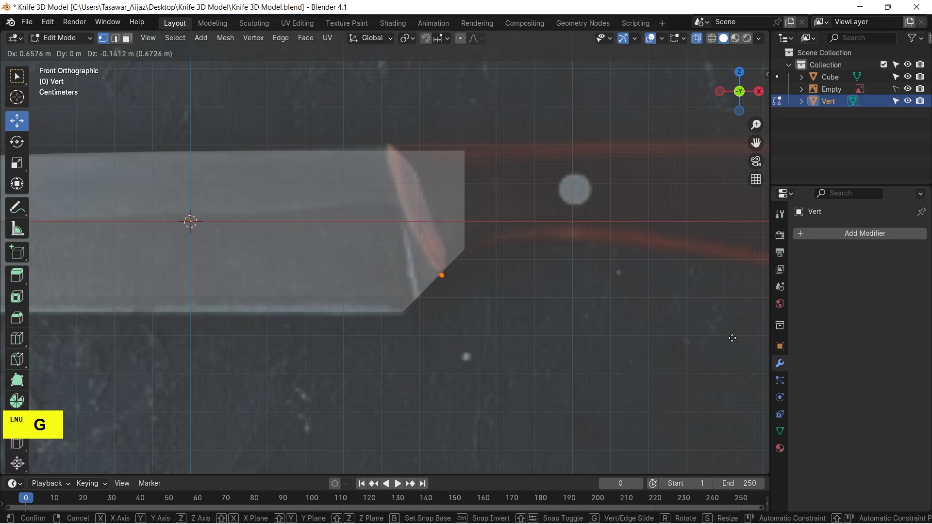
left_click(733, 338)
scroll(623, 319, "up", 3)
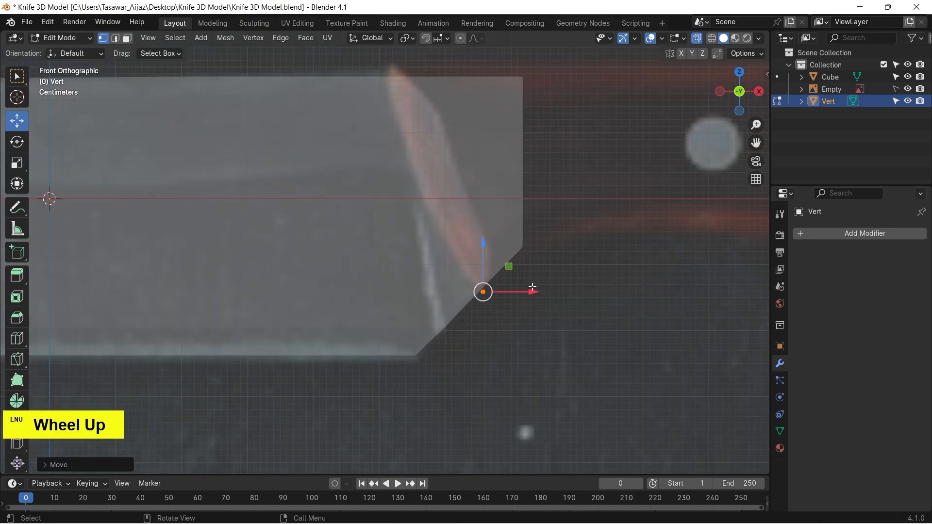
left_click_drag(624, 319, 597, 352, "alt+shift")
key("e")
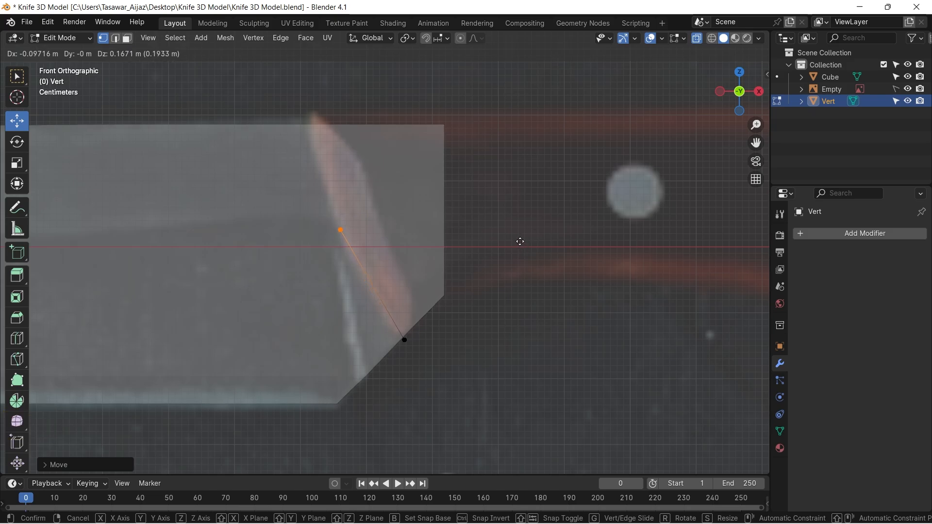
left_click(520, 241)
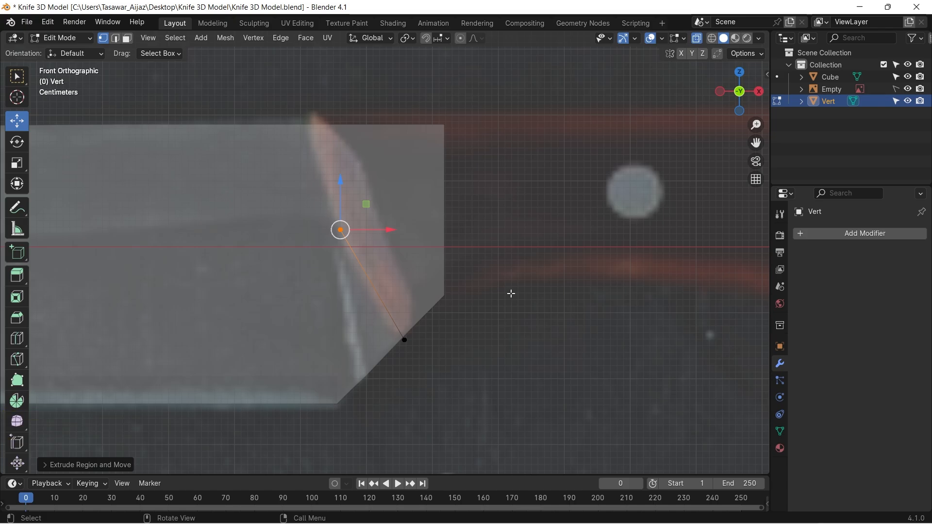
key("e")
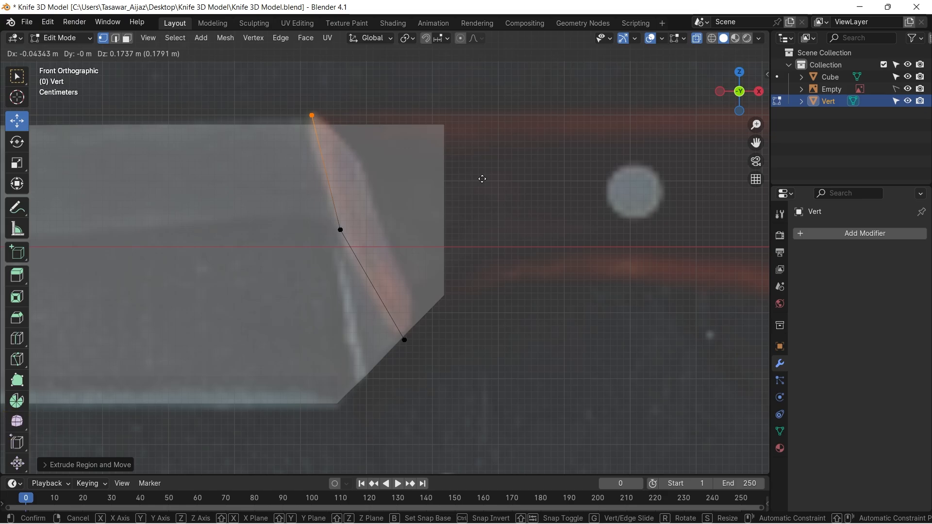
left_click(482, 179)
Extrude four vertices, about 0.3 m apart, along the straight part of the handle's upper edge in the reference.
left_click_drag(530, 173, 333, 304, "alt+shift")
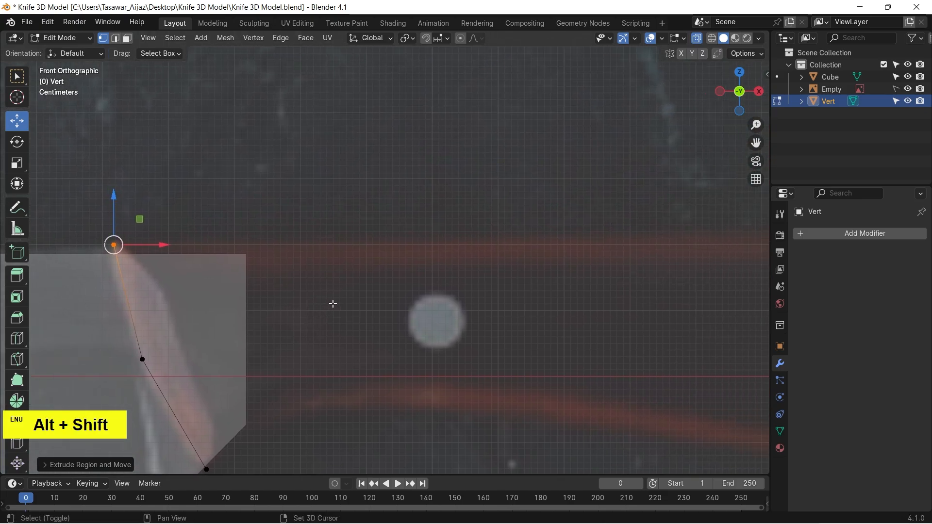
key("e")
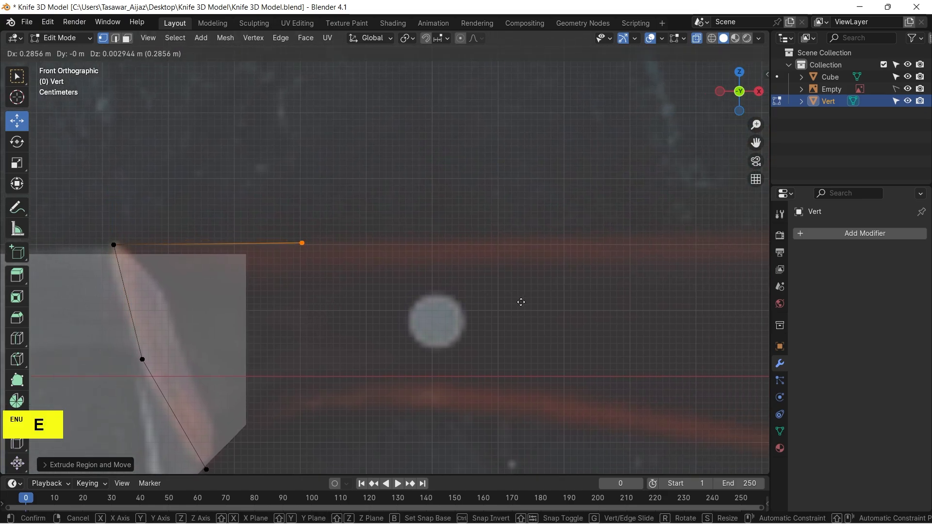
left_click(516, 302)
key("e")
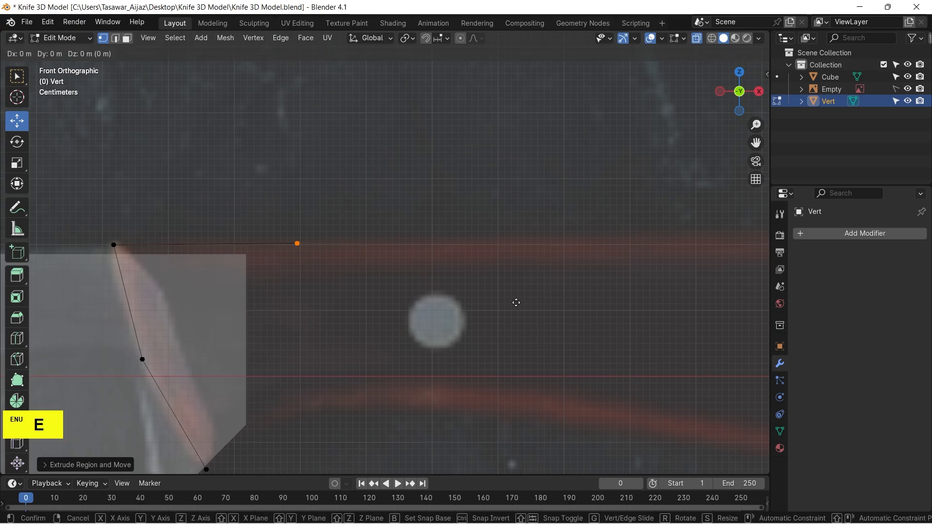
left_click(717, 303)
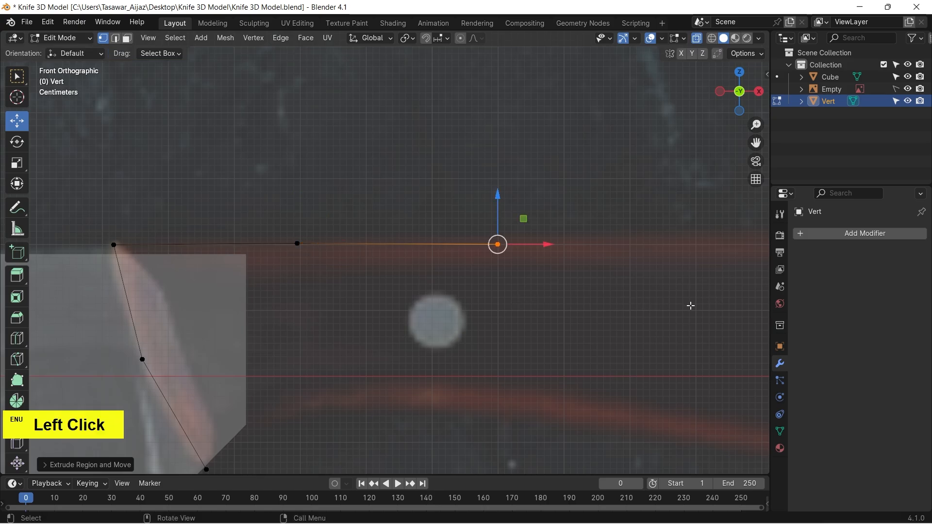
left_click_drag(651, 303, 379, 308, "alt+shift")
key("e")
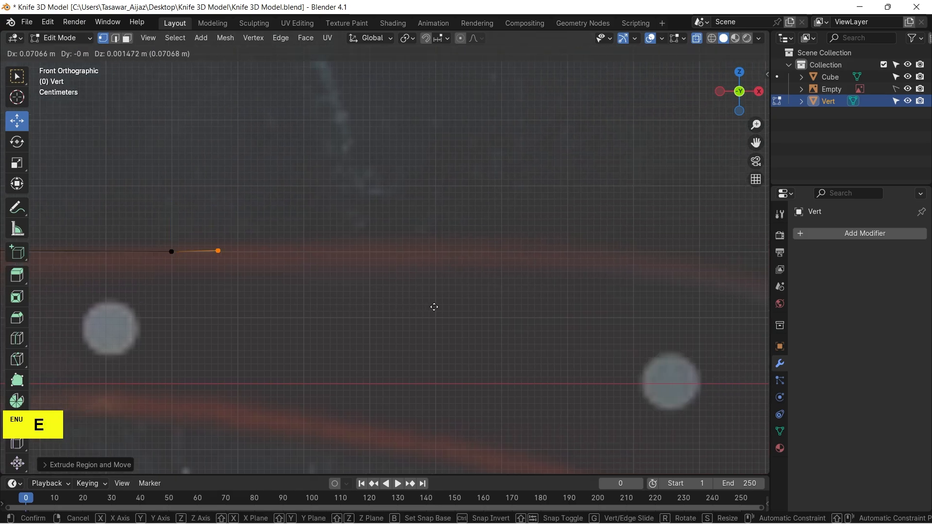
left_click(579, 307)
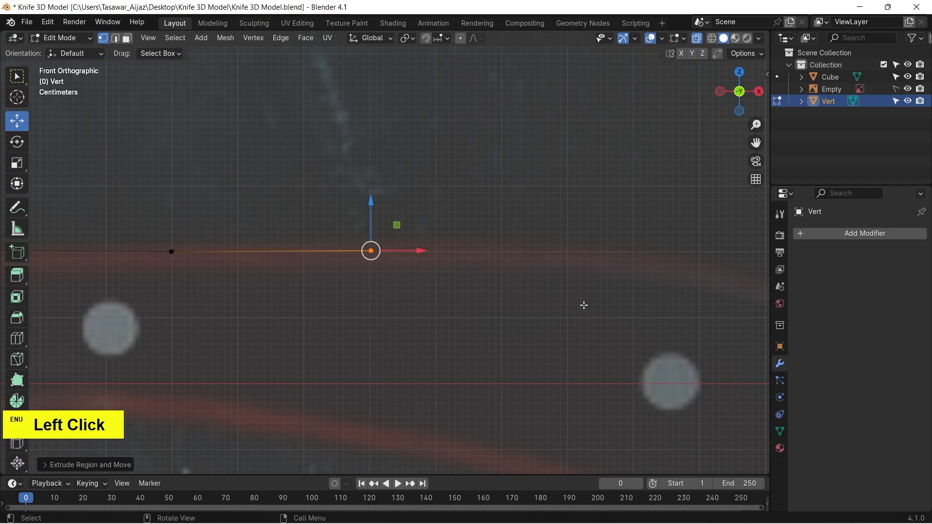
left_click_drag(583, 306, 401, 287, "alt+shift")
key("e")
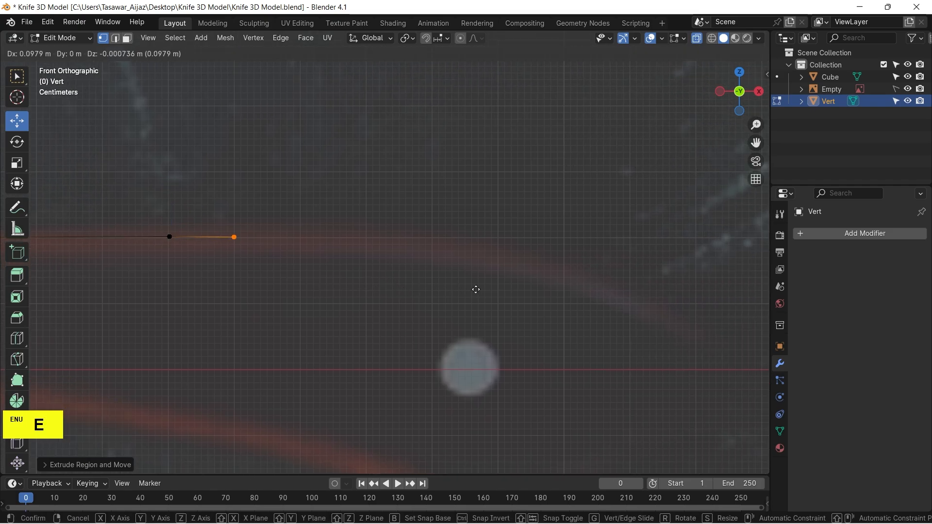
left_click(600, 290)
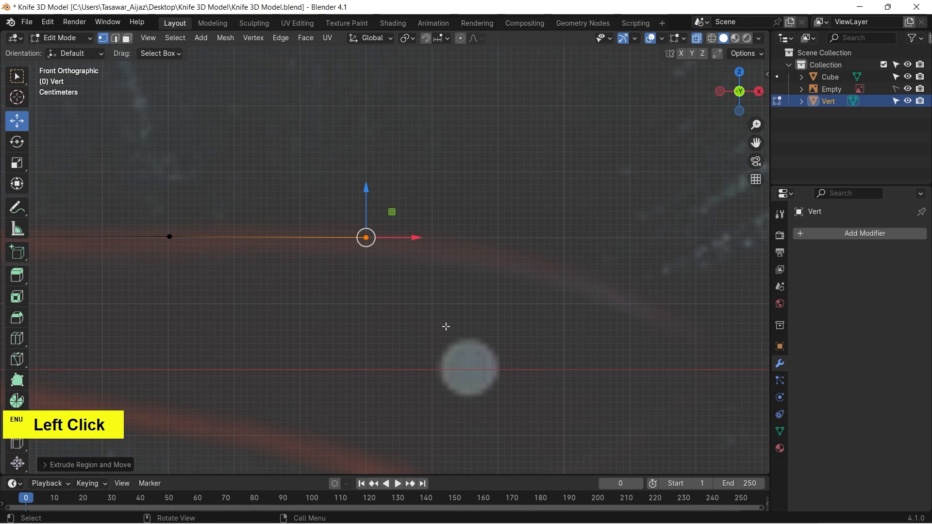
Extrude three more vertices along the downward curve of the handle's upper edge to the rearmost point of the butt.
key("e")
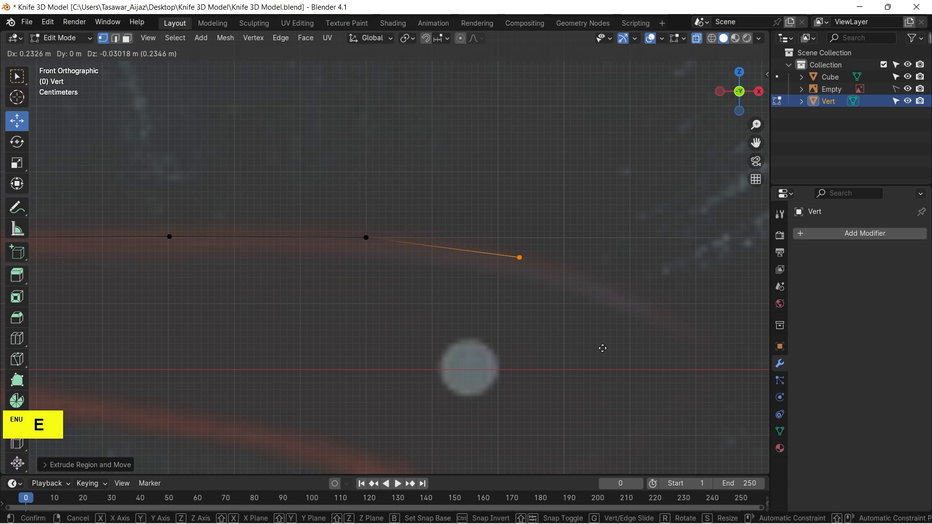
left_click(639, 356)
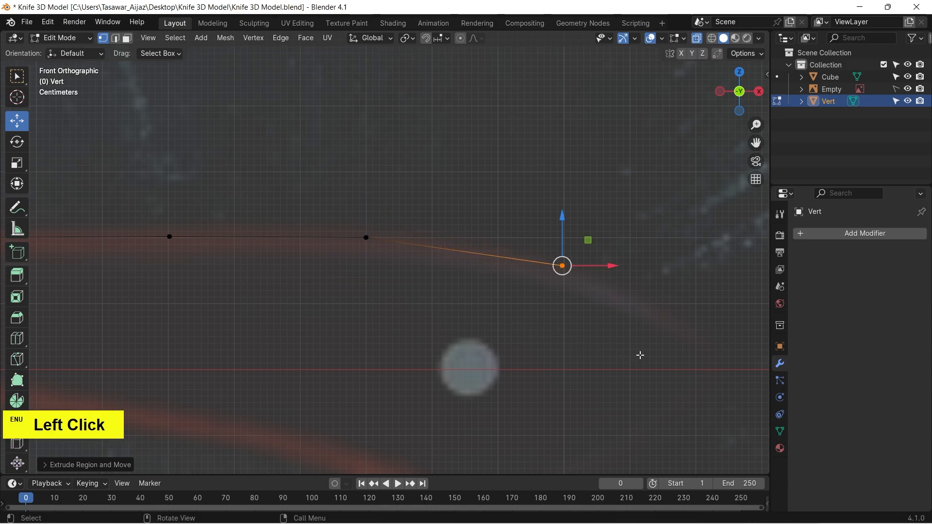
middle_click_drag(624, 379, 429, 249, "shift")
key("e")
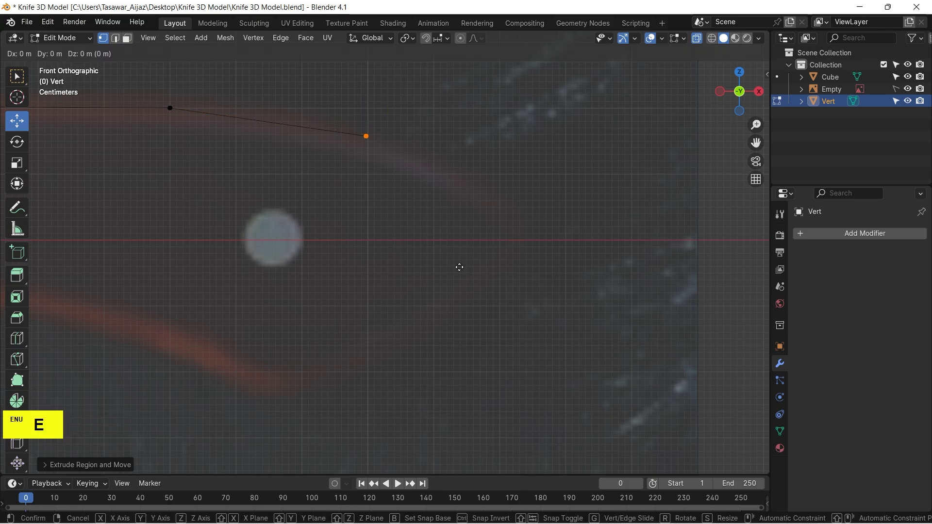
left_click(596, 341)
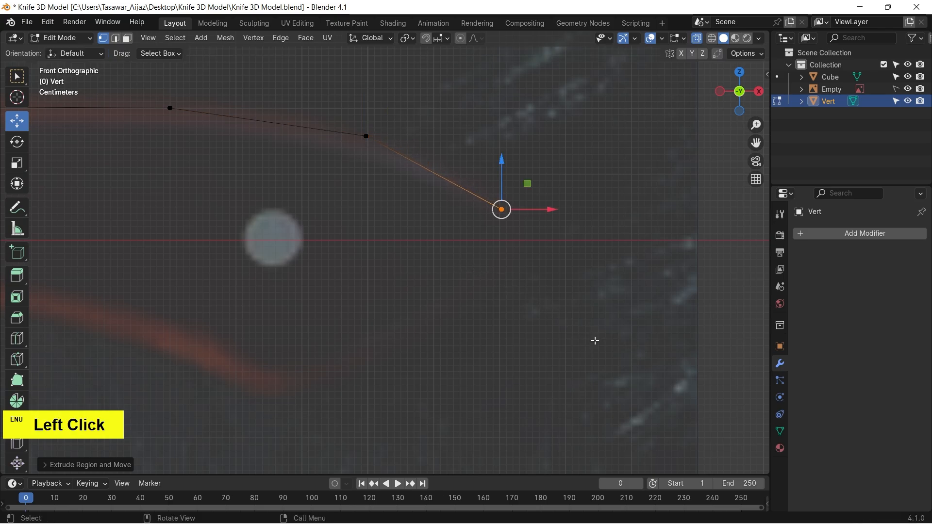
key("e")
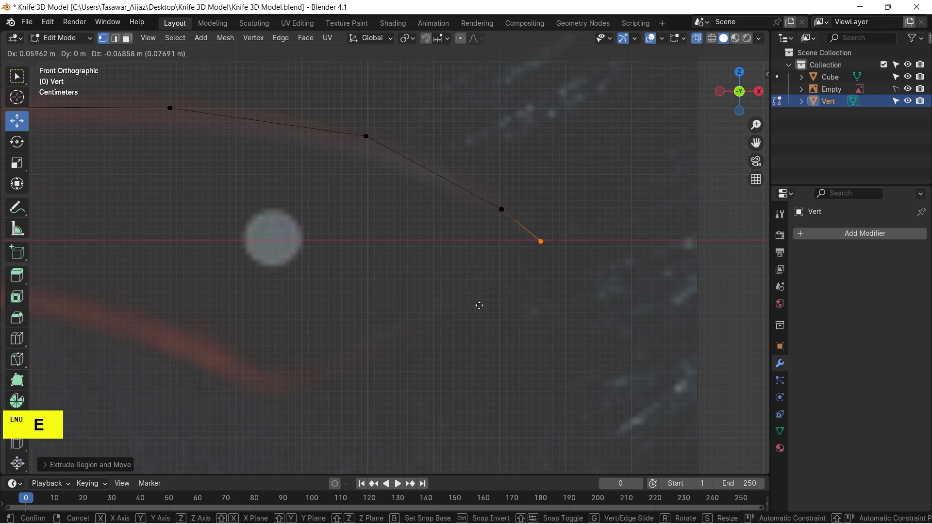
left_click(485, 305)
Extrude three vertices from the rearmost point down around the butt to the lowest point of the handle.
key("e")
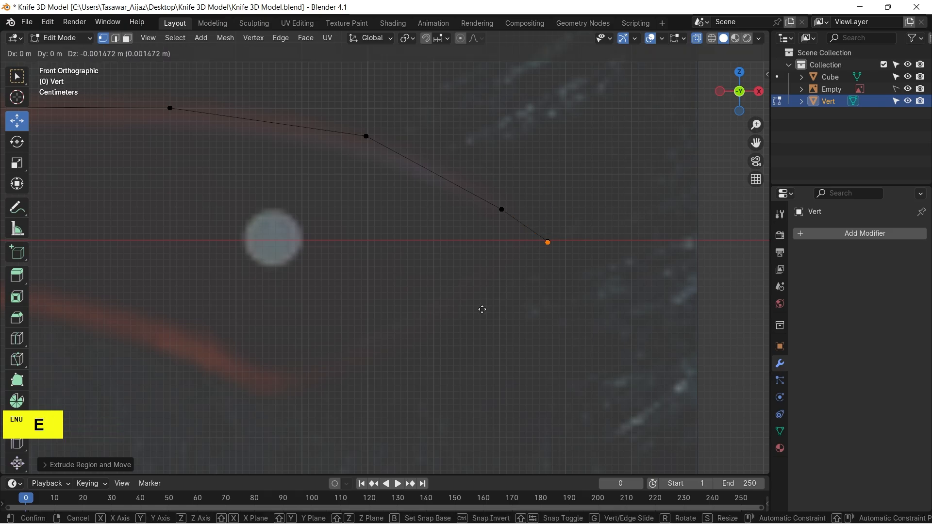
left_click(373, 387)
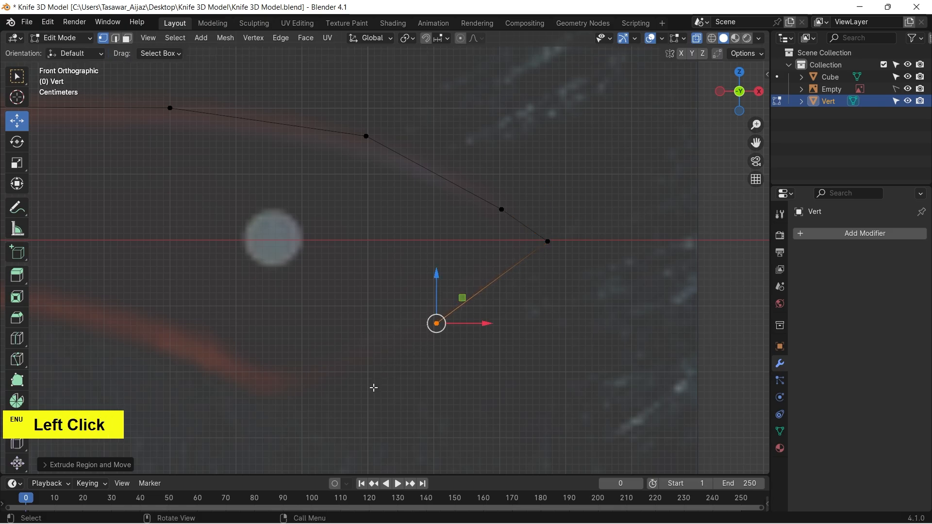
left_click_drag(397, 388, 551, 303, "alt+shift")
key("e")
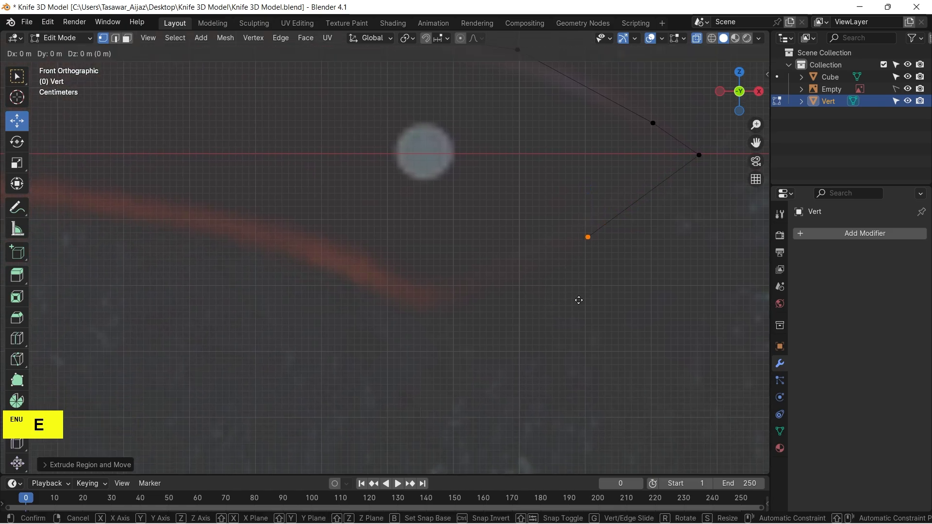
left_click(489, 349)
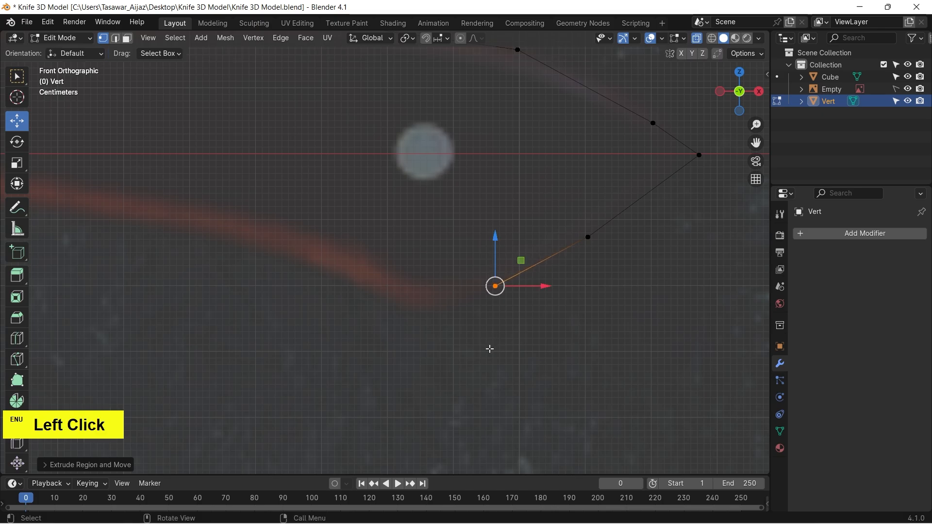
key("e")
left_click(420, 374)
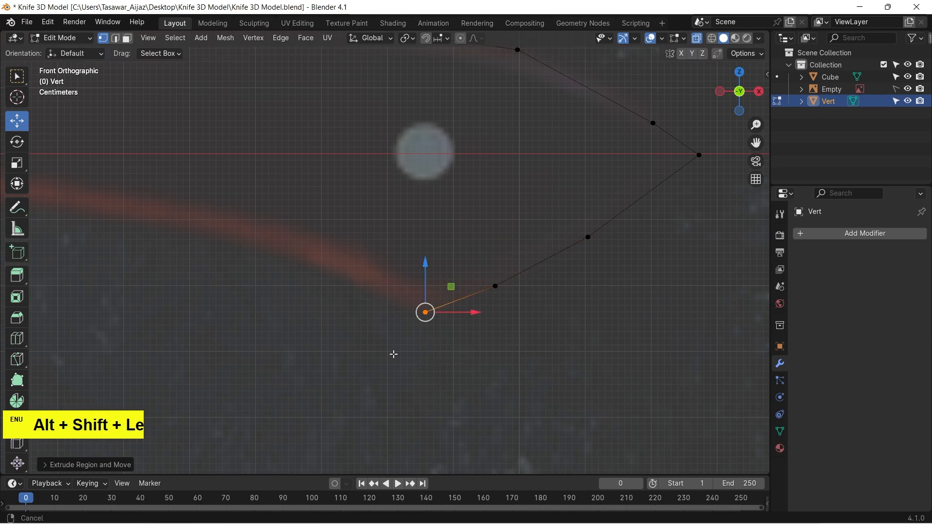
Extrude three vertices from the handle's lowest point forward along the rear part of its lower edge.
left_click_drag(394, 354, 566, 377, "alt+shift")
key("e")
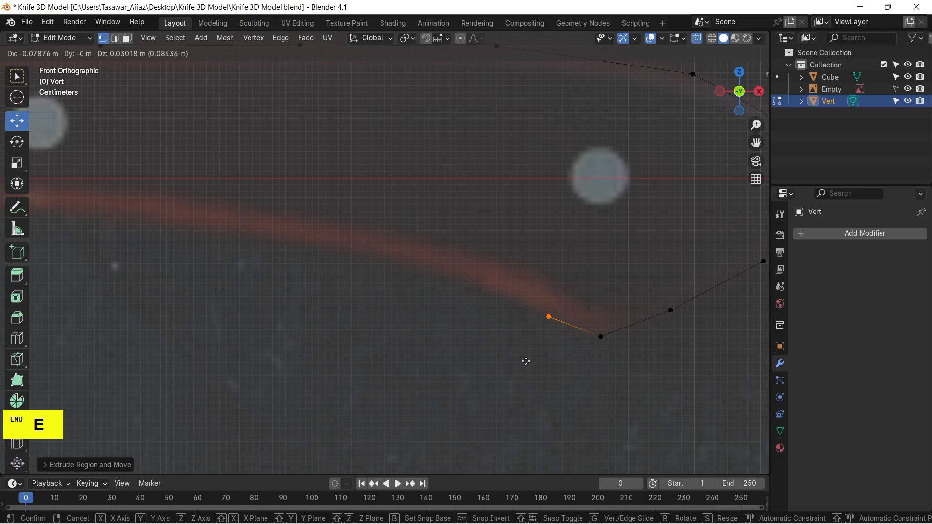
left_click(484, 344)
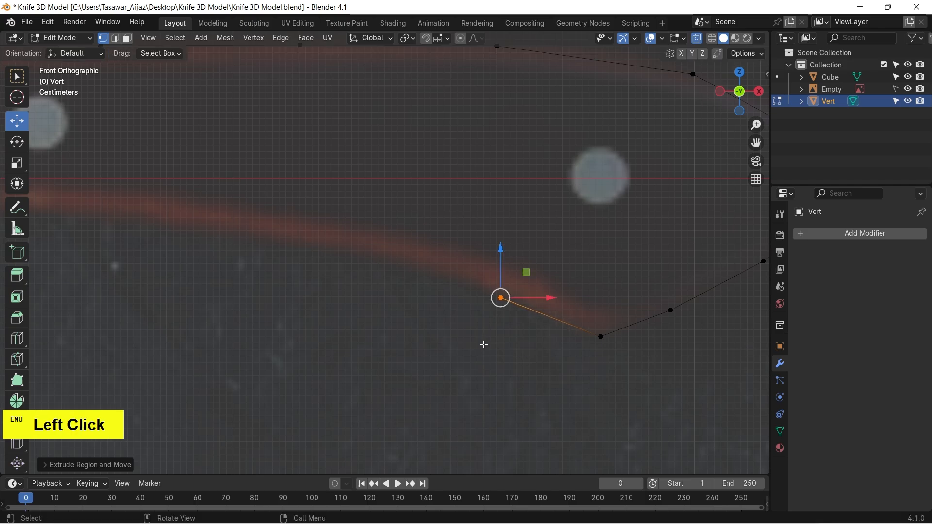
left_click_drag(484, 344, 626, 360, "alt+shift")
key("e")
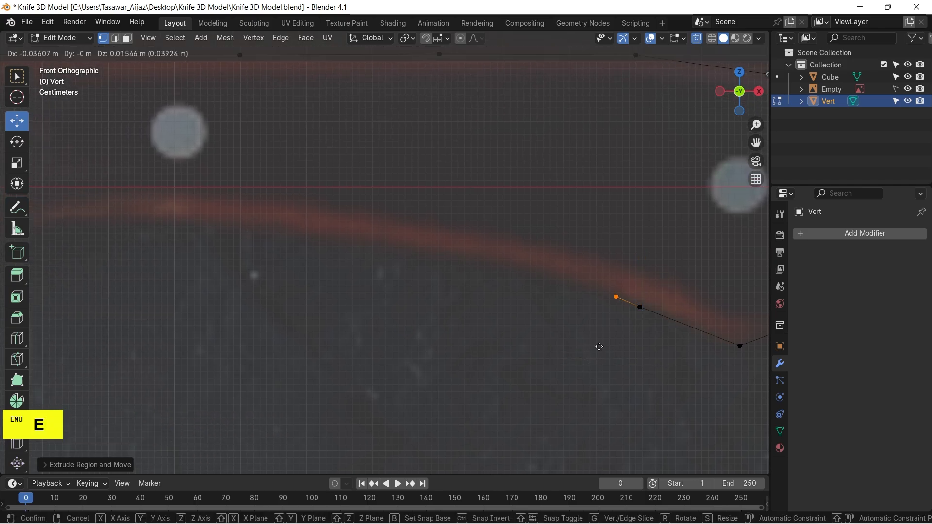
left_click(498, 321)
left_click_drag(498, 321, 613, 308, "alt+shift")
key("e")
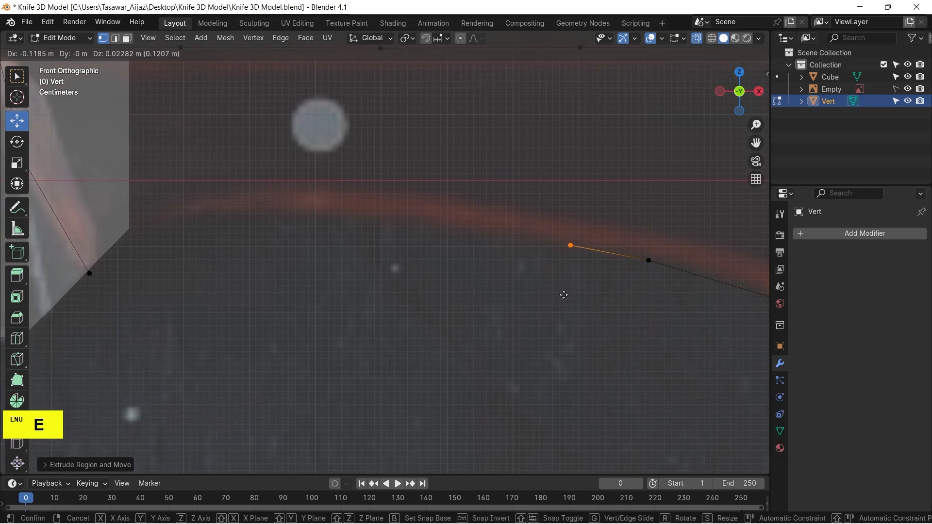
left_click(512, 286)
Extrude three vertices, about 0.15 m apart, along the front part of the handle's lower edge toward the blade.
key("e")
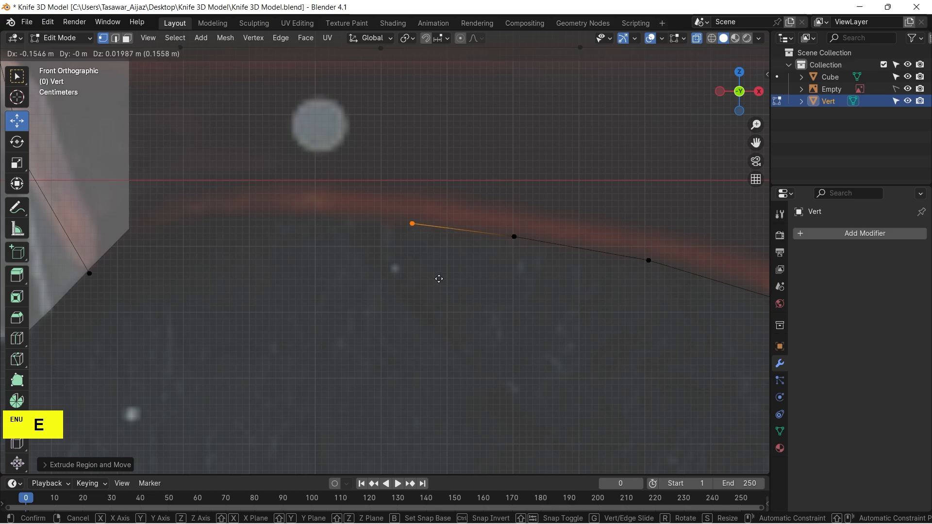
left_click(439, 279)
key("e")
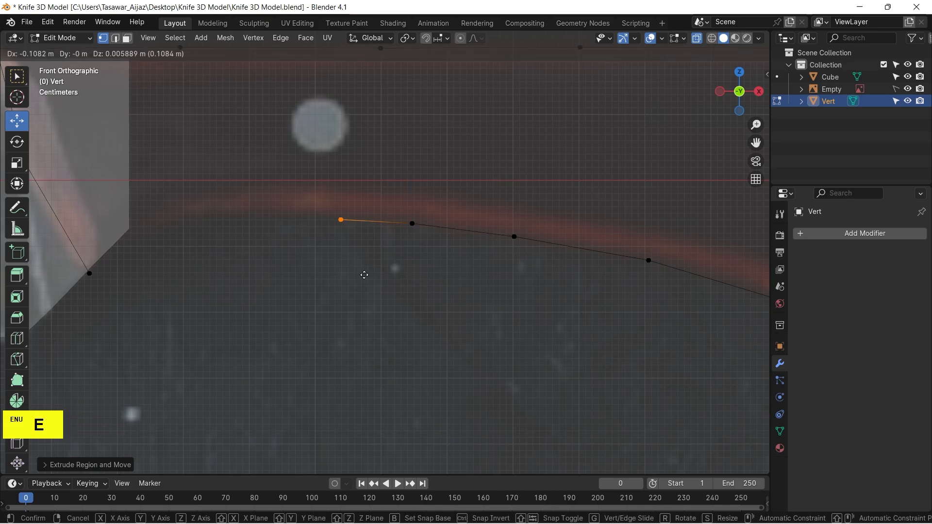
left_click(342, 271)
key("e")
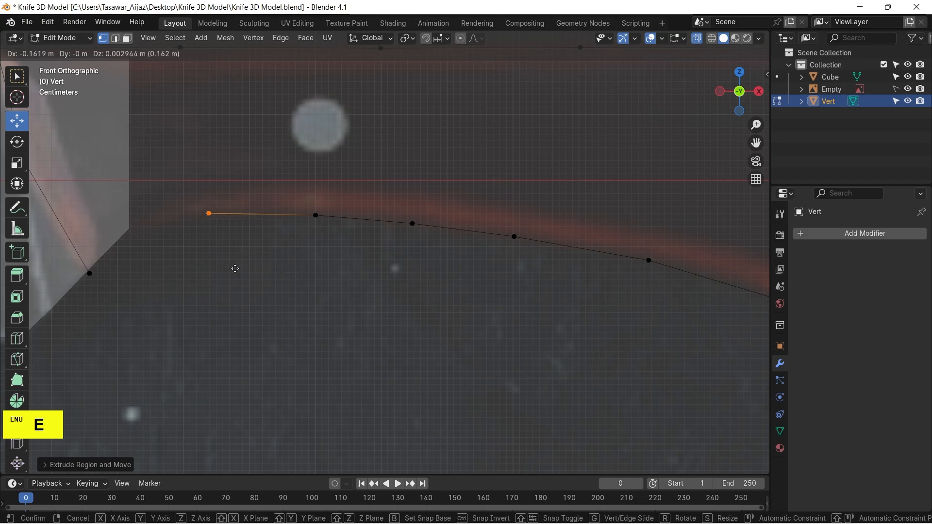
left_click(238, 269)
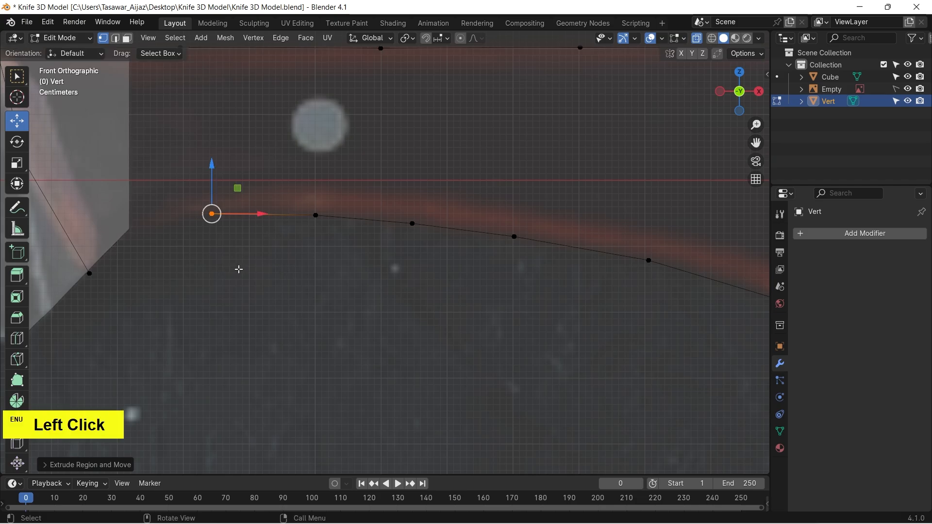
Extrude one more vertex along the handle's lower edge and close the outline with an edge to the slanted end's lowest vertex.
key("e")
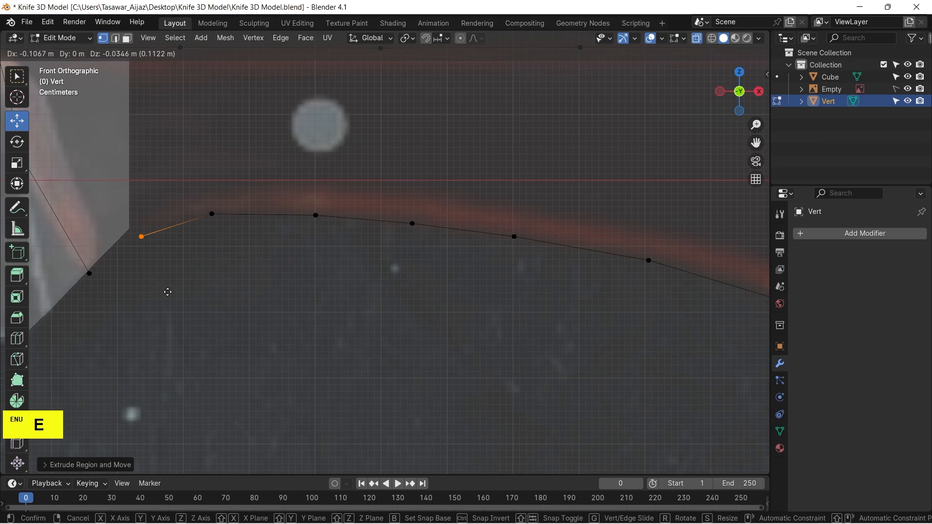
left_click(167, 292)
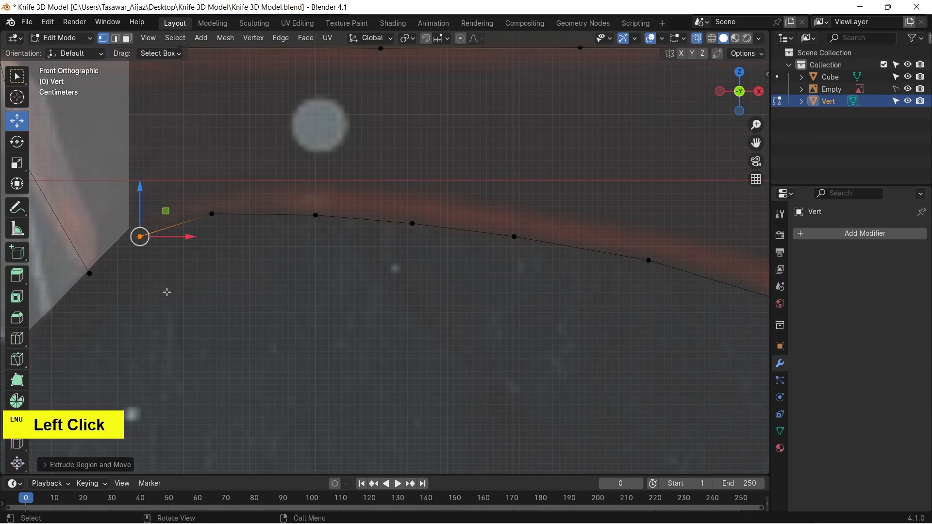
left_click_drag(167, 292, 440, 314, "alt+shift")
scroll(418, 275, "up", 2)
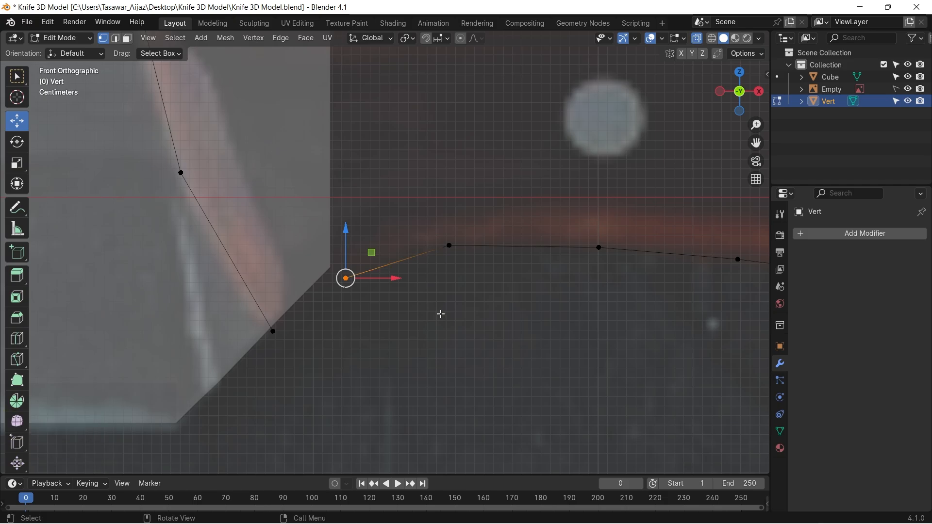
key("shift")
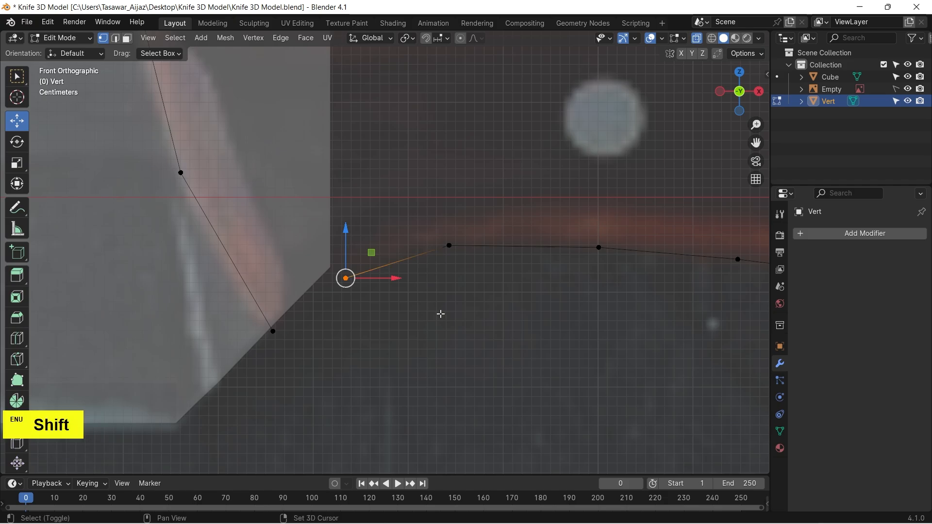
left_click(272, 331, "shift")
key("f")
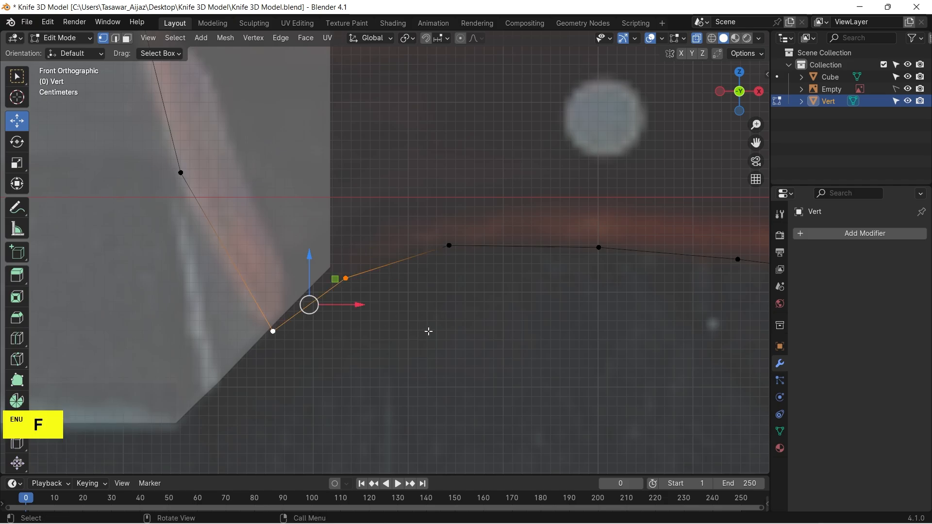
left_click(428, 331)
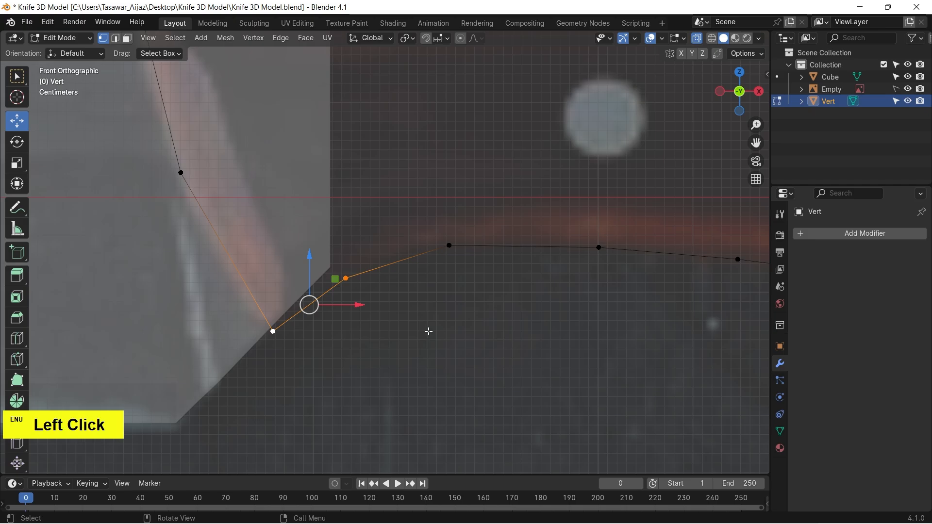
Bevel the lower-edge vertex next to the slanted end's bottom corner, about 0.057 m wide with 16 segments.
left_click(347, 280)
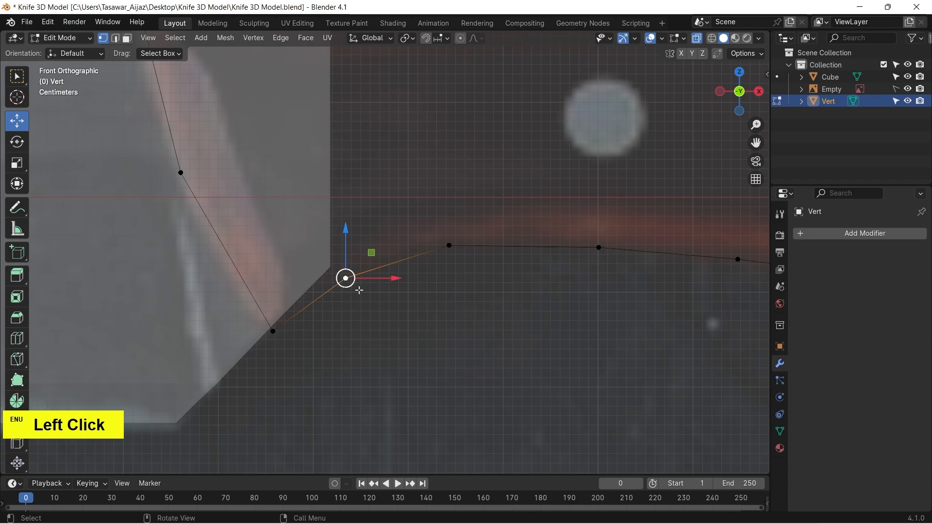
key("ctrl+shift+b")
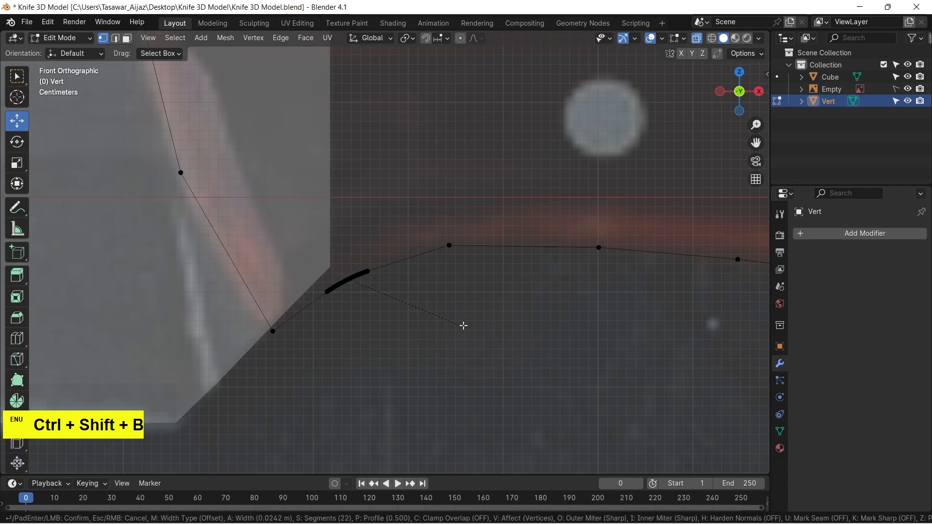
scroll(494, 324, "down", 6)
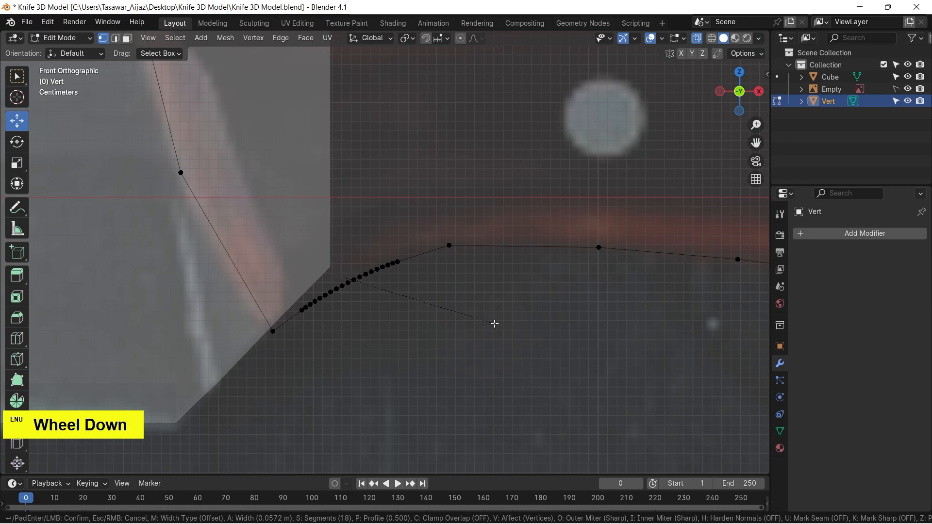
left_click(494, 324)
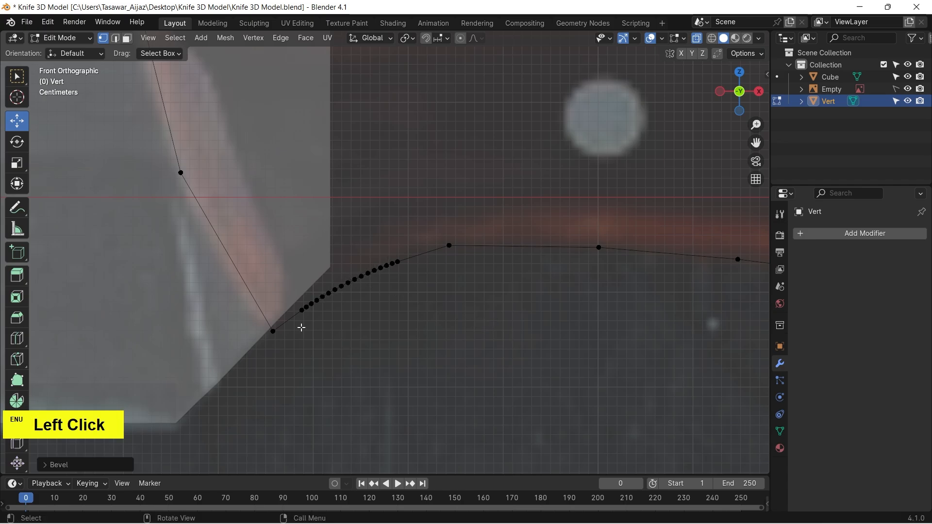
Bevel the bottom corner vertex of the slanted end, about 0.03 m wide with 8 segments.
left_click(273, 331)
key("ctrl+shift+b")
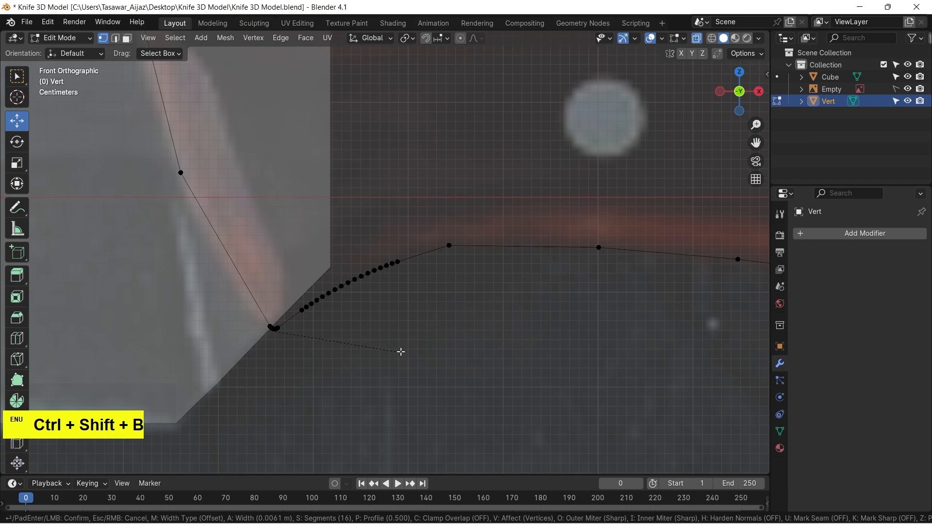
scroll(411, 352, "down", 5)
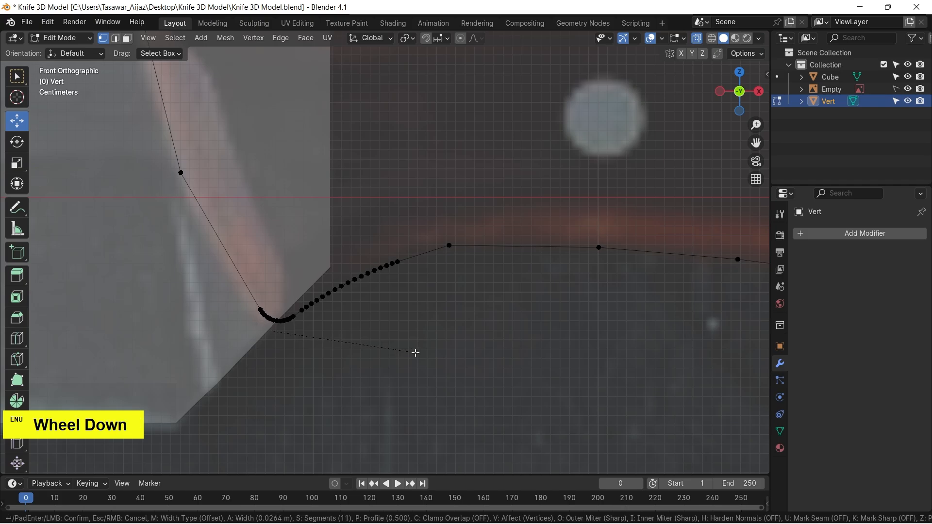
scroll(416, 357, "down", 1)
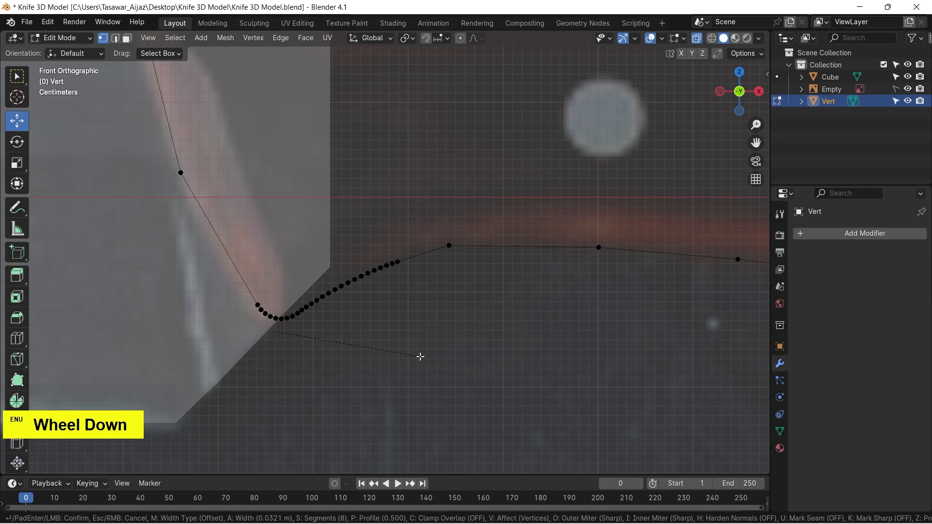
left_click(417, 357)
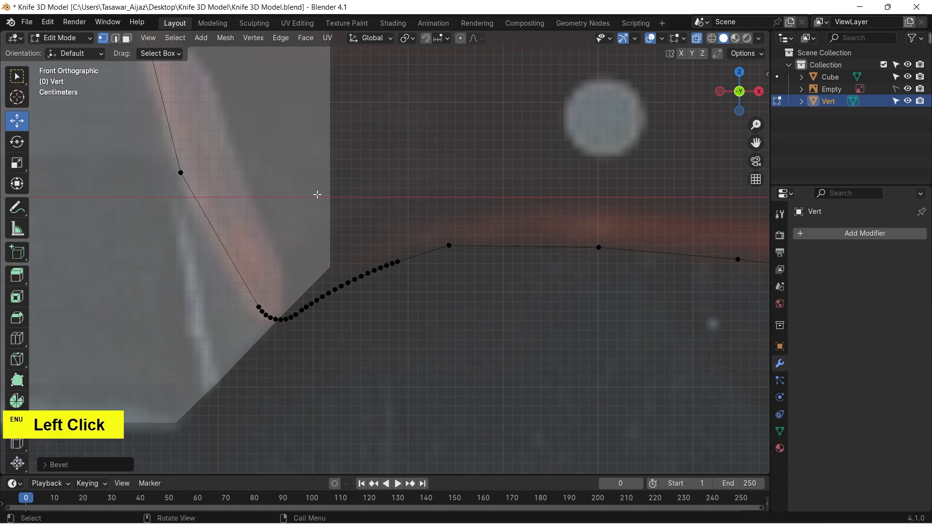
Bevel the middle vertex of the slanted end into a many-segment curve reaching close to both corners.
left_click_drag(214, 181, 215, 287, "alt+shift")
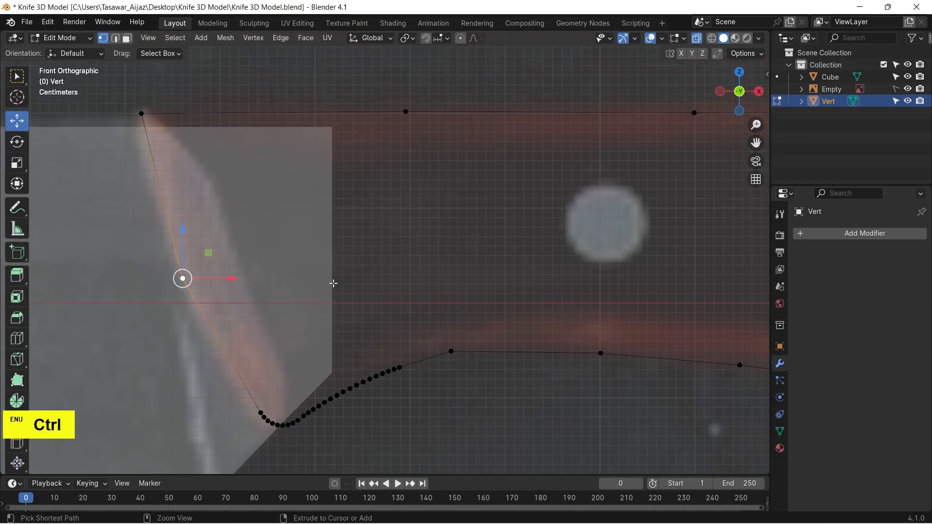
key("ctrl+shift+b")
scroll(437, 278, "up", 2)
scroll(437, 277, "up", 15)
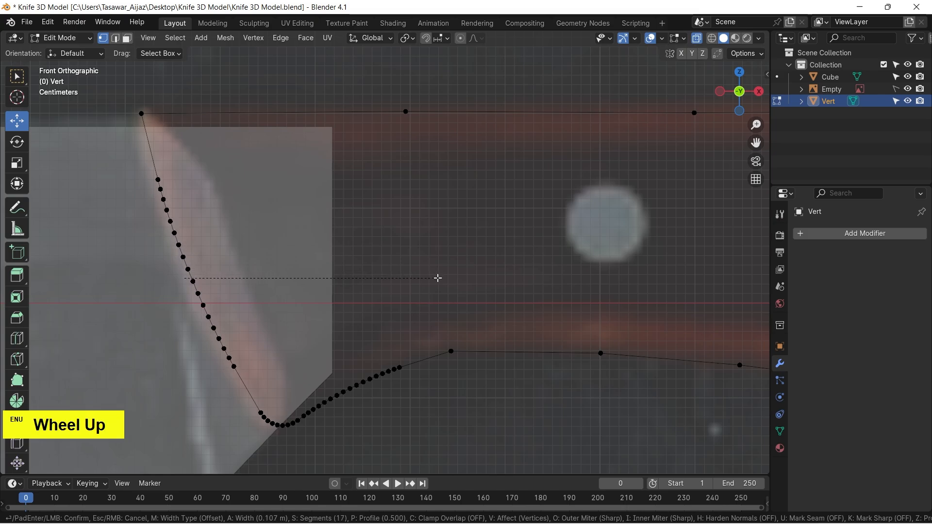
left_click(481, 294)
double_click(435, 254)
Bevel the upper corner vertex of the slanted end, about 0.02 m wide with 4 segments.
left_click(142, 114)
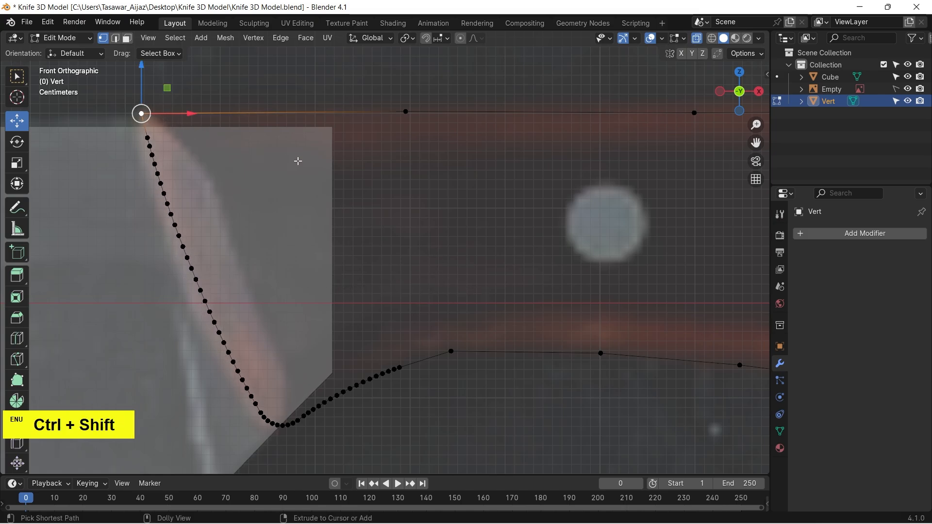
key("ctrl+shift+b")
scroll(320, 162, "down", 4)
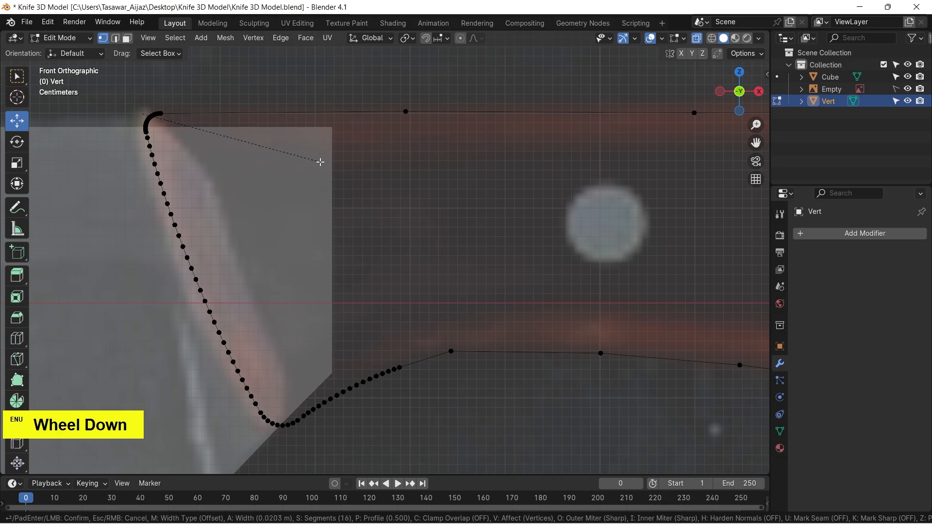
scroll(321, 161, "down", 8)
left_click(320, 162)
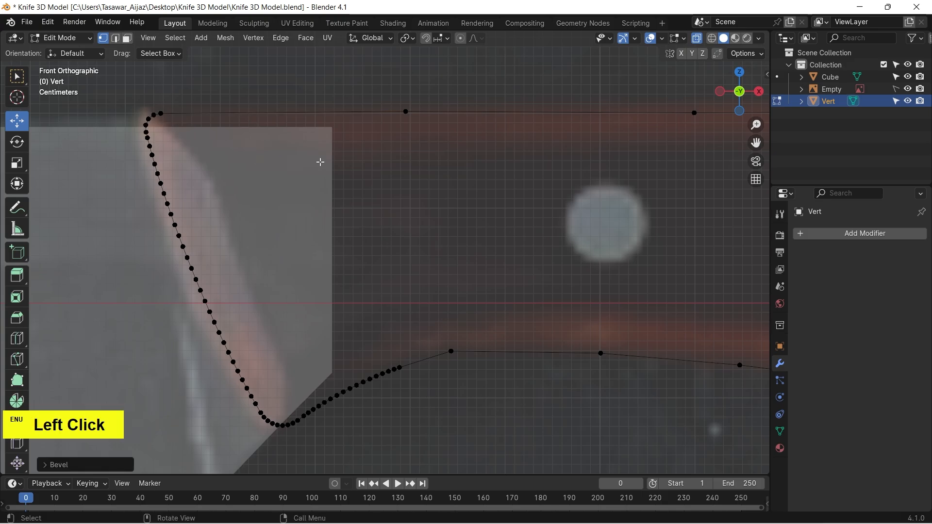
Bevel the handle's upper-edge vertex nearest the slanted end, about 0.246 m wide with 48 segments.
left_click(405, 111)
key("ctrl+shift+b")
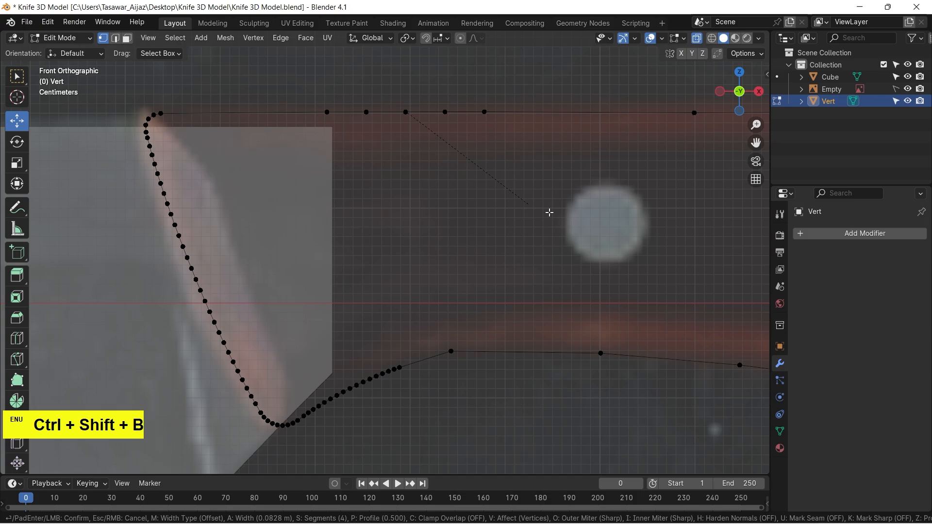
scroll(549, 212, "up", 20)
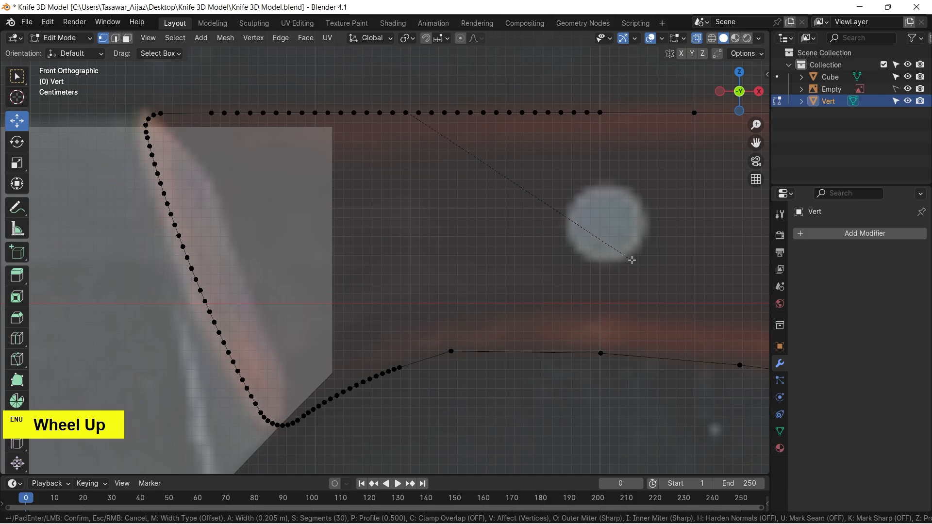
scroll(632, 260, "up", 15)
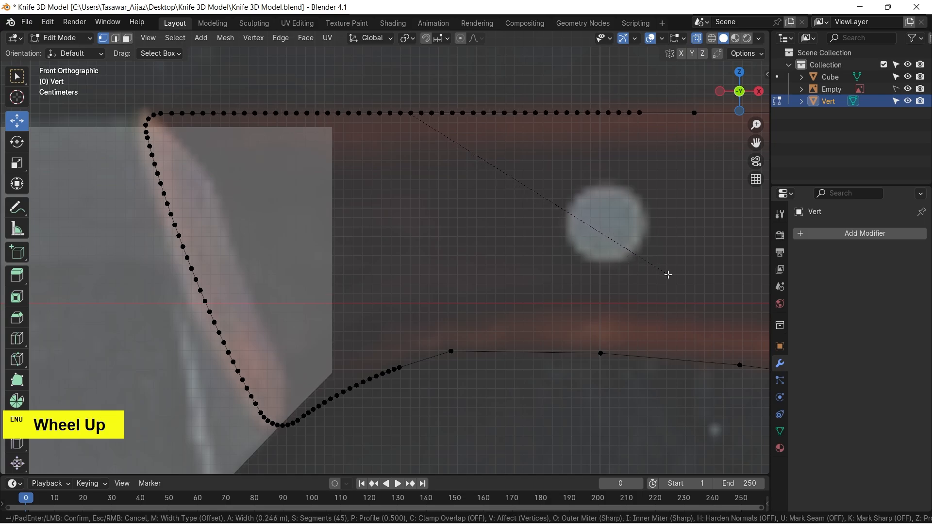
scroll(668, 275, "up", 3)
left_click(668, 273)
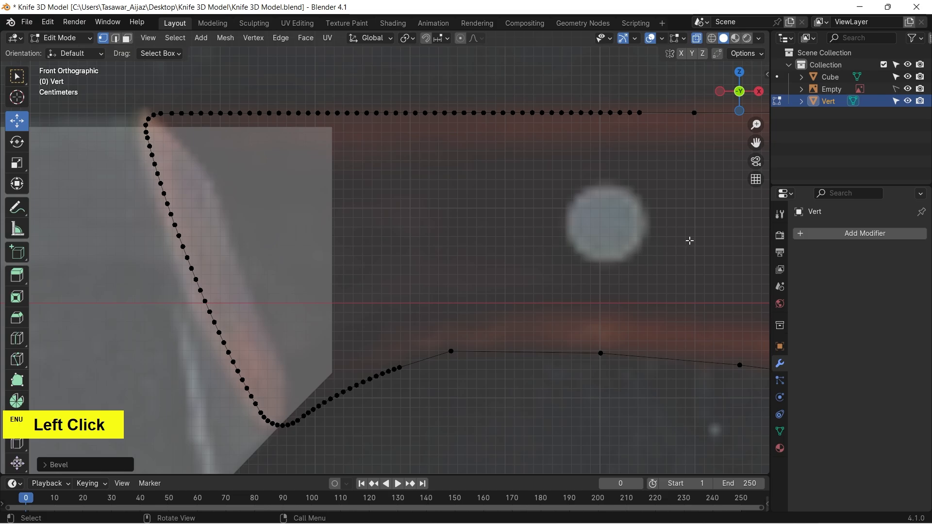
Bevel the upper-edge vertex between the two rivets with 48 segments, spreading it almost to the neighbouring vertices.
left_click_drag(689, 241, 308, 229, "alt+shift")
scroll(340, 238, "down", 4)
scroll(511, 167, "up", 1)
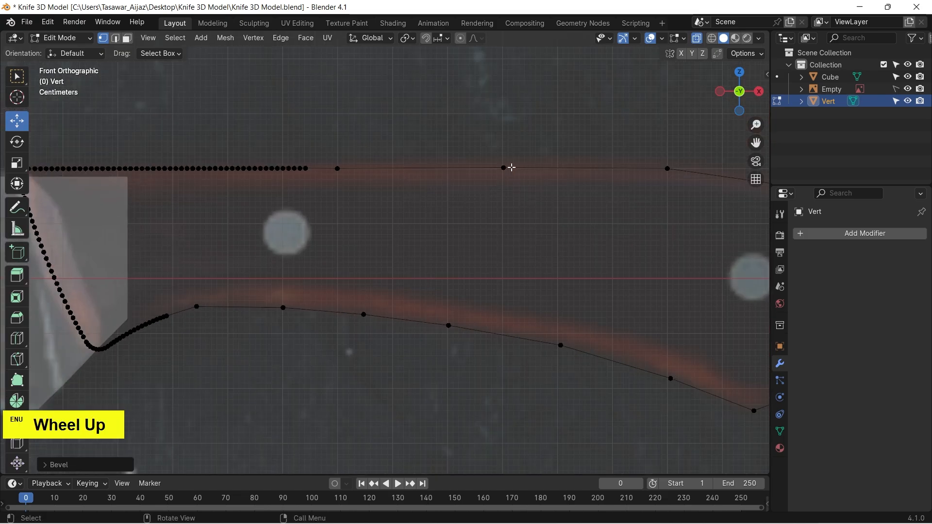
left_click(512, 167)
key("ctrl+shift+b")
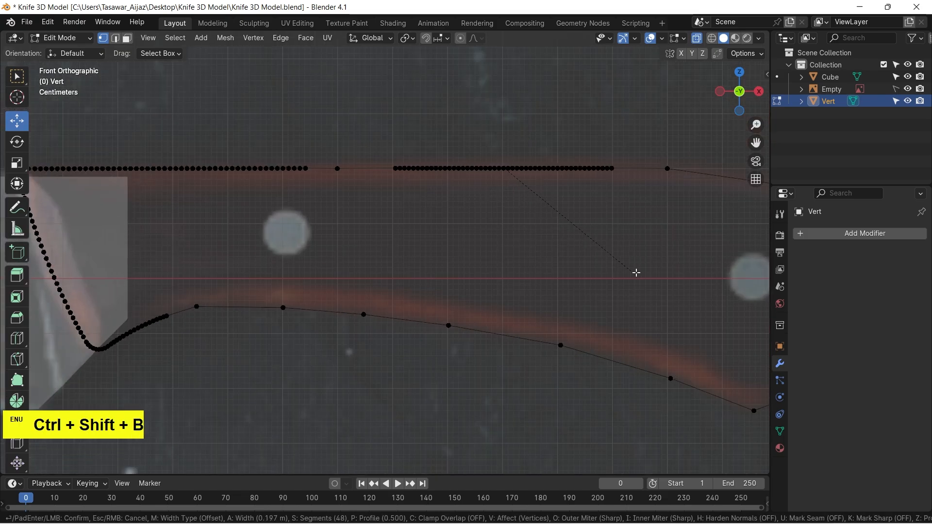
left_click(678, 282)
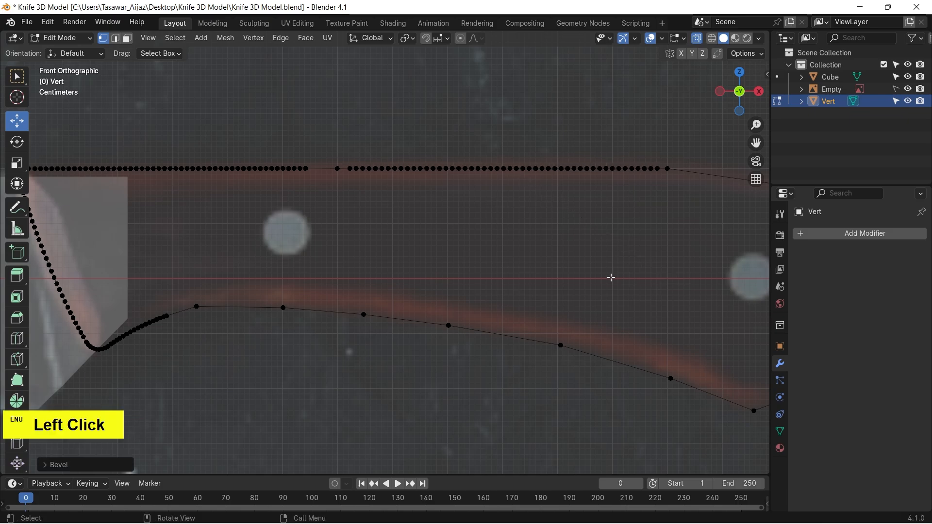
Bevel the vertex where the upper edge slopes down above the rear rivet, about 0.212 m wide with 24 segments.
scroll(612, 277, "down", 2)
middle_click_drag(633, 265, 356, 257, "shift")
left_click(419, 201)
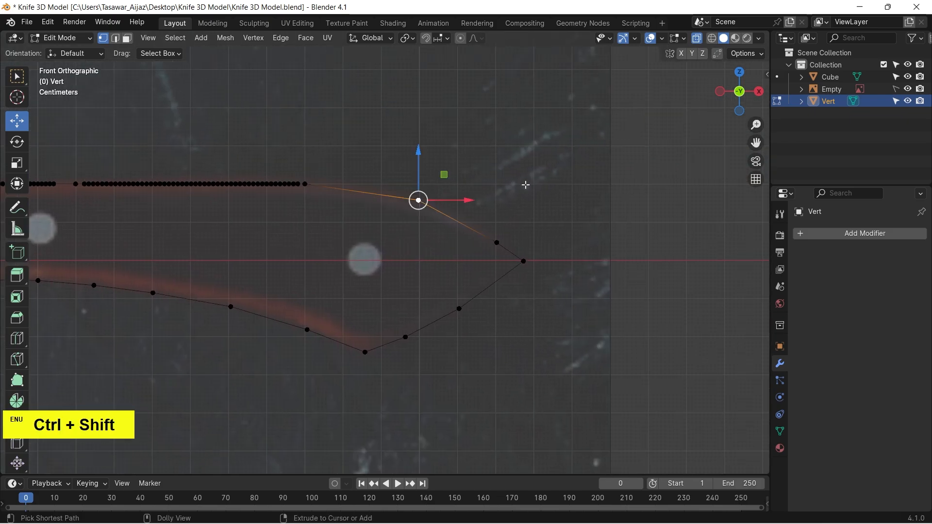
key("ctrl+shift+b")
scroll(610, 199, "down", 1)
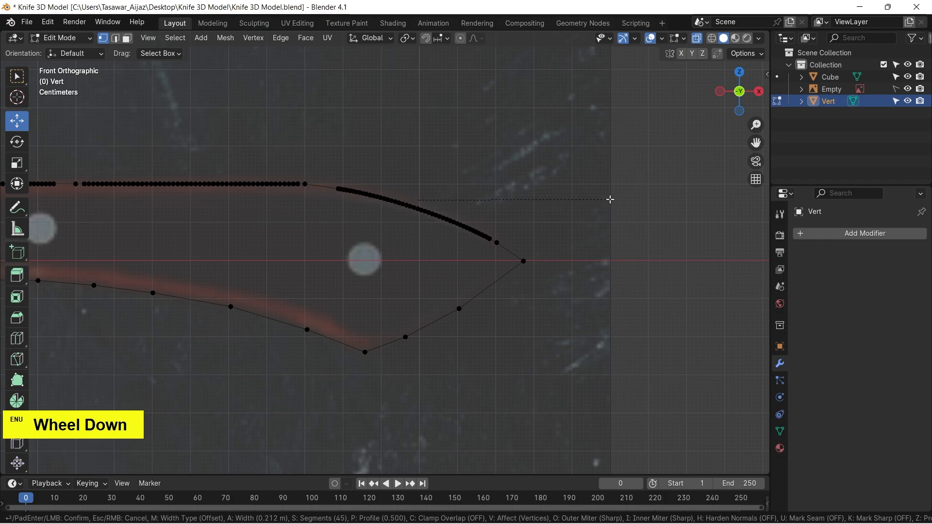
scroll(610, 199, "down", 11)
scroll(610, 199, "down", 1)
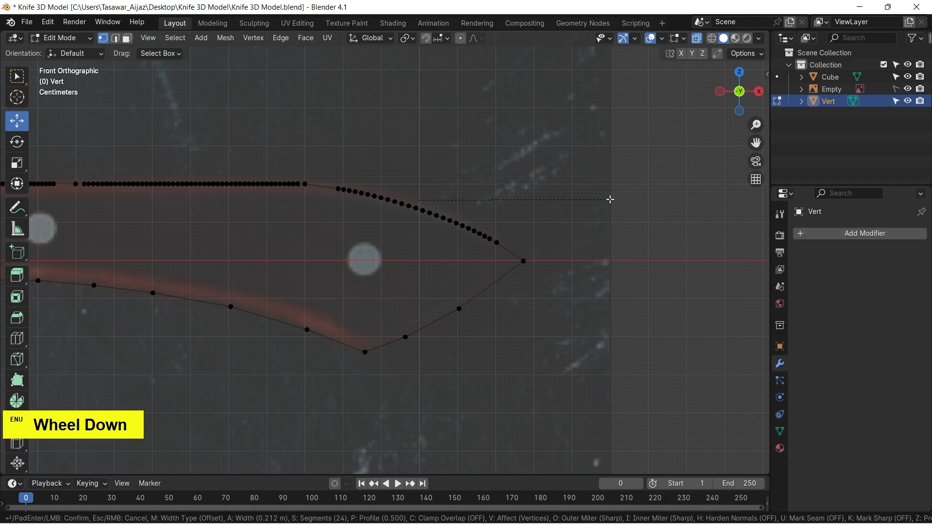
left_click(609, 199)
Bevel the vertex at the handle's rear tip, about 0.056 m wide with 5 segments.
left_click(523, 262)
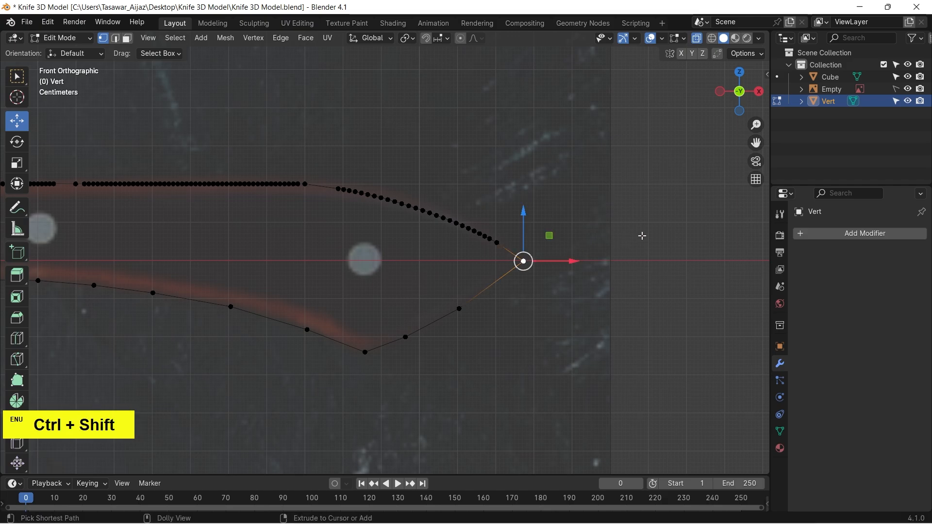
key("ctrl+shift+b")
scroll(665, 231, "down", 16)
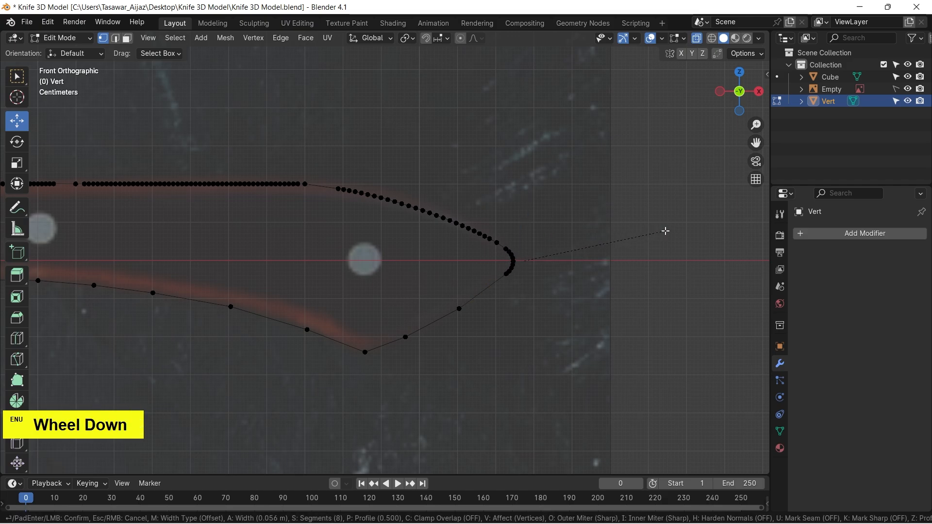
scroll(666, 231, "up", 1)
left_click(665, 231)
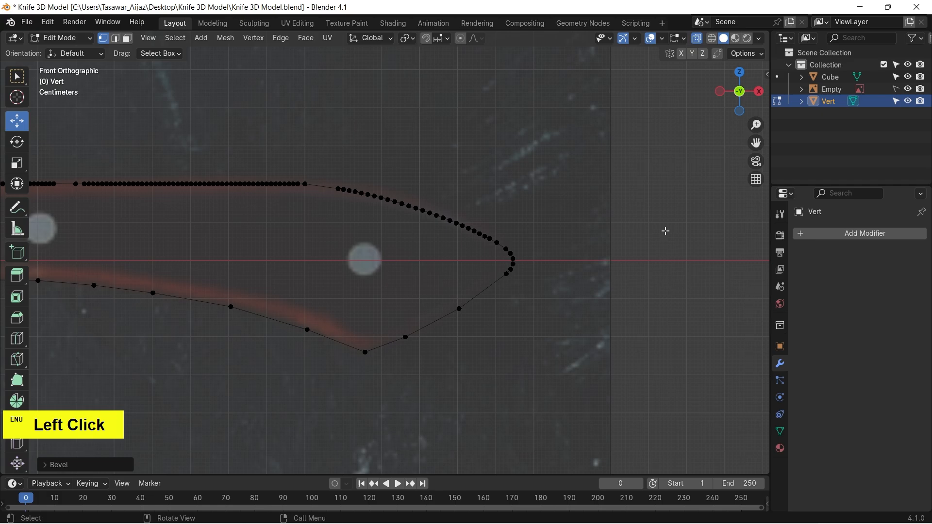
Bevel the first vertex below the rear tip on the underside, about 0.1 m wide with 10 segments.
left_click(459, 309)
key("ctrl+shift+b")
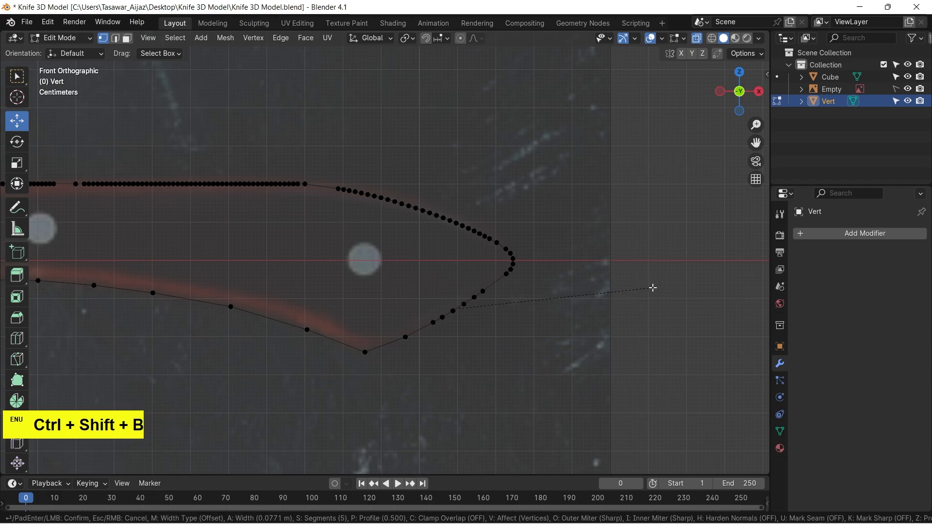
scroll(653, 288, "up", 5)
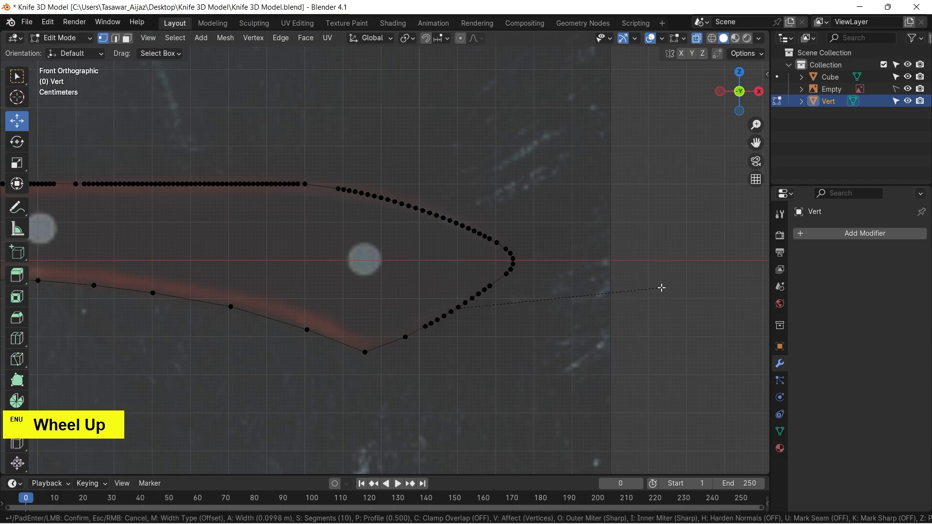
left_click(662, 288)
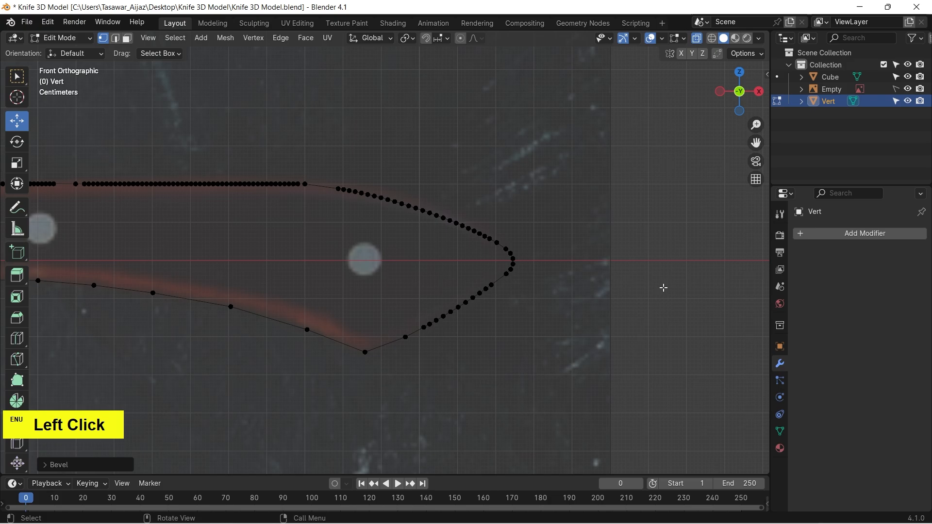
Bevel the lowest vertex of the handle's underside, below the rear rivet, about 0.067 m wide with about 10 segments.
left_click(371, 353)
key("ctrl+shift+b")
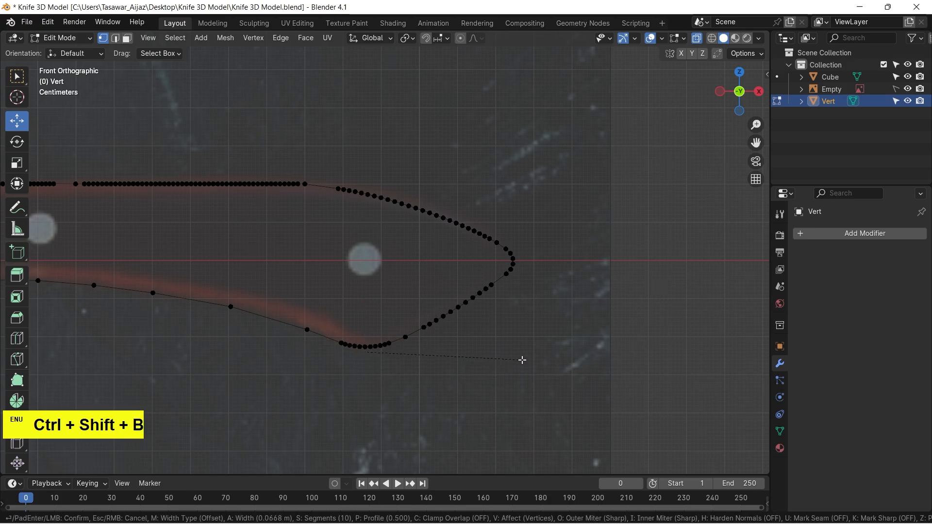
scroll(522, 360, "down", 1)
left_click(522, 360)
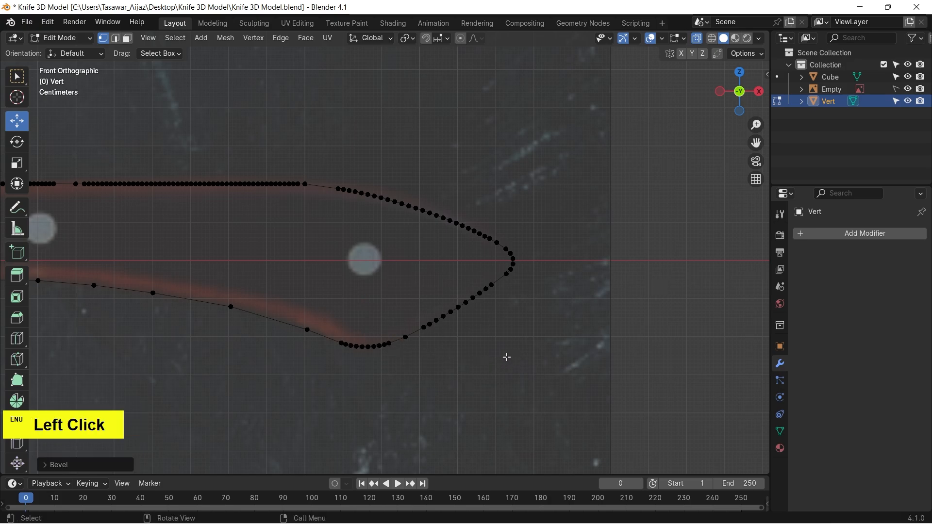
Bevel the underside vertex midway between the rivets with 15 segments, spreading it almost to the neighbouring vertices.
left_click_drag(301, 336, 438, 307, "alt+shift")
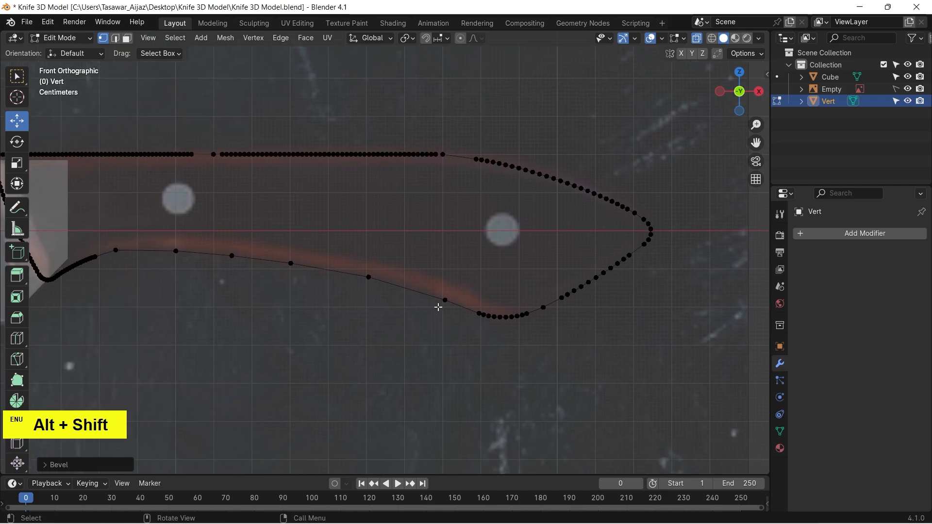
left_click(371, 281)
key("ctrl+shift+b")
scroll(484, 336, "up", 3)
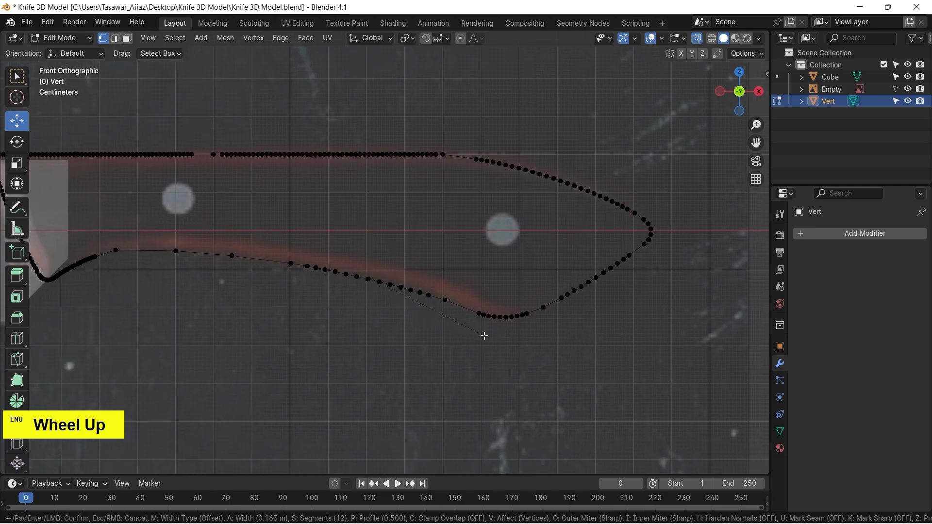
left_click(286, 280)
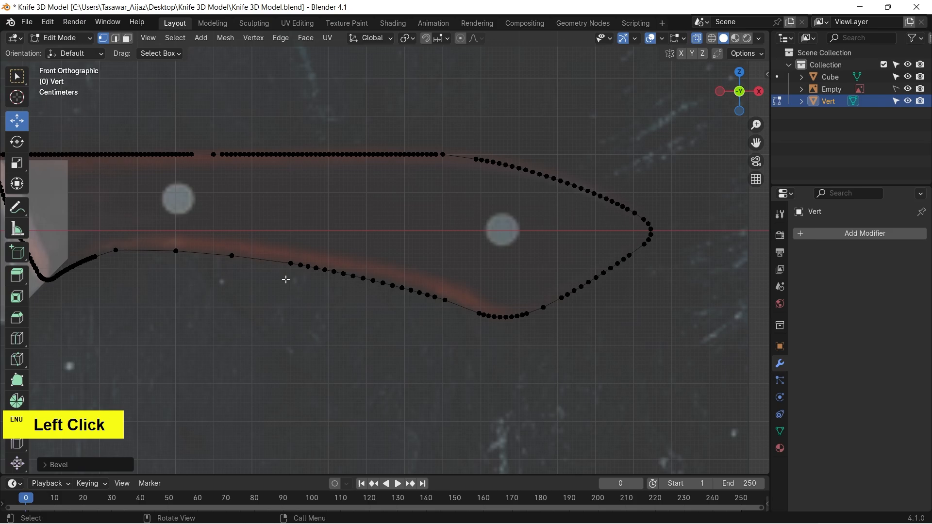
Bevel the underside vertex just behind the front rivet with 15 segments, spreading it almost to the neighbouring vertices.
left_click(230, 256)
key("ctrl+shift+b")
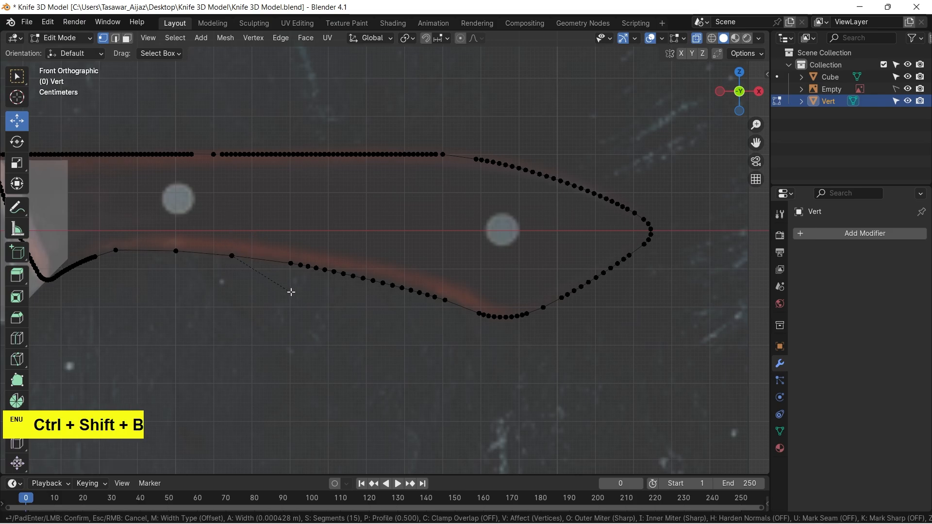
left_click(330, 306)
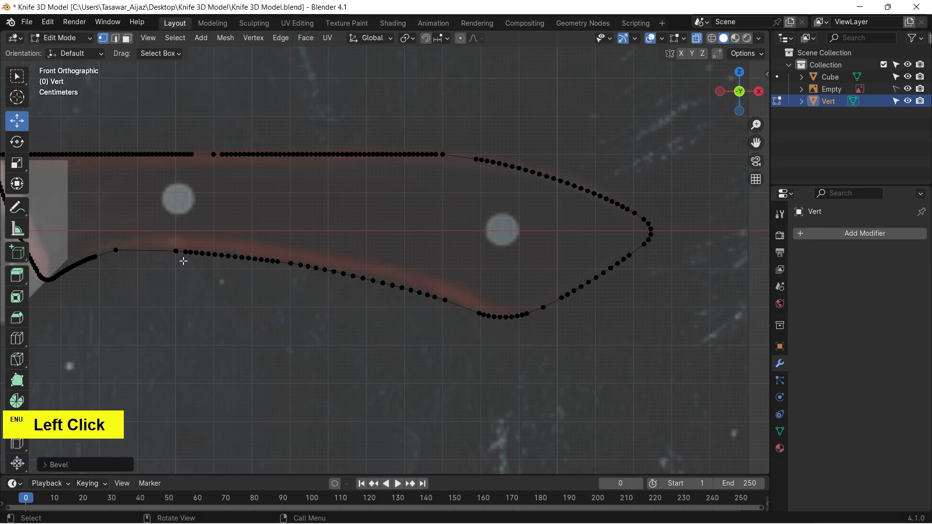
Bevel the underside vertex ahead of the front rivet, about 0.042 m wide with 6 segments.
left_click(121, 249)
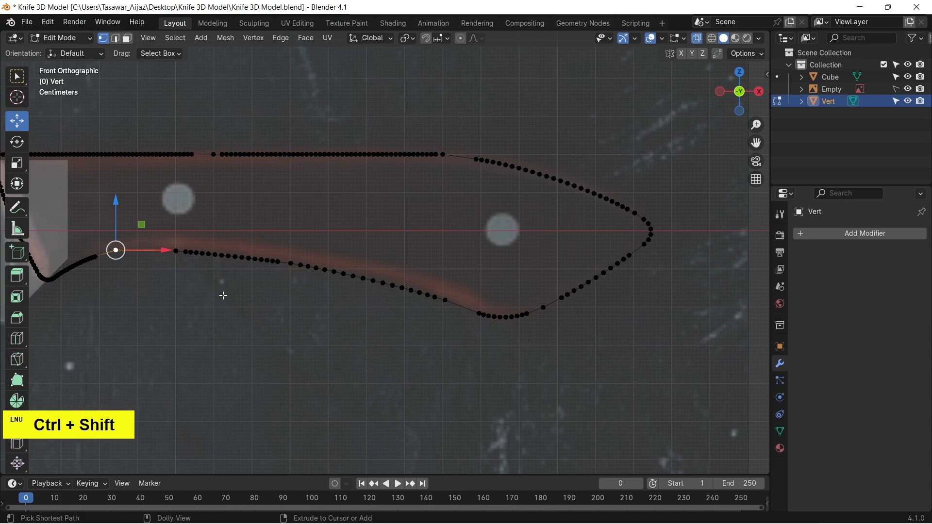
key("ctrl+shift+b")
scroll(243, 297, "down", 6)
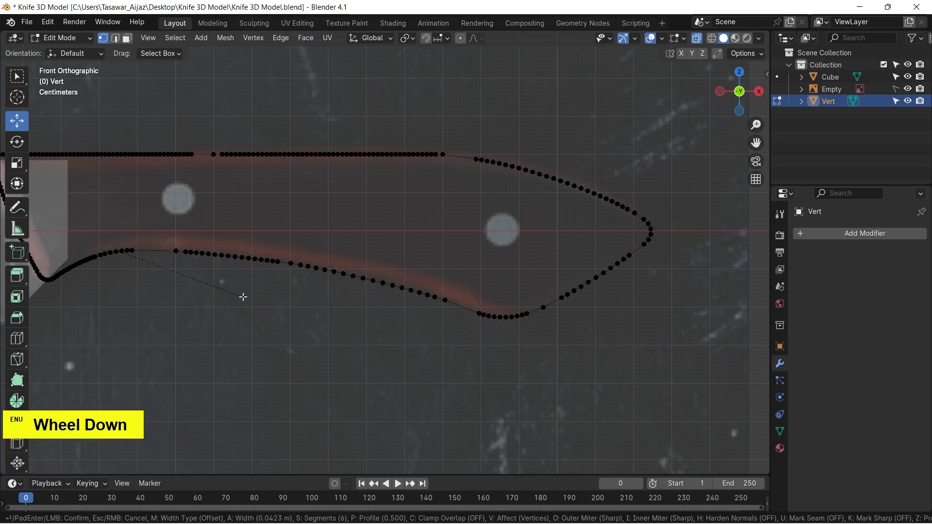
left_click(243, 297)
double_click(222, 297)
scroll(314, 300, "down", 1)
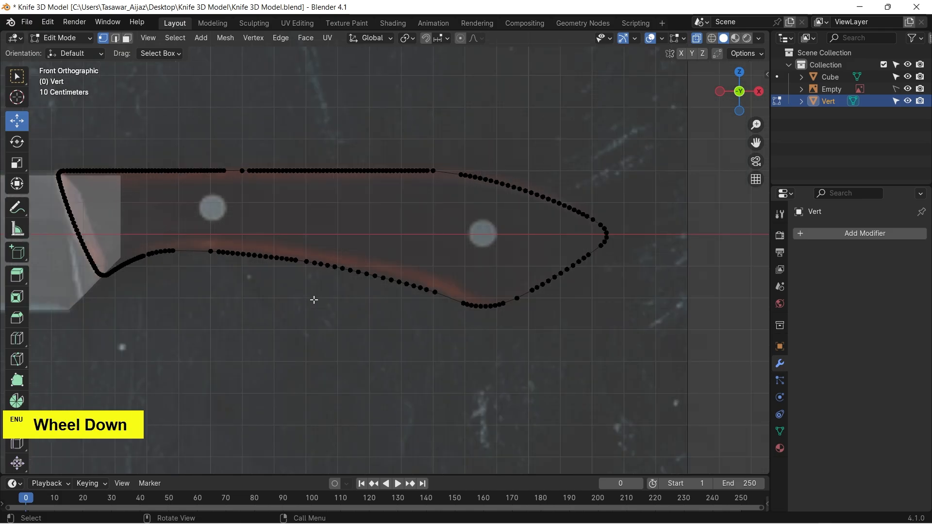
Move the underside vertex below the front rivet toward the blade and bevel it about 0.045 m wide with 6 segments.
scroll(220, 291, "up", 1)
scroll(189, 292, "up", 1)
left_click_drag(189, 292, 414, 303, "alt+shift")
scroll(334, 267, "up", 1)
left_click(326, 258)
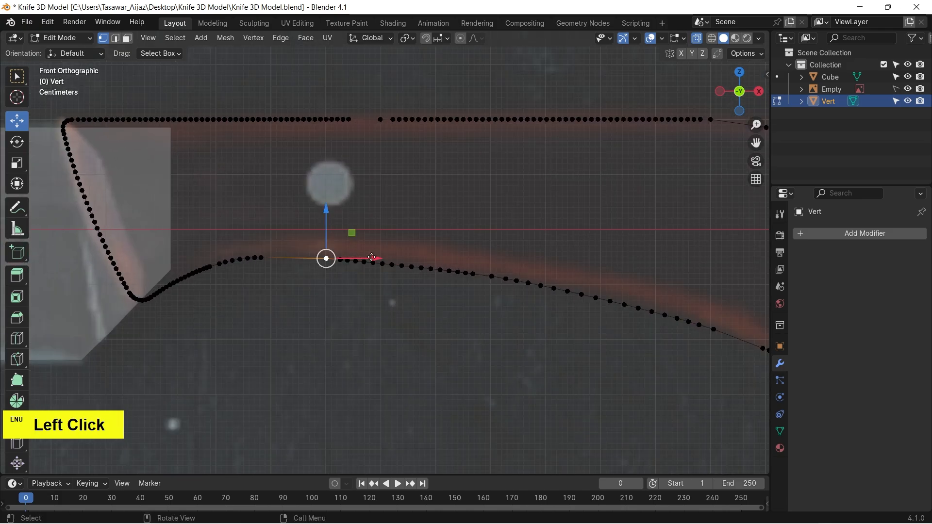
left_click_drag(372, 257, 353, 294)
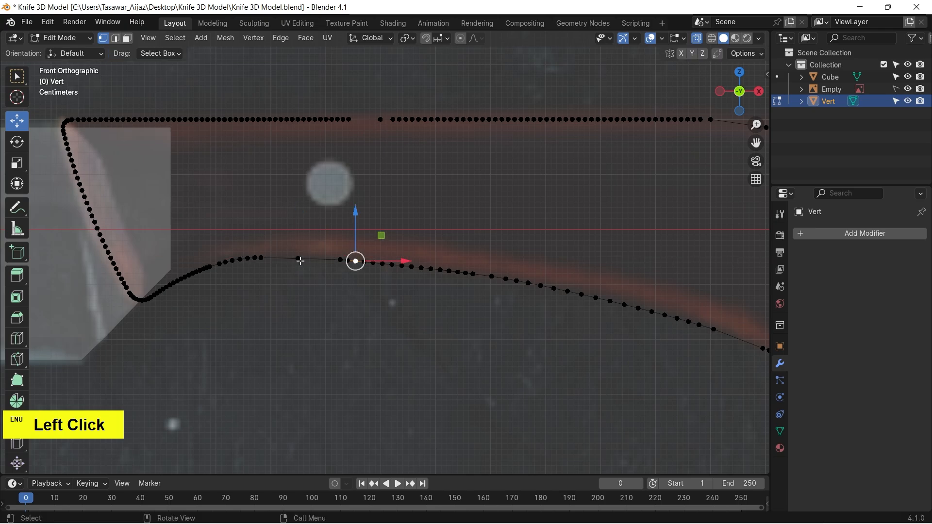
key("ctrl+shift+b")
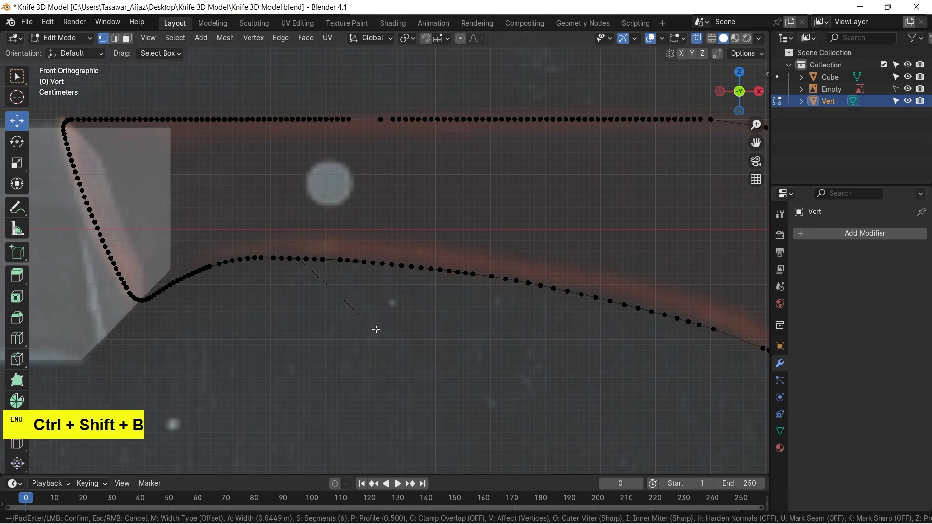
left_click(377, 330)
Move the underside vertex just before the rear bulge slightly back and down, and bevel it about 0.035 m wide with 6 segments.
scroll(327, 320, "down", 2)
left_click_drag(544, 343, 433, 296, "alt+shift")
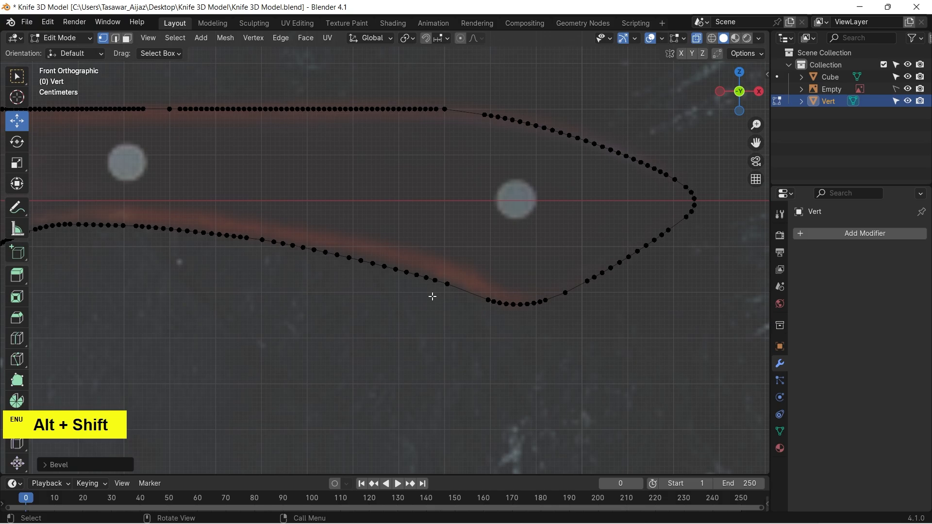
left_click(446, 286)
left_click_drag(497, 286, 501, 286)
left_click_drag(455, 241, 454, 244)
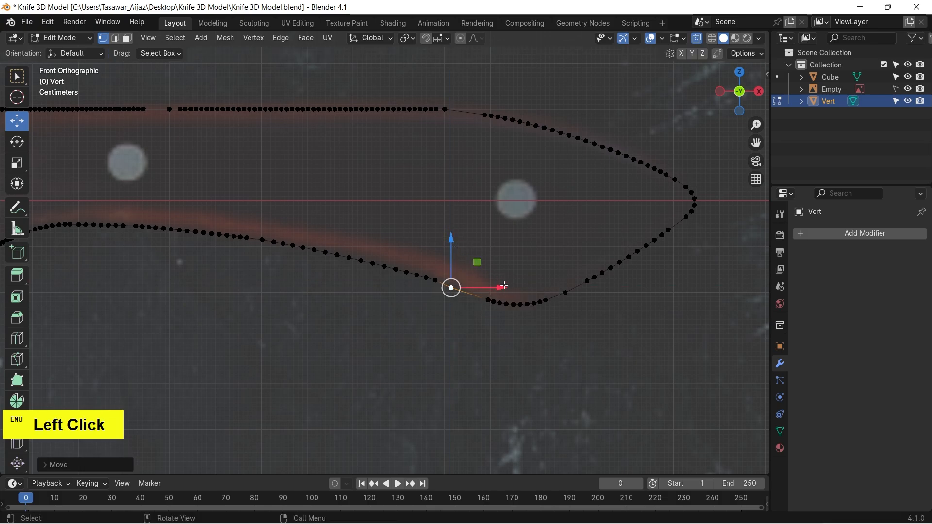
left_click_drag(505, 286, 511, 289)
key("ctrl+shift+b")
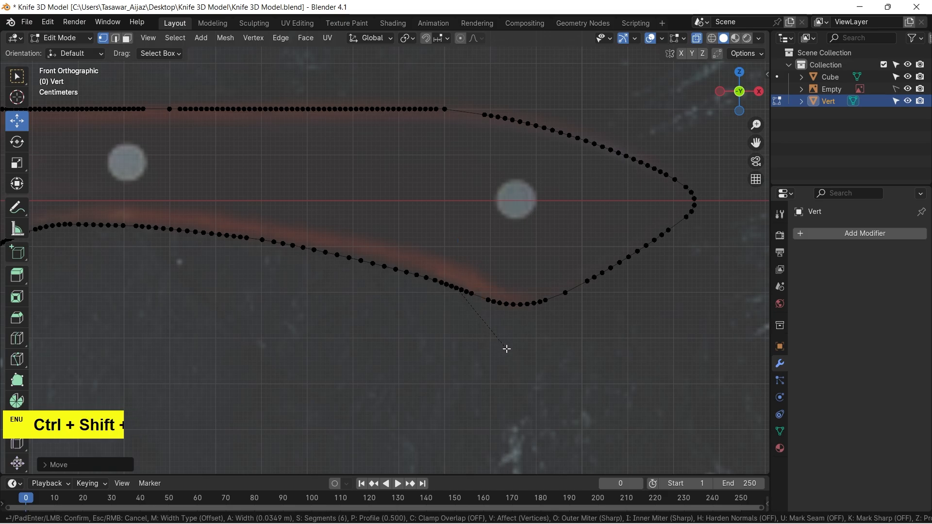
left_click(506, 347)
Bevel the lone vertex where the rear bulge rises toward the tip, about 0.026 m wide with 4 segments.
left_click(564, 292)
key("ctrl+shift+b")
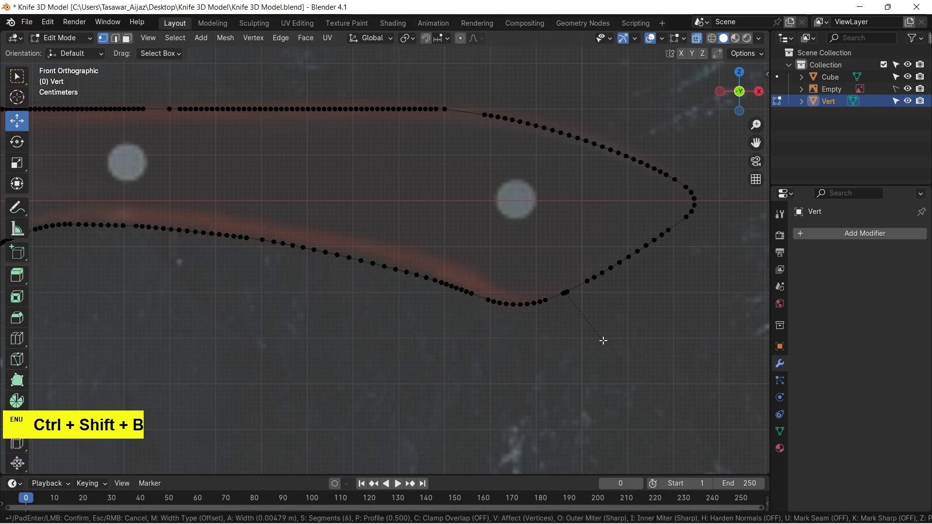
scroll(614, 344, "down", 1)
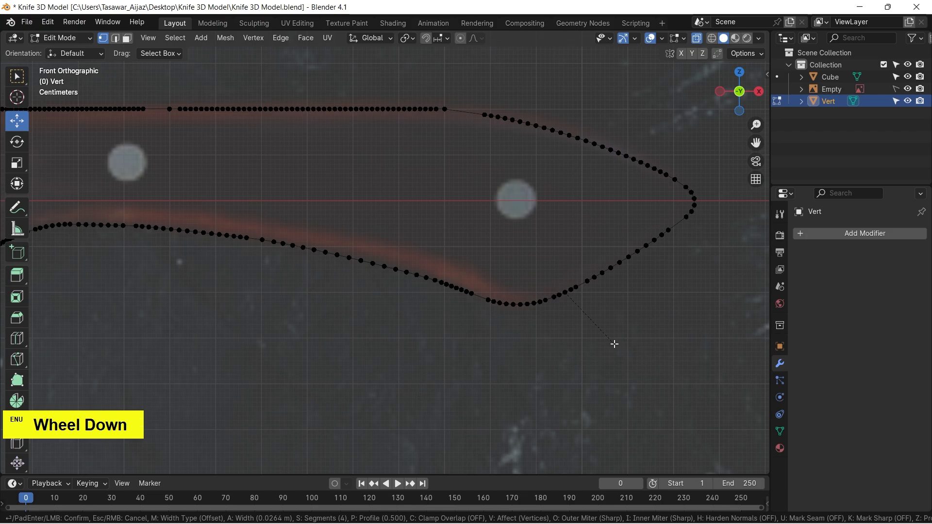
left_click(614, 344)
Move the upper-edge vertex ahead of the rear slope slightly toward the tip and bevel it about 0.027 m wide with 4 segments.
scroll(636, 337, "down", 1)
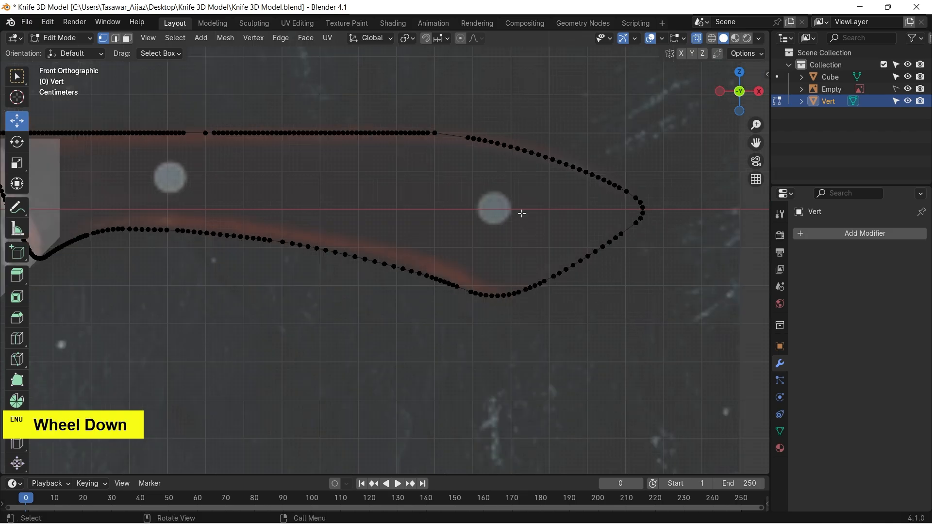
left_click(436, 134)
left_click_drag(489, 134, 455, 98)
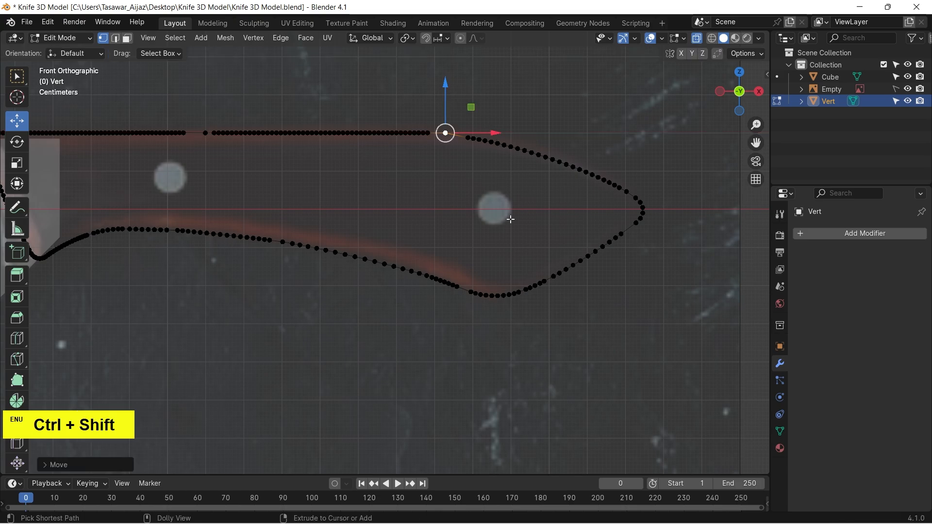
key("ctrl+shift+b")
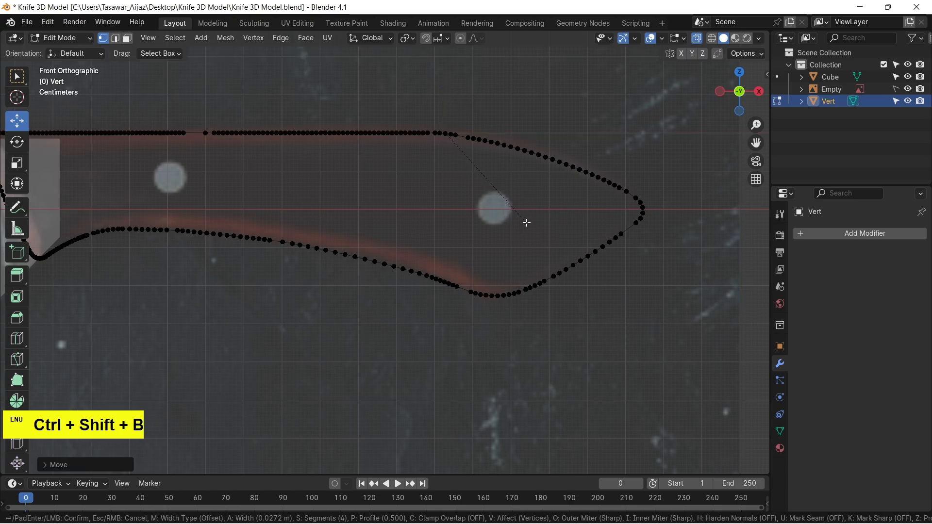
left_click(568, 285)
Fill the complete handle outline with a face, and return to Object Mode with X-ray turned off.
scroll(597, 306, "down", 2)
left_click_drag(470, 337, 491, 362, "alt+shift")
scroll(506, 333, "up", 1)
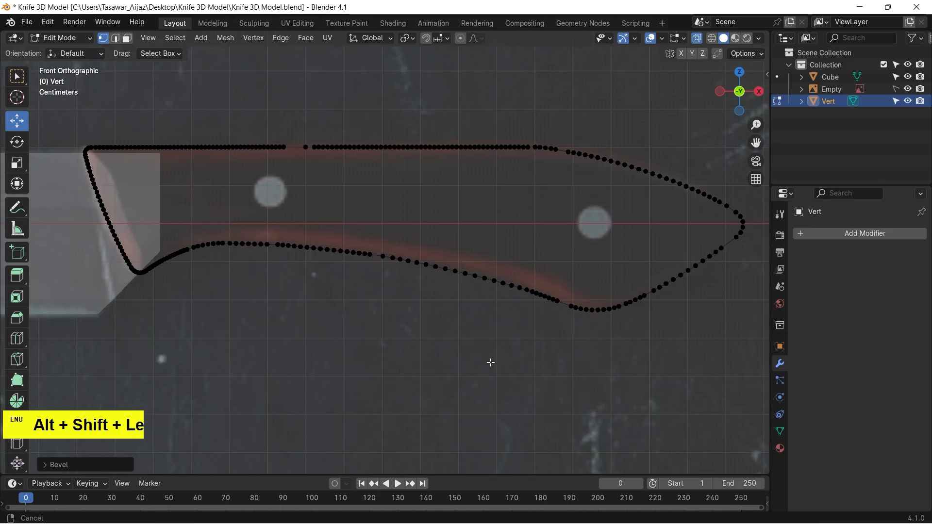
scroll(491, 363, "down", 1)
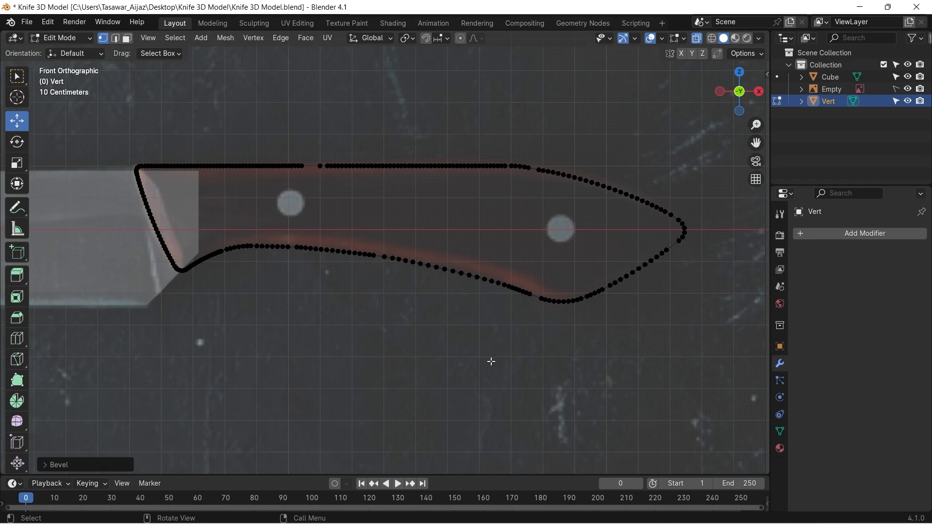
key("a")
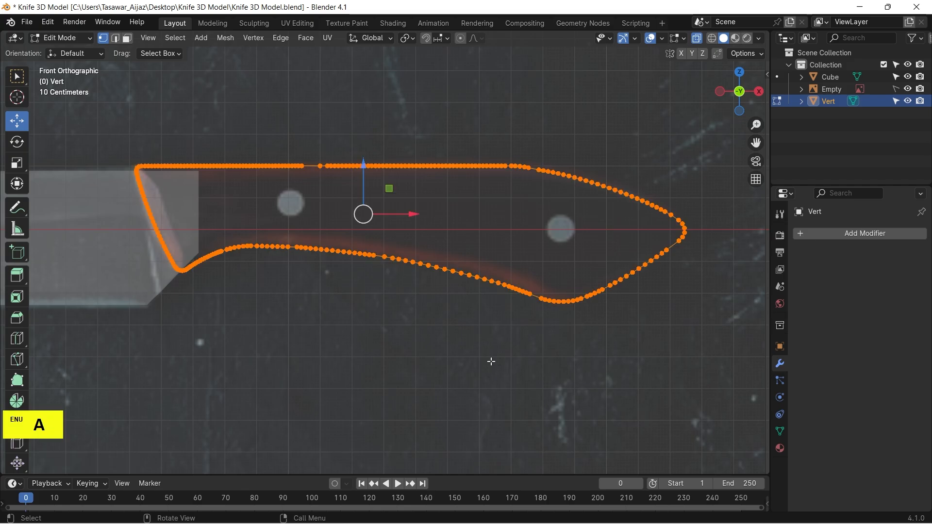
key("f")
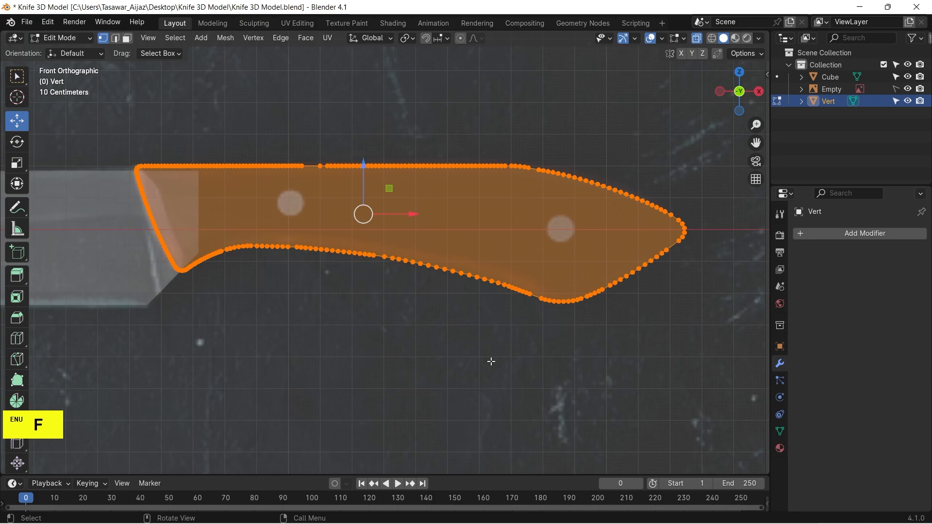
key("alt+z")
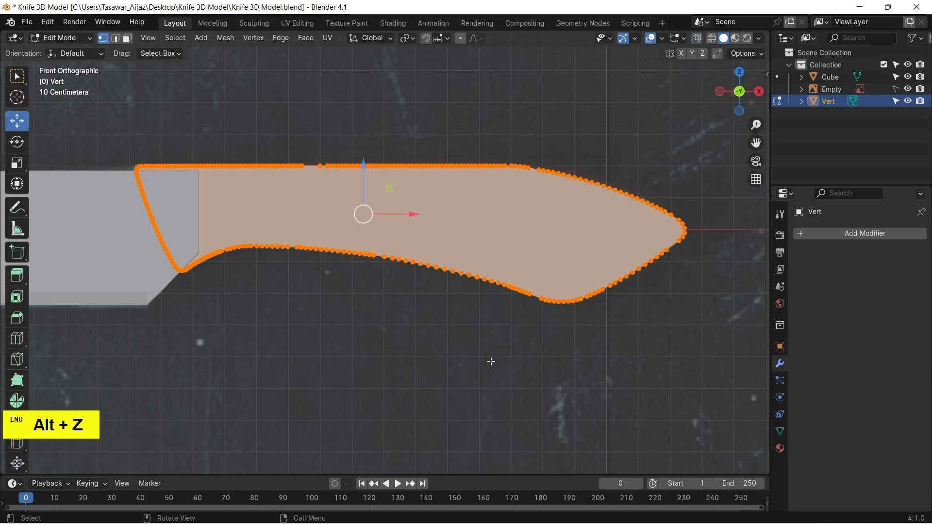
key("Tab")
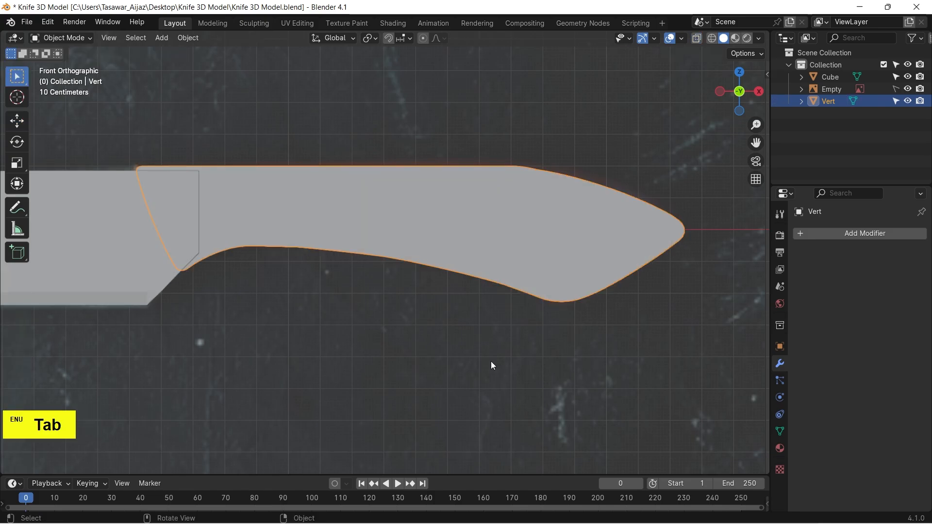
View the knife in perspective and hide the reference image Empty.
scroll(491, 362, "down", 2)
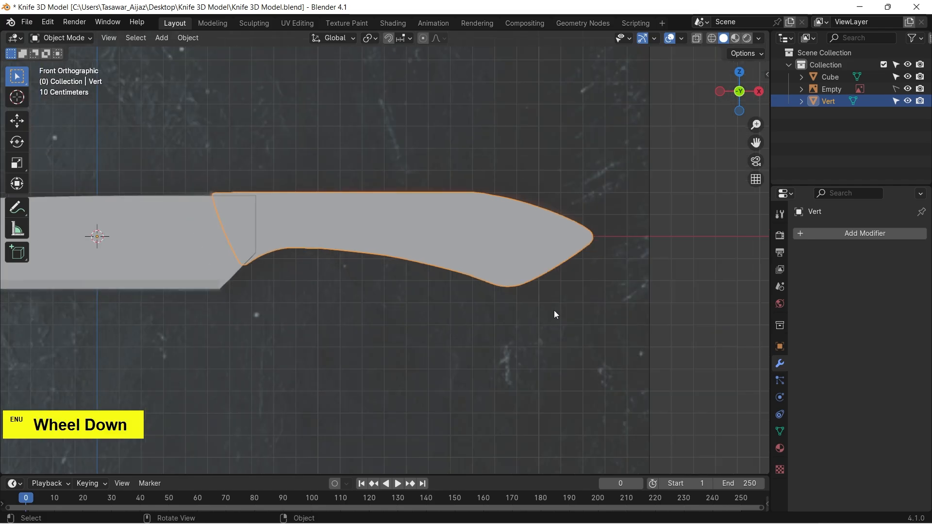
left_click_drag(631, 235, 591, 290, "alt")
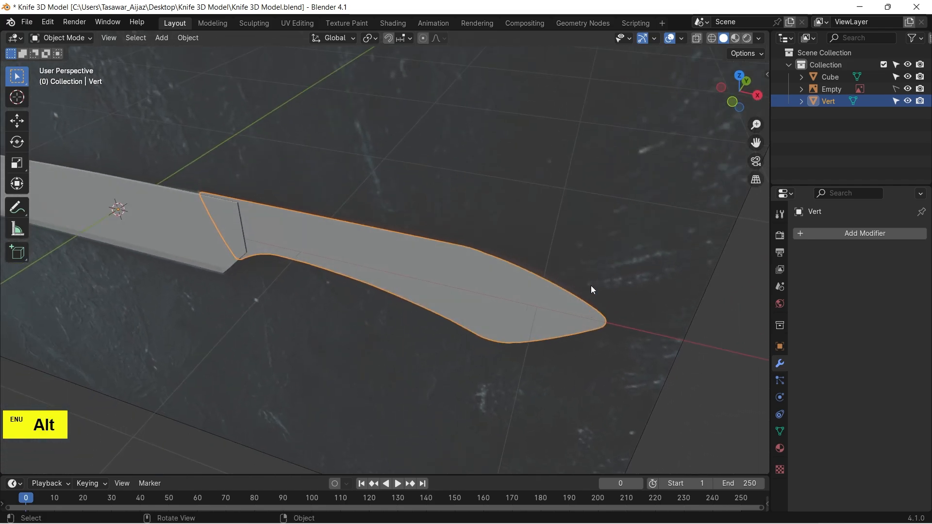
scroll(591, 289, "down", 1)
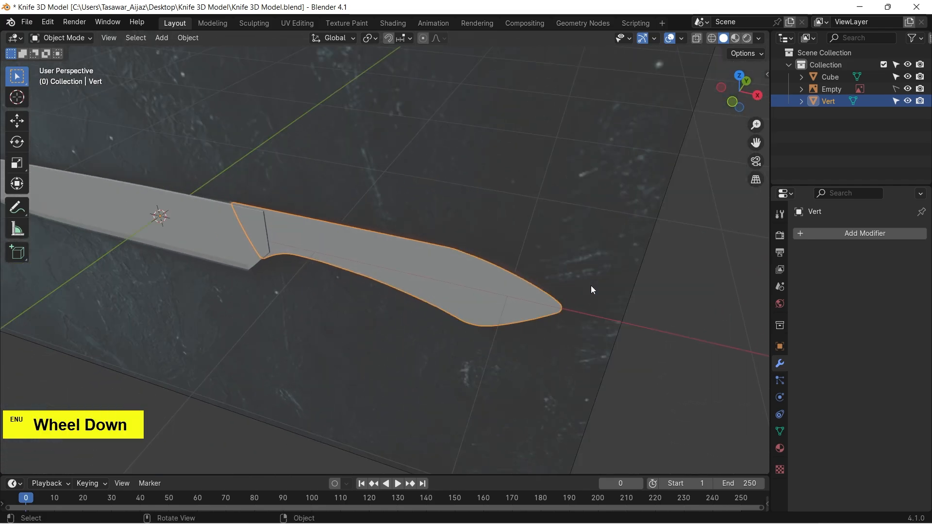
left_click(908, 90)
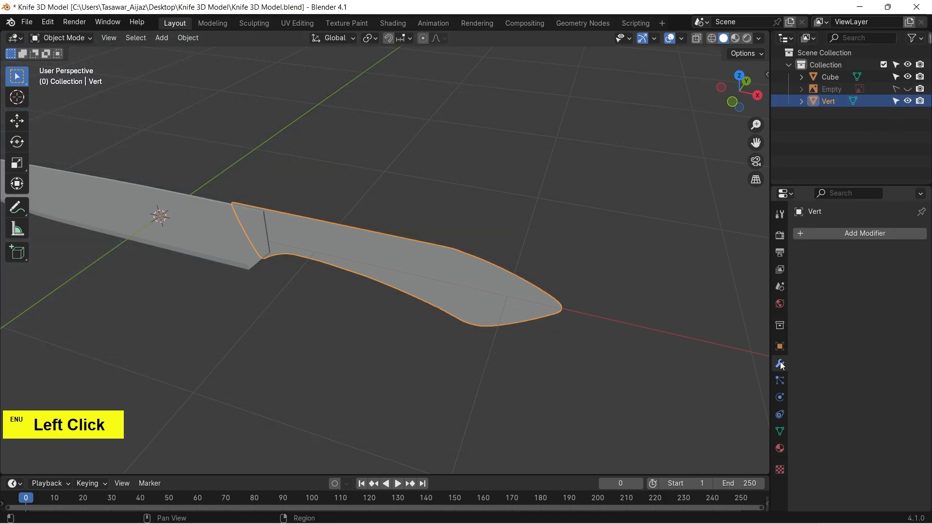
Add a Solidify modifier to the handle and set its thickness to 0.2 m.
left_click(867, 234)
mouse_move(869, 230)
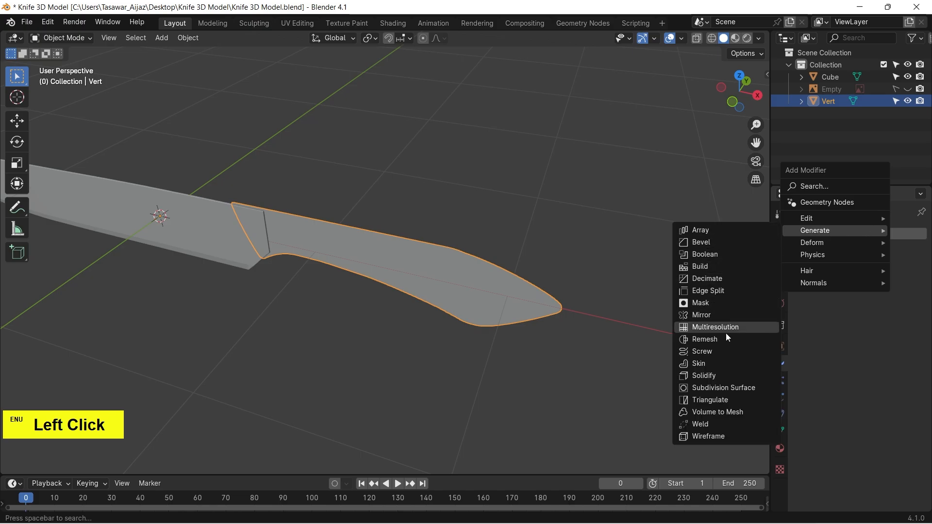
left_click(717, 374)
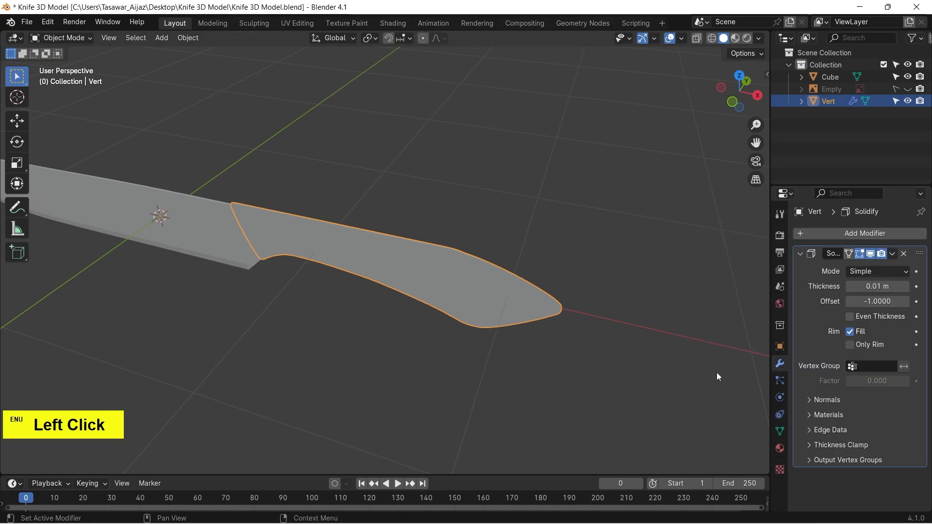
left_click(867, 288)
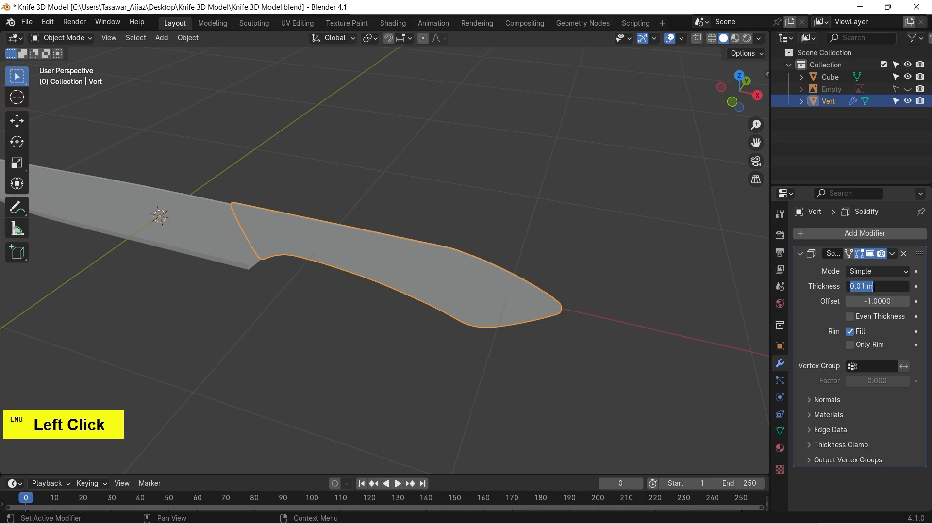
type("2")
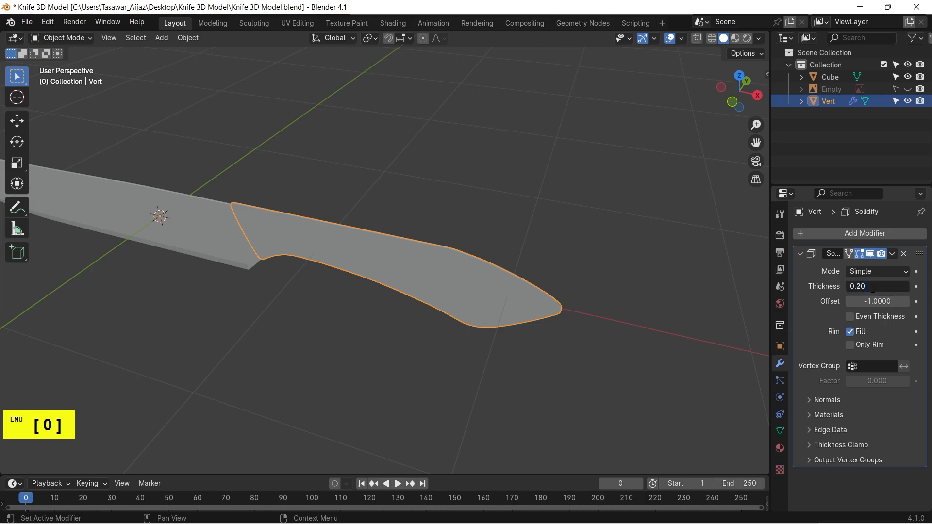
key("Return")
In top view, set the handle's origin to its geometry and move the handle along Y to centre its thickness on the blade.
key("KP_7")
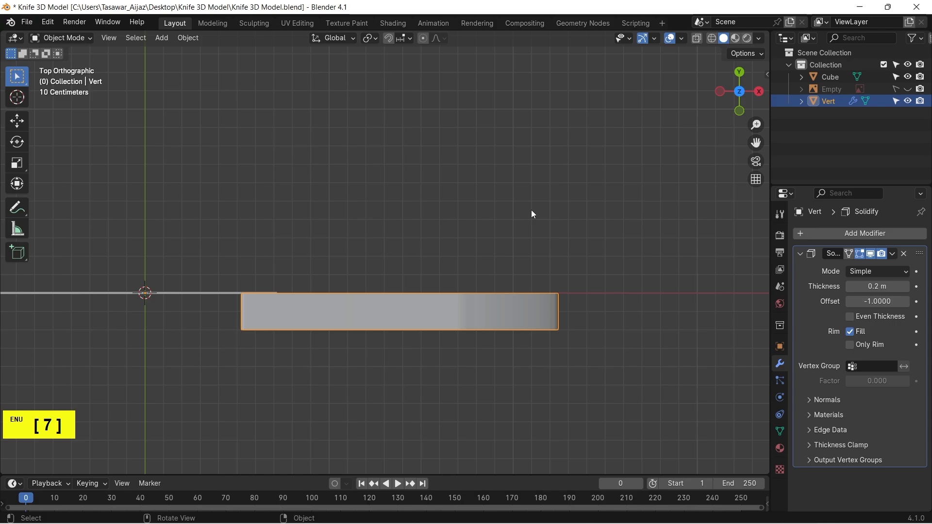
right_click(479, 308)
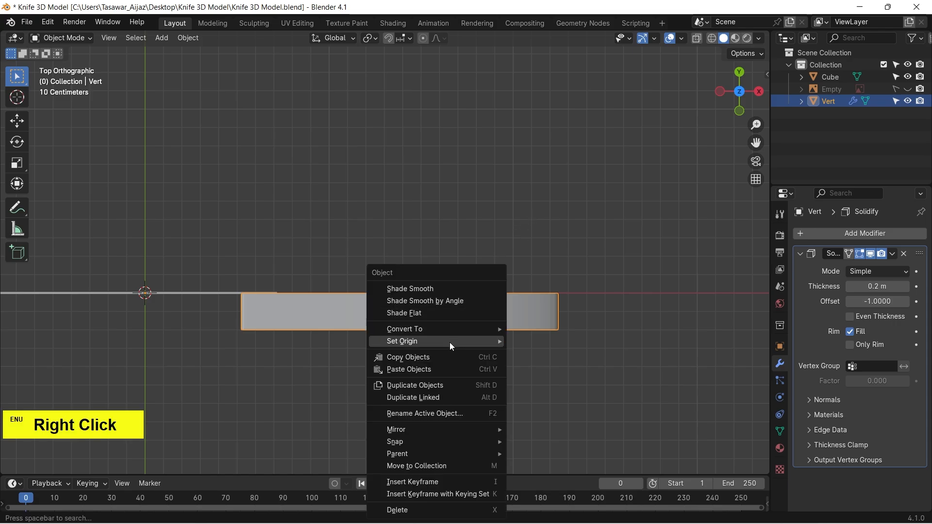
mouse_move(449, 343)
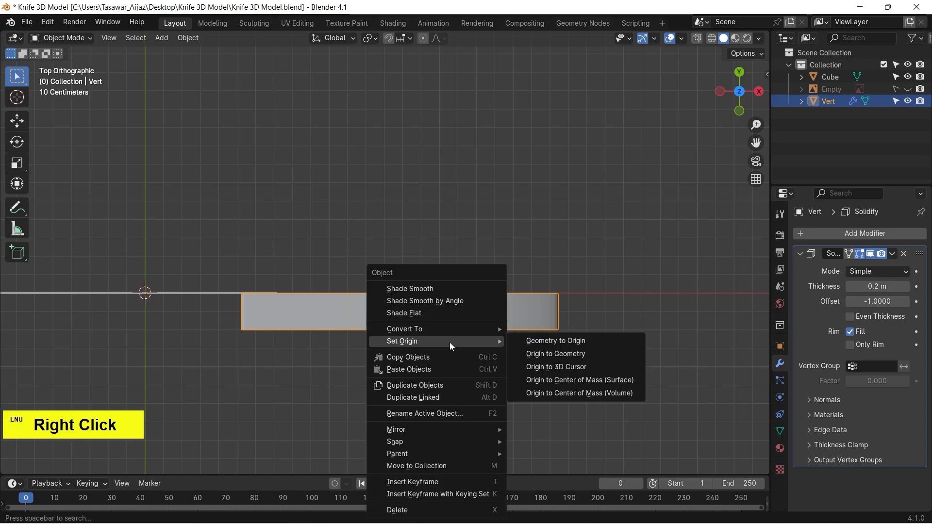
left_click(564, 354)
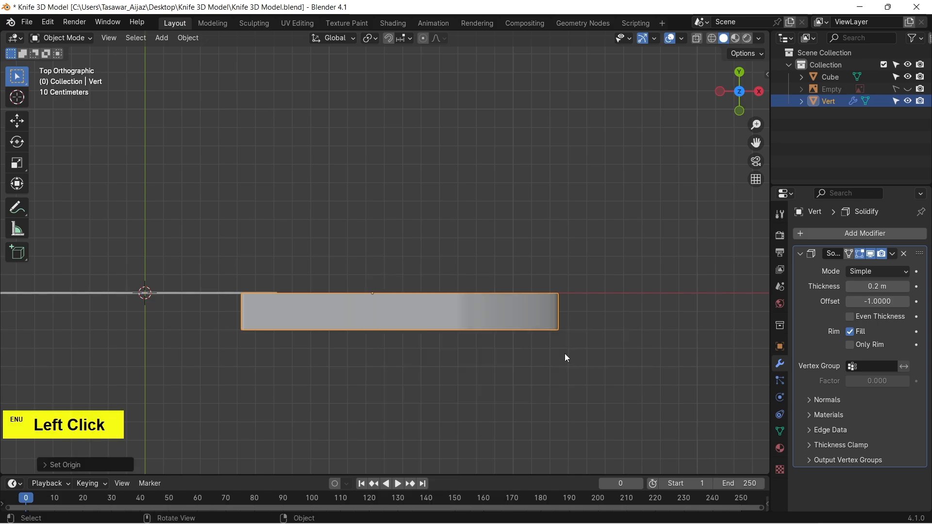
left_click(18, 121)
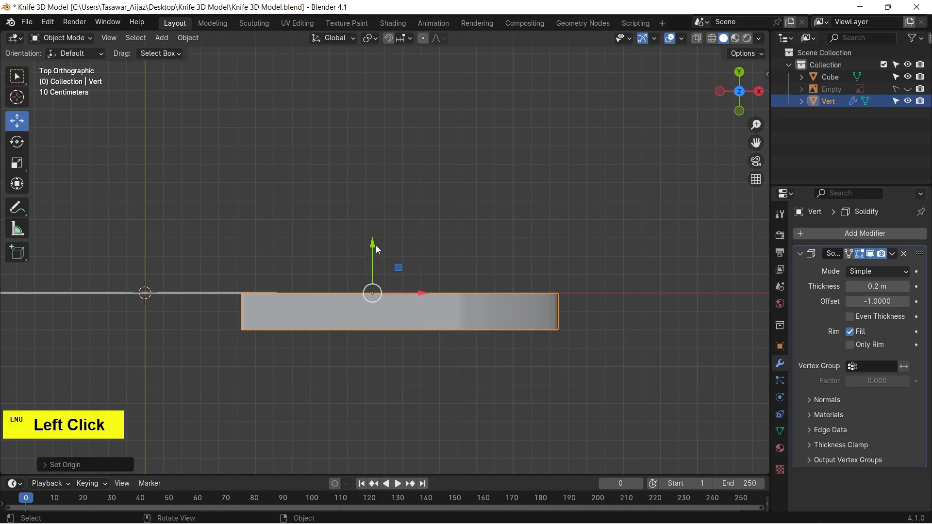
left_click_drag(377, 247, 371, 227)
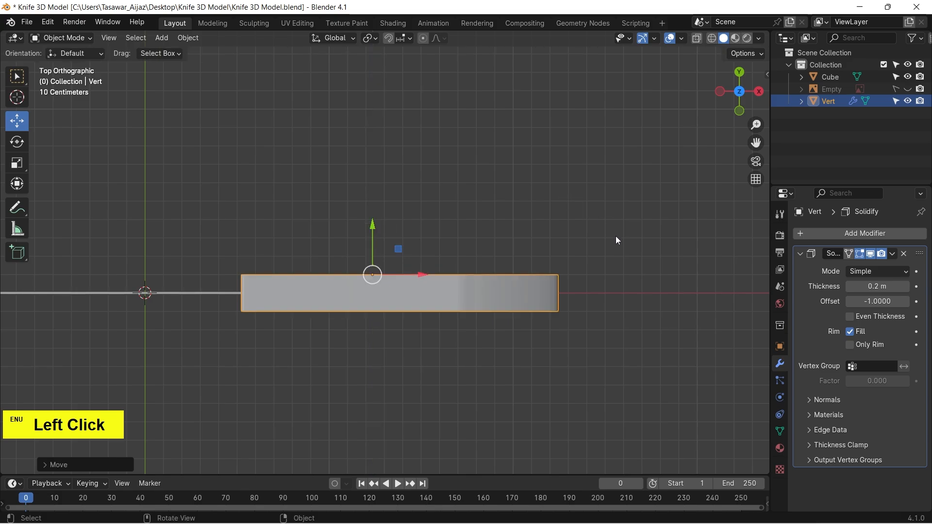
Collapse the Solidify settings and apply Shade Smooth by Angle to the handle.
left_click(800, 254)
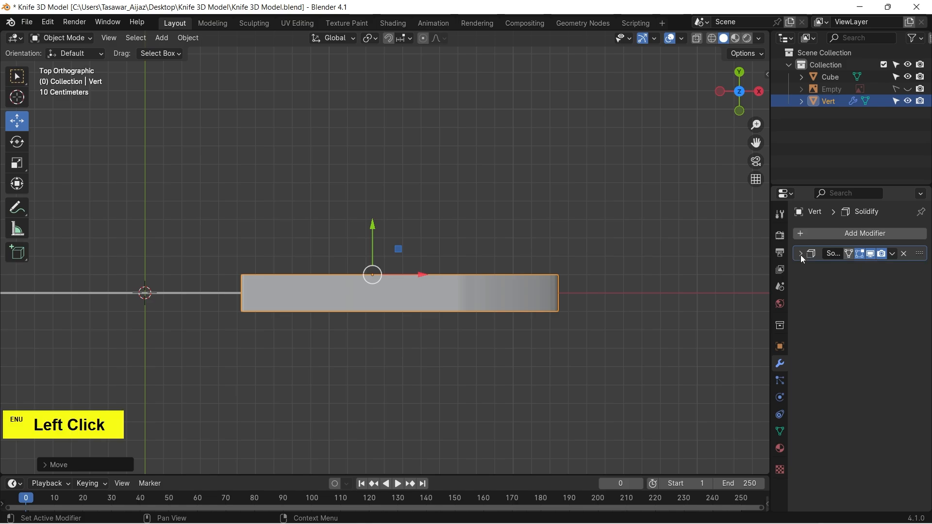
right_click(541, 296)
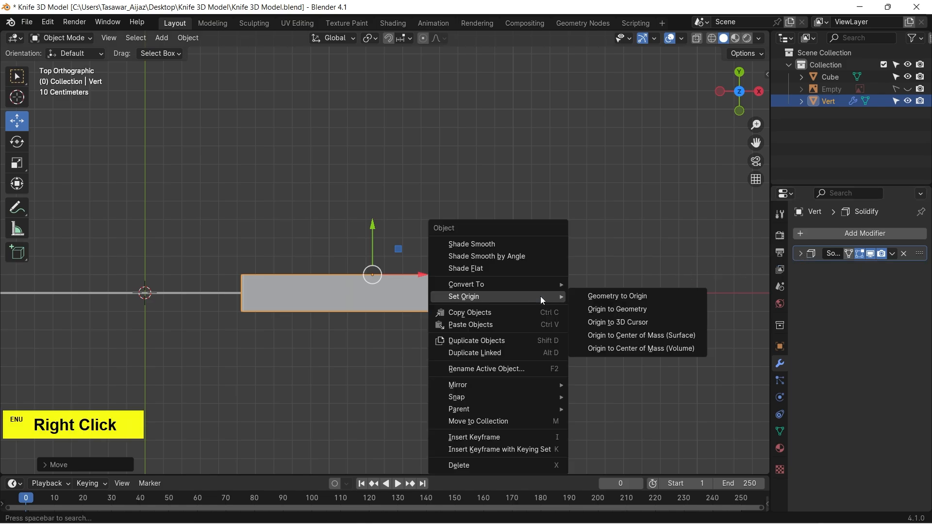
left_click(515, 256)
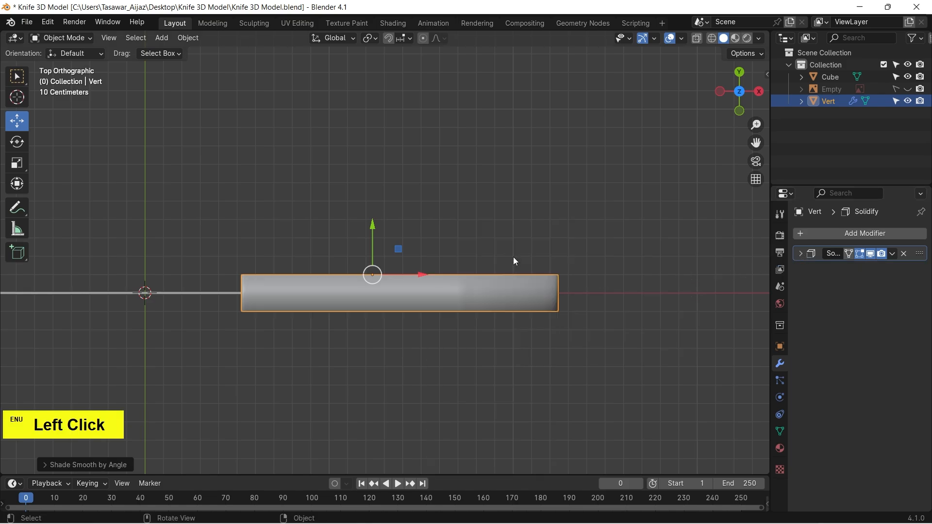
Add a Bevel modifier to the handle with an amount of 0.01 m, 3 segments and Harden Normals enabled.
left_click(860, 234)
mouse_move(859, 233)
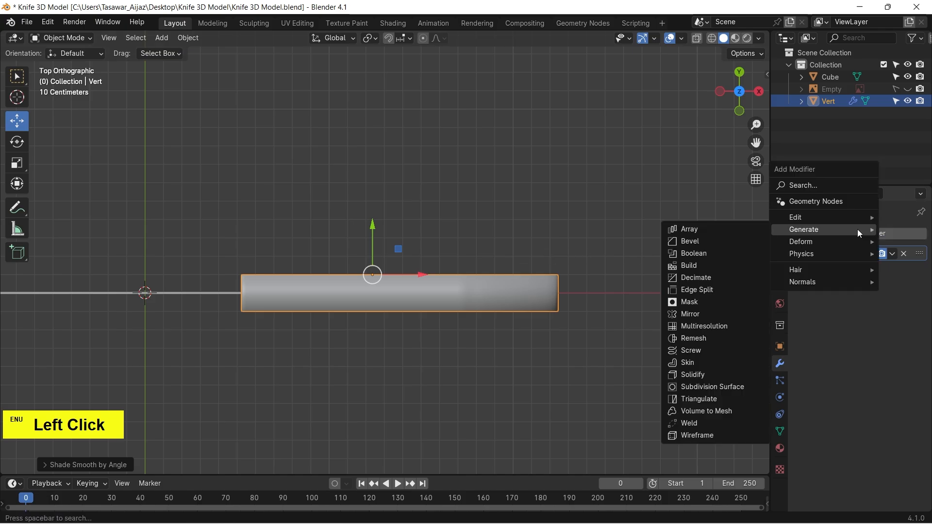
left_click(729, 243)
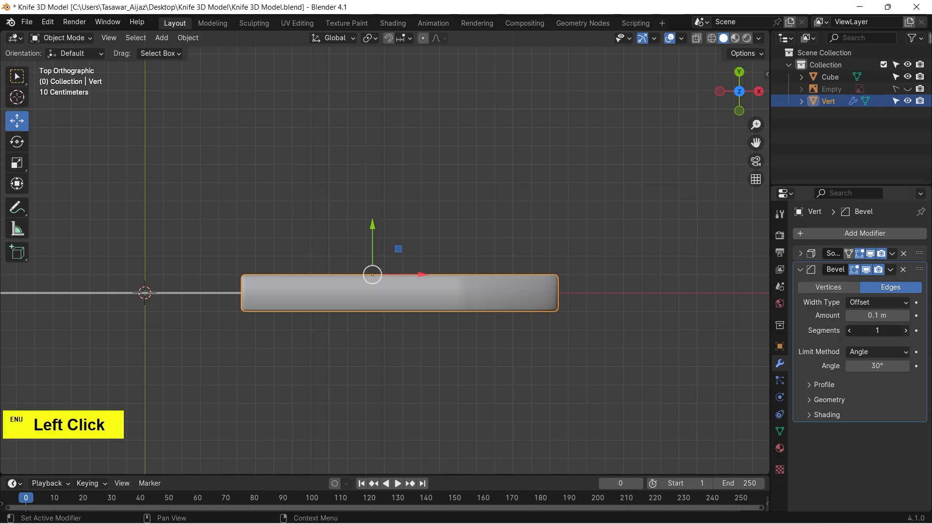
double_click(905, 331)
left_click(850, 330)
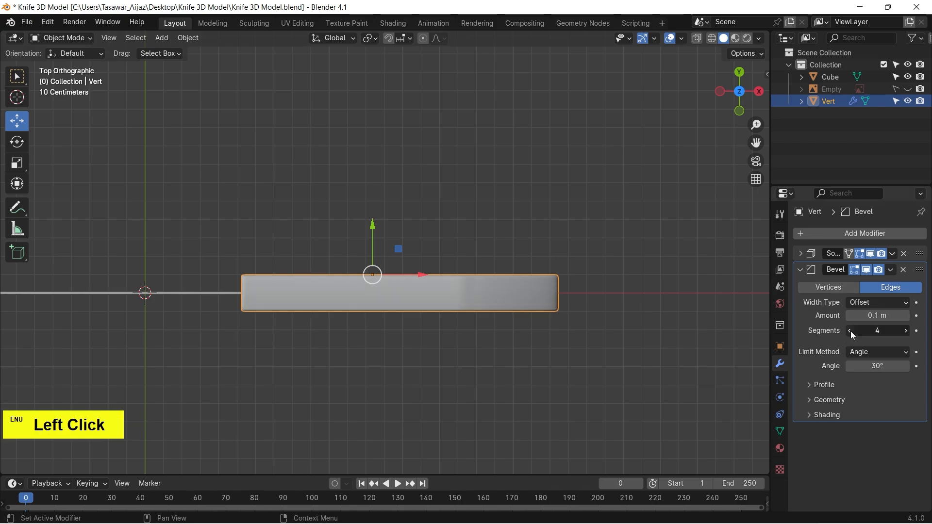
double_click(865, 315)
type("0.01")
key("Return")
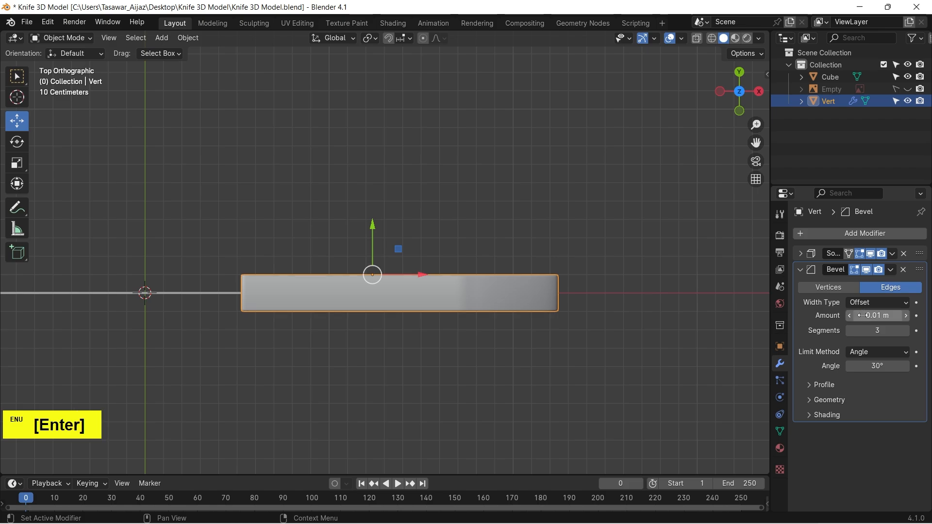
left_click(819, 416)
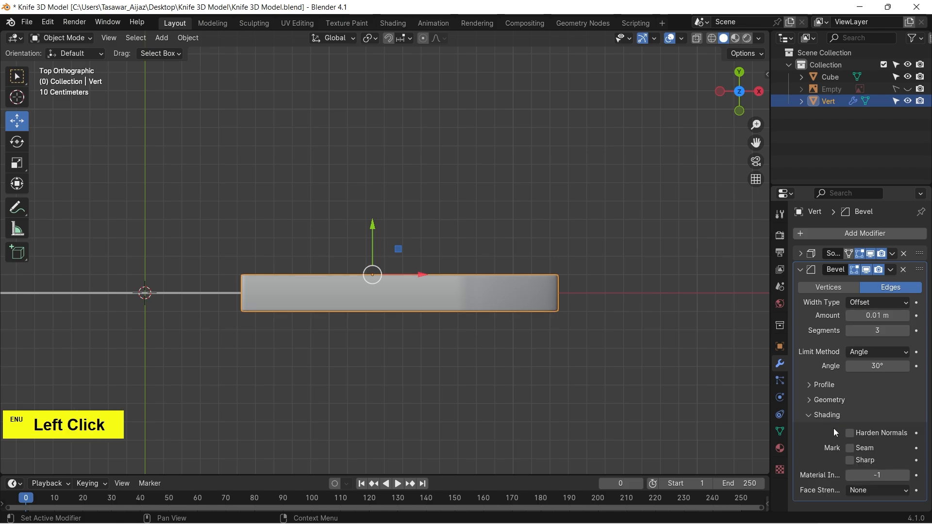
left_click(850, 433)
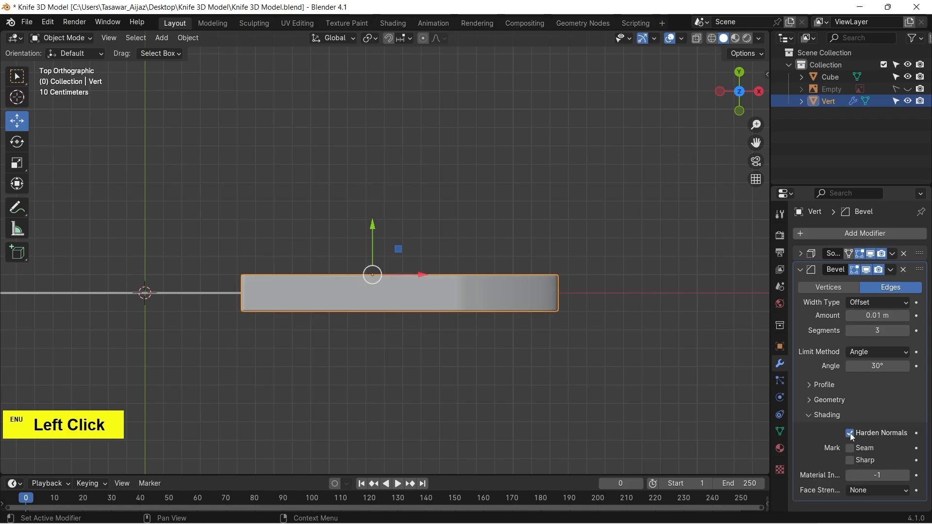
Apply the handle's Solidify modifier and its Bevel modifier.
left_click(893, 254)
left_click(849, 268)
left_click(893, 254)
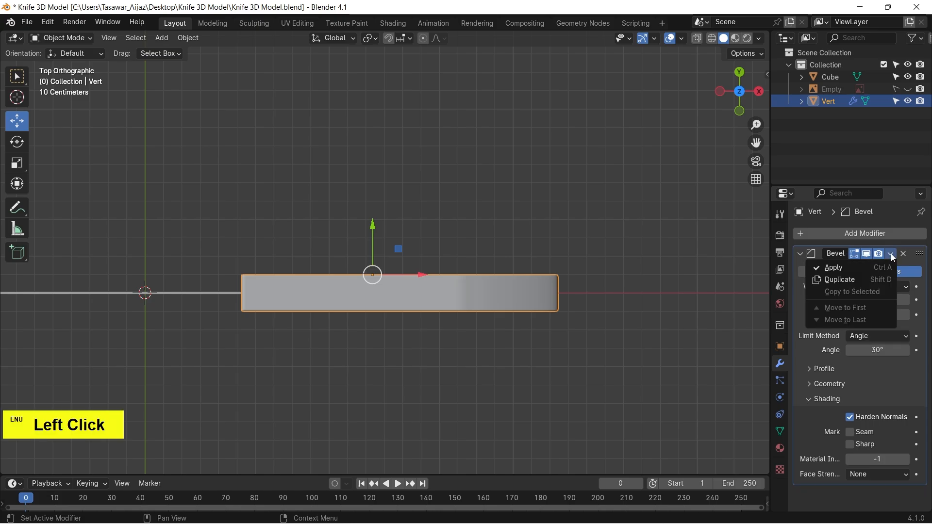
left_click(853, 264)
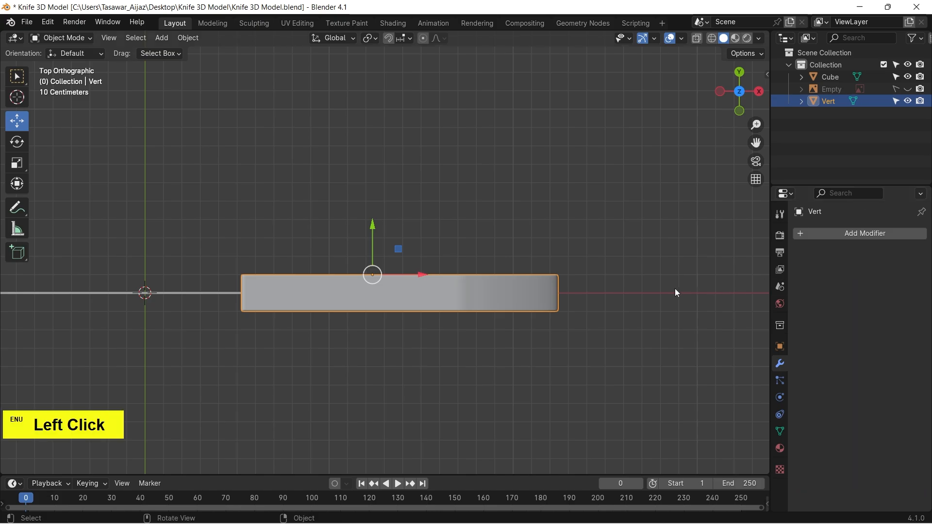
scroll(607, 330, "down", 2)
middle_click_drag(544, 372, 508, 281)
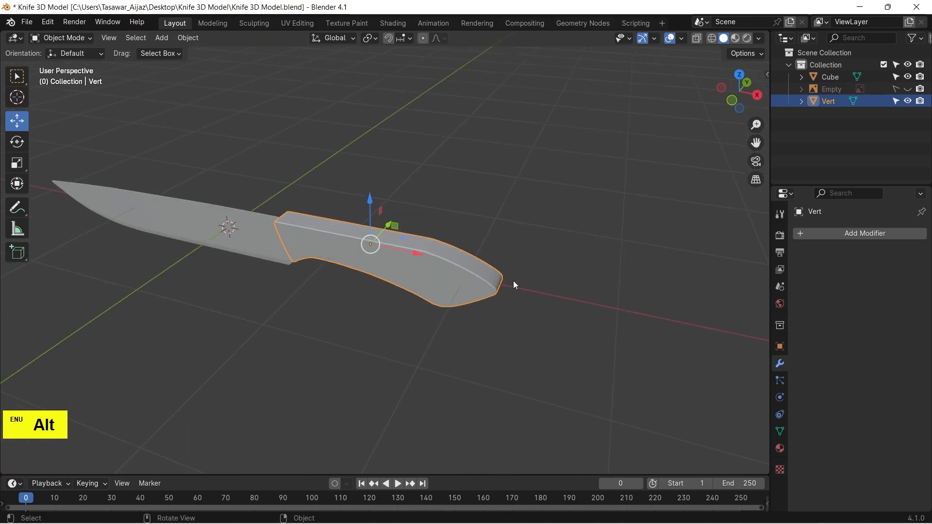
Add a cylinder in right view and rotate it 90° so its axis runs across the handle's thickness.
key("KP_3")
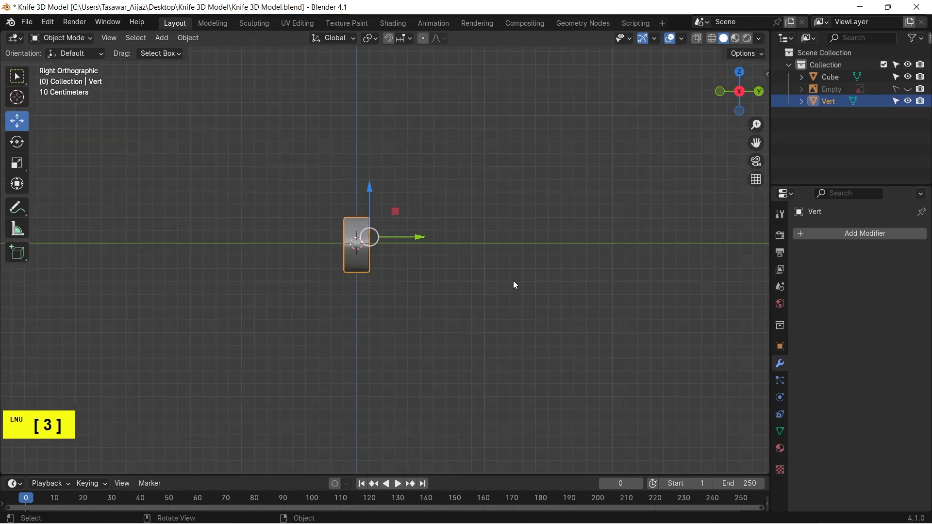
left_click(162, 38)
mouse_move(179, 52)
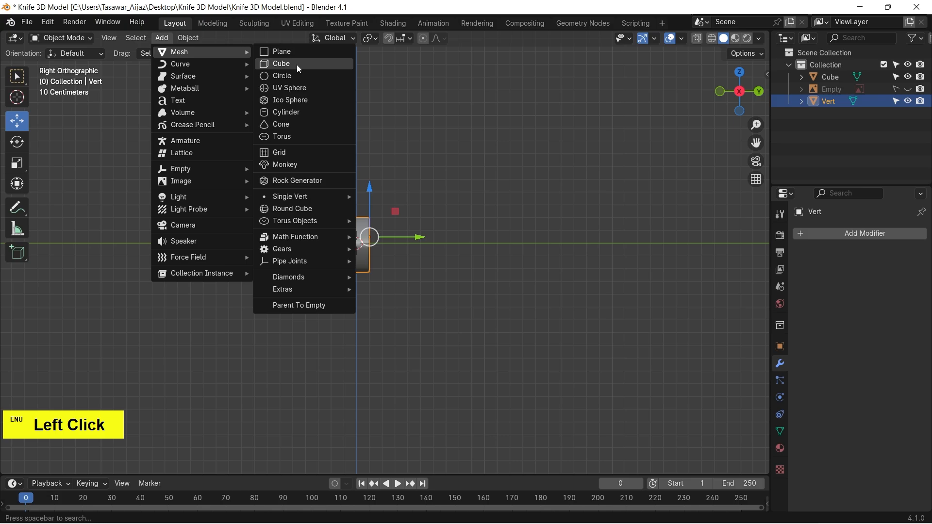
left_click(291, 113)
type("r")
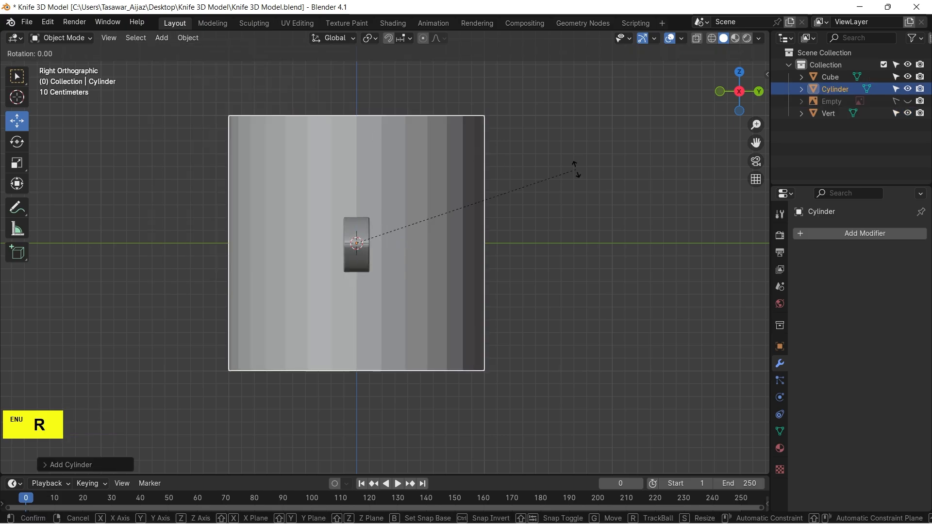
type("90")
key("Return")
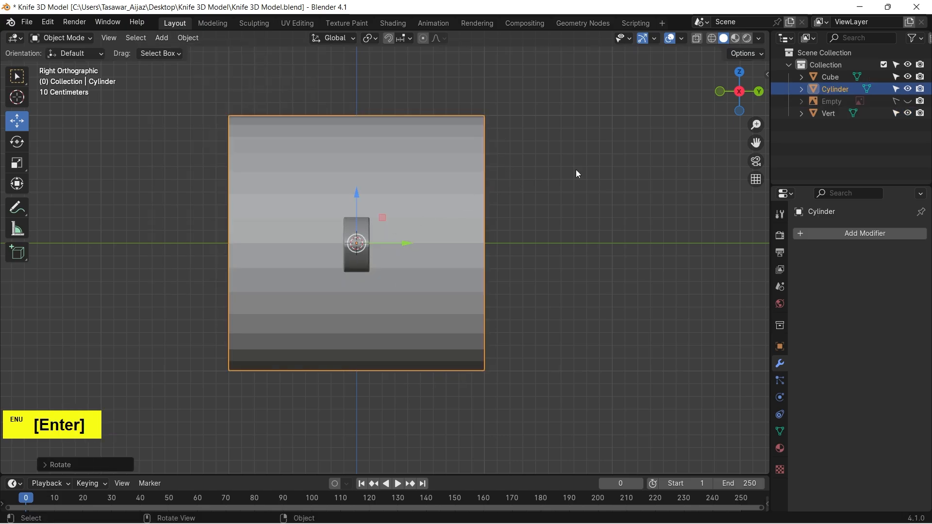
Enter Edit Mode on the cylinder and show the reference image Empty in front view with X-ray on.
key("Tab")
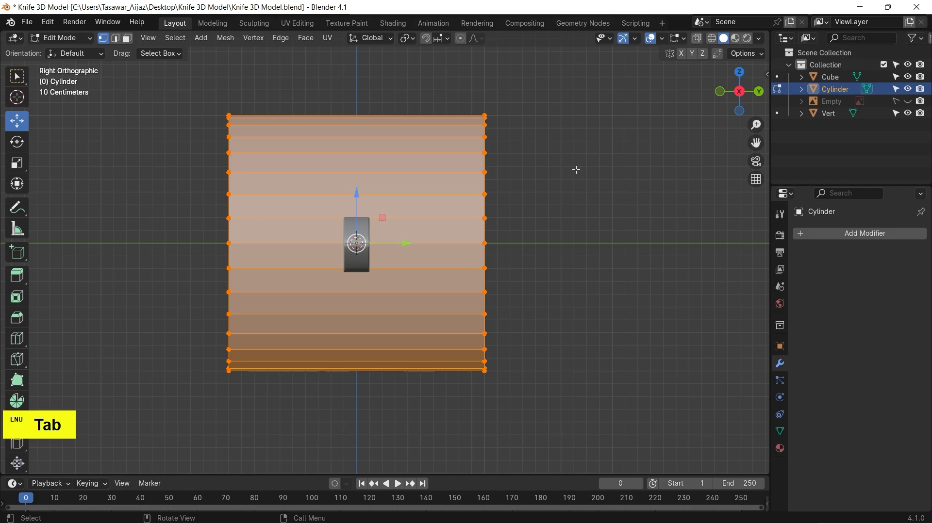
left_click(908, 101)
key("KP_1")
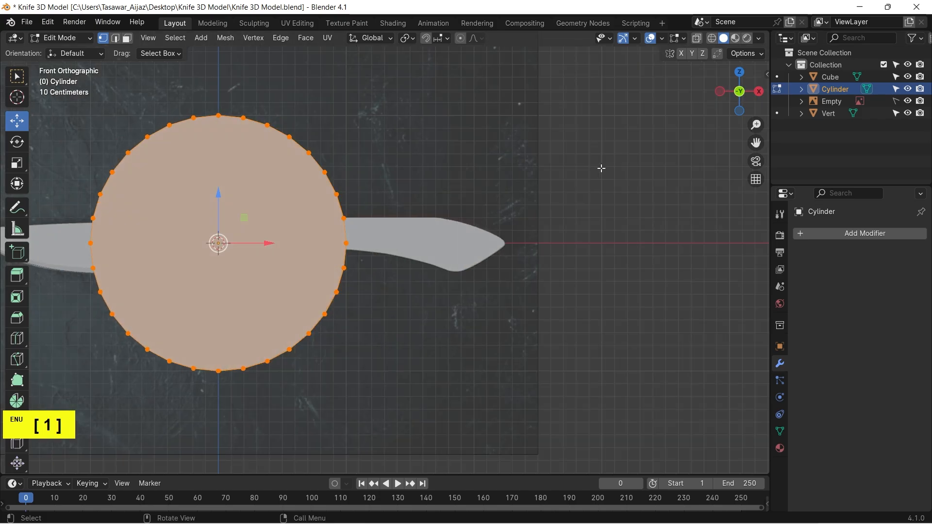
scroll(489, 195, "down", 2)
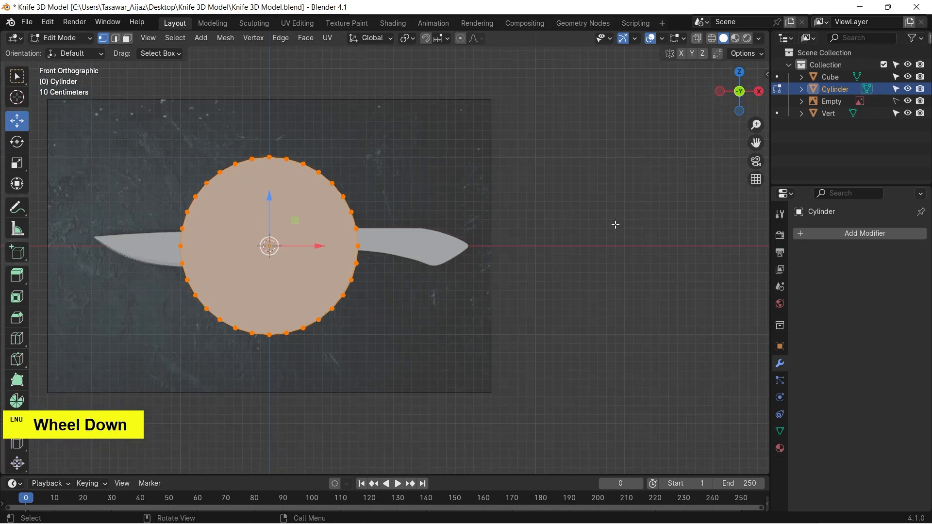
key("alt+z")
scroll(521, 243, "up", 2)
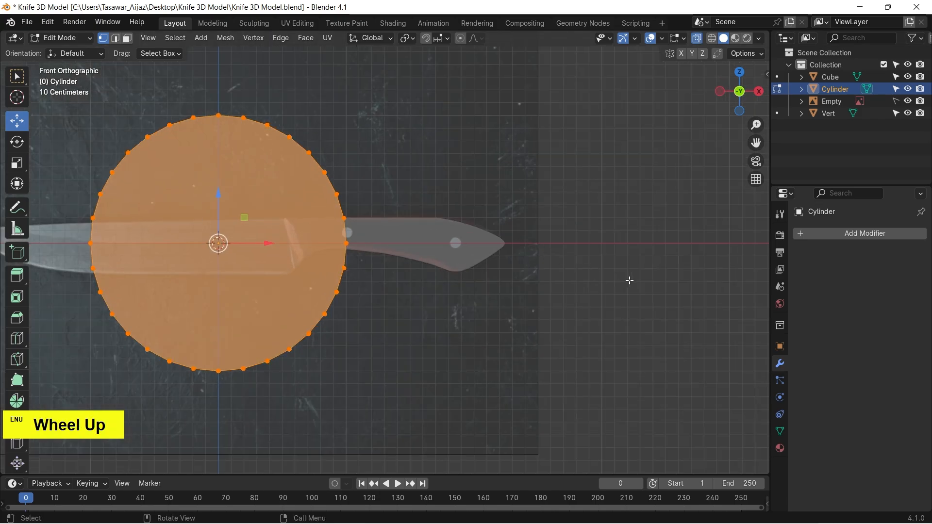
Shrink the cylinder's mesh and move it over the front rivet of the handle in the reference image.
key("s")
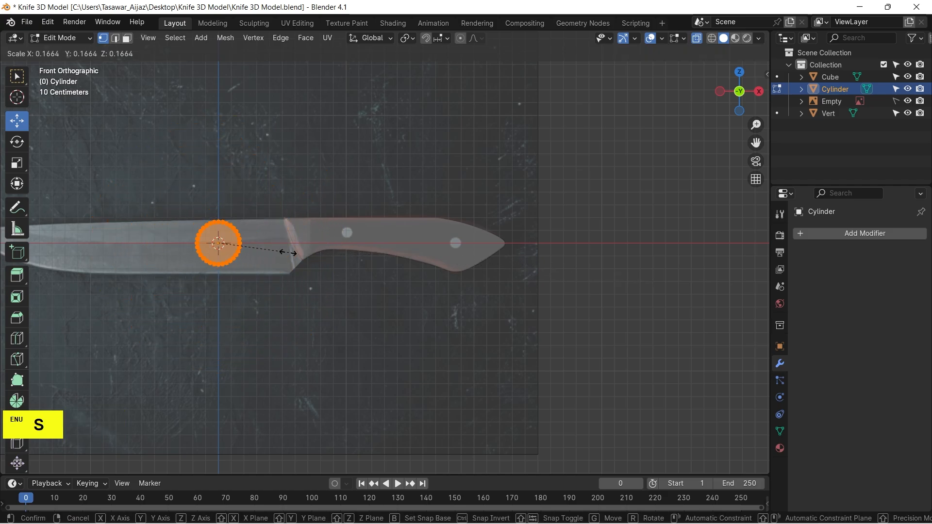
left_click(254, 246)
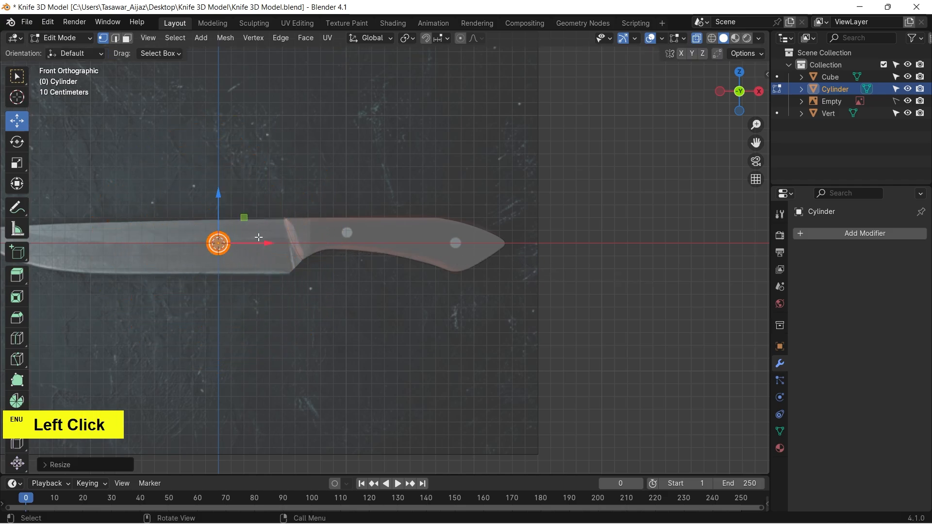
scroll(335, 249, "up", 2)
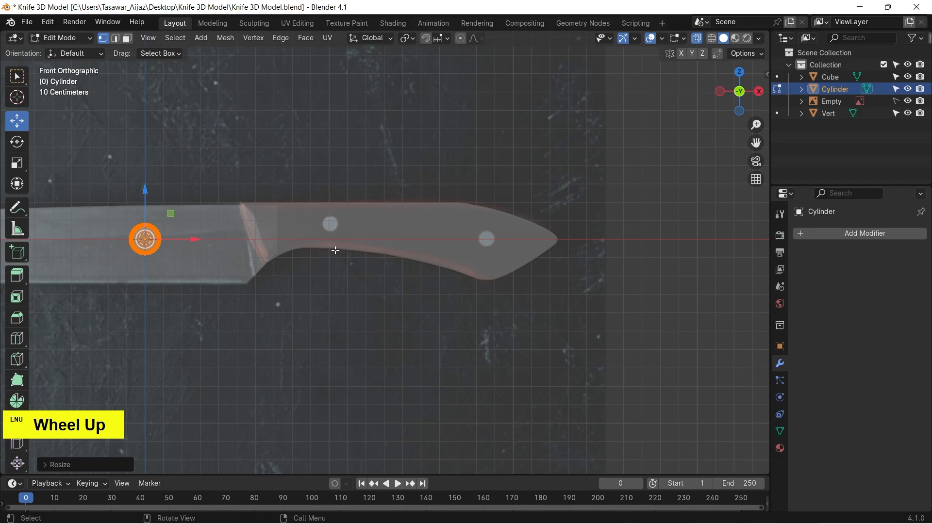
left_click_drag(333, 248, 495, 278, "alt+shift")
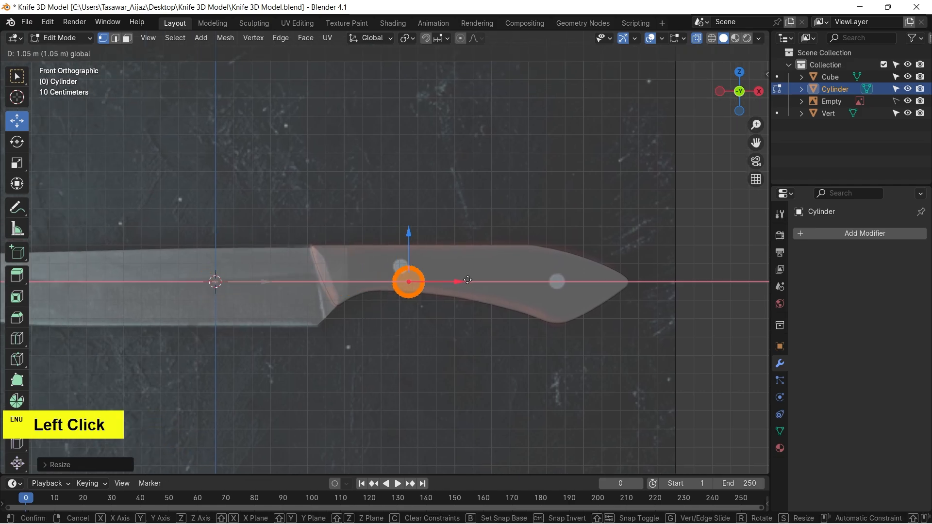
scroll(448, 279, "up", 4)
left_click_drag(433, 263, 440, 234)
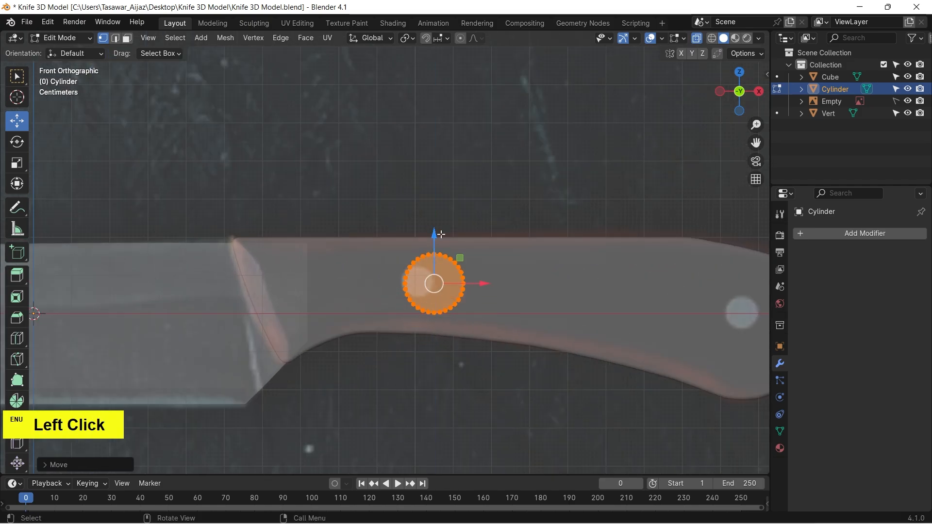
left_click_drag(484, 280, 473, 286)
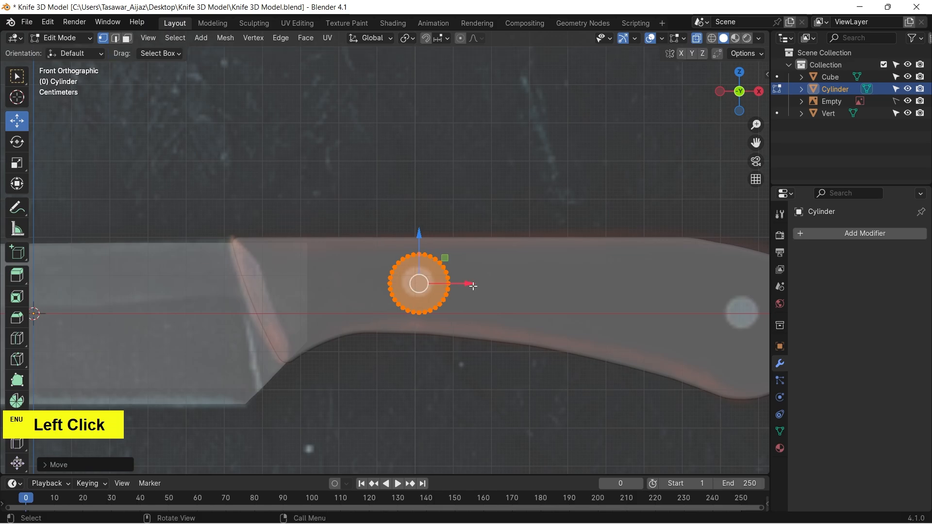
Scale the cylinder by about 0.6 to match the front rivet's size and fine-tune its centring along X.
key("s")
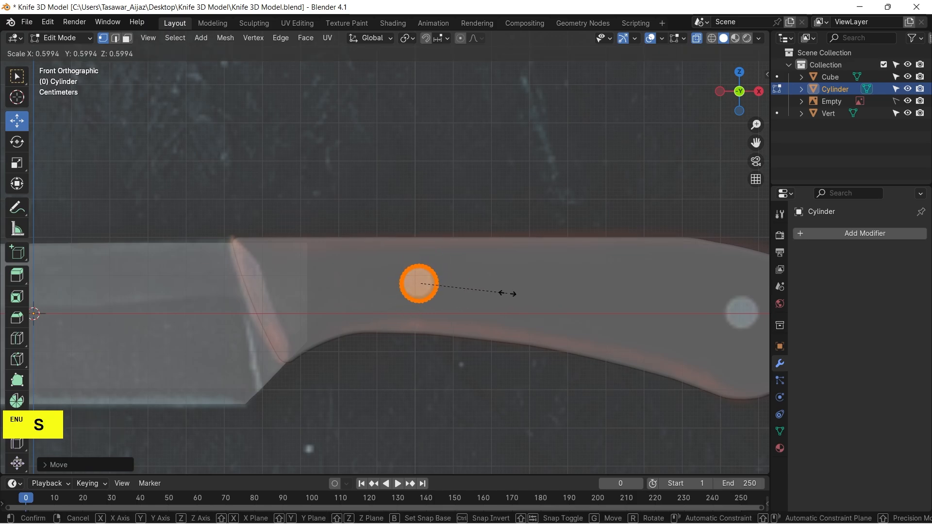
left_click(507, 294)
left_click_drag(479, 287, 479, 286)
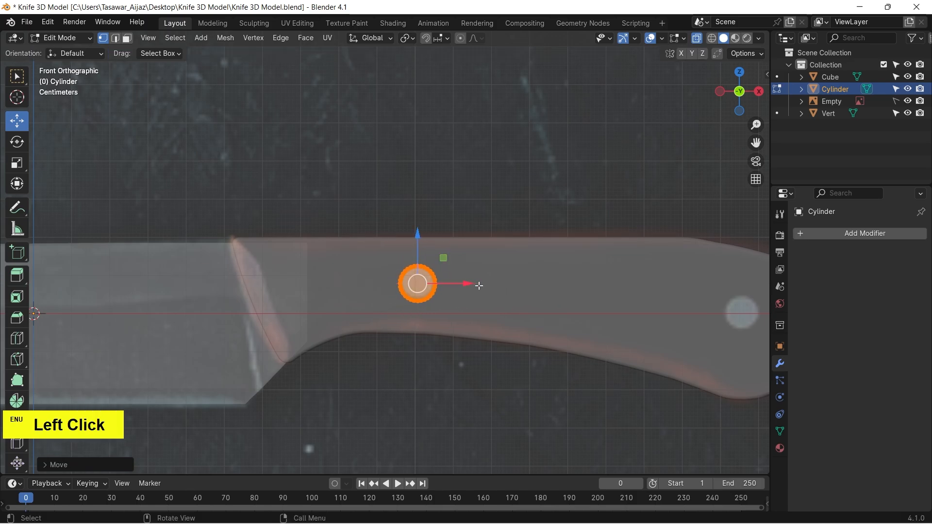
Stretch the cylinder along Y in top view until both ends protrude slightly beyond the handle's faces.
key("KP_7")
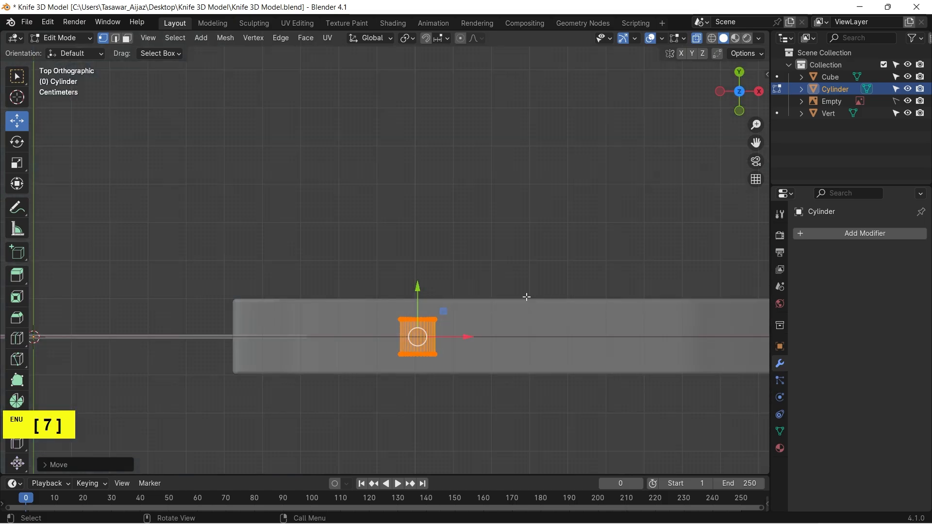
key("s")
key("y")
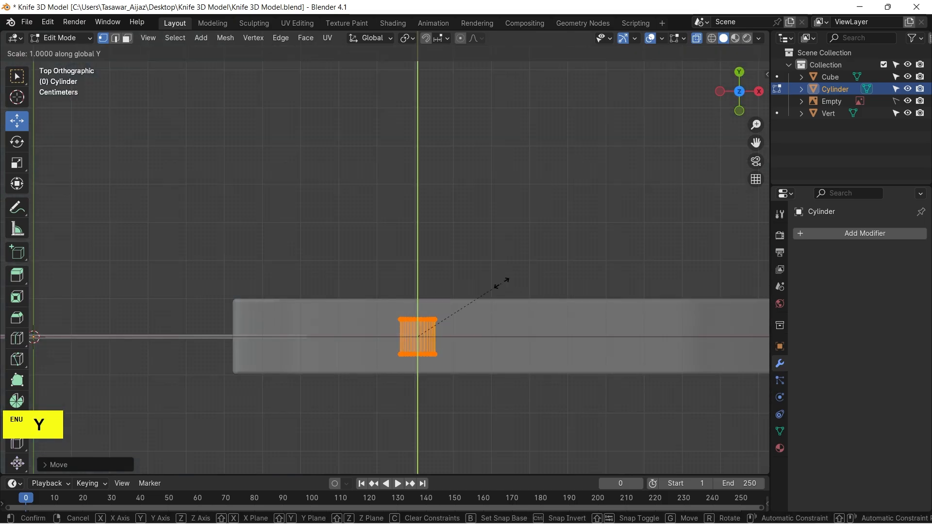
left_click(635, 258)
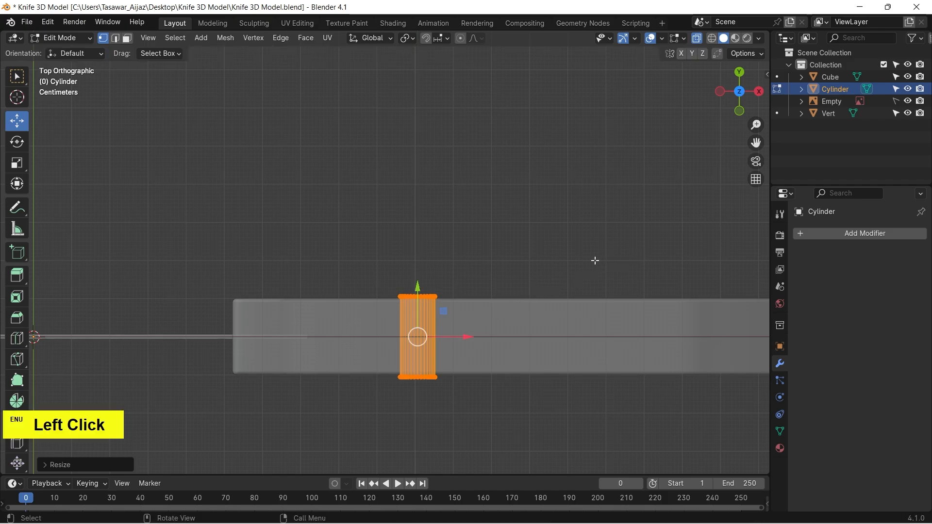
key("s")
key("y")
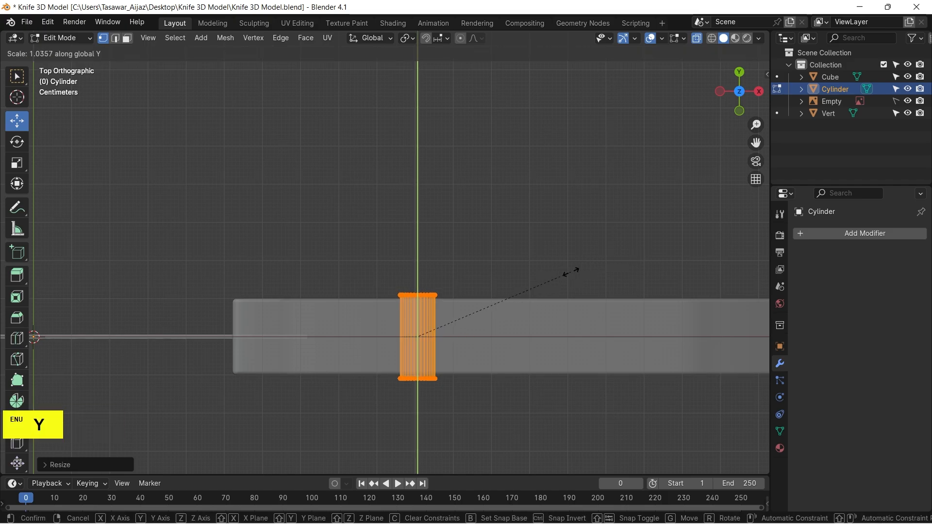
left_click(537, 276)
Duplicate the rivet onto the rear rivet in front view, about 0.84 m along X and -0.08 m along Z, and return to Object Mode.
key("KP_1")
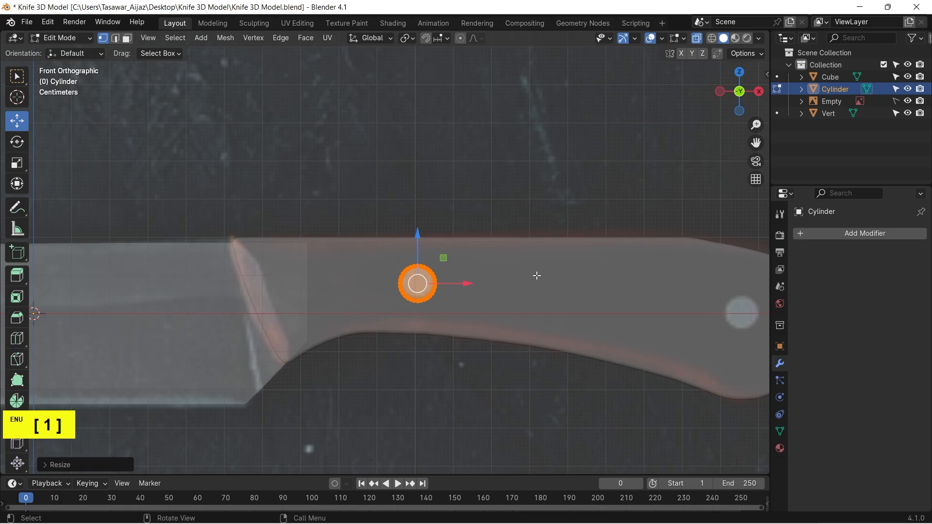
scroll(554, 277, "down", 2)
left_click_drag(556, 278, 474, 267, "alt+shift")
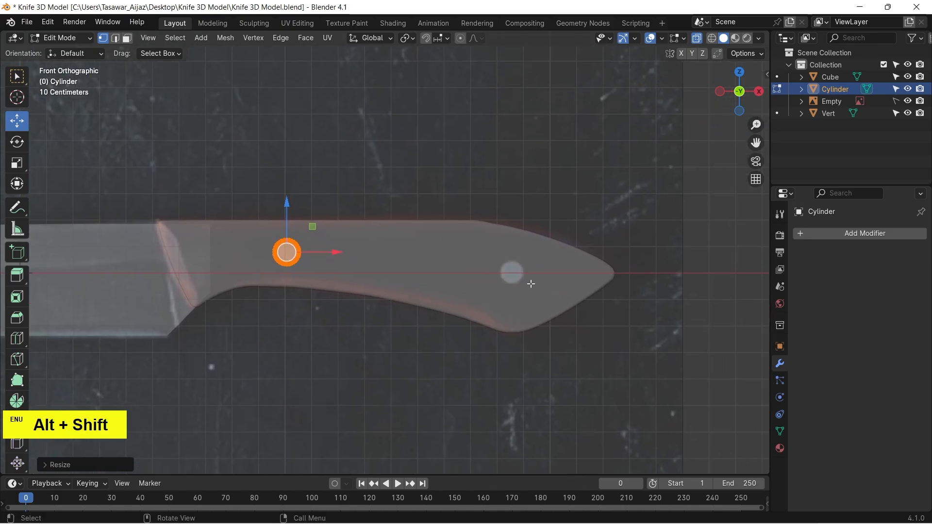
key("shift+d")
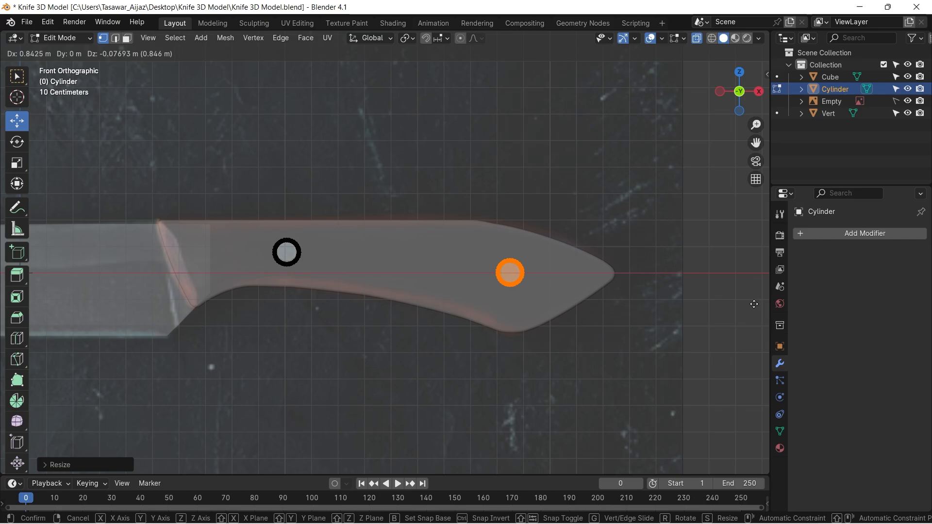
left_click(755, 304)
key("Tab")
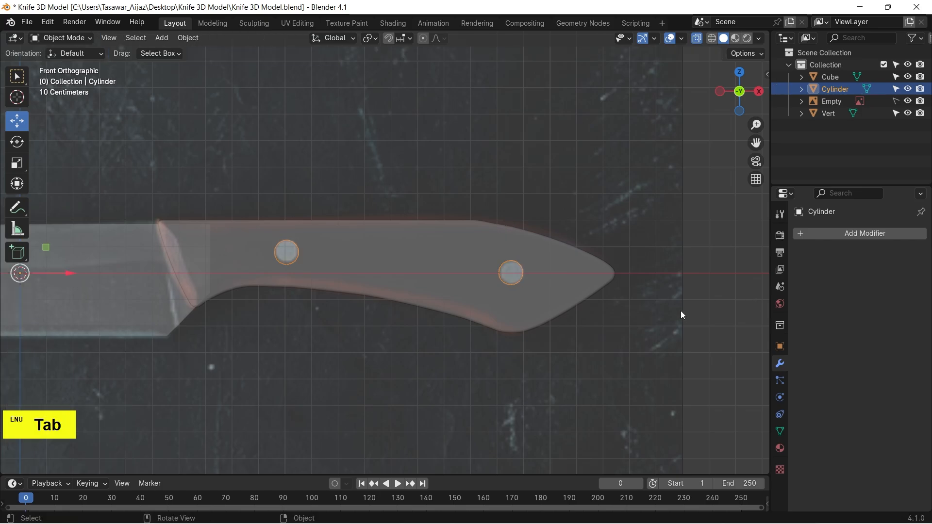
Turn off X-ray and delete the reference image Empty.
scroll(680, 311, "down", 2)
key("alt+z")
scroll(676, 311, "down", 1)
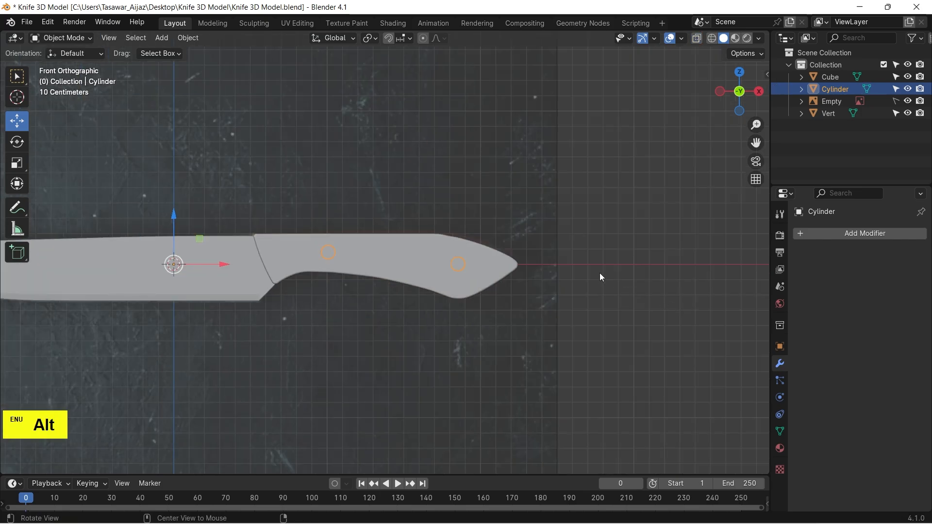
left_click_drag(597, 273, 552, 300, "alt")
scroll(542, 301, "up", 1)
scroll(537, 305, "up", 1)
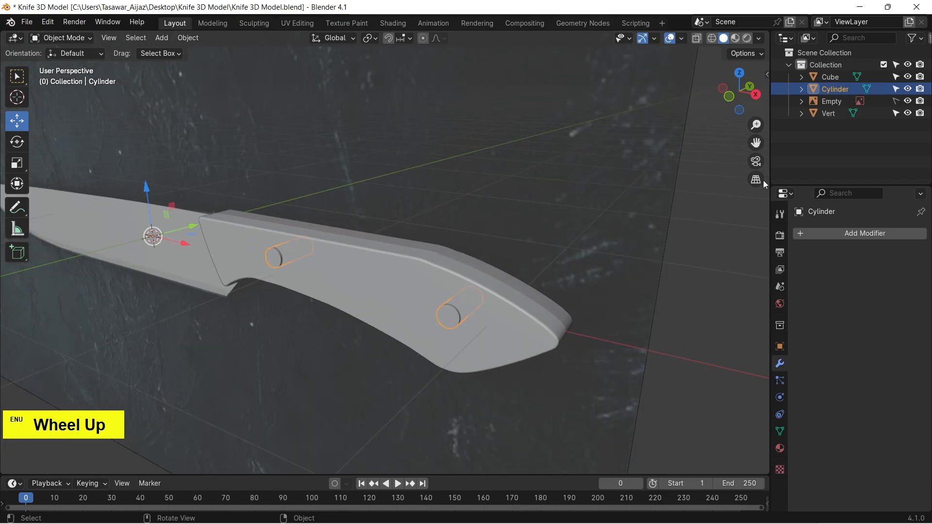
left_click(831, 101)
key("Delete")
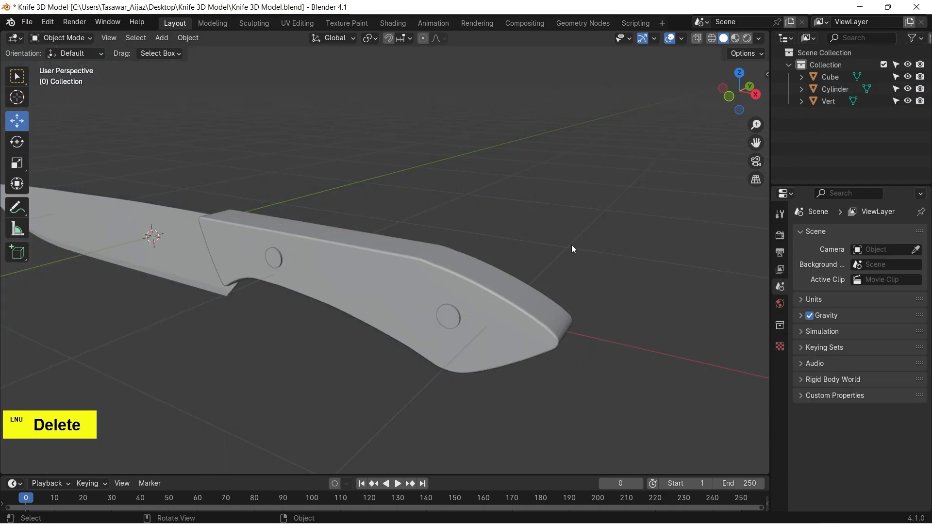
Add a Bevel modifier to the rivets with 3 segments and an amount of 0.01 m.
left_click(455, 320)
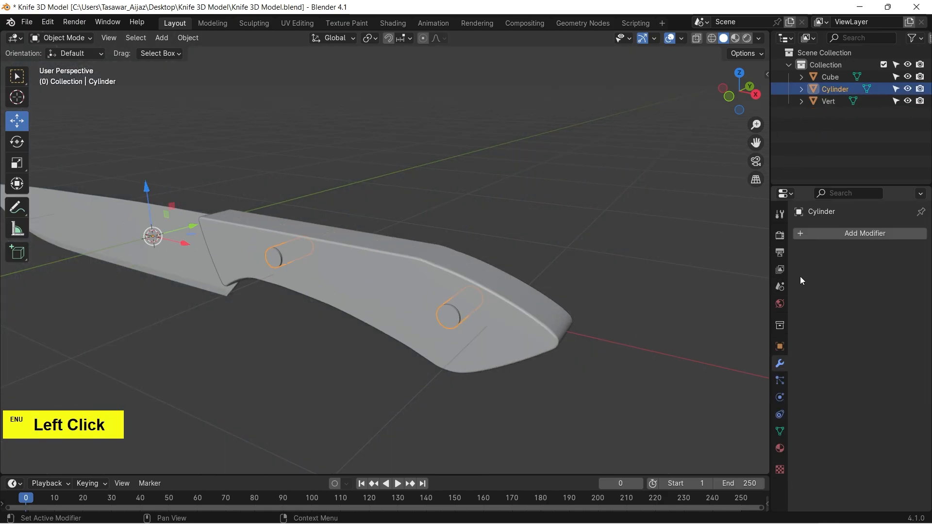
left_click(874, 241)
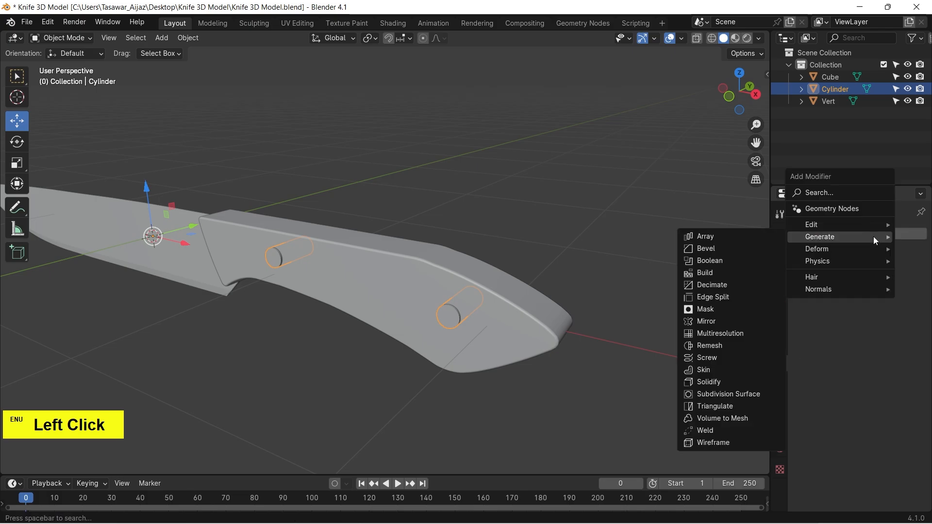
left_click(719, 248)
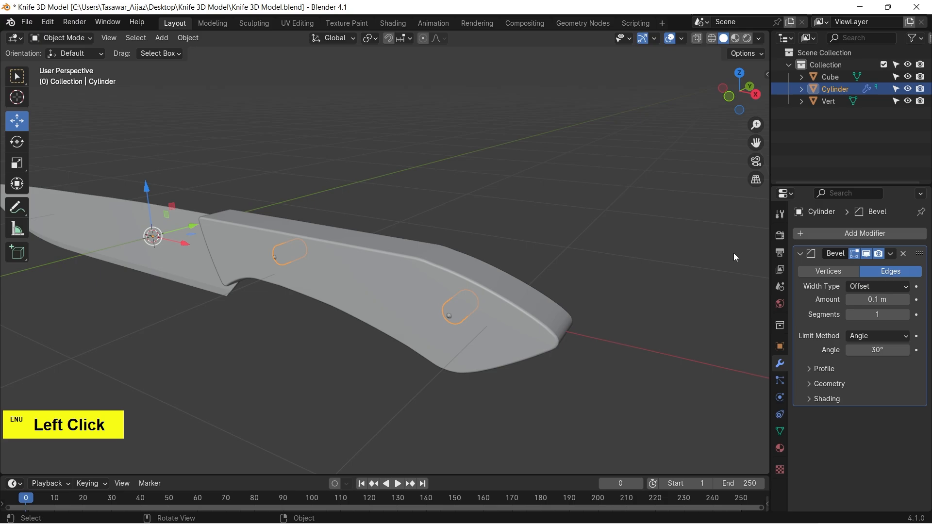
double_click(907, 314)
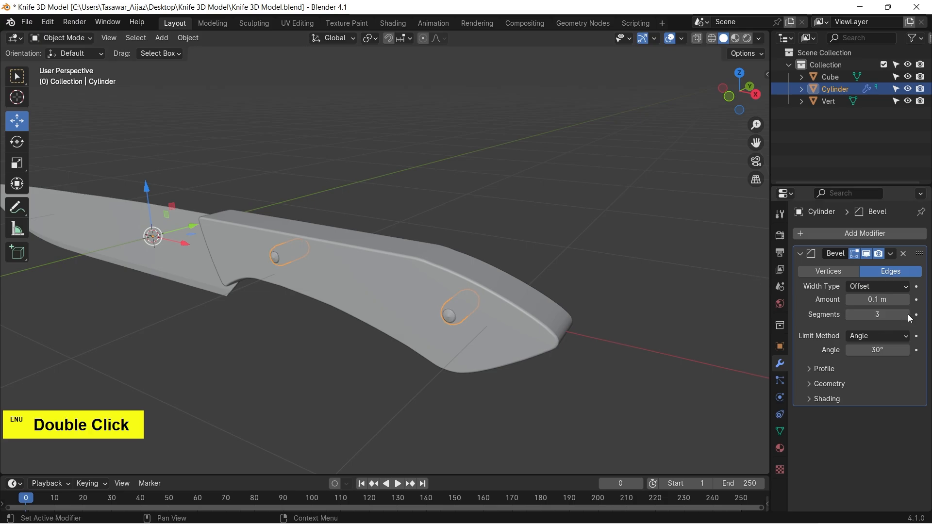
left_click(872, 301)
type("0.0")
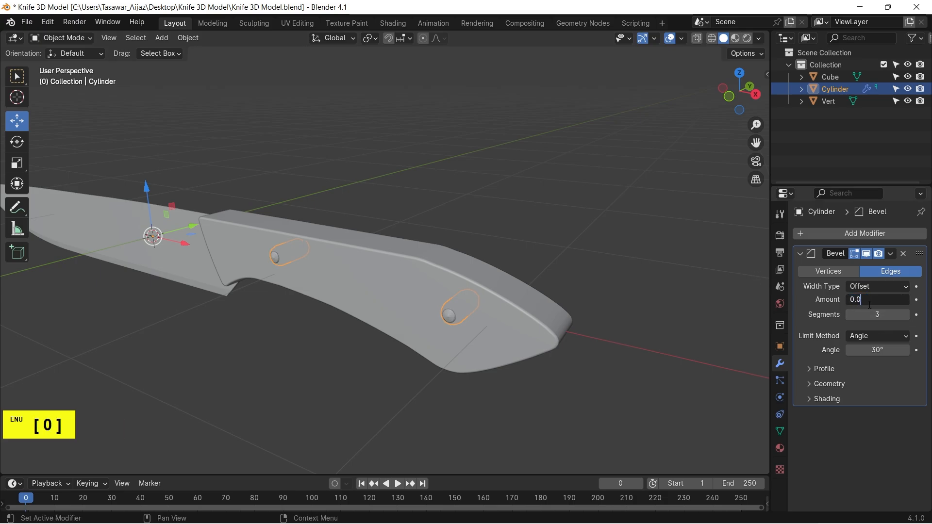
type("1")
key("Return")
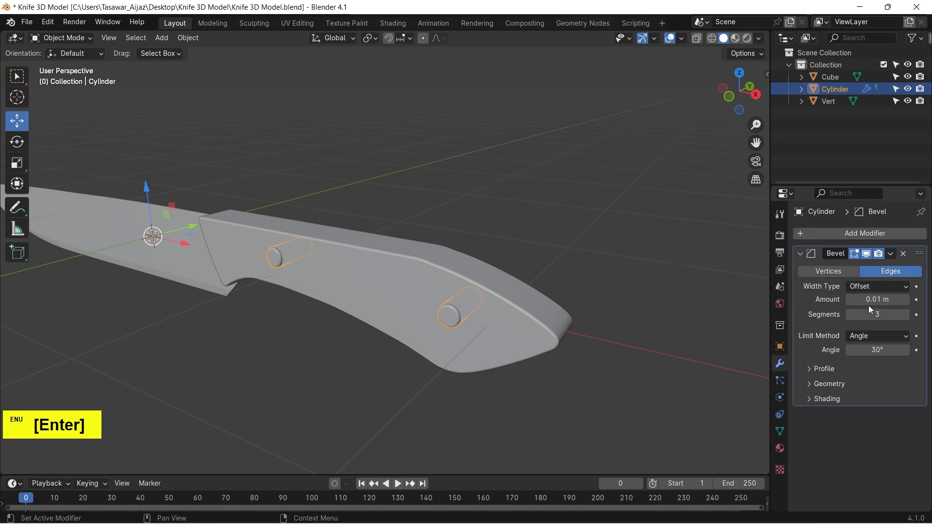
Shade the rivets smooth by angle, enable Harden Normals in their Bevel modifier and apply the modifier.
right_click(453, 319)
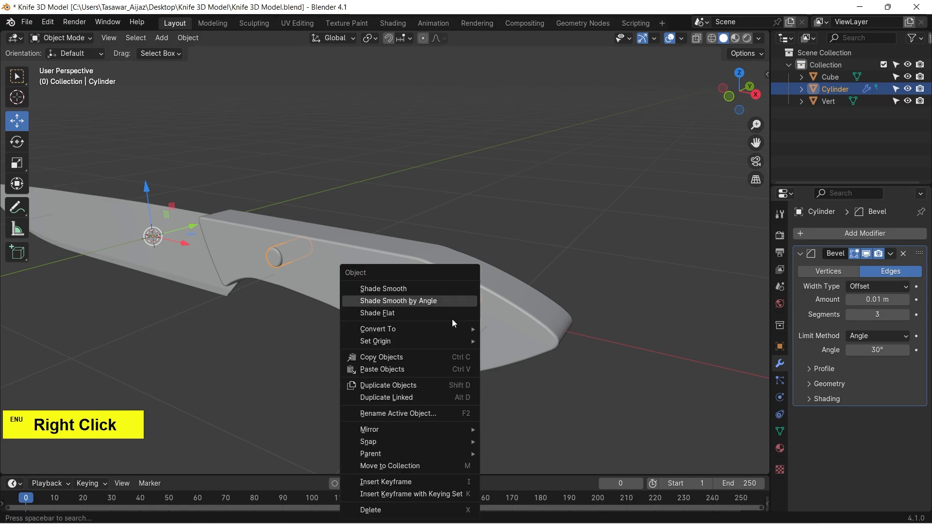
left_click(423, 302)
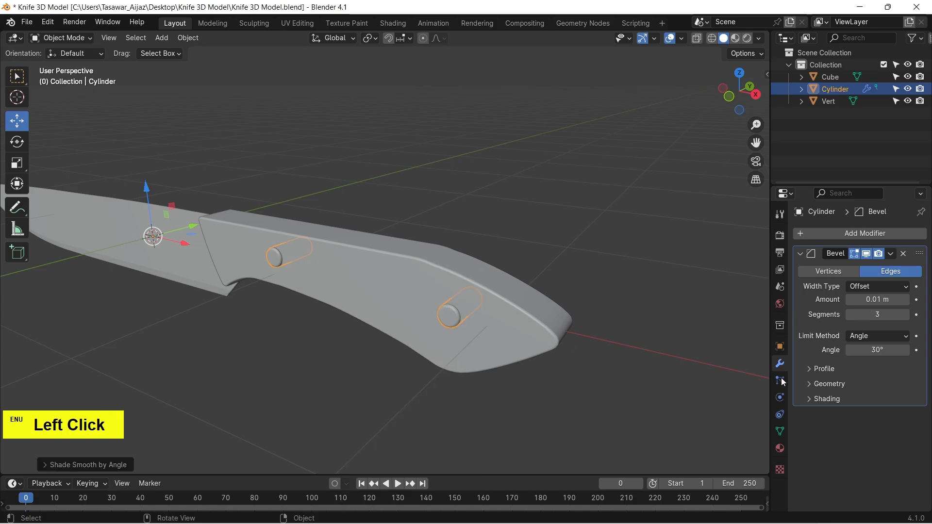
left_click(834, 398)
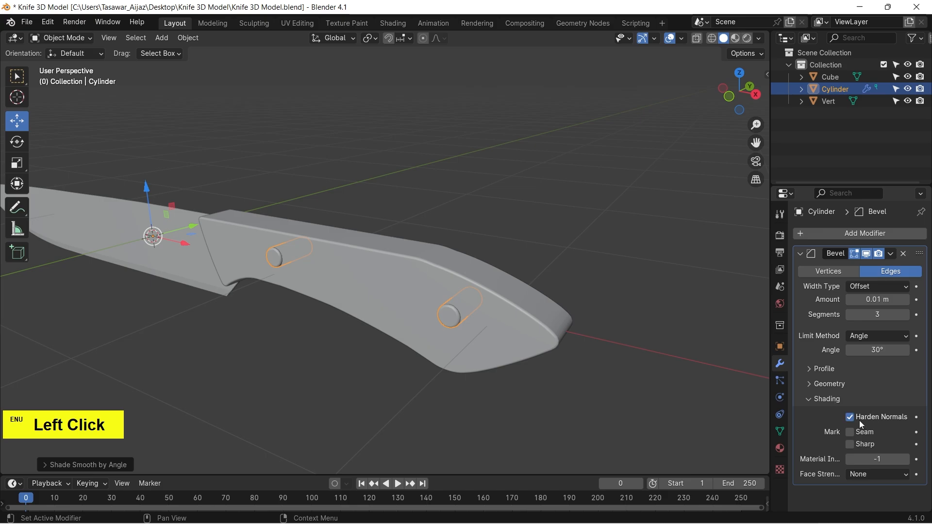
left_click(892, 253)
left_click(854, 264)
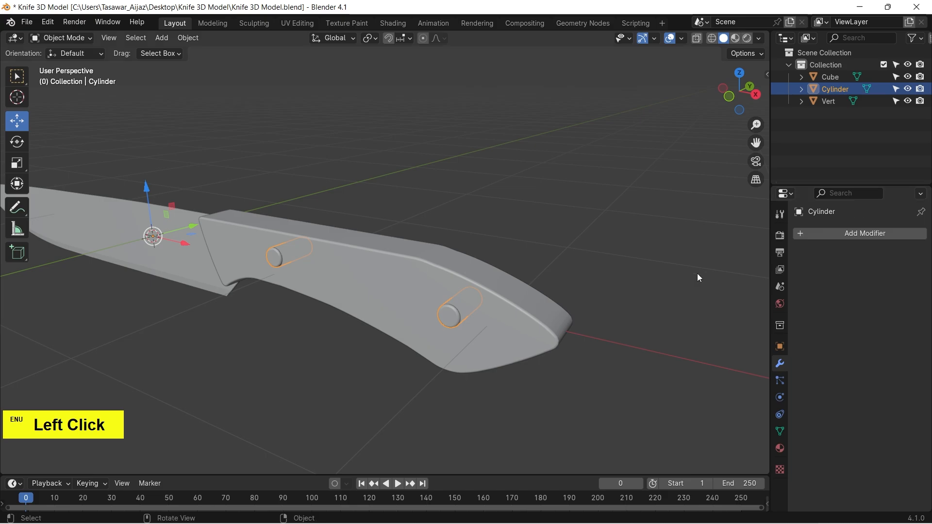
Select the handle together with the rivets and scale them up by about 1.07, ending in front view.
scroll(654, 269, "down", 2)
left_click_drag(654, 269, 461, 332, "alt")
scroll(507, 304, "down", 2)
scroll(475, 325, "down", 1)
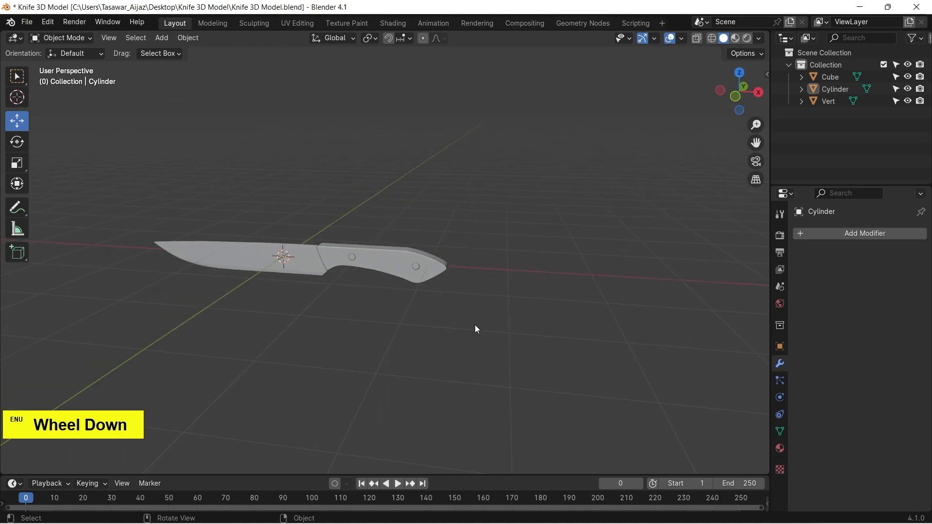
scroll(475, 325, "up", 3)
left_click(383, 258)
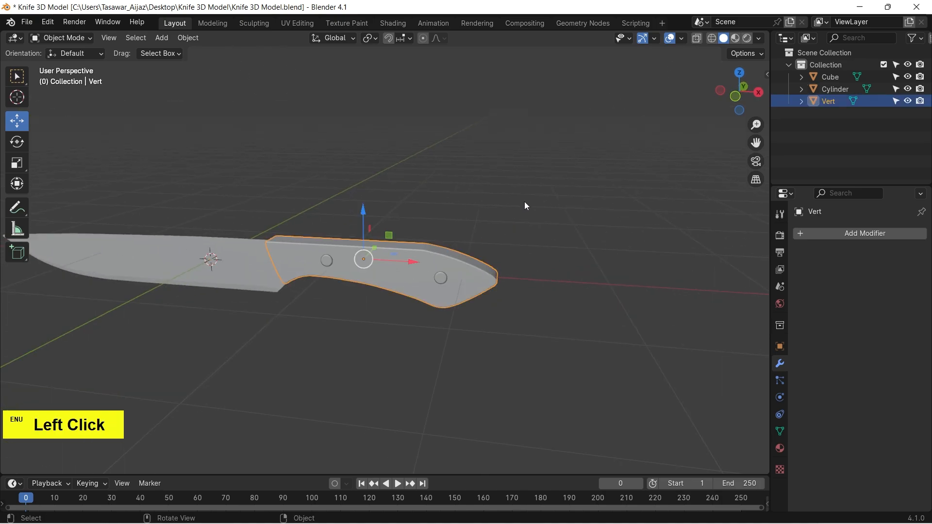
left_click_drag(524, 202, 404, 354)
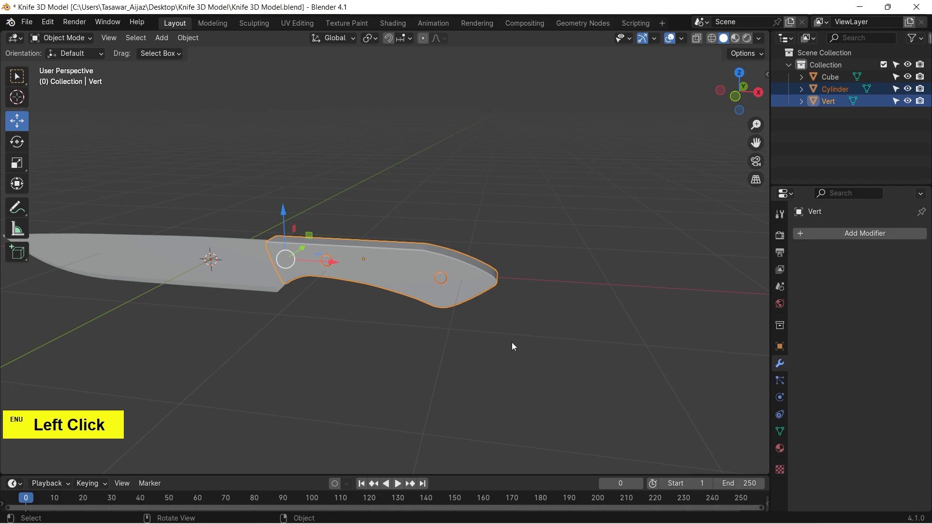
key("s")
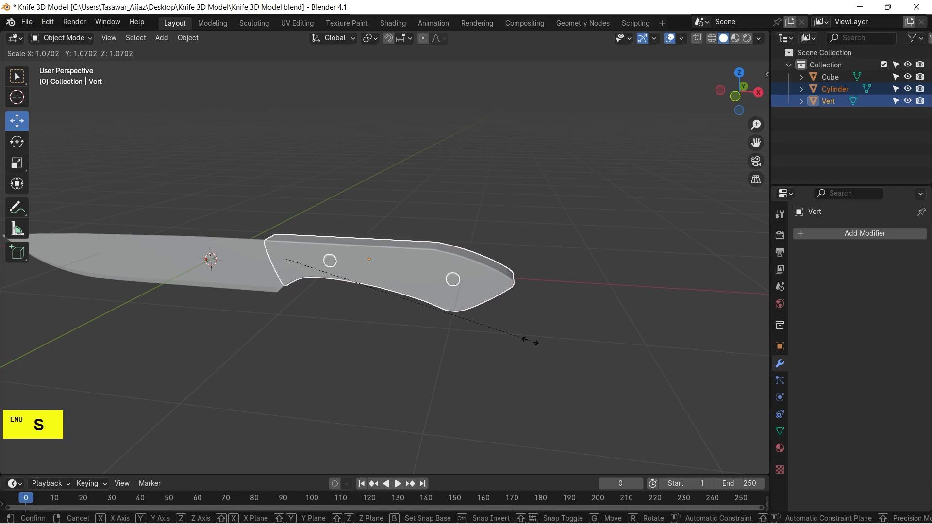
left_click(530, 343)
key("KP_1")
scroll(291, 202, "up", 4)
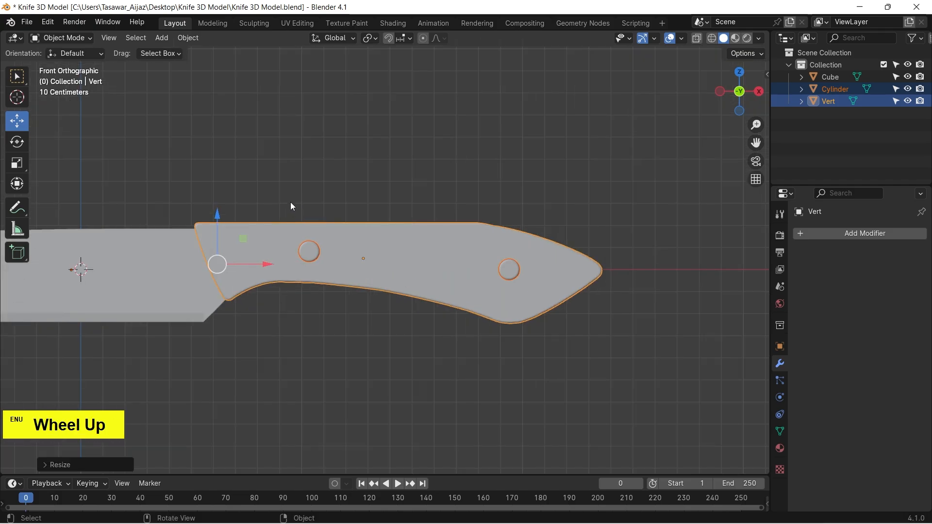
left_click_drag(290, 202, 364, 195, "alt+shift")
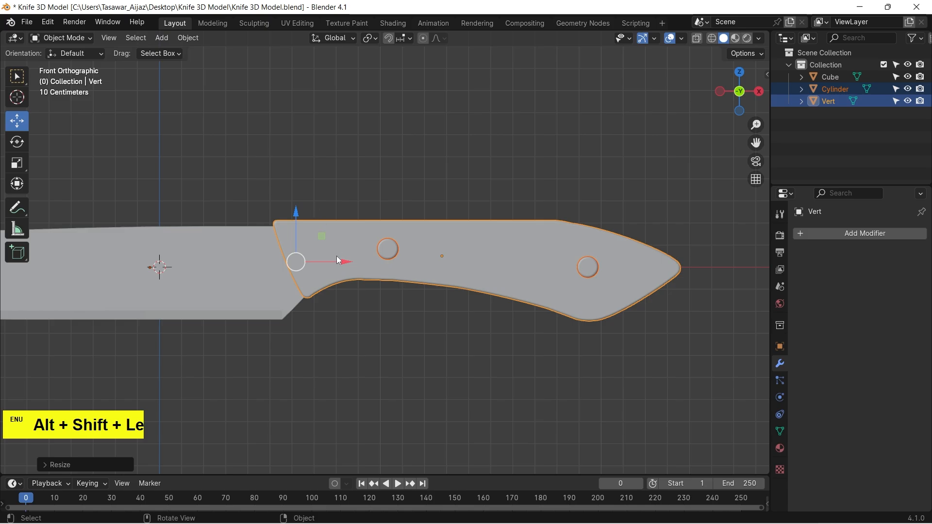
Move the handle and rivets slightly along the X axis away from the blade tip and deselect them.
left_click_drag(343, 262, 345, 263)
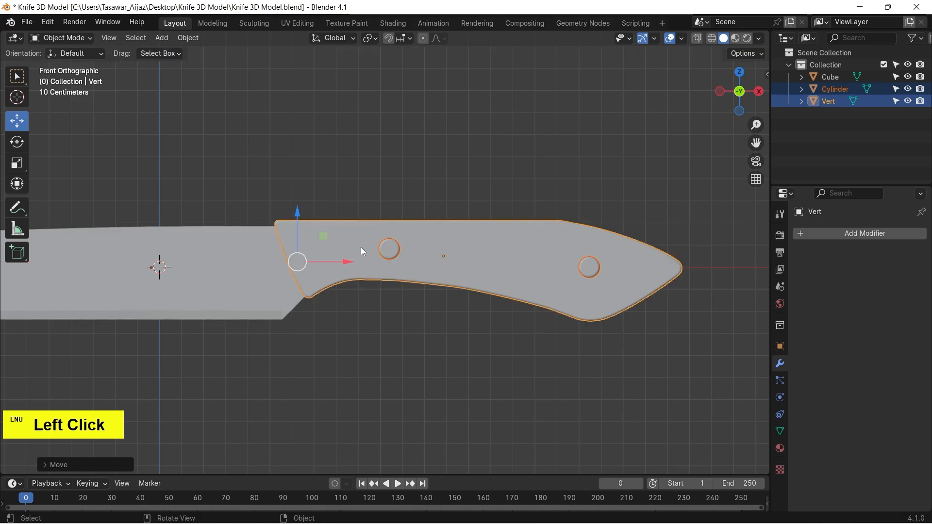
left_click(449, 184)
scroll(450, 184, "down", 2)
left_click_drag(535, 173, 487, 204, "alt")
scroll(487, 204, "down", 2)
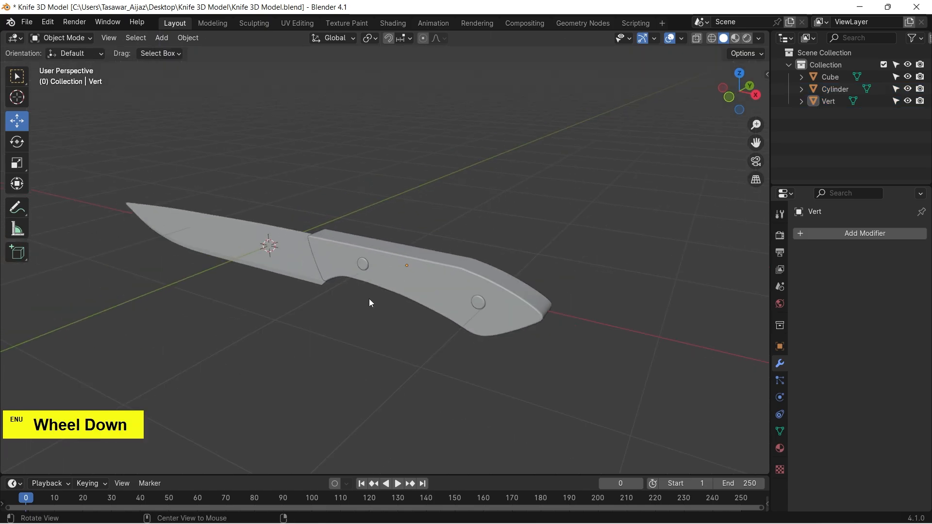
left_click_drag(368, 301, 452, 173, "alt")
Switch to the Shading workspace and set the scene's Color Management look to Very High Contrast.
left_click(389, 19)
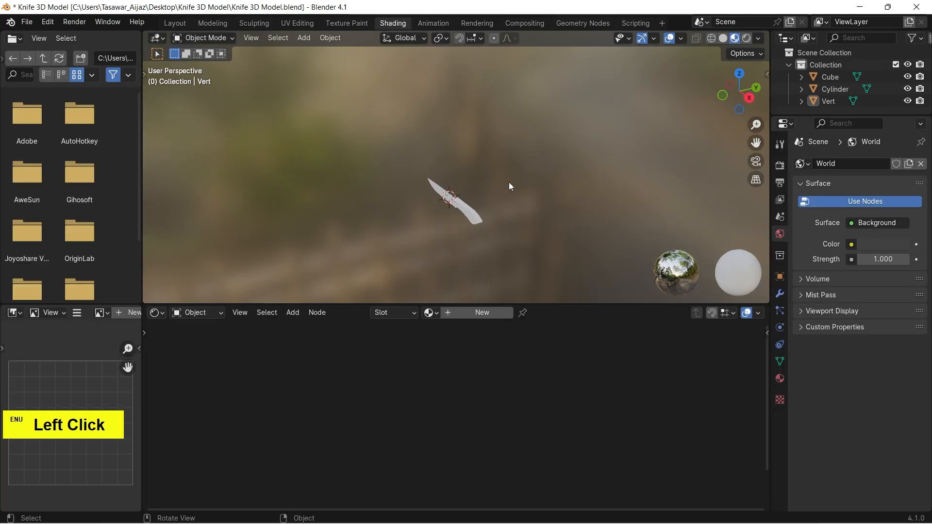
scroll(543, 240, "up", 2)
left_click_drag(543, 240, 490, 151, "alt+shift")
scroll(491, 151, "up", 1)
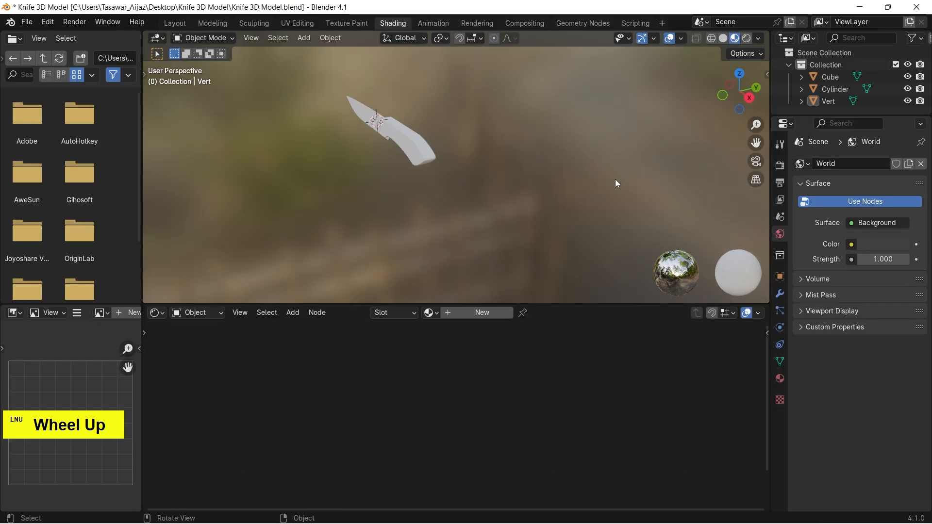
left_click(779, 165)
scroll(835, 484, "down", 1)
left_click(821, 489)
scroll(880, 354, "down", 4)
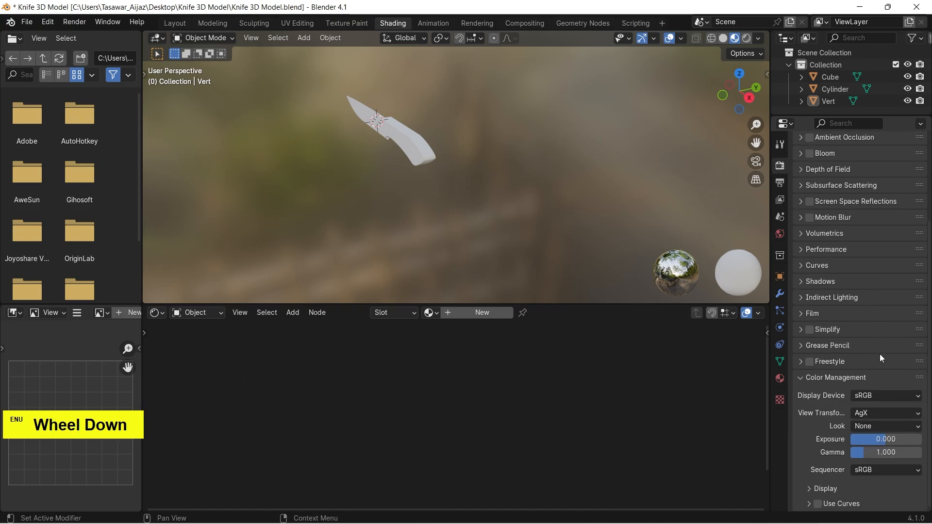
left_click(878, 429)
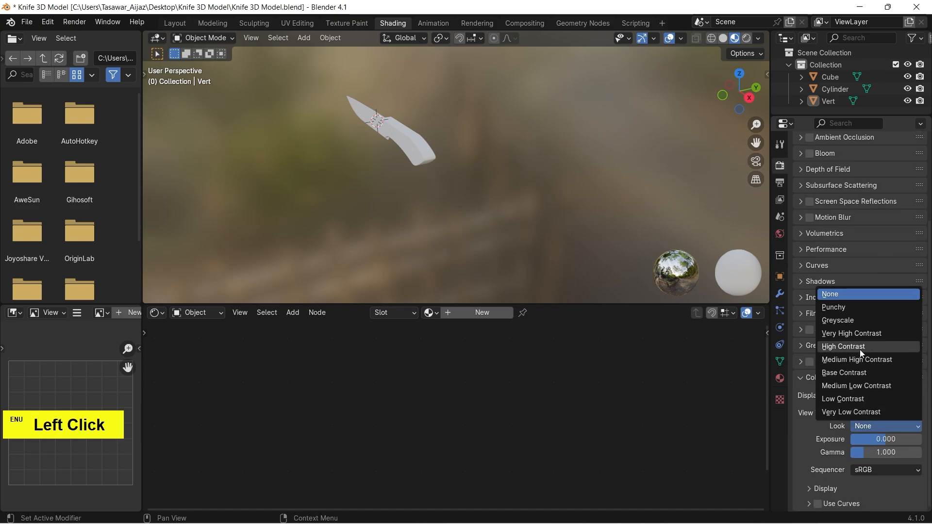
left_click(863, 335)
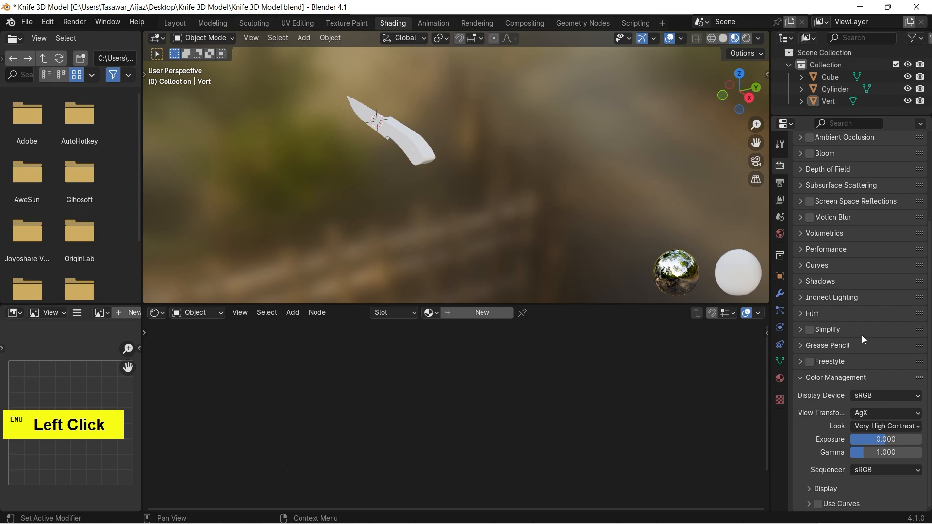
Create a new material on the blade and name it Knife Front.
left_click(358, 107)
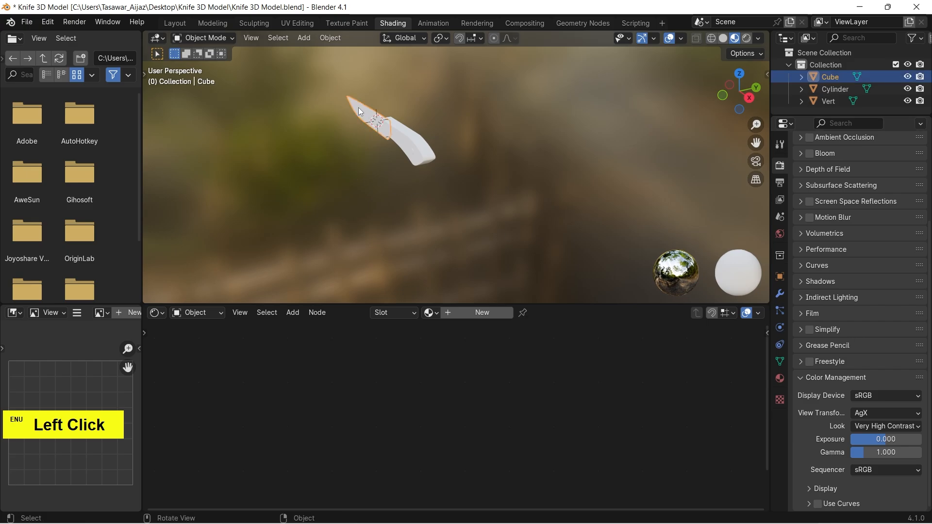
left_click(777, 379)
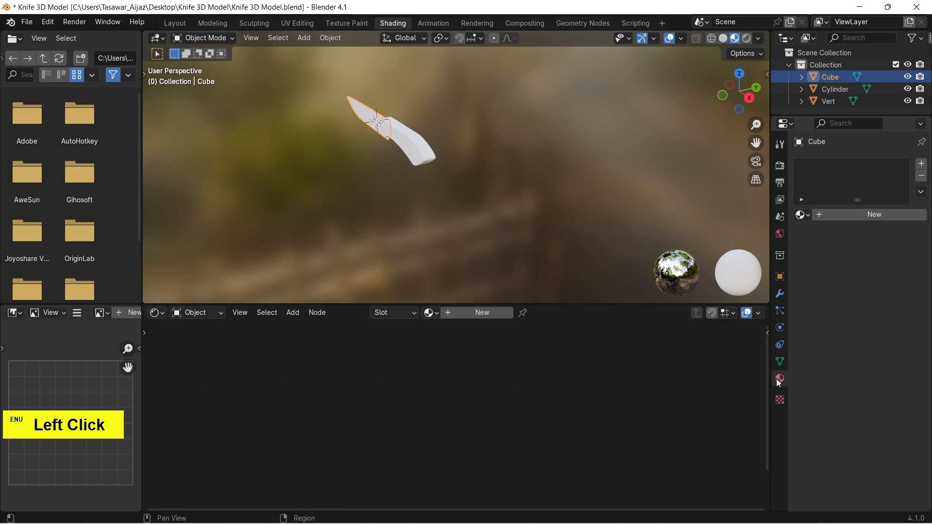
left_click(865, 217)
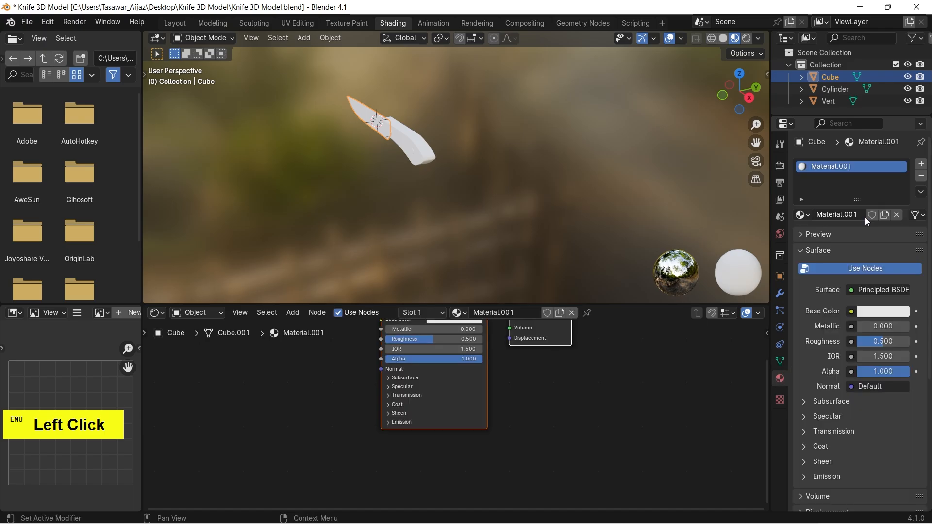
double_click(834, 167)
type("Kno")
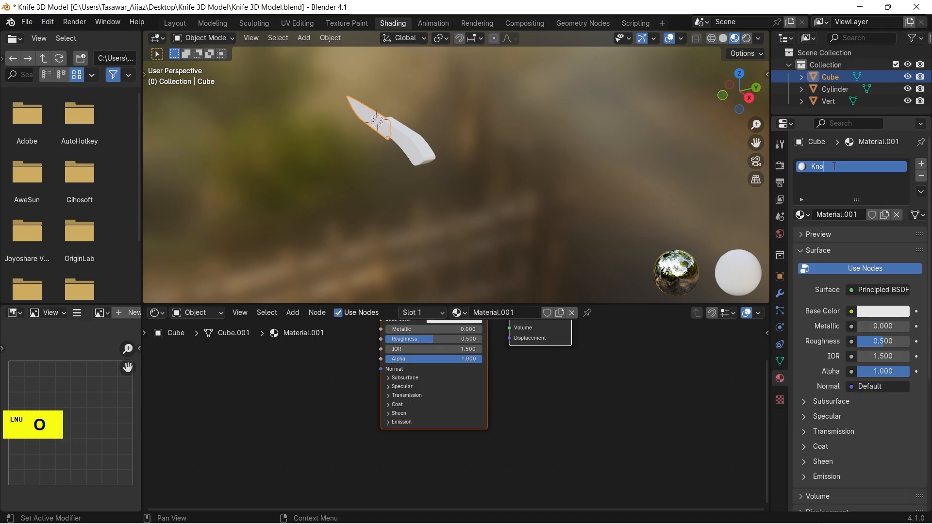
key("BackSpace")
type("ife Fr")
key("Return")
Set the Knife Front material's base color to pure white, metallic to 1.0 and roughness to 0.1.
scroll(445, 369, "up", 3)
left_click_drag(463, 389, 474, 511, "alt+shift")
scroll(479, 421, "up", 3)
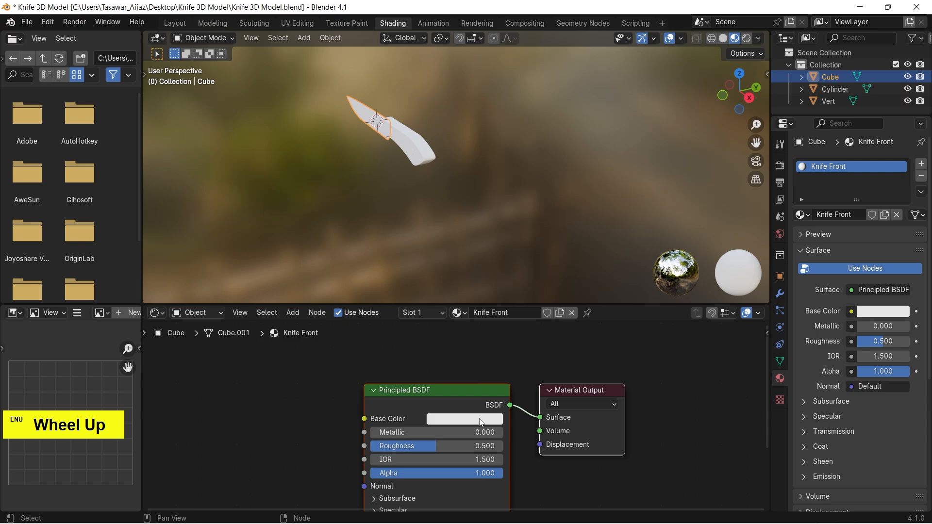
left_click(479, 420)
left_click_drag(565, 209, 565, 187)
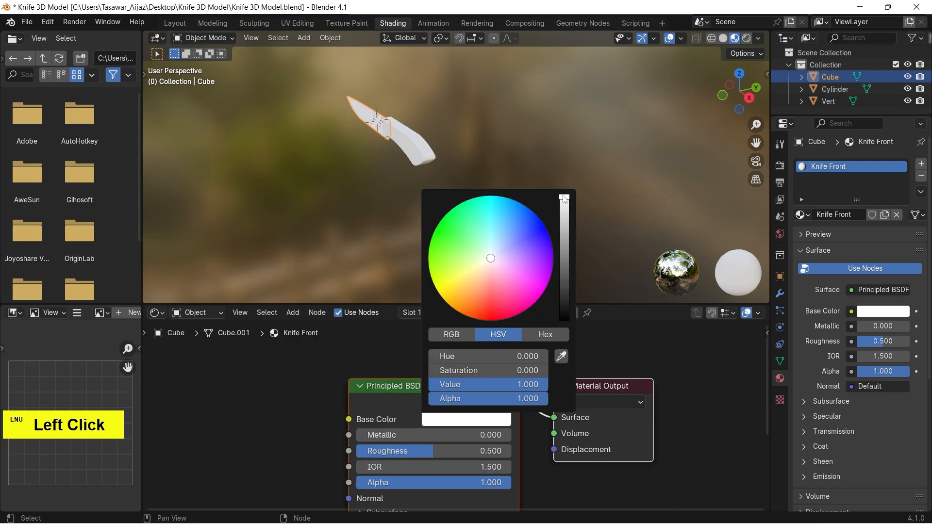
left_click_drag(370, 435, 484, 443)
left_click(485, 446)
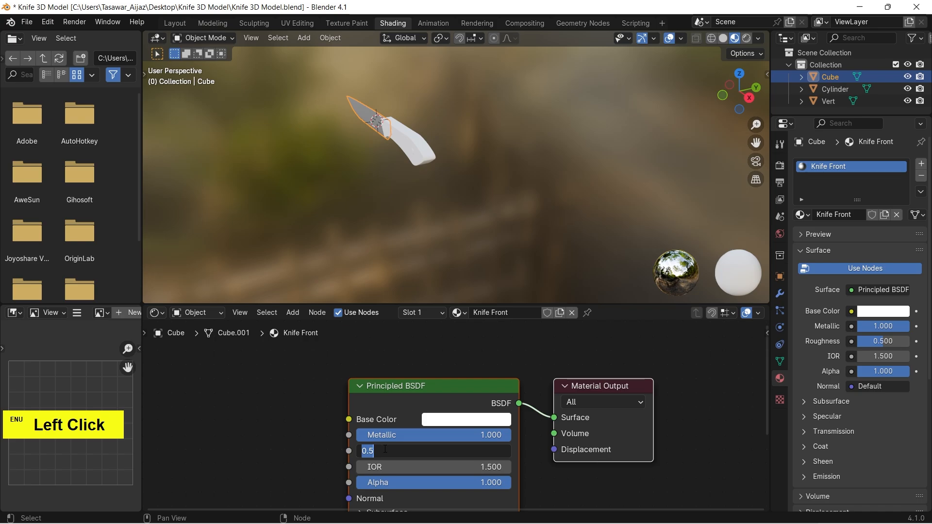
type("0.1")
key("Return")
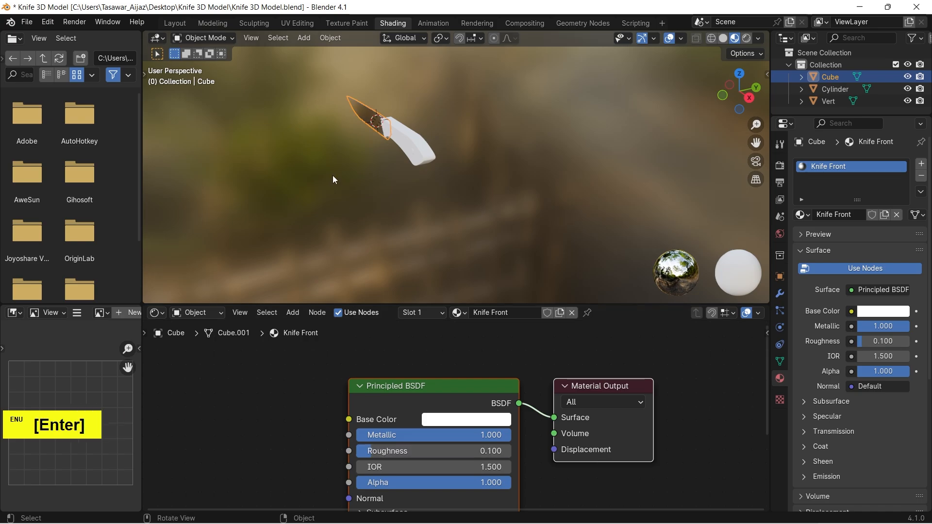
Create a new material on the handle rivets and name it Cylinders.
left_click_drag(391, 174, 430, 191, "alt+shift")
scroll(502, 176, "up", 3)
left_click_drag(587, 118, 520, 196, "alt+shift")
scroll(581, 162, "up", 2)
left_click(642, 168)
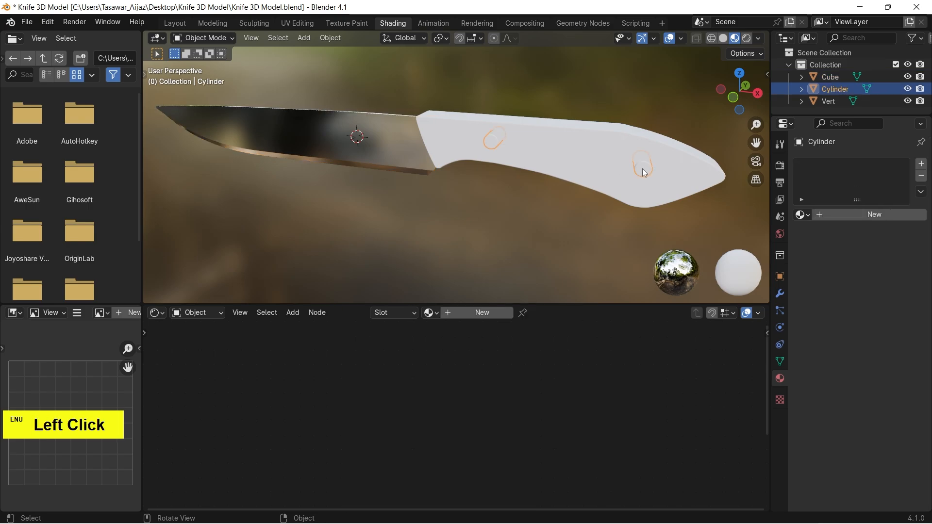
left_click(891, 219)
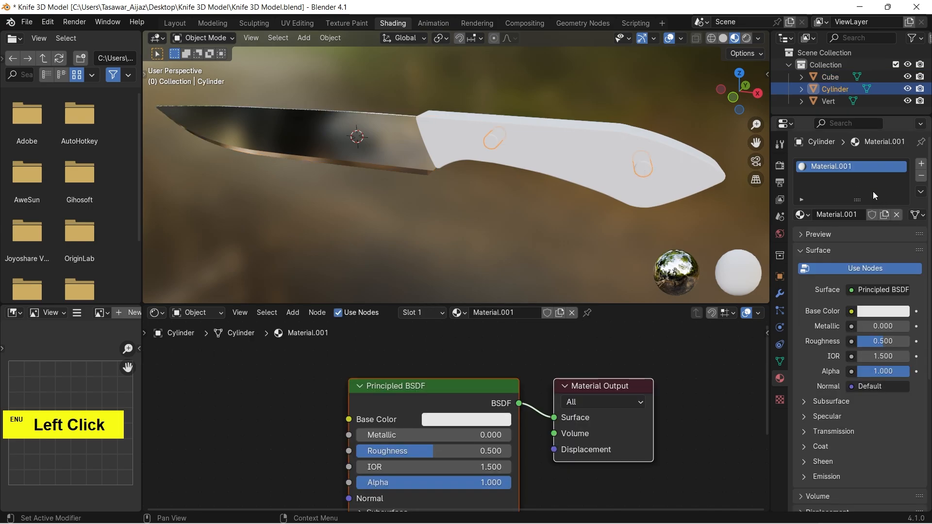
double_click(855, 164)
type("ylinders")
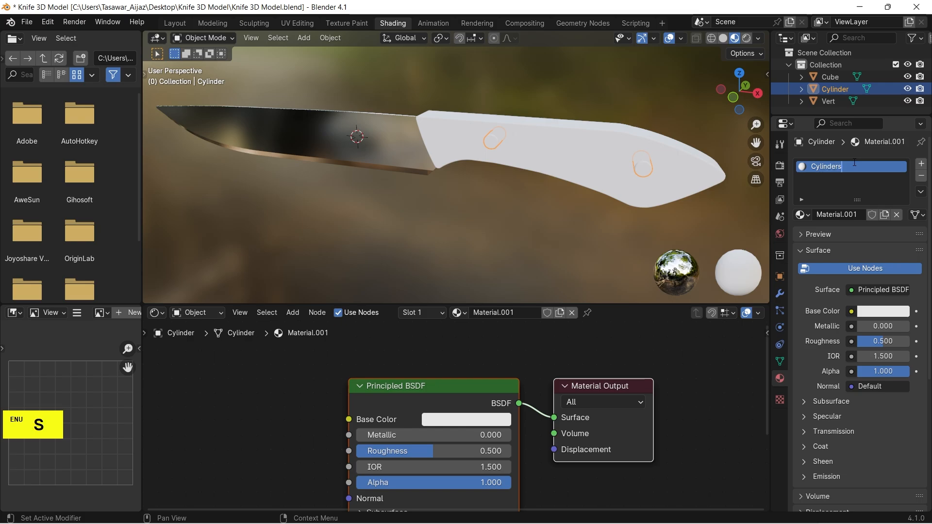
left_click(844, 191)
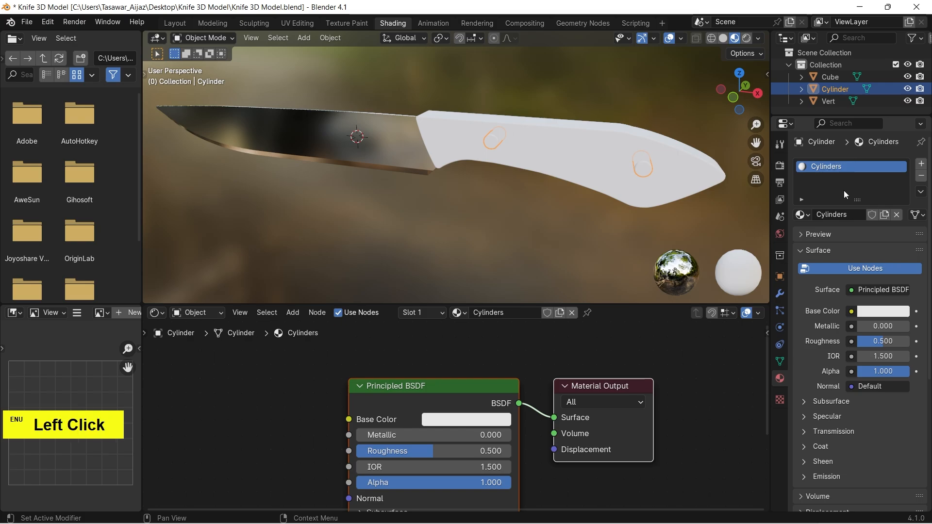
Set the Cylinders material's metallic to 1.0 and roughness to 0.2, and deselect the rivets.
left_click_drag(387, 437, 511, 435)
left_click(443, 449)
type("0.2")
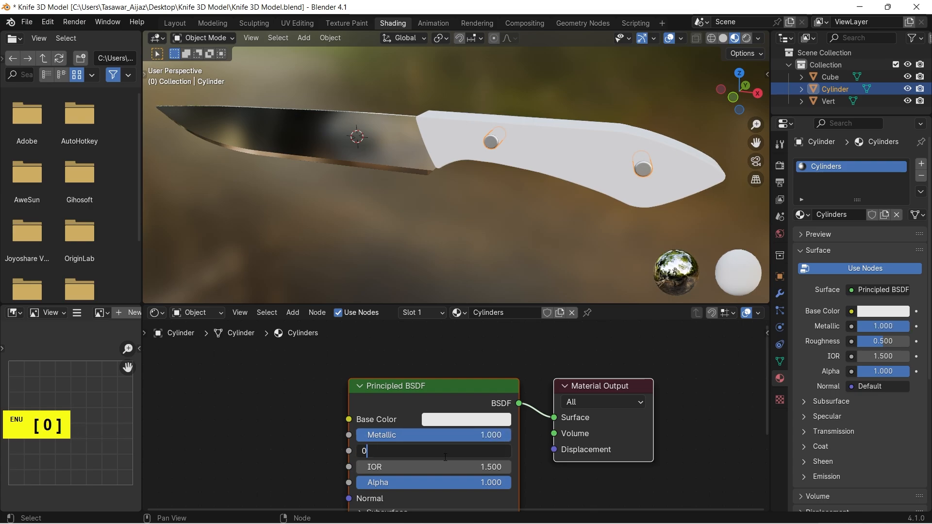
key("Return")
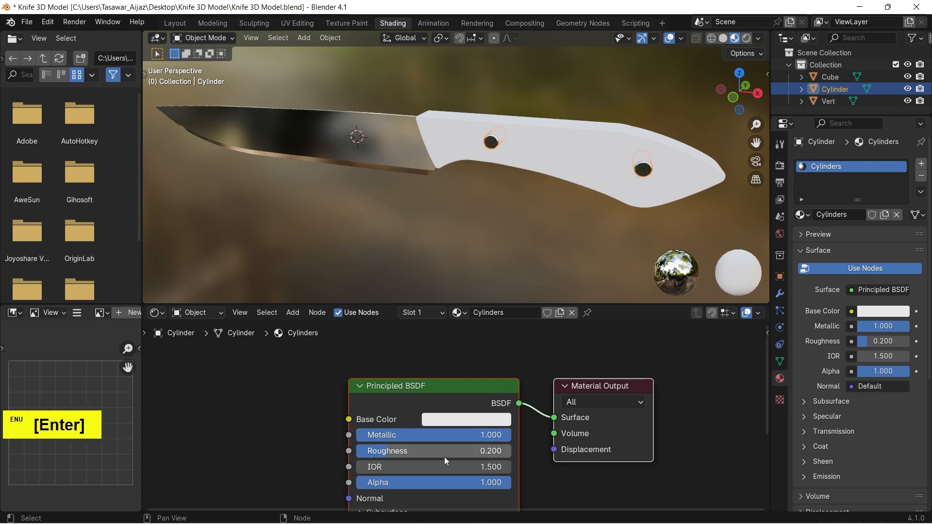
left_click(474, 205)
Create a new material on the knife handle and name it Knife Back.
left_click(590, 159)
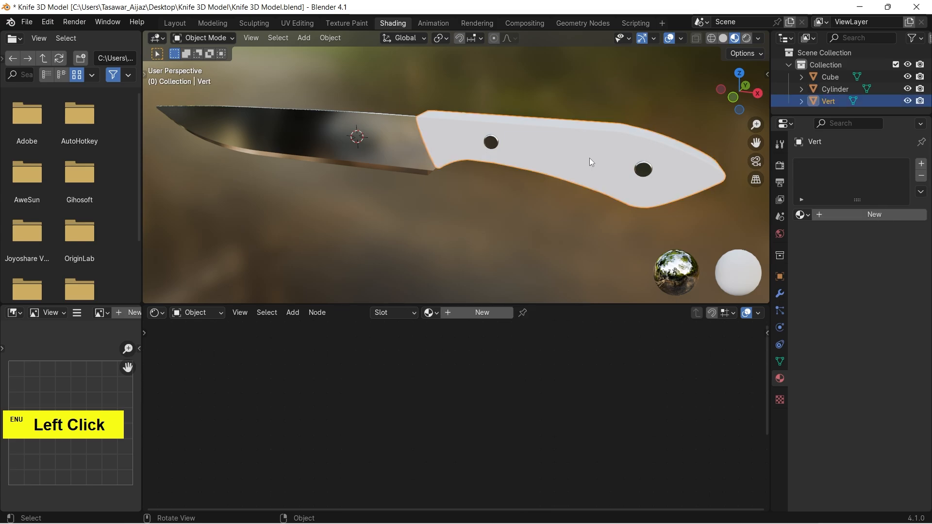
left_click(878, 216)
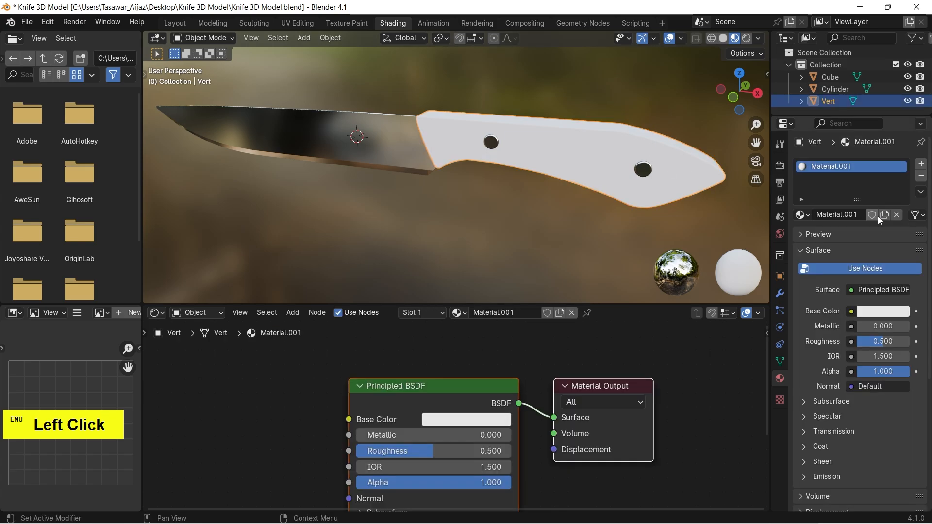
double_click(853, 168)
type("Kn")
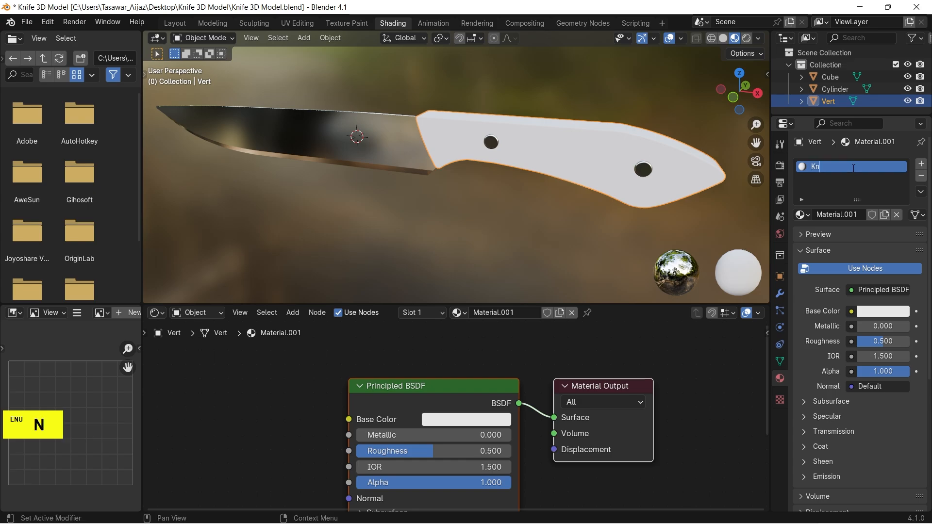
type("ife Back")
left_click(834, 192)
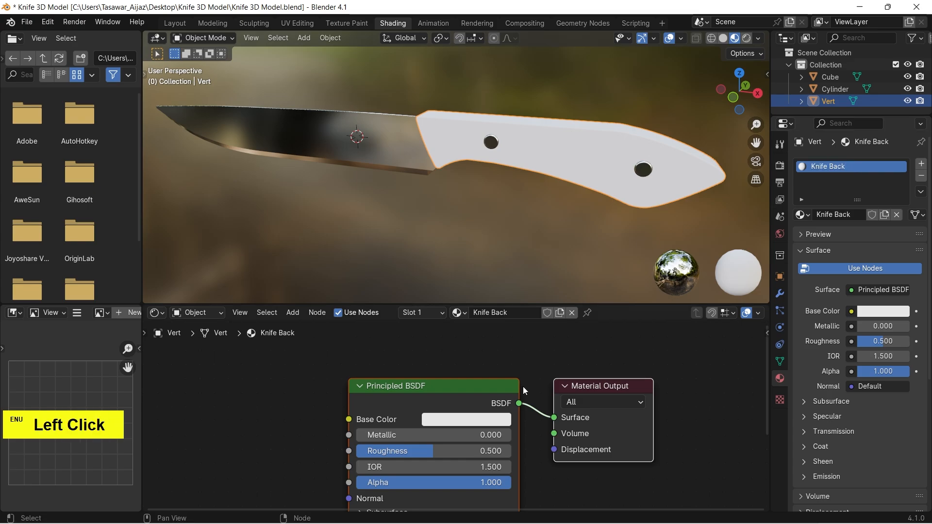
Add an Image Texture node to the Knife Back material and connect its Color output to the Principled BSDF's Base Color.
scroll(542, 423, "down", 2)
key("alt+shift")
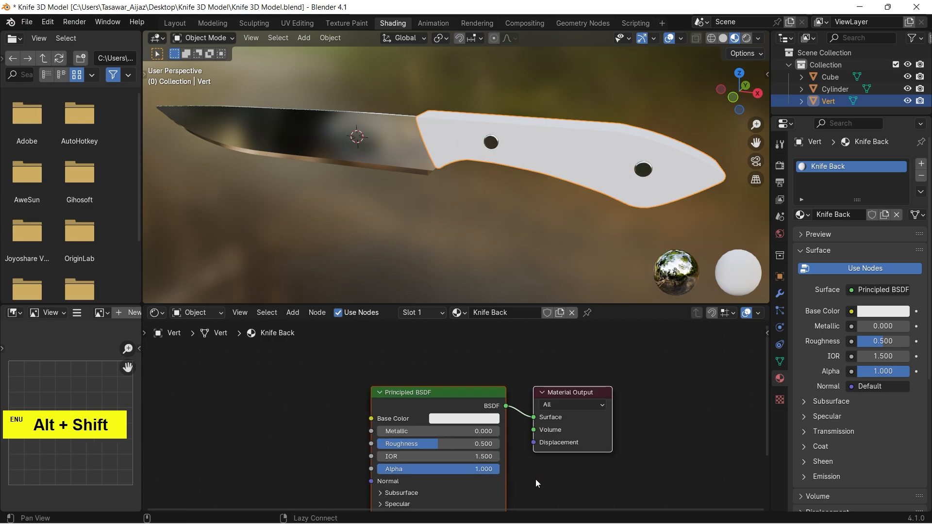
left_click(293, 313)
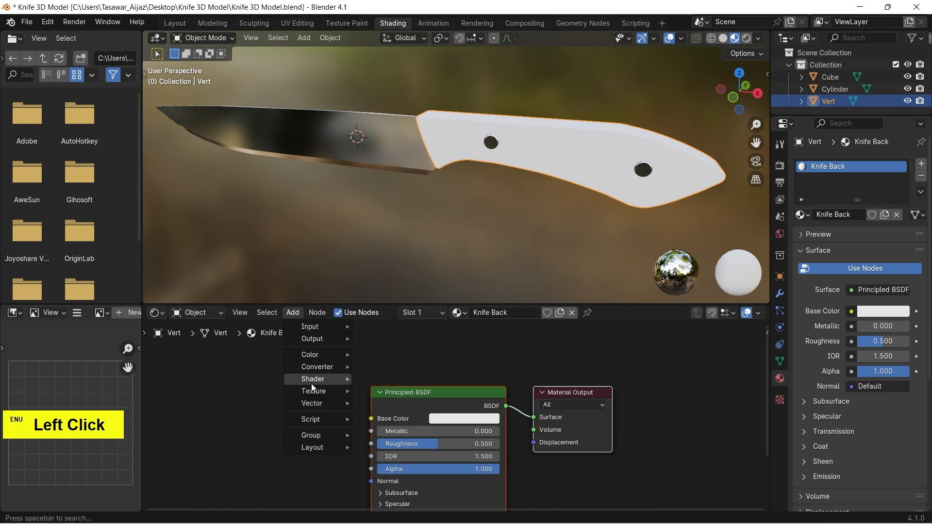
mouse_move(313, 391)
left_click(397, 306)
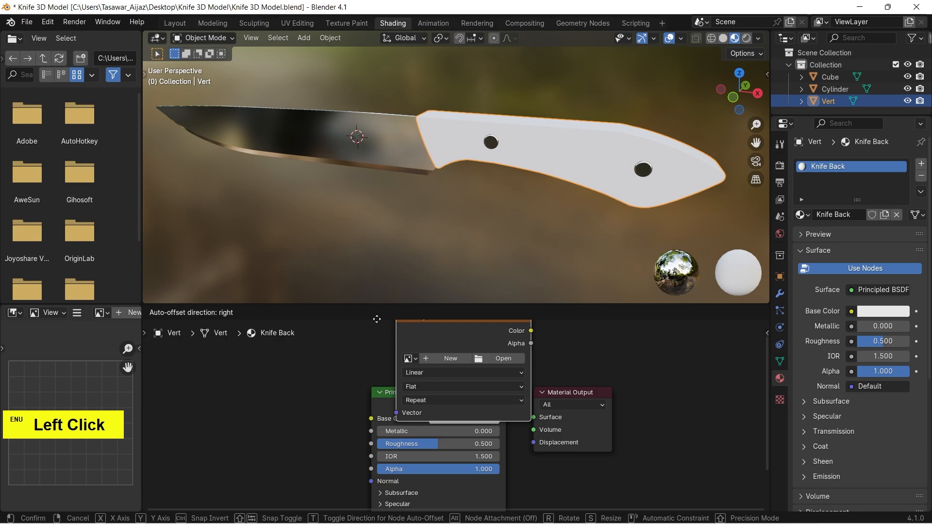
left_click(193, 381)
scroll(416, 371, "down", 1)
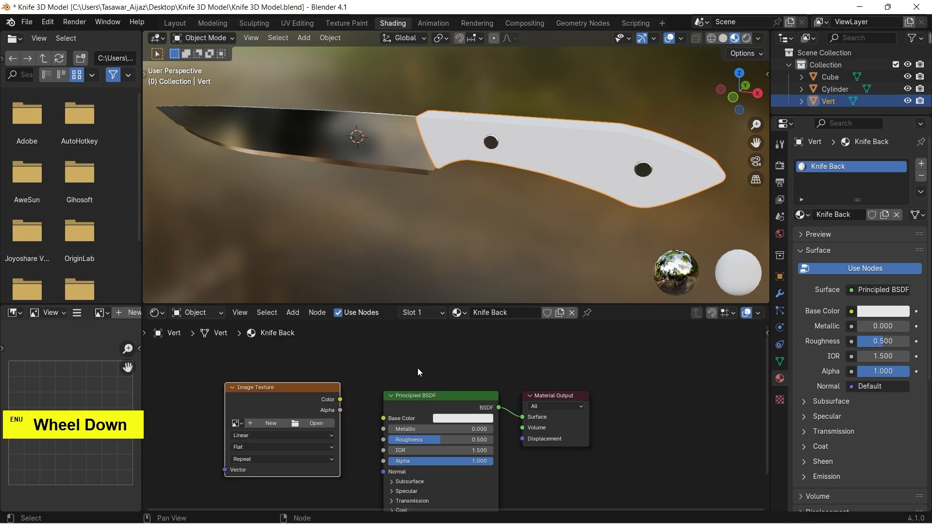
left_click_drag(340, 400, 387, 421)
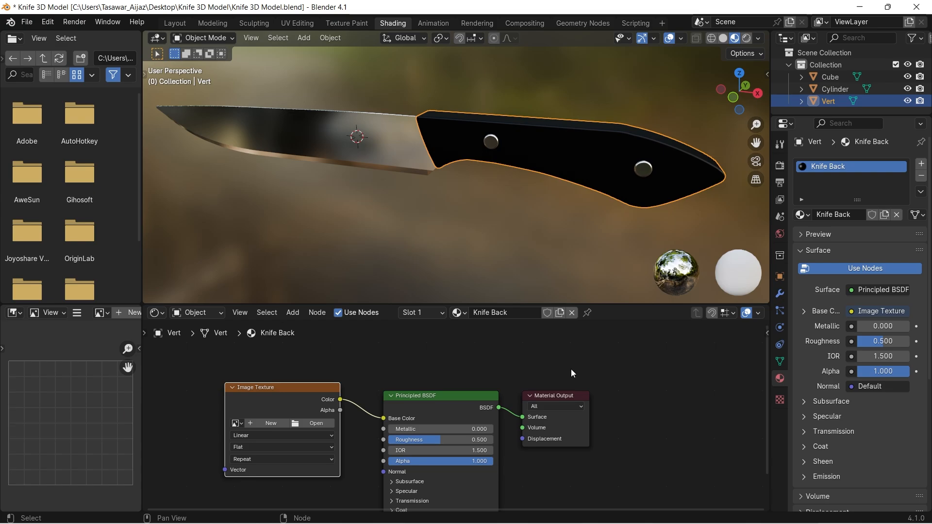
Load Wood Image Texture.jpg from the Downloads folder into the handle's Image Texture node.
left_click(324, 421)
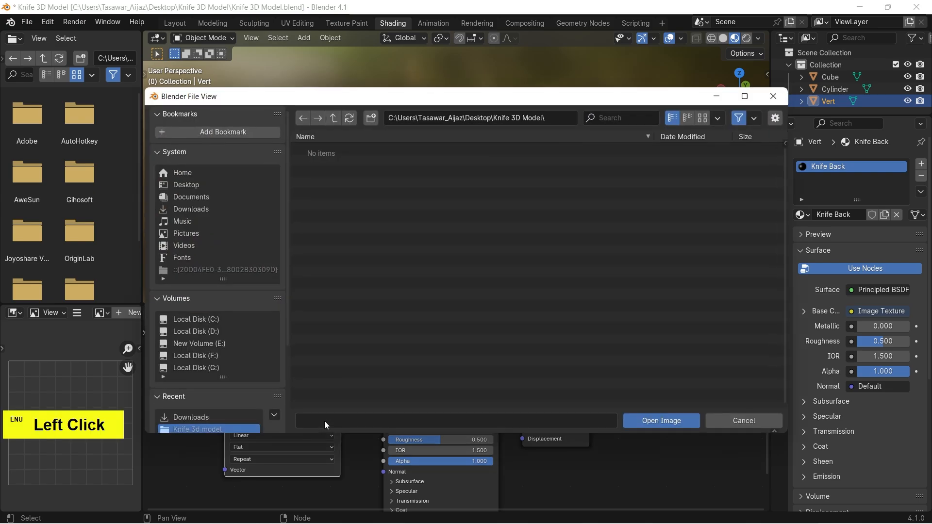
left_click(210, 210)
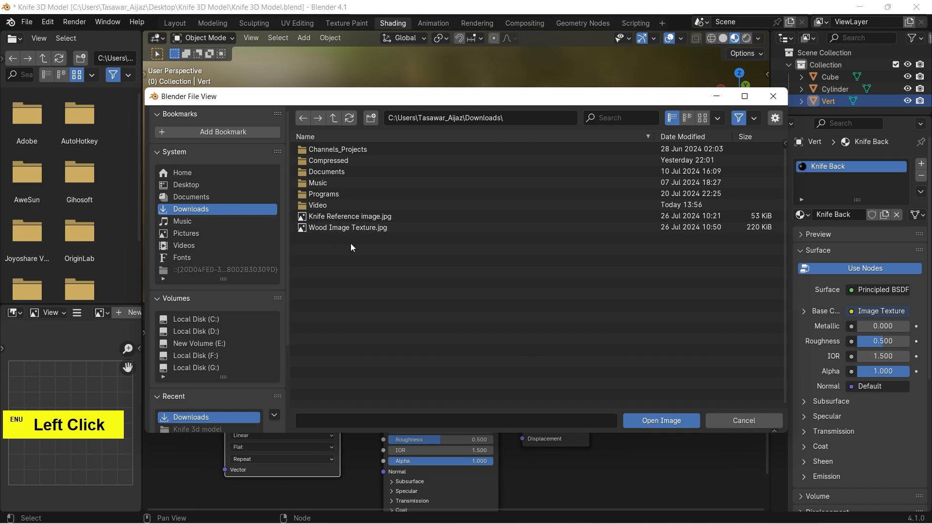
left_click(395, 228)
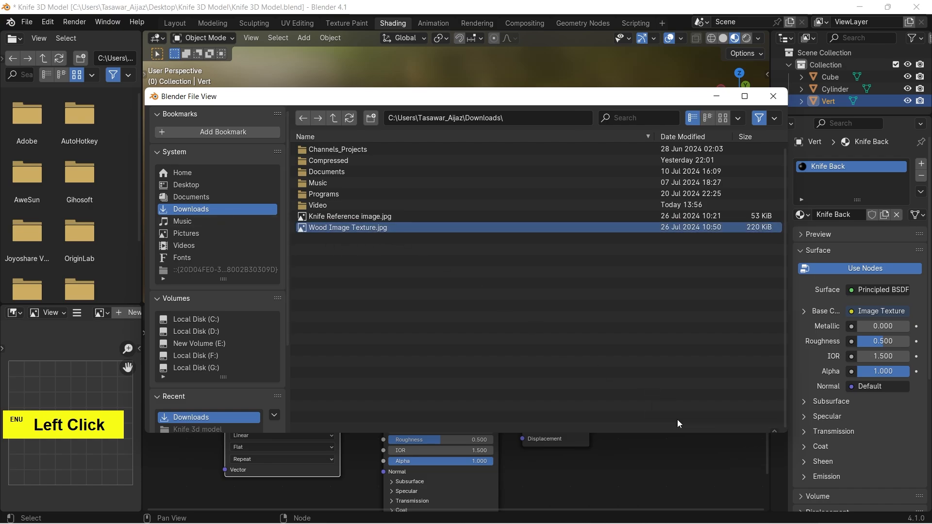
key("Return")
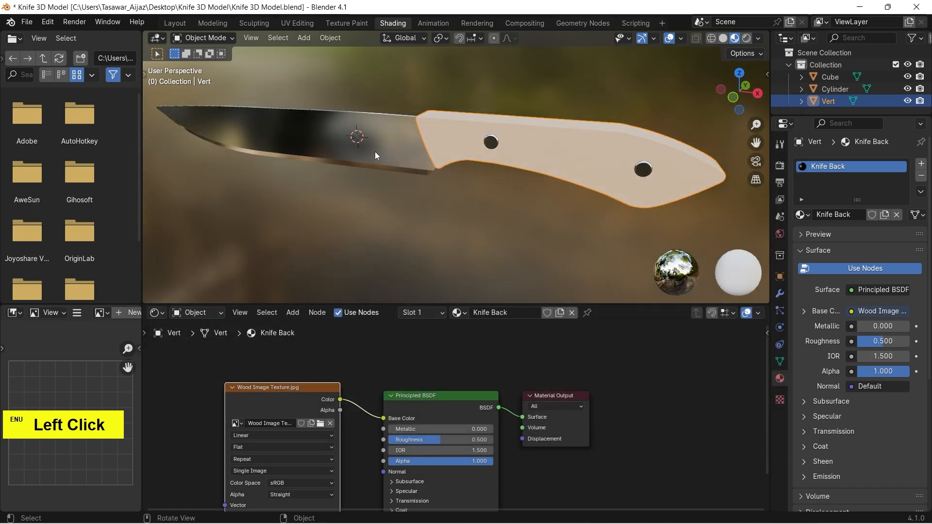
Switch to the UV Editing workspace and display Wood Image Texture.jpg as the background image in the UV editor.
left_click(297, 24)
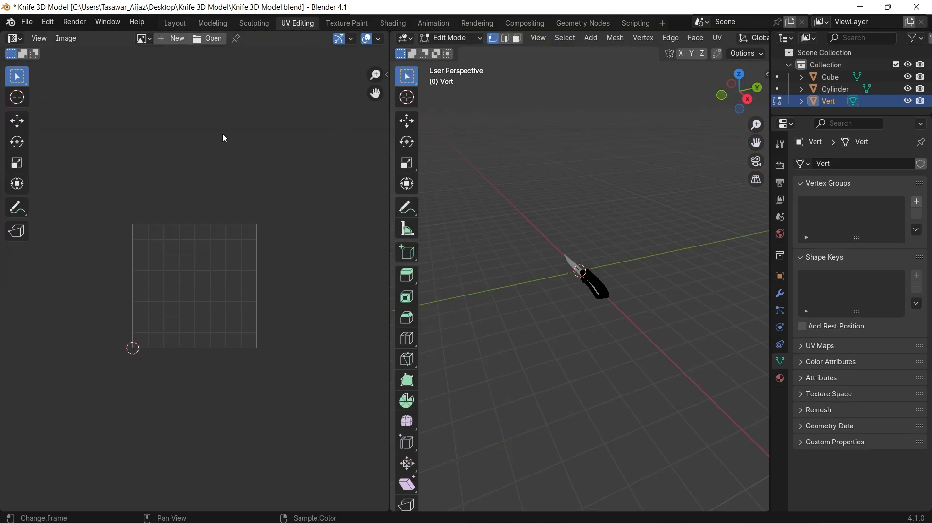
left_click(150, 38)
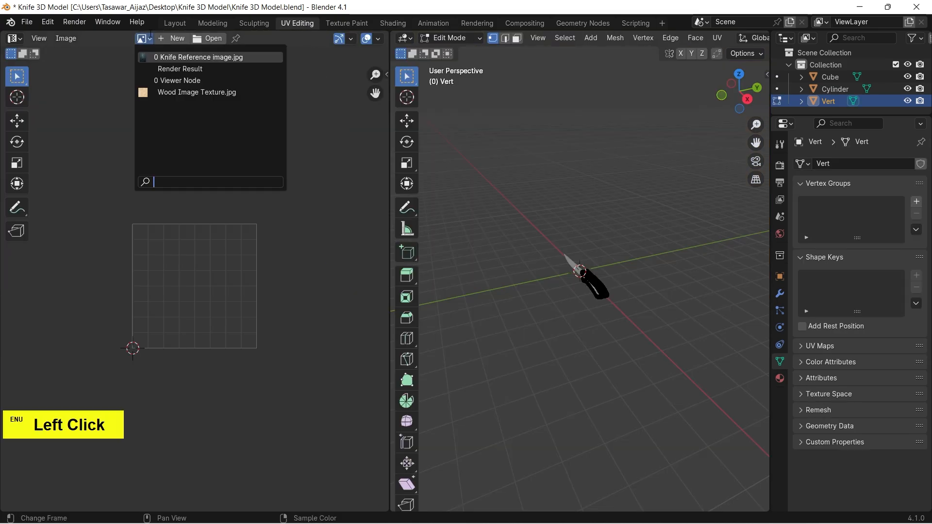
left_click(227, 93)
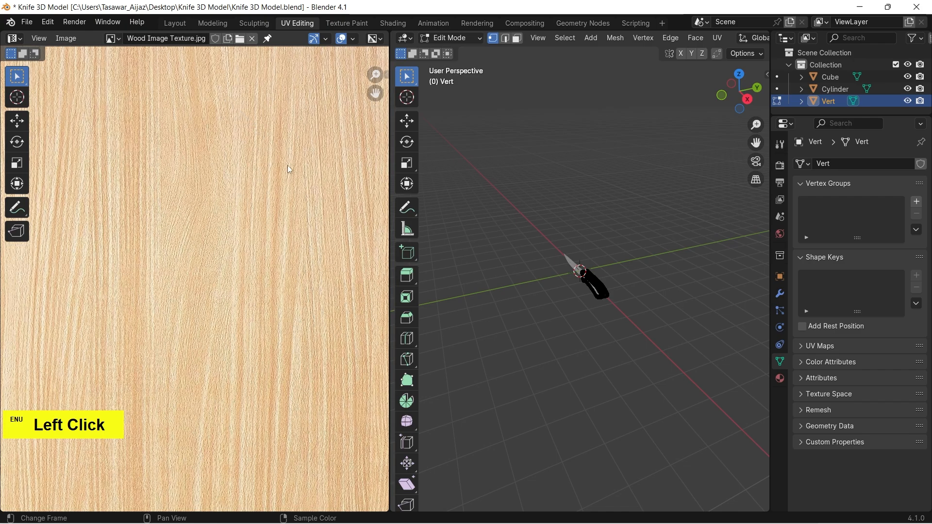
scroll(288, 170, "down", 3)
scroll(287, 175, "up", 1)
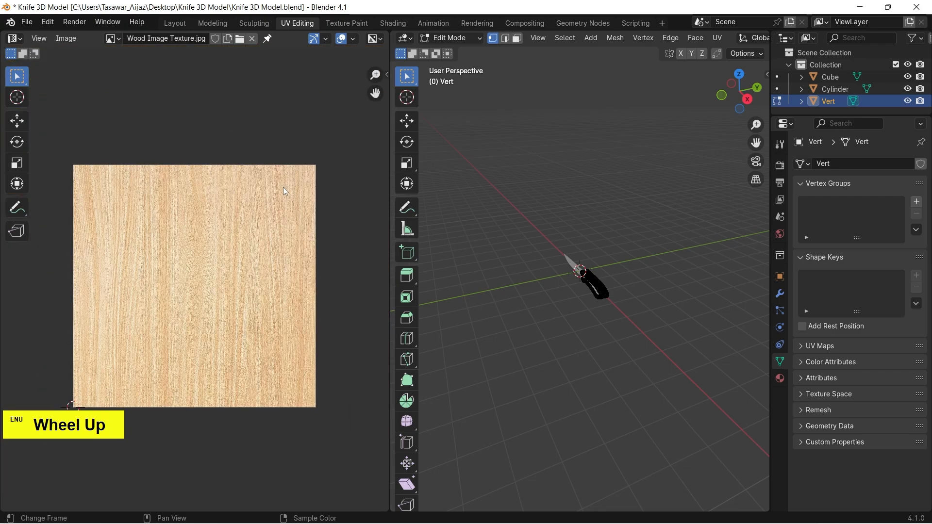
left_click_drag(280, 284, 284, 263, "alt+shift")
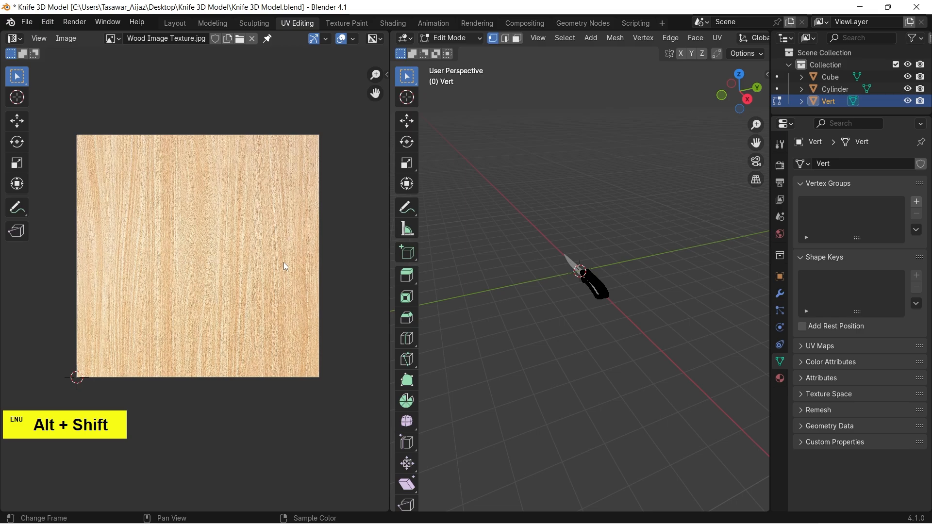
Select the handle's whole linked mesh and unwrap it with Smart UV Project using a 66° angle limit and zero island margin.
scroll(662, 329, "up", 5)
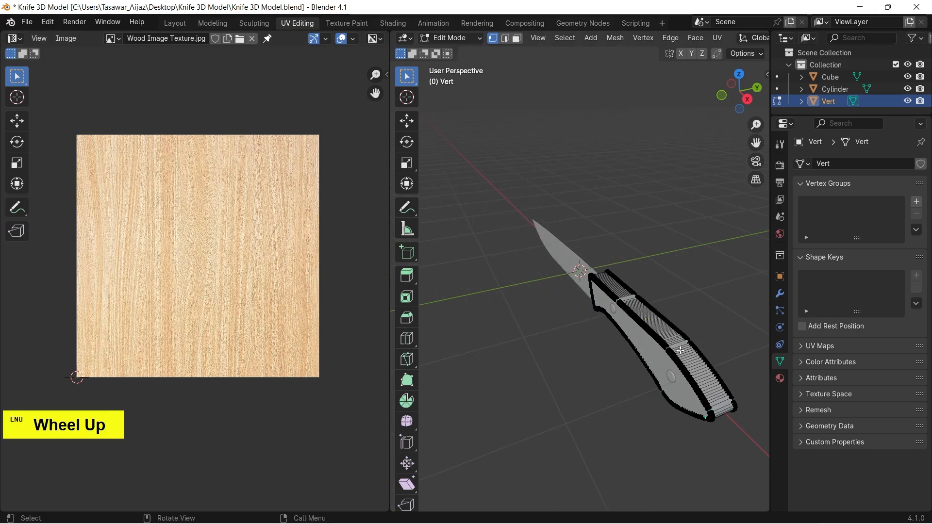
key("l")
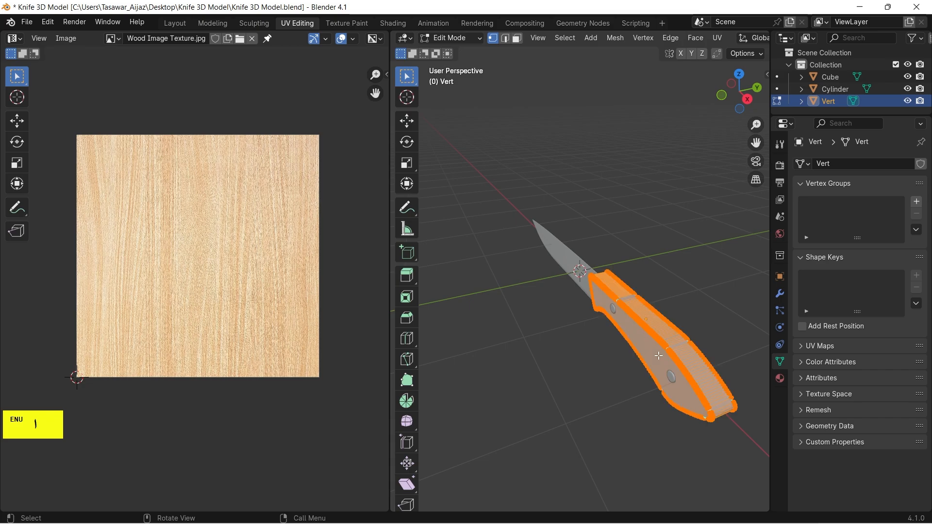
key("u")
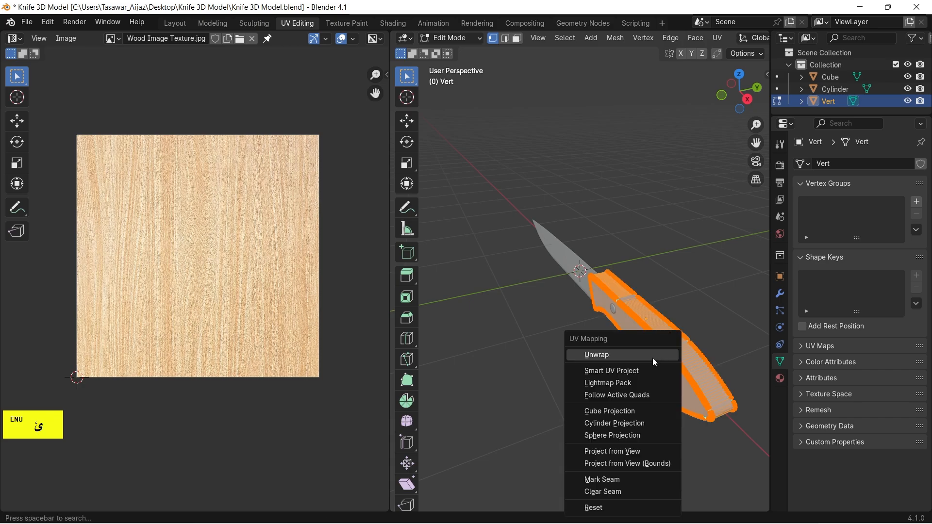
left_click(640, 371)
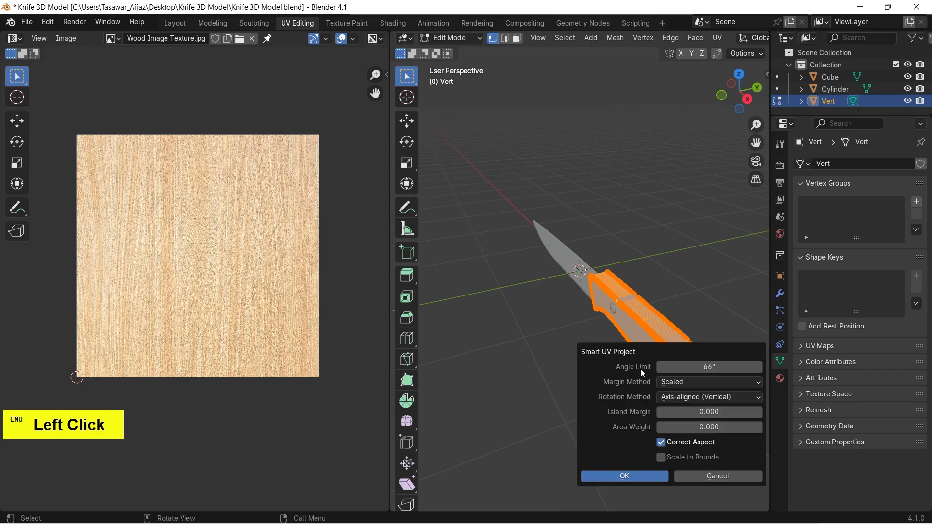
left_click(639, 476)
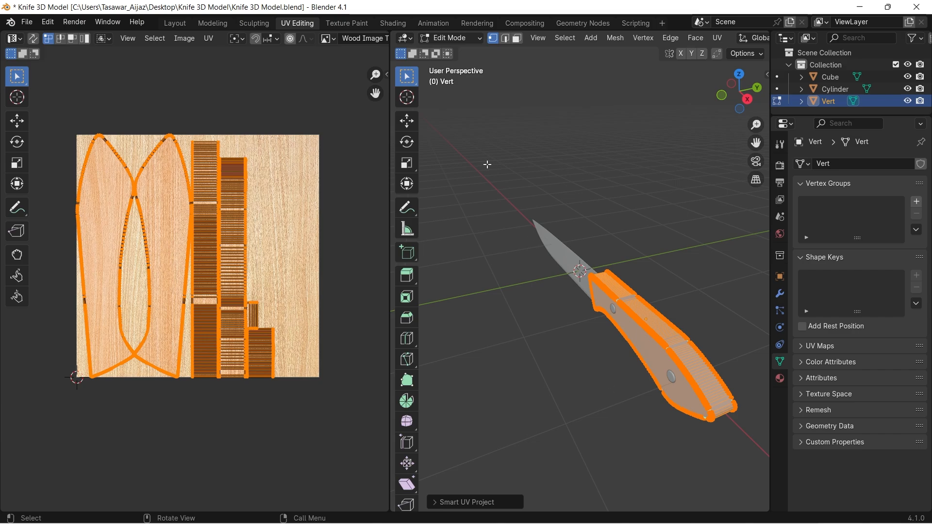
Return to the Shading workspace and move the Wood Image Texture node farther from the Principled BSDF to make room between them.
left_click(392, 22)
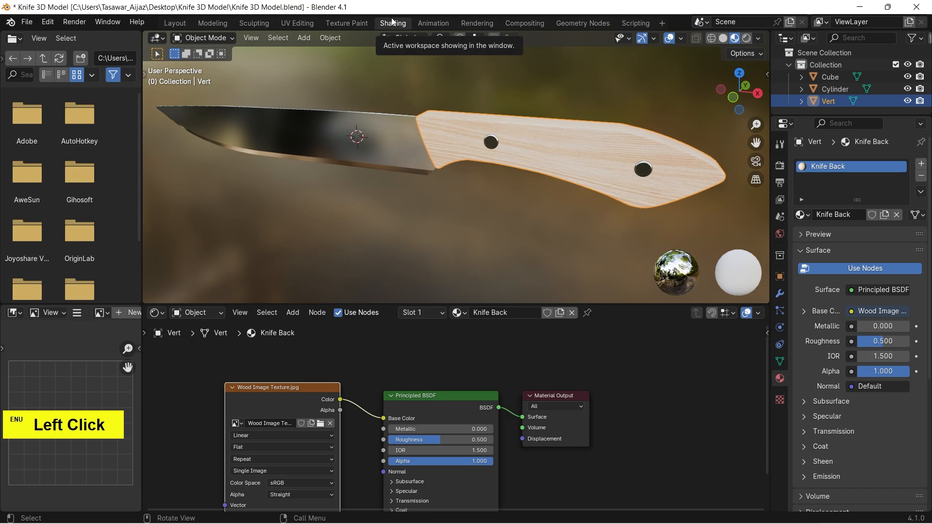
scroll(461, 160, "down", 1)
scroll(537, 328, "down", 2)
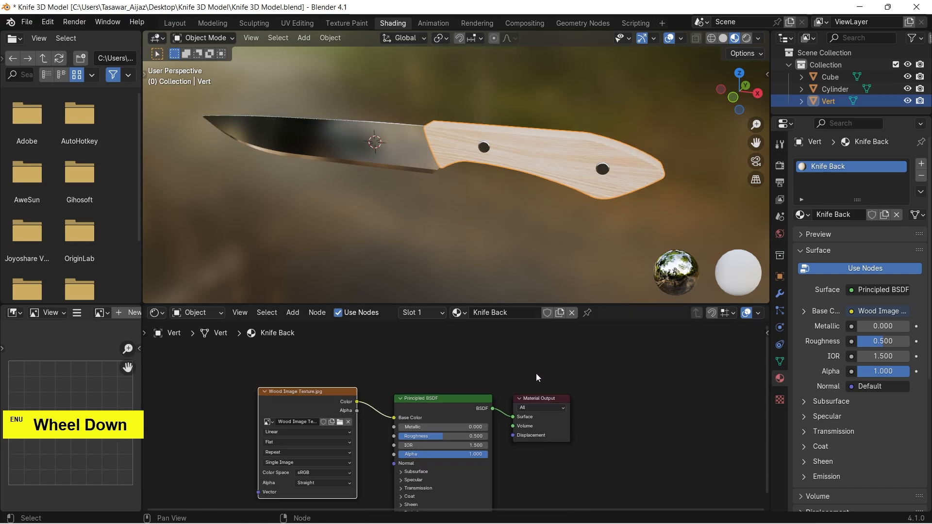
left_click_drag(565, 491, 647, 447, "alt+shift")
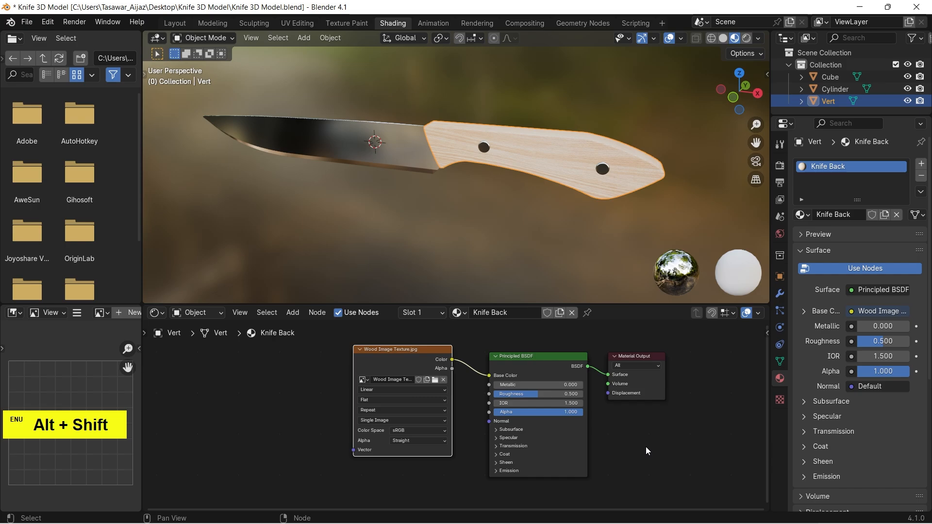
left_click(406, 349)
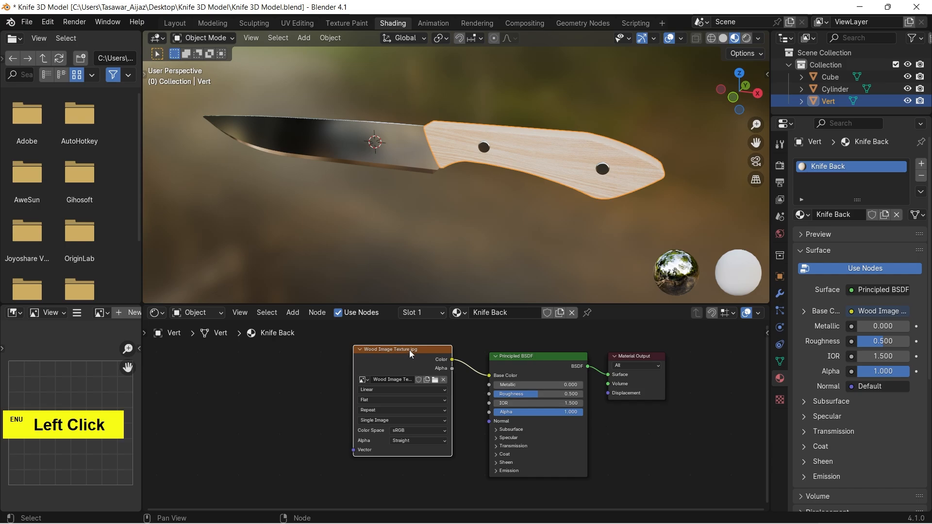
key("g")
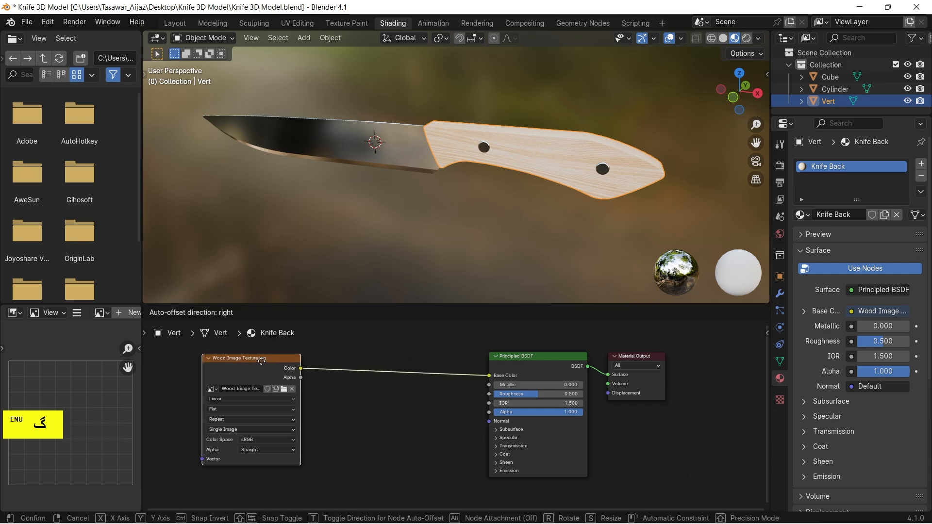
left_click(255, 363)
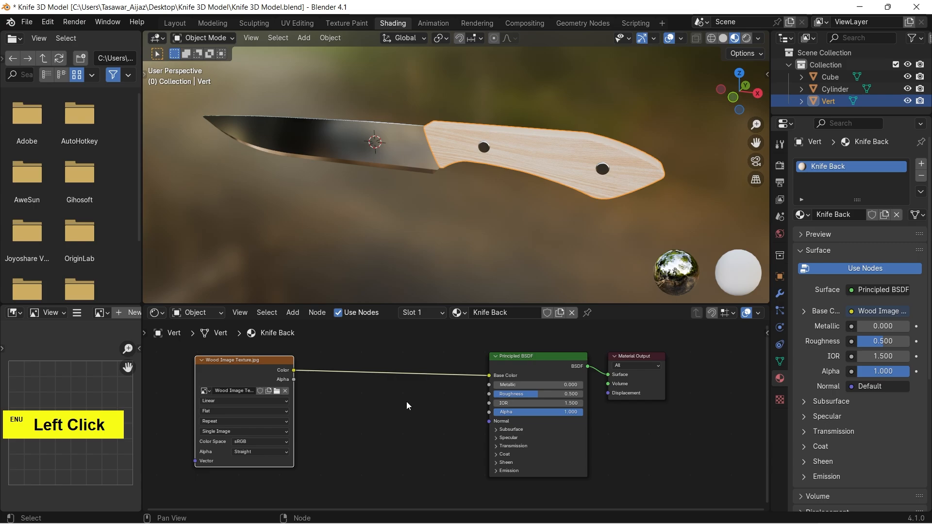
Insert a Color Ramp node into the link between the wood image texture and the Principled BSDF's Base Color.
left_click(293, 313)
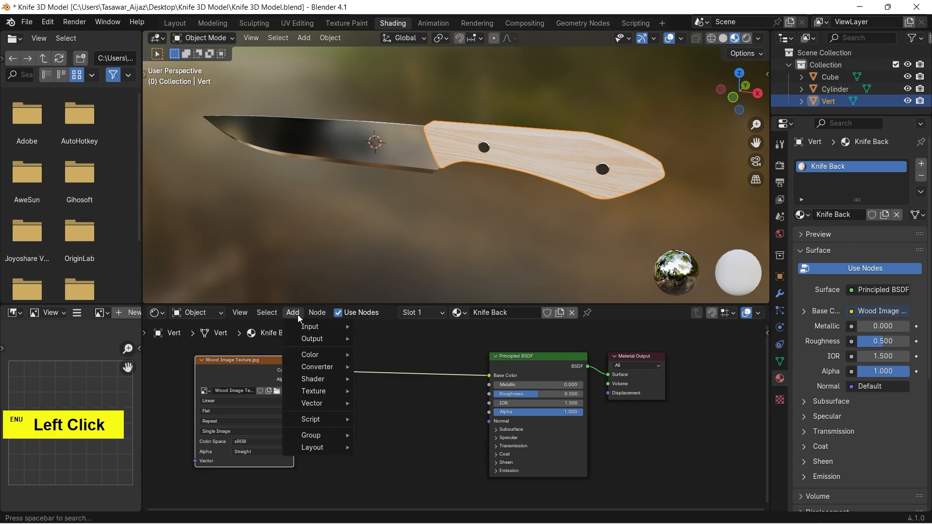
mouse_move(316, 368)
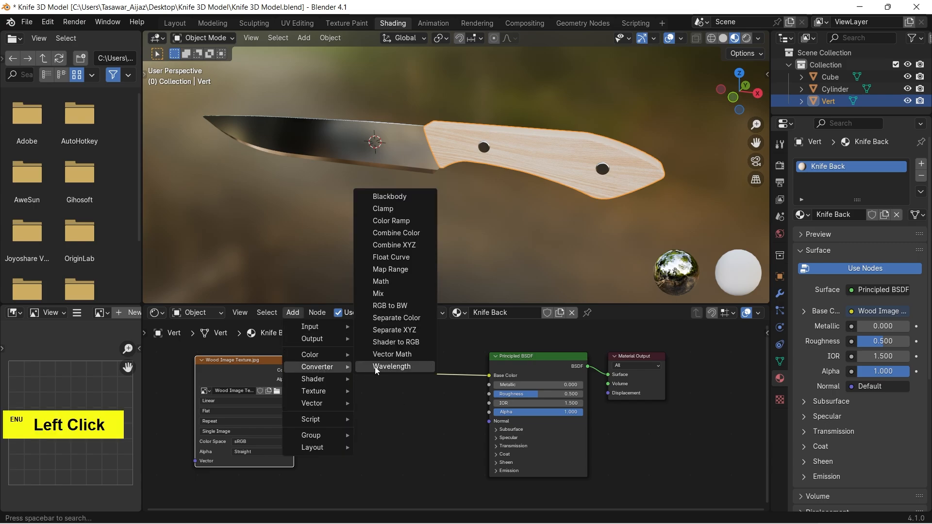
left_click(396, 222)
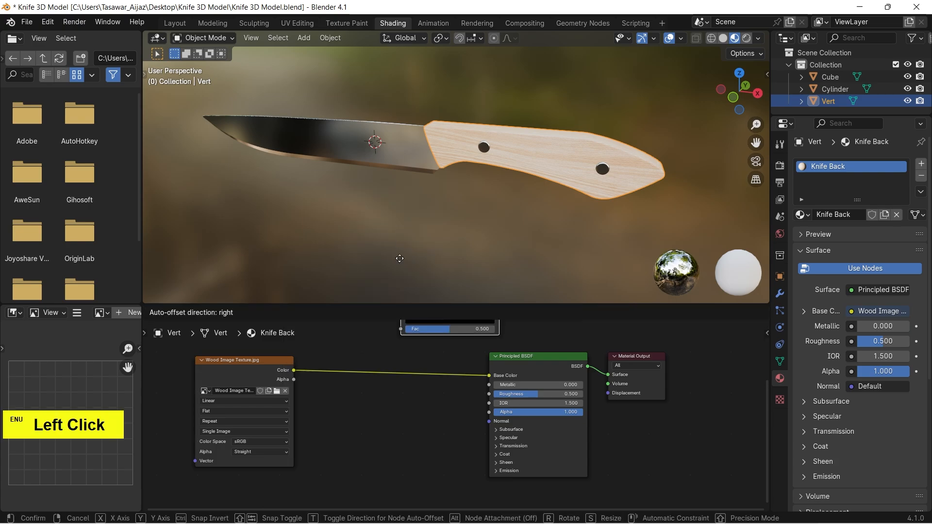
left_click(342, 335)
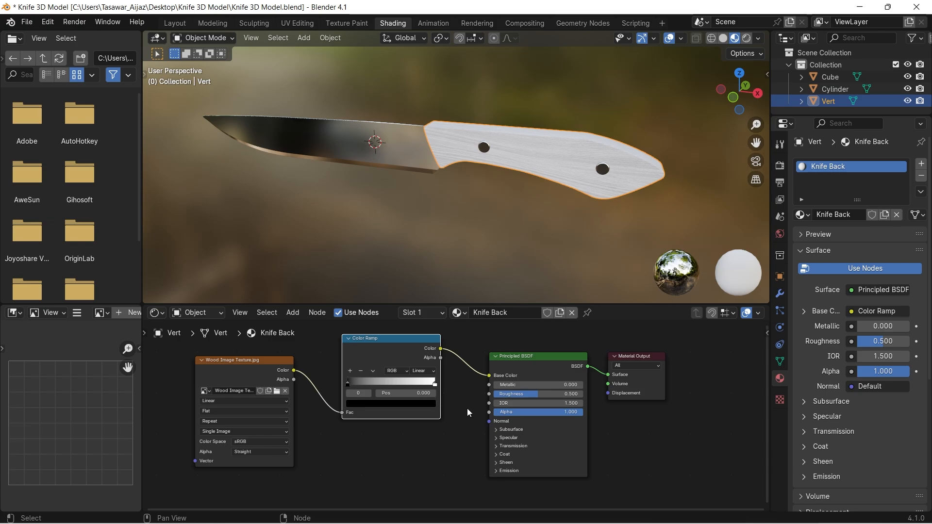
Set the Color Ramp's black stop to hex color 946255.
left_click(348, 383)
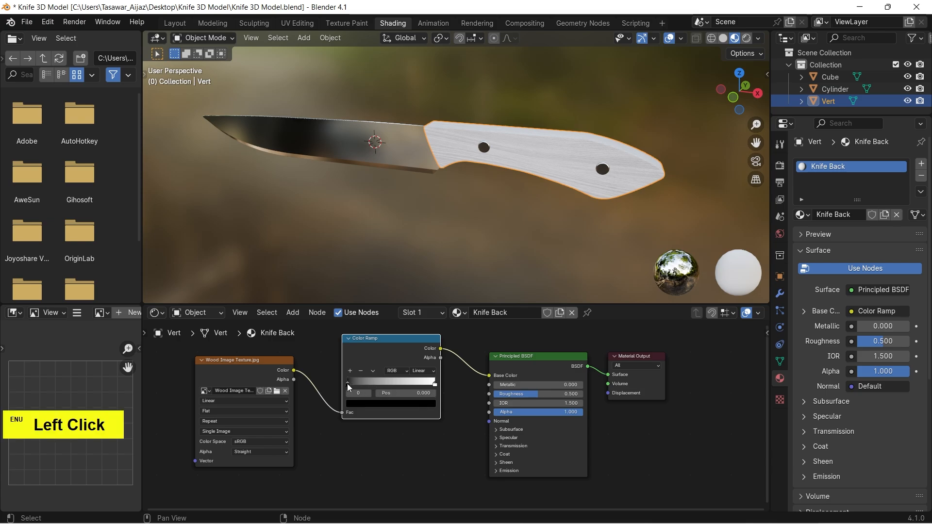
left_click(379, 404)
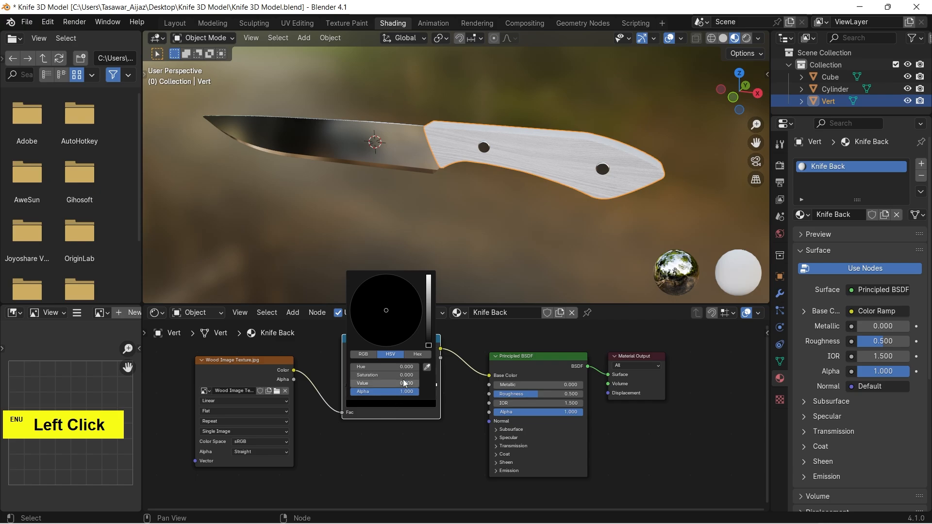
left_click(416, 355)
left_click(389, 366)
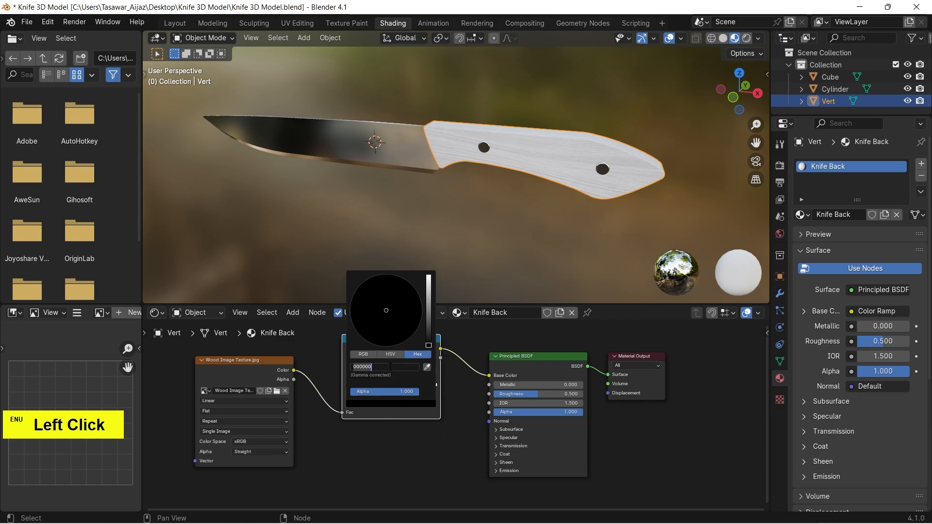
type("94")
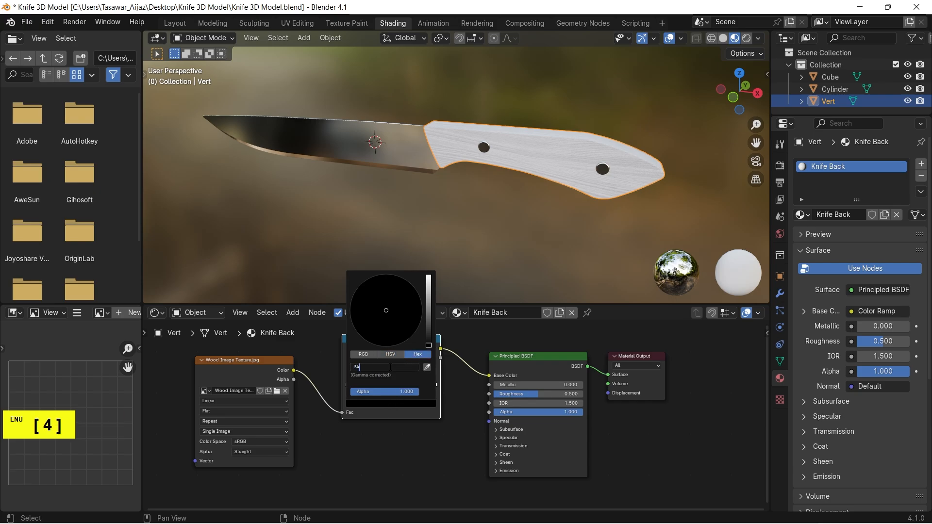
type("6255")
key("Return")
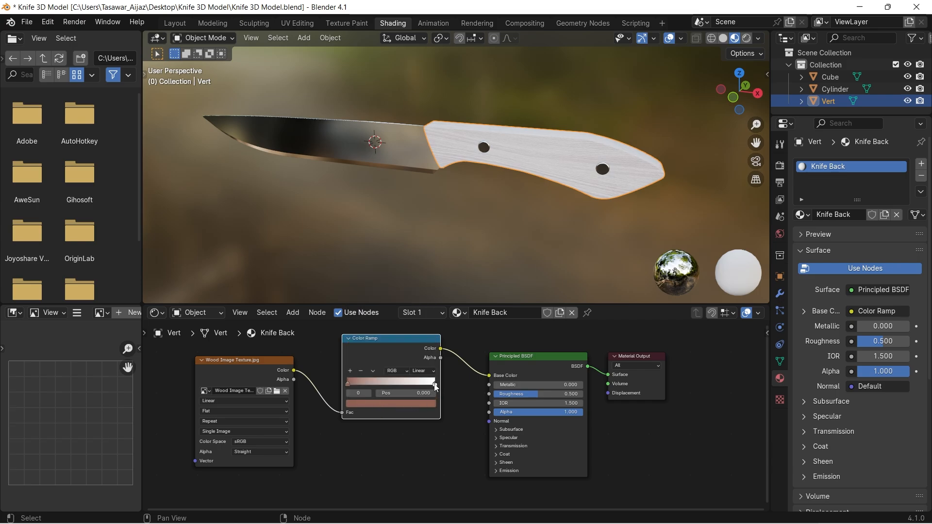
Set the Color Ramp's white stop to hex color 732119.
left_click(434, 385)
left_click(399, 405)
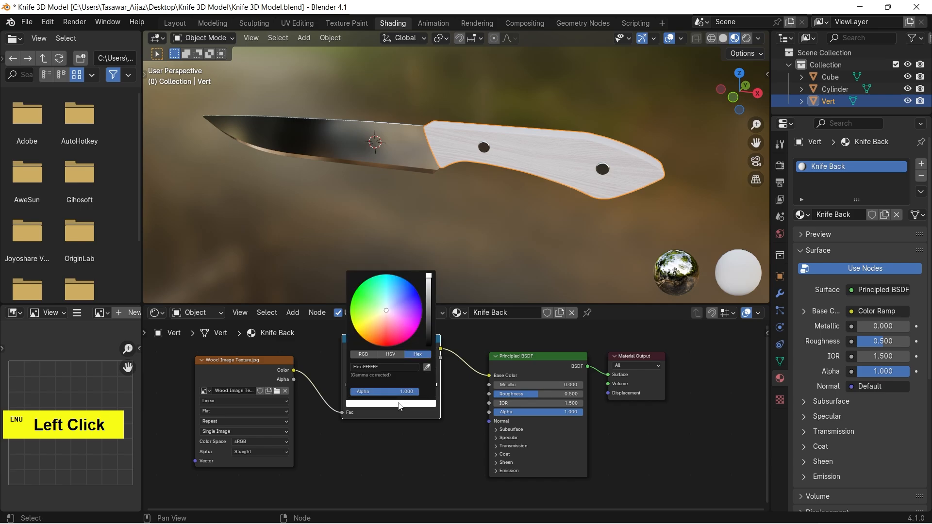
left_click(390, 367)
type("73")
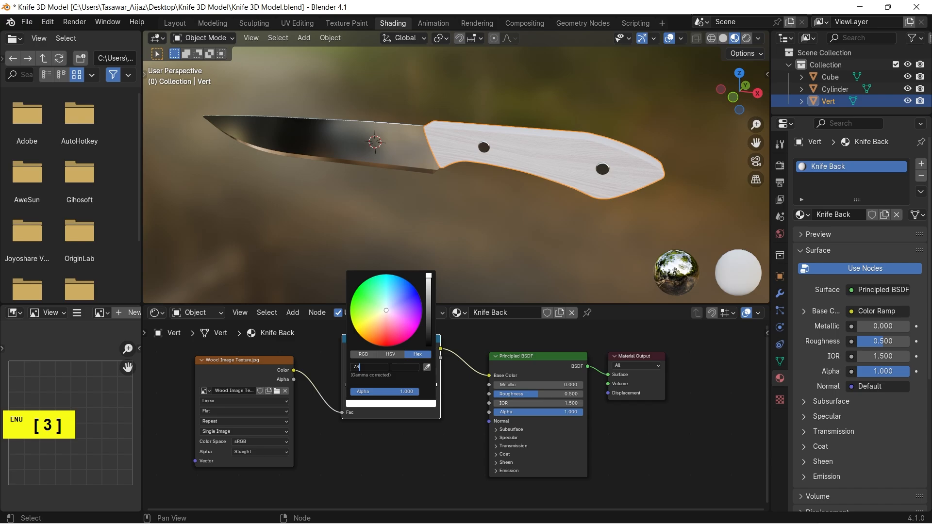
type("2119")
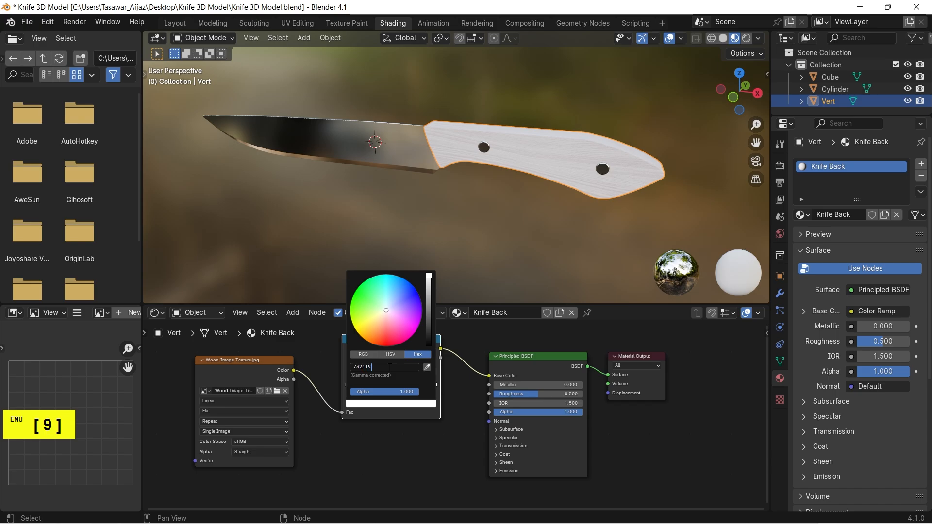
key("Return")
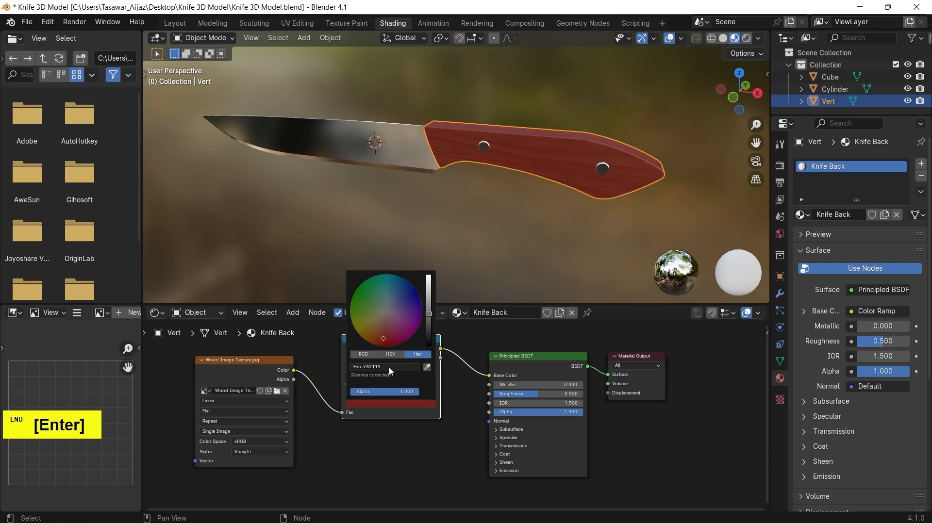
Set the Knife Back material's metallic to 0.3 and roughness to 0.7.
left_click(536, 385)
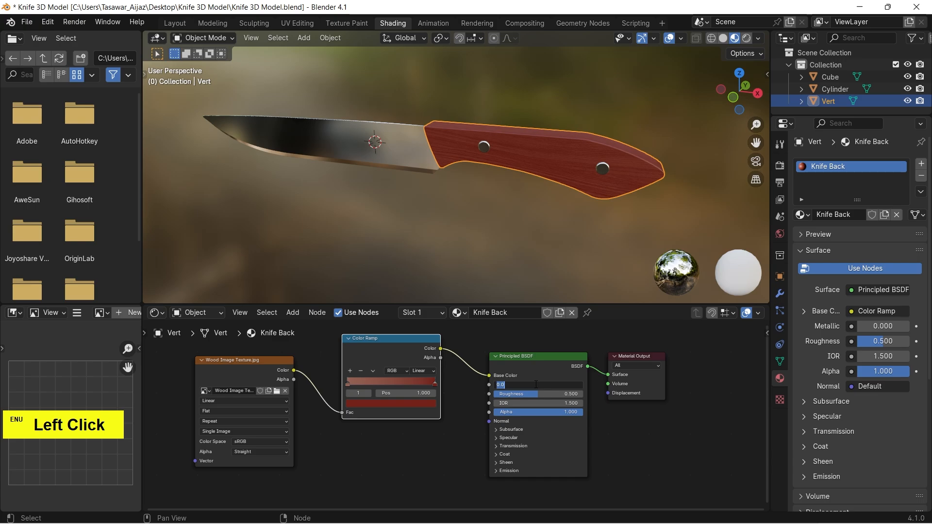
type("0.3")
key("Return")
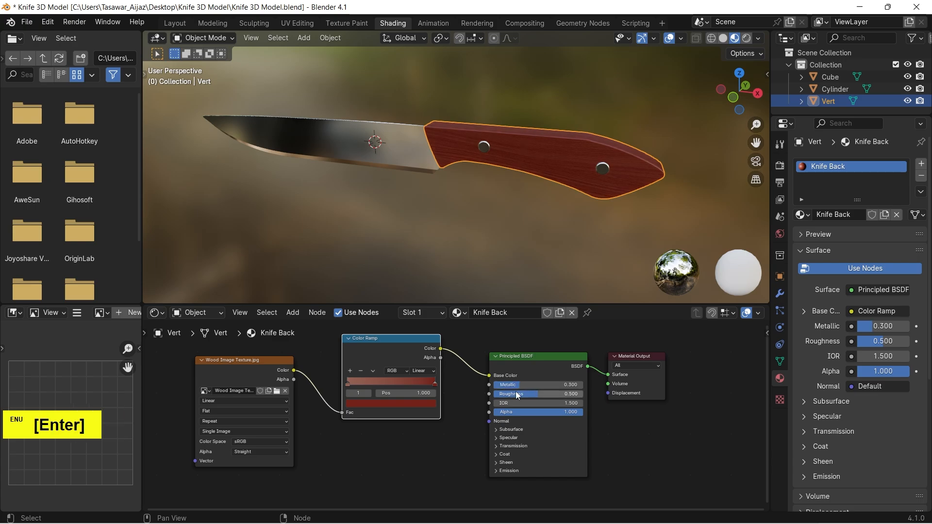
left_click(515, 392)
type("0.7")
key("Return")
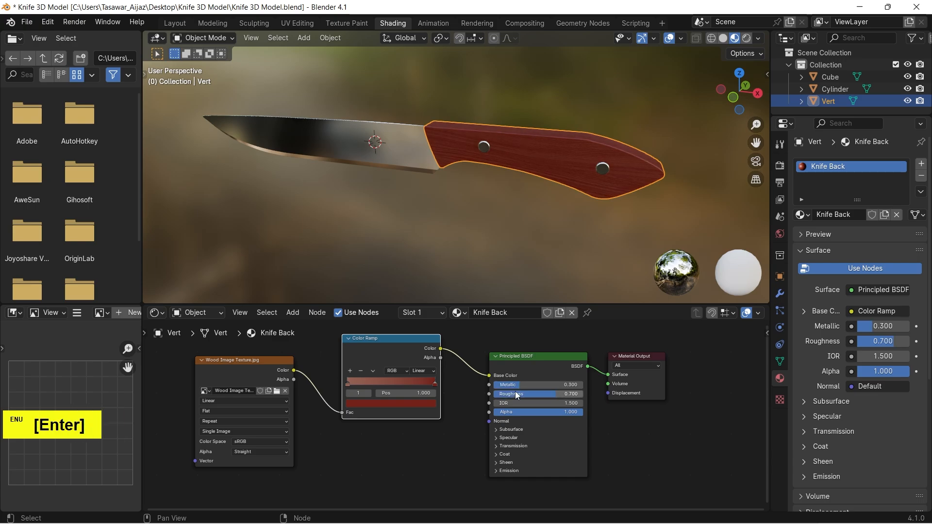
Raise the viewport shading's environment lighting strength to about 1.58, deselect the handle, and inspect the finished knife.
scroll(516, 244, "down", 2)
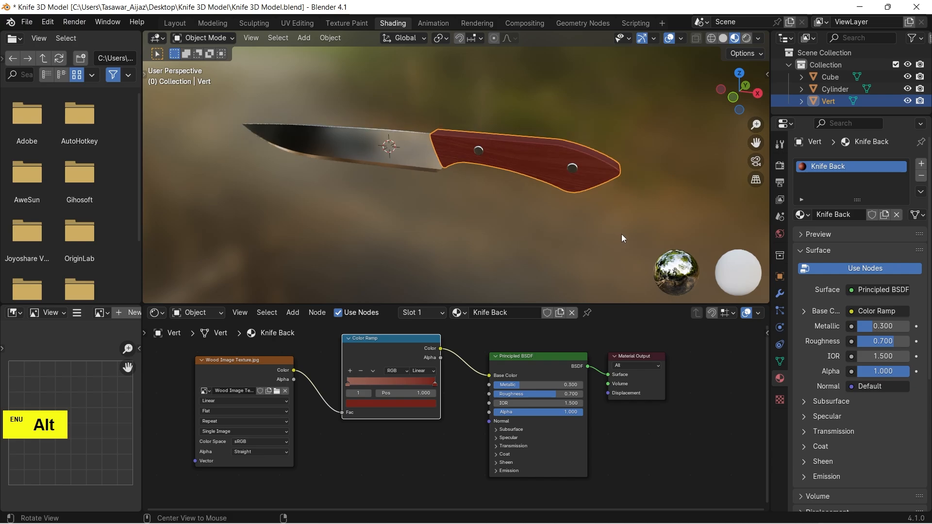
middle_click_drag(607, 234, 604, 215, "alt")
scroll(599, 216, "up", 1)
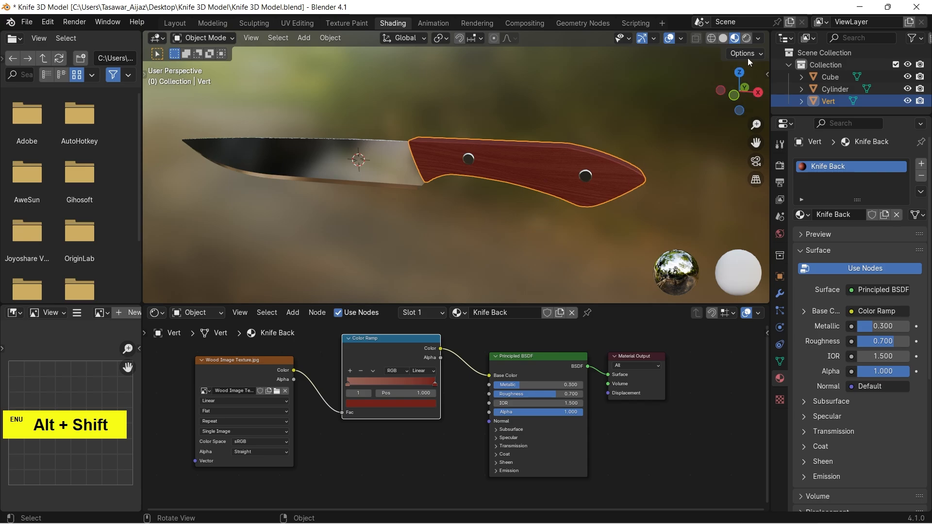
left_click(757, 38)
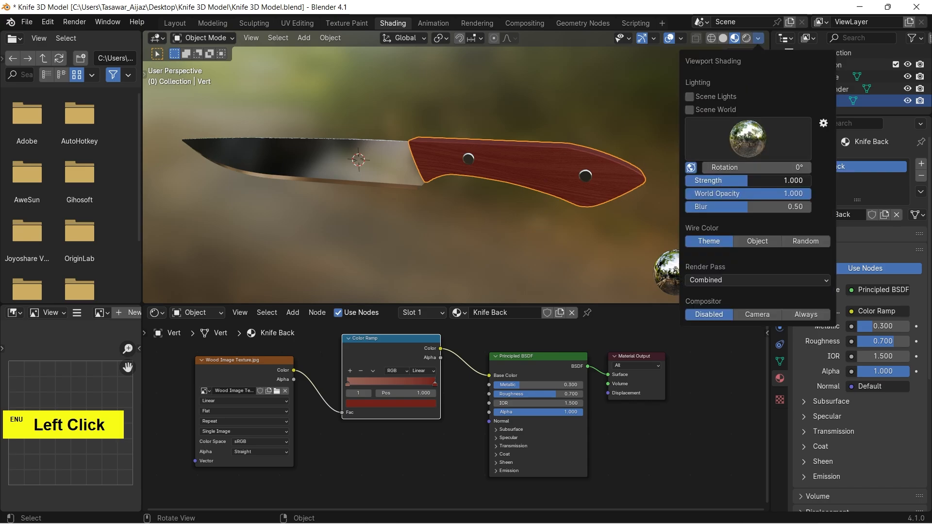
left_click_drag(748, 180, 784, 180)
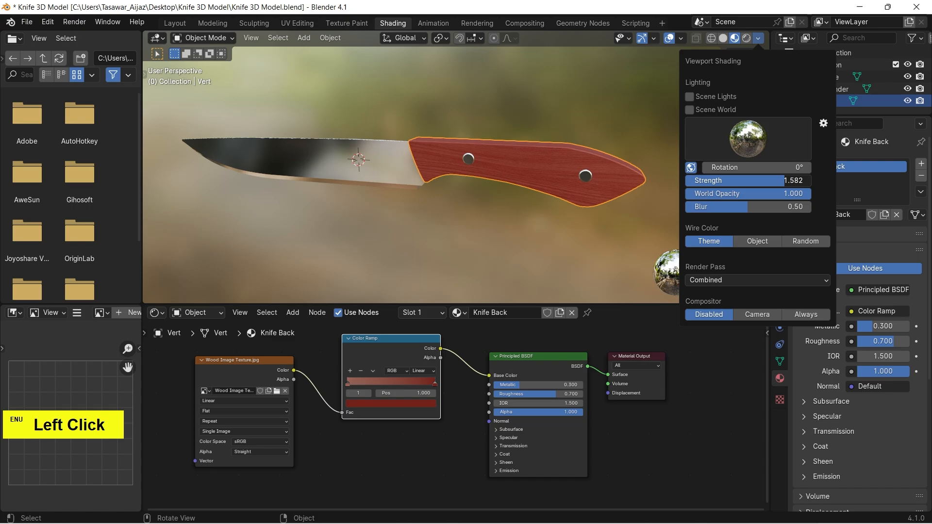
left_click(642, 139)
left_click_drag(642, 139, 614, 199, "alt")
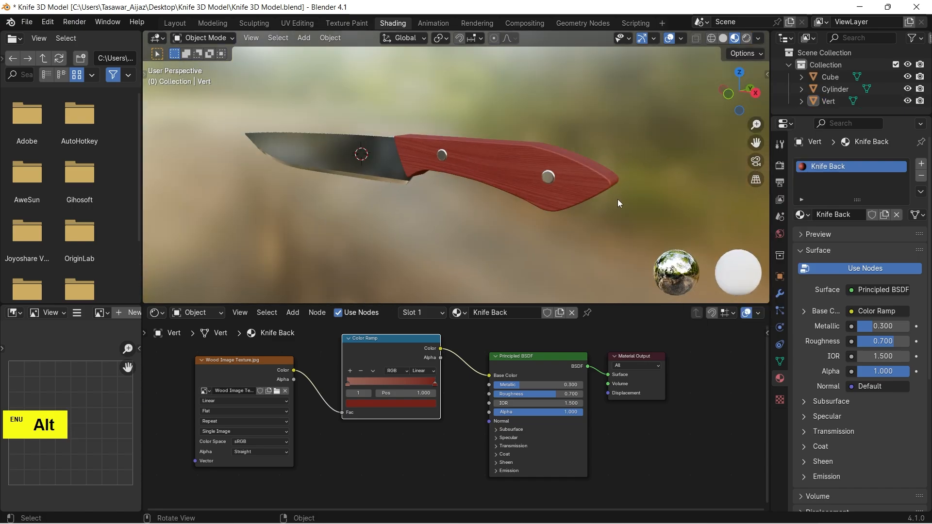
scroll(618, 199, "down", 2)
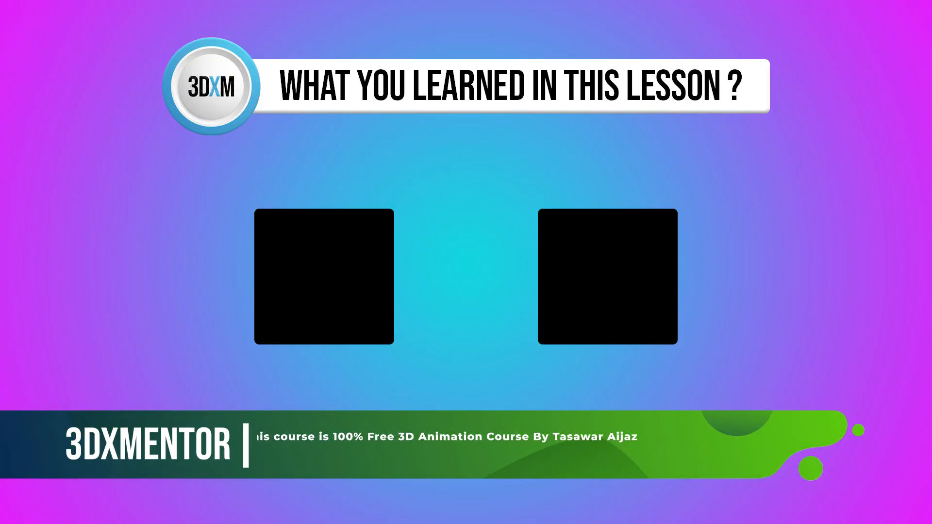